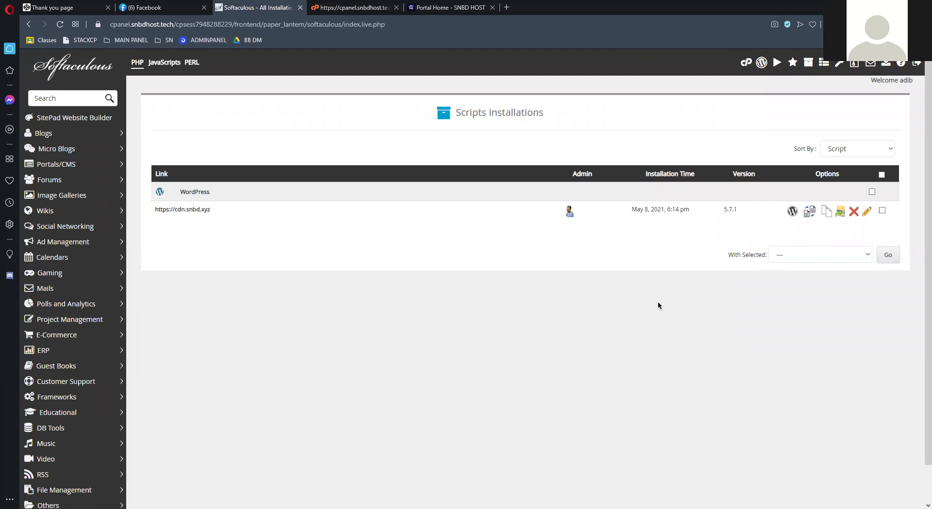
Remove the cdn.snbd.xyz WordPress installation along with its folder and database
left_click(855, 213)
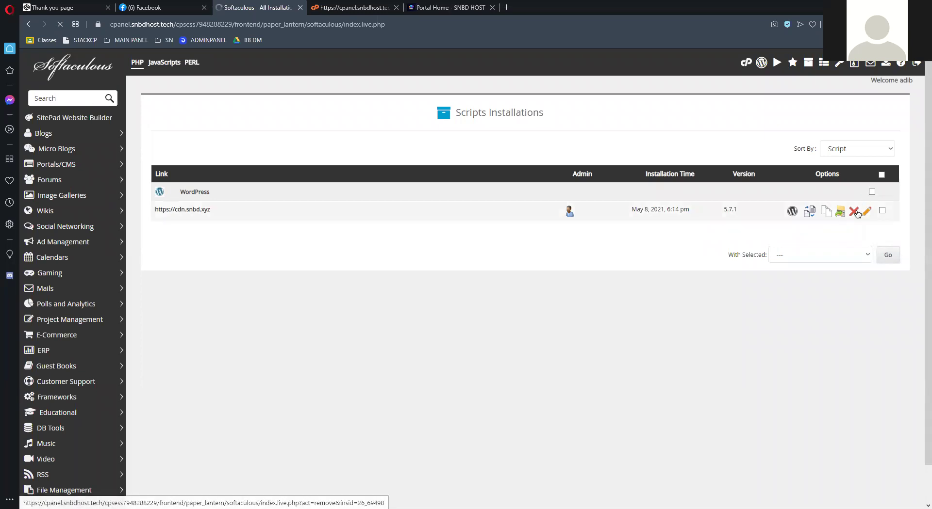
scroll(416, 250, "down", 1)
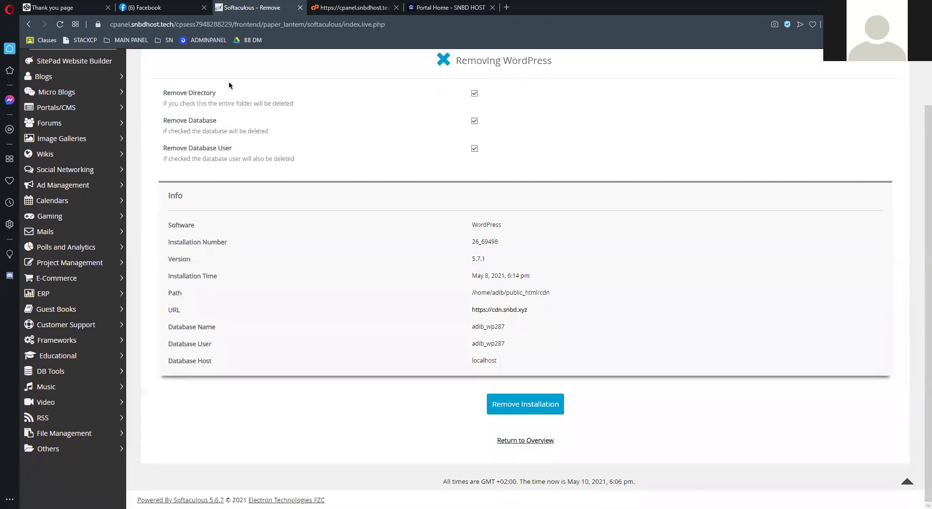
left_click(540, 409)
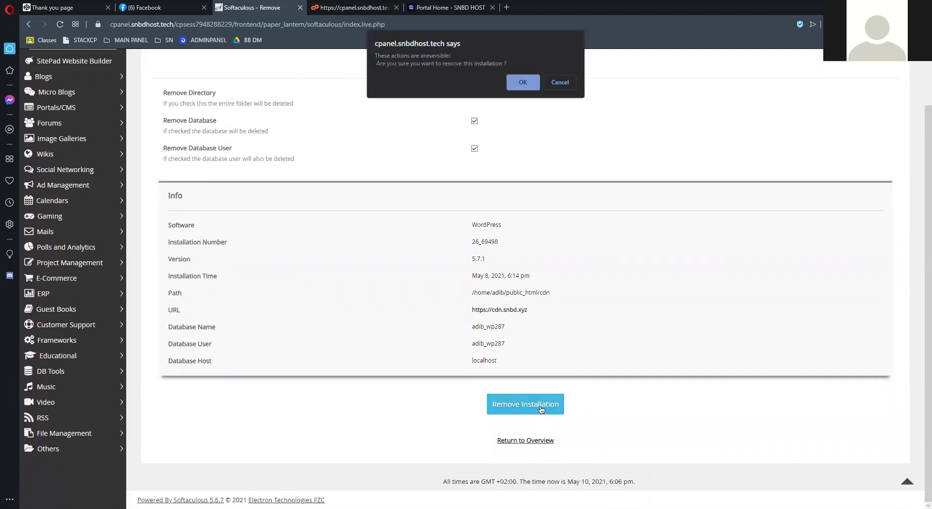
left_click(521, 82)
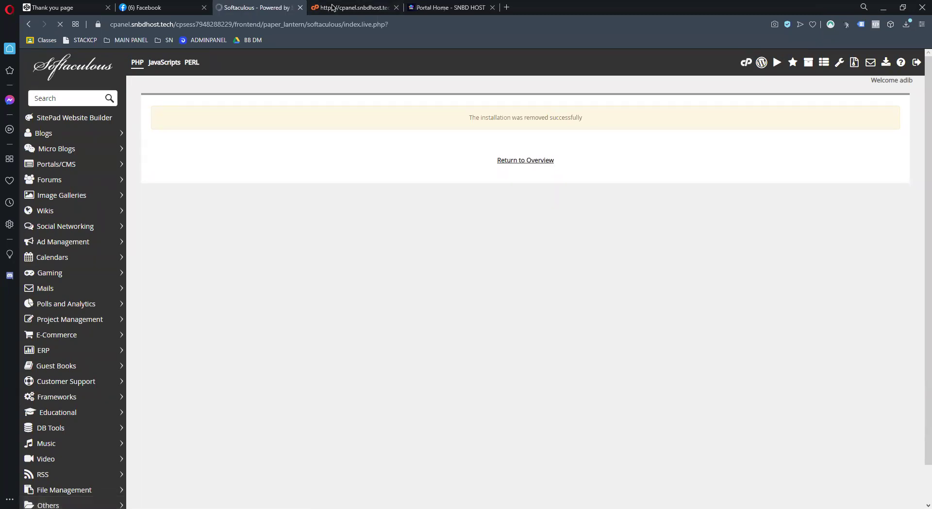
Open the WordPress install form and enter a new masked admin password
left_click(327, 175)
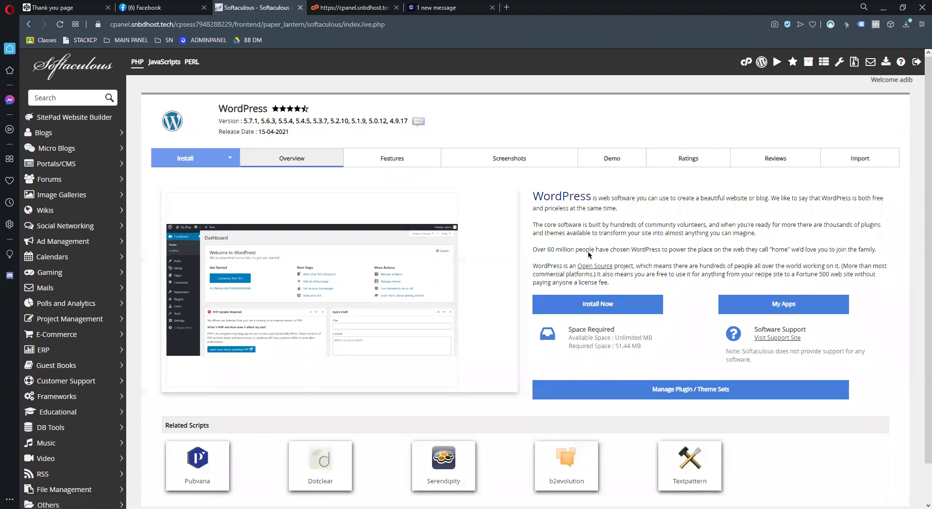
scroll(588, 254, "down", 1)
left_click(600, 260)
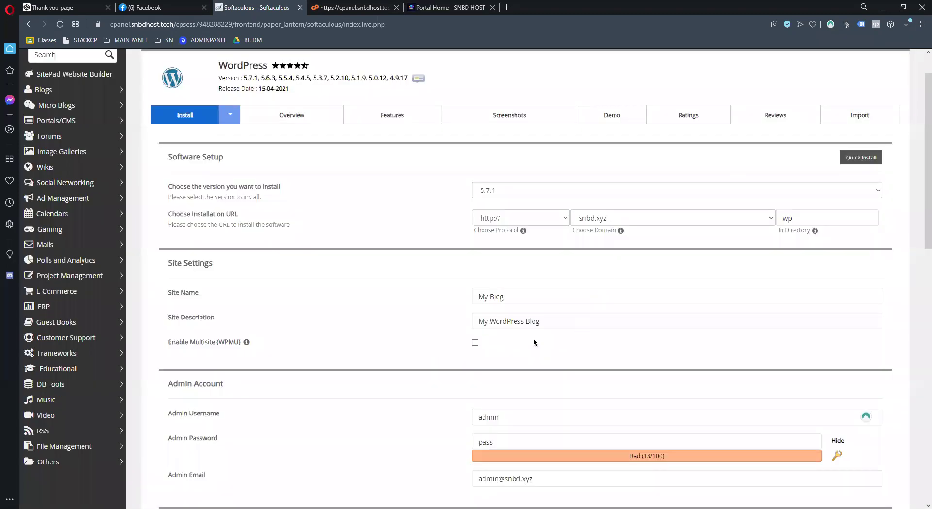
scroll(537, 357, "down", 3)
double_click(790, 298)
left_click(835, 297)
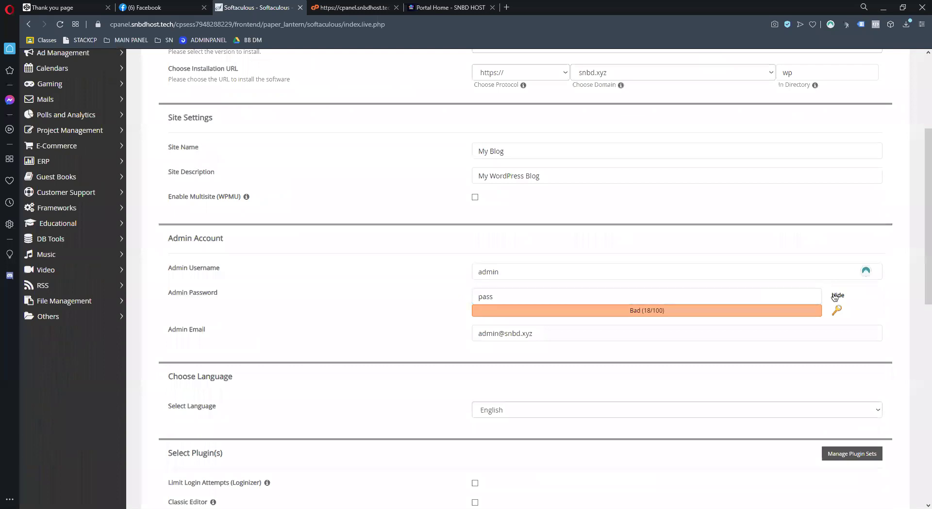
double_click(714, 291)
type("123456789012")
Target the domain cdn.snbd.xyz with install directory class-2 instead of wp
scroll(541, 293, "down", 5)
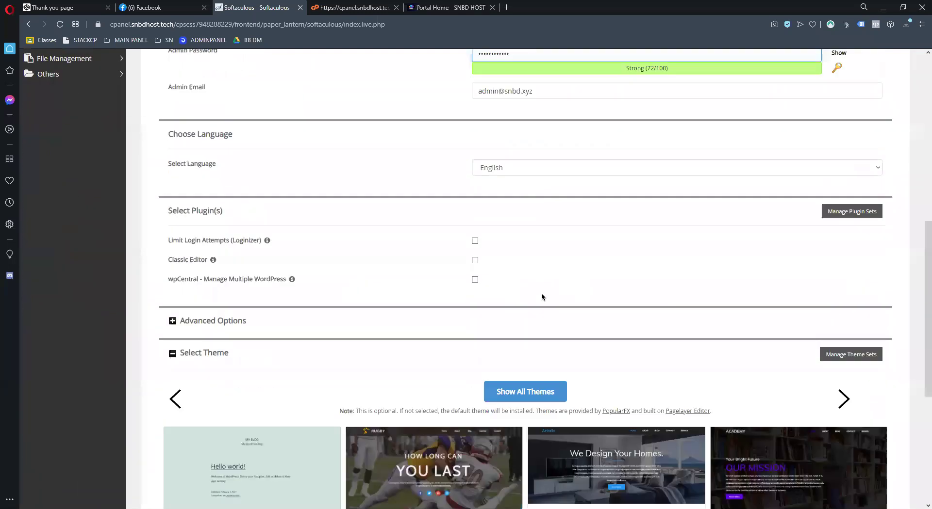
scroll(550, 341, "down", 6)
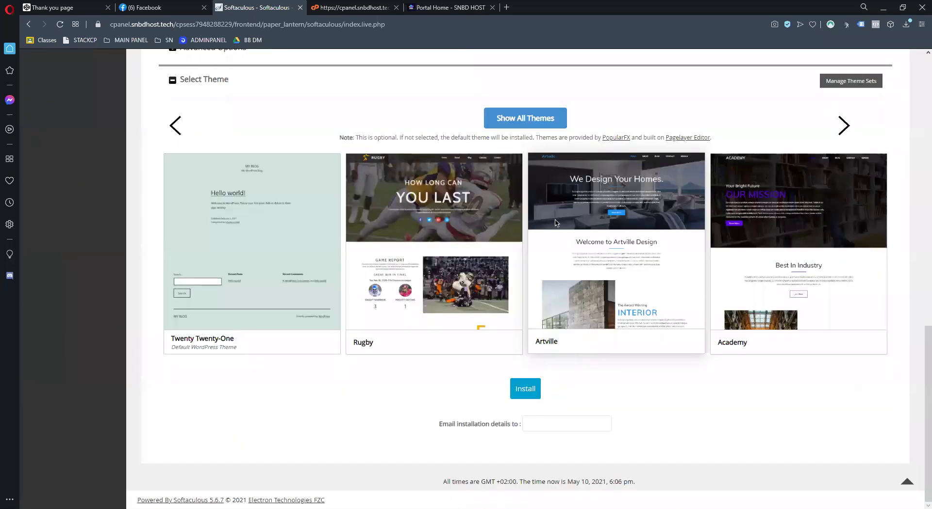
scroll(565, 280, "up", 13)
left_click(616, 190)
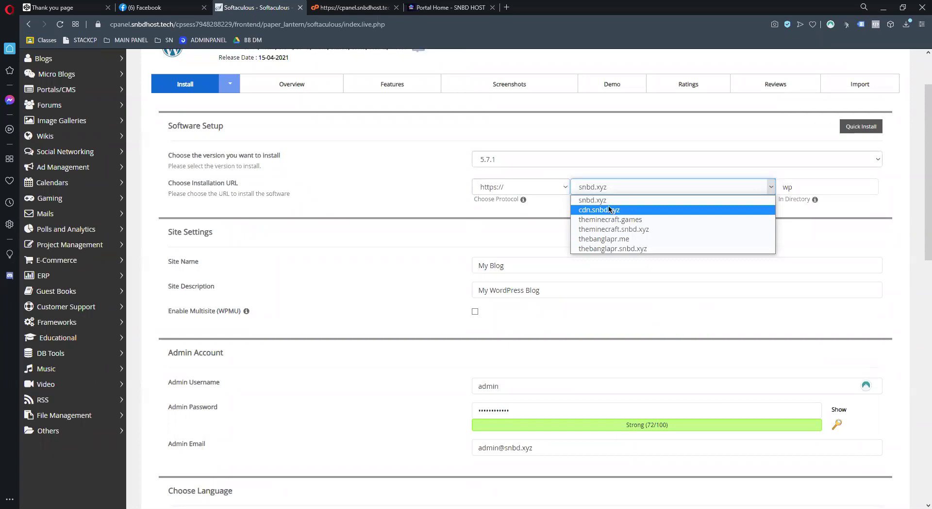
left_click(611, 210)
left_click_drag(828, 185, 709, 187)
key("BackSpace")
type("class-2")
key("ctrl+a")
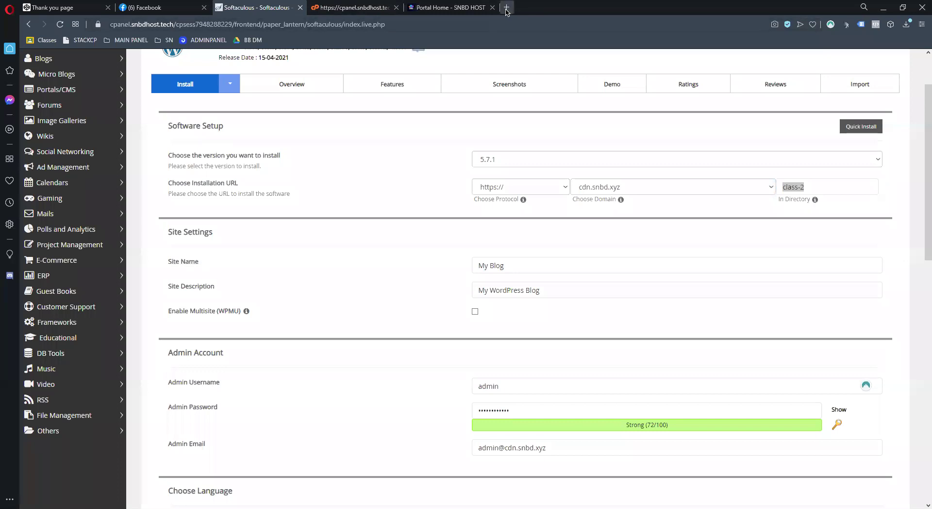
Briefly type yeaminadib.com/c in a new tab, then return to the install form
left_click(505, 7)
type("yea")
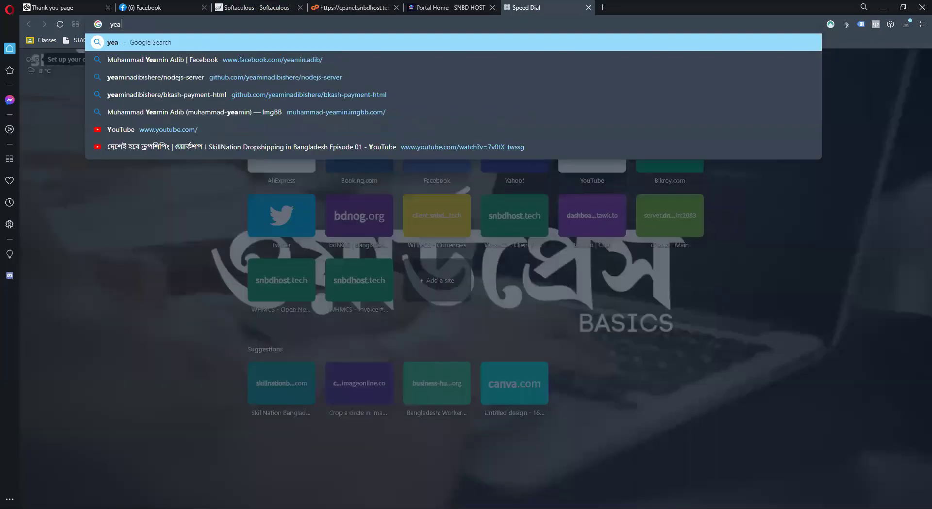
type("minadib.com/")
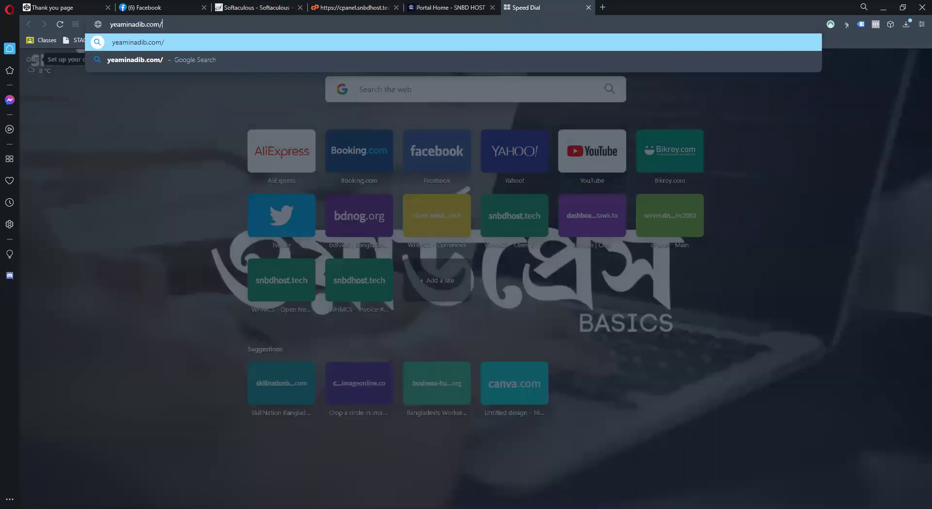
type("c")
left_click(258, 7)
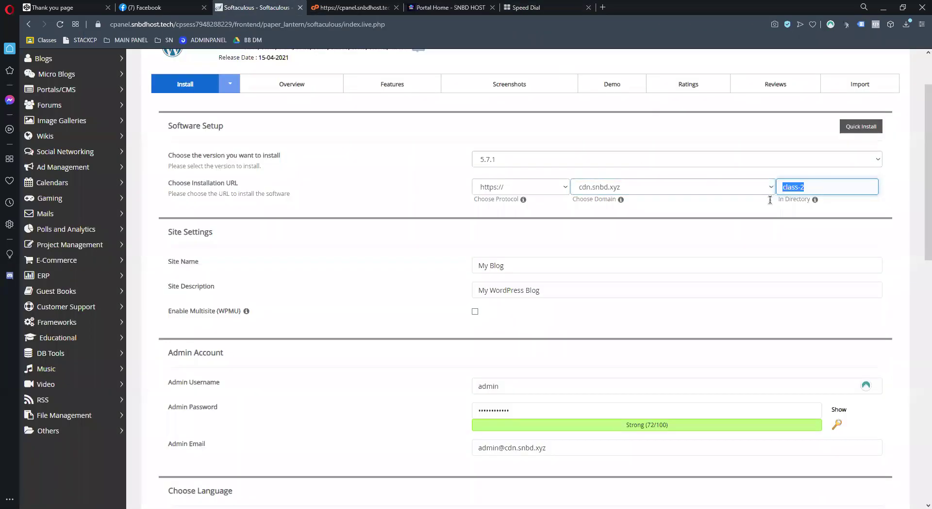
left_click_drag(817, 187, 771, 189)
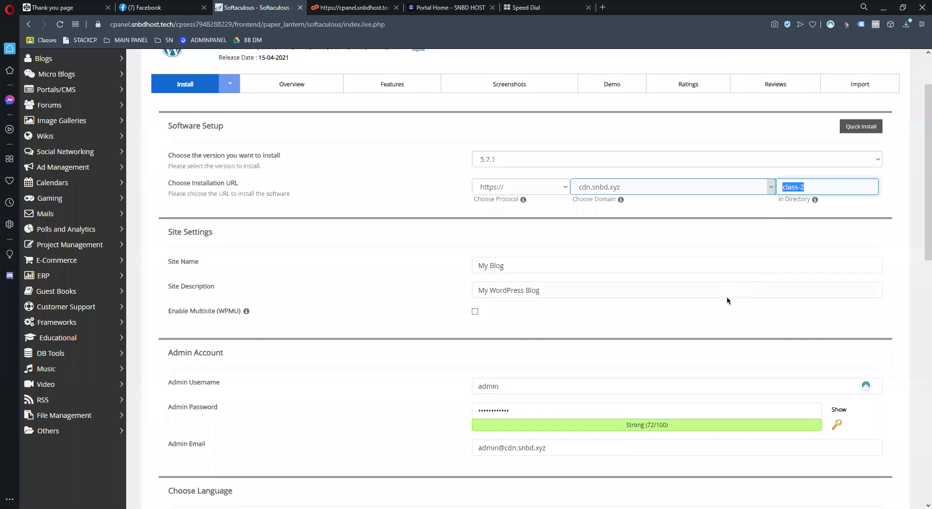
scroll(726, 296, "down", 10)
left_click(516, 393)
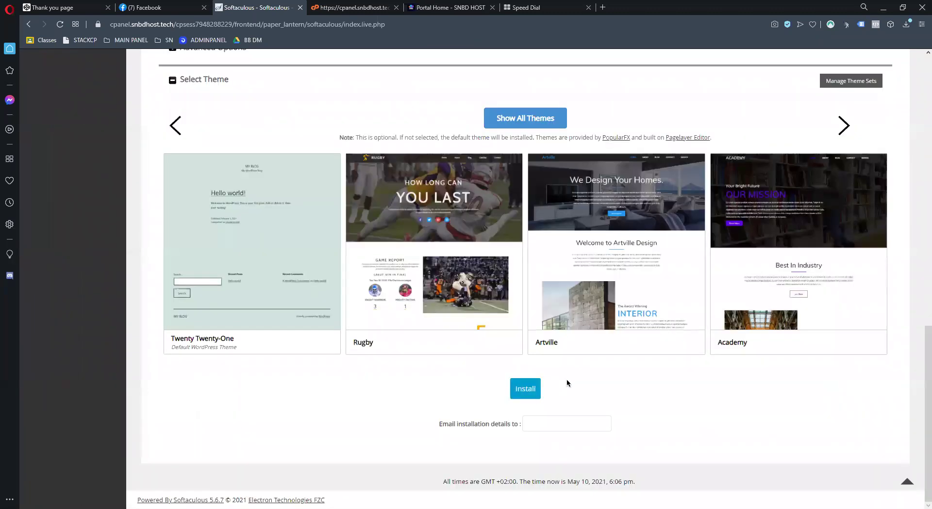
left_click(527, 386)
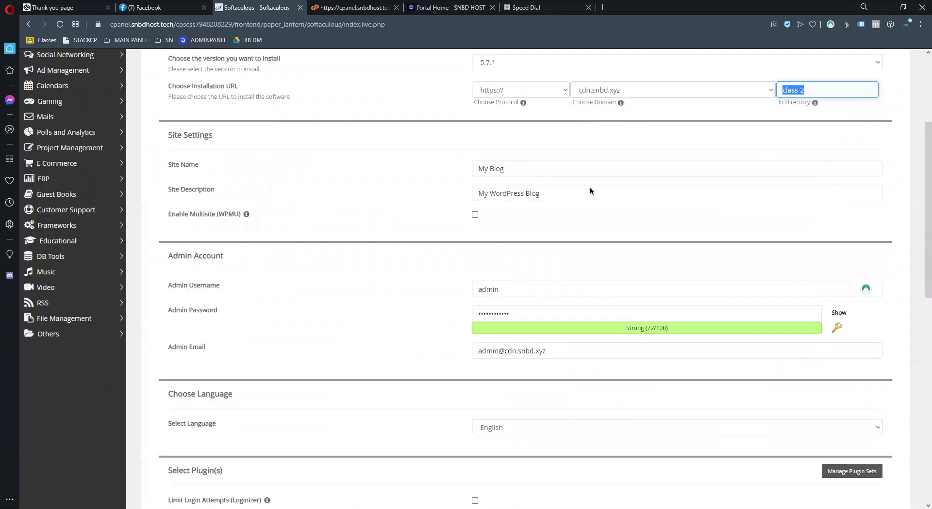
scroll(590, 191, "up", 3)
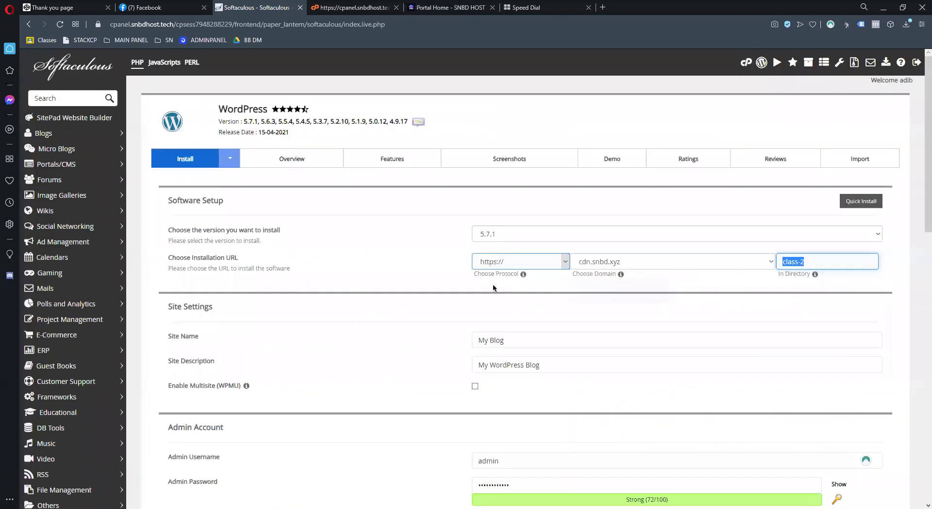
left_click(516, 262)
left_click(493, 293)
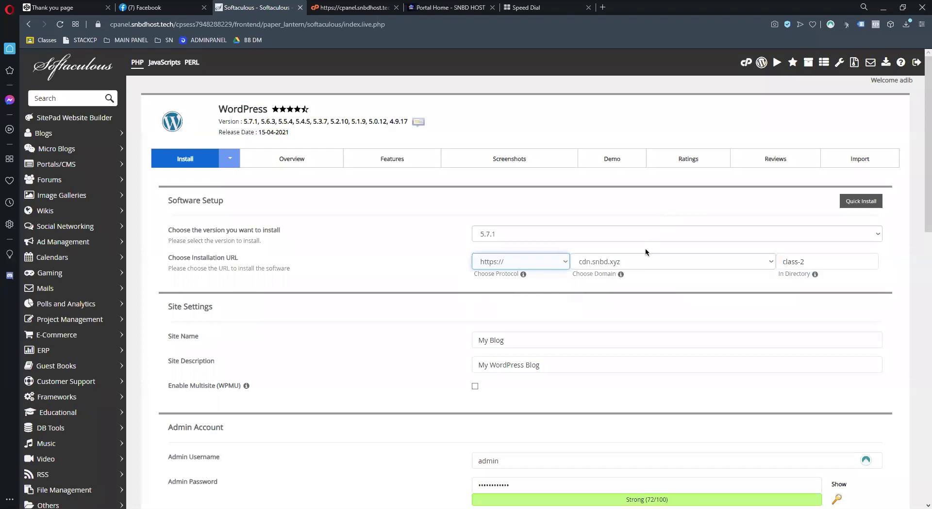
scroll(447, 218, "down", 10)
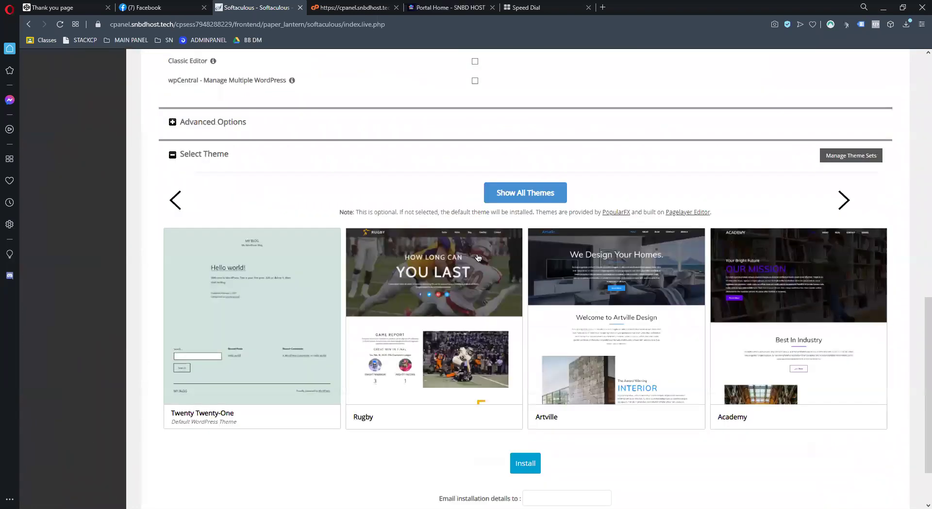
scroll(478, 258, "down", 2)
scroll(539, 393, "up", 4)
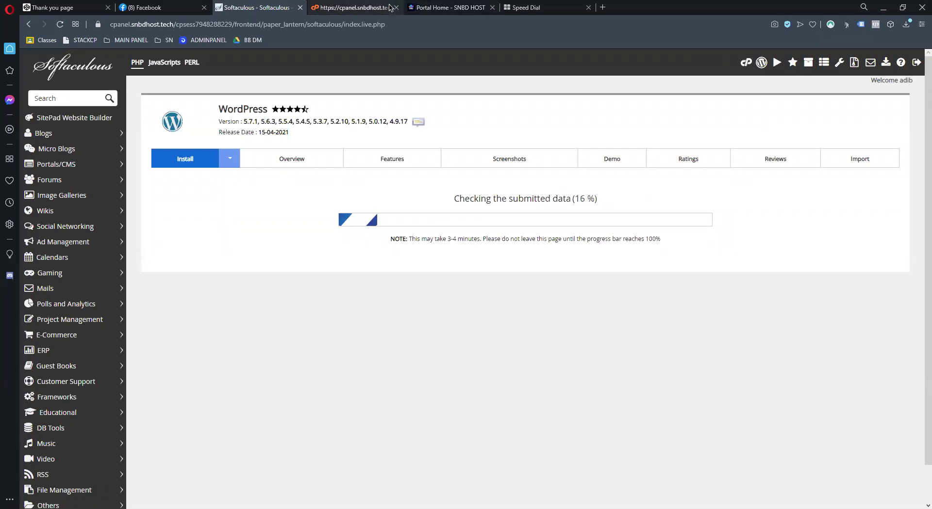
Search the web for SSL in a new tab, then return to the Softaculous installer
key("ctrl+t")
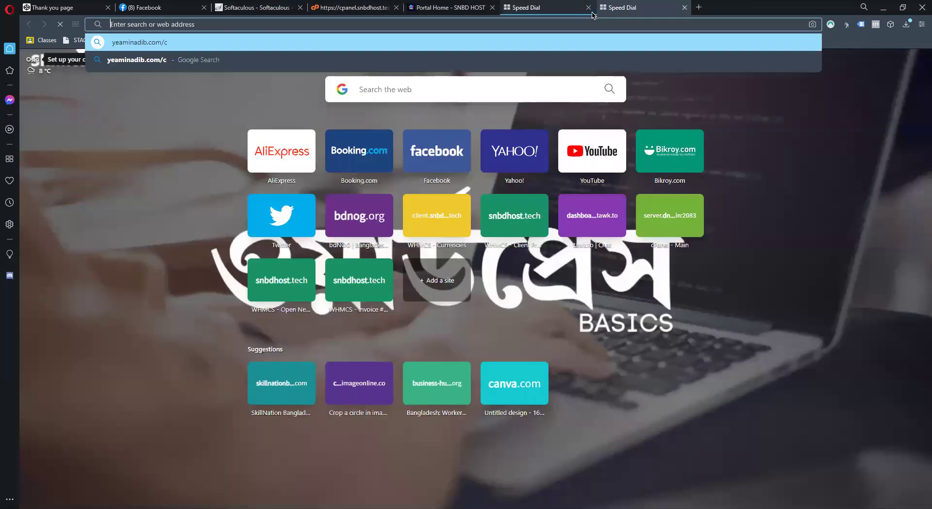
type("SSL")
key("Return")
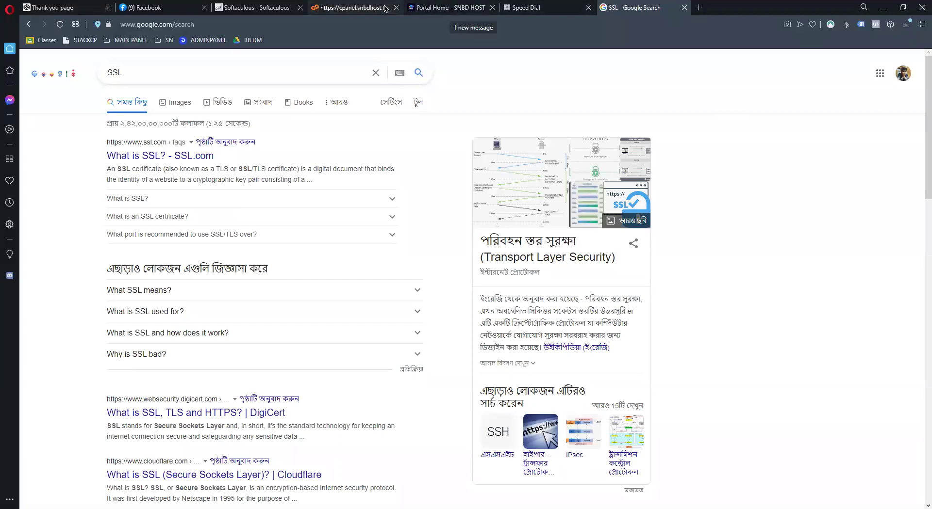
scroll(195, 236, "down", 4)
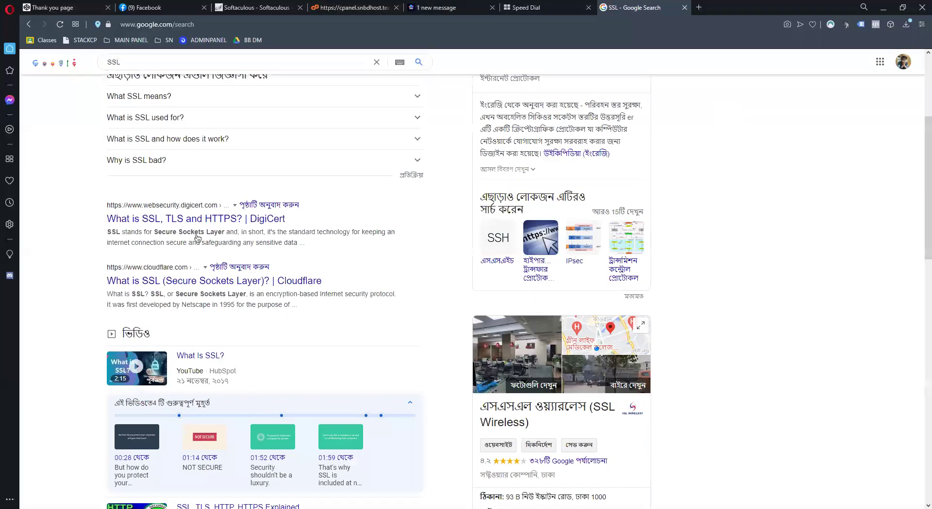
scroll(197, 238, "down", 5)
scroll(298, 238, "up", 9)
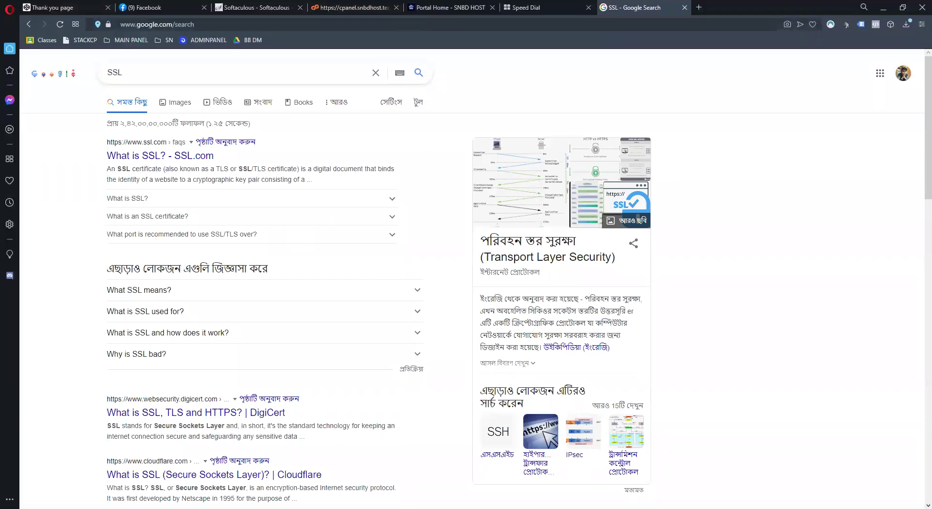
left_click(255, 8)
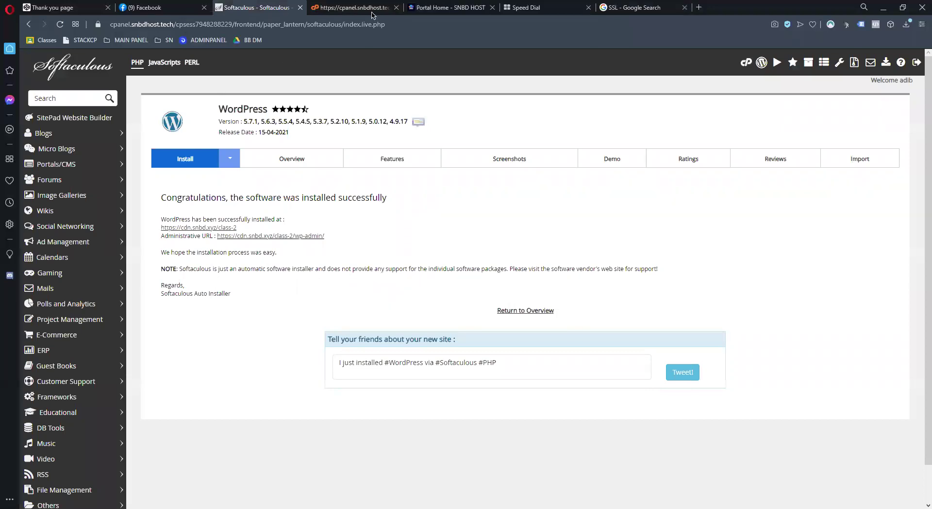
Open the new site's wp-admin URL in a new tab and view its dashboard
scroll(314, 196, "down", 2)
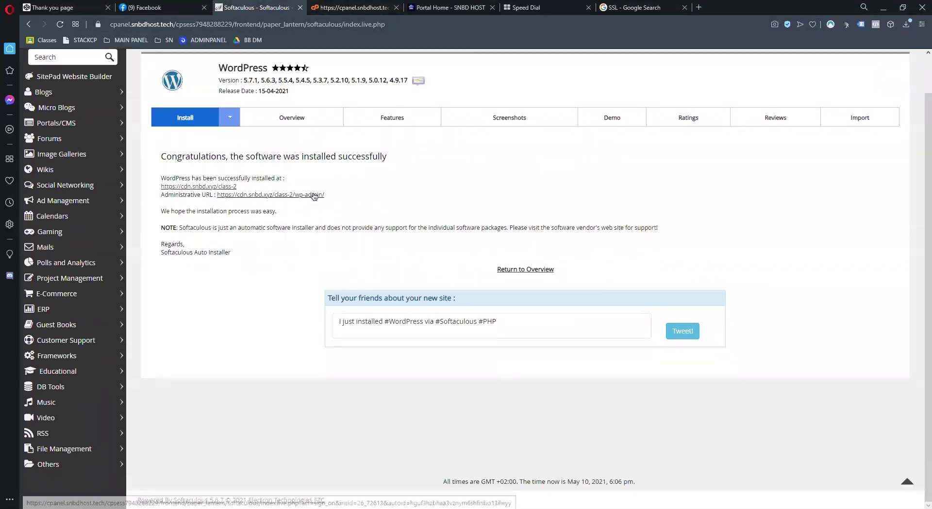
right_click(314, 196)
left_click(320, 200)
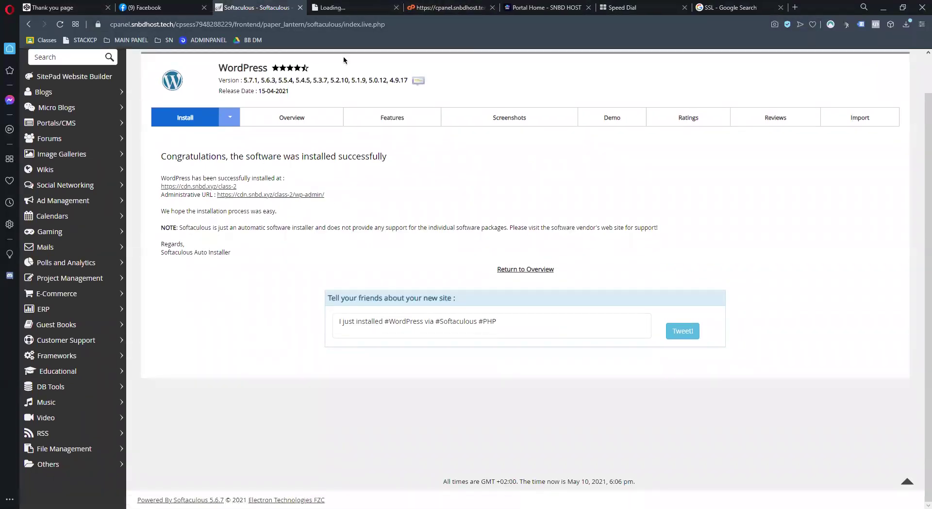
left_click(330, 12)
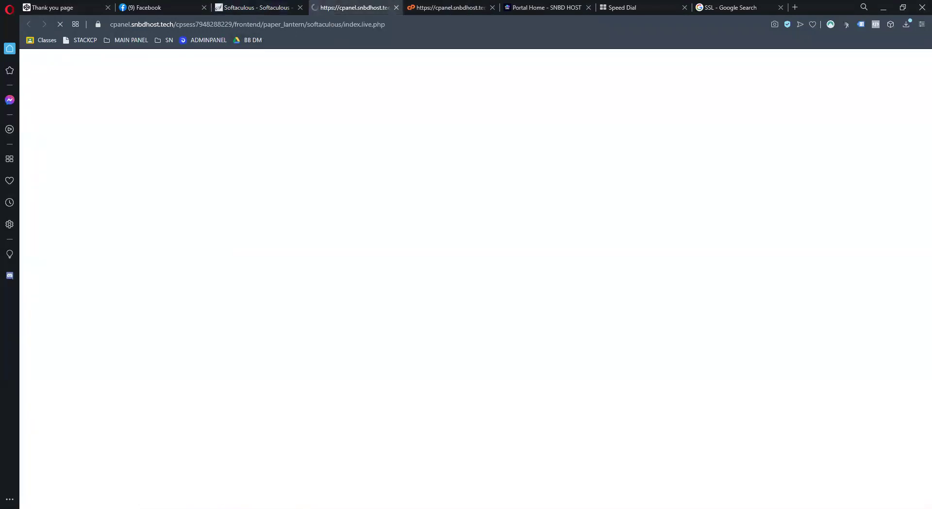
left_click(259, 9)
left_click(356, 8)
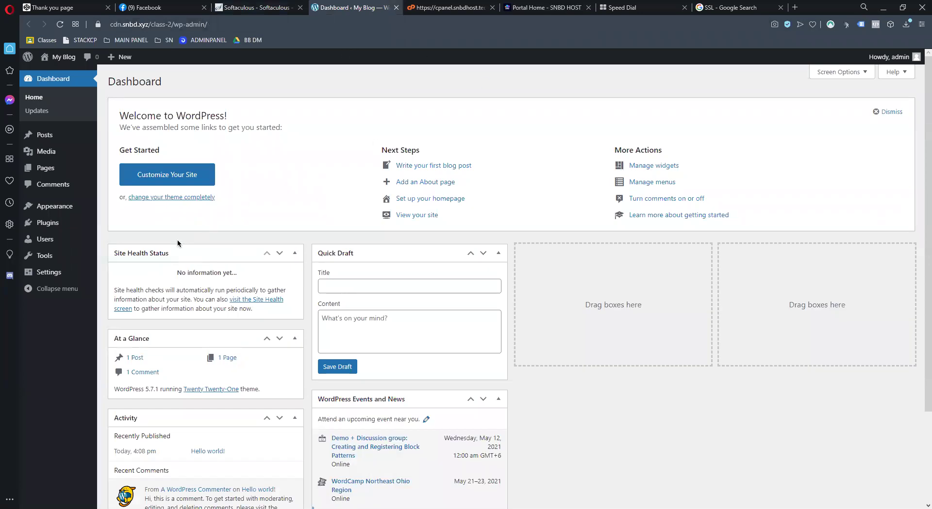
From Plugins > Add New, open the zip upload form and browse to the Desktop
scroll(178, 243, "down", 3)
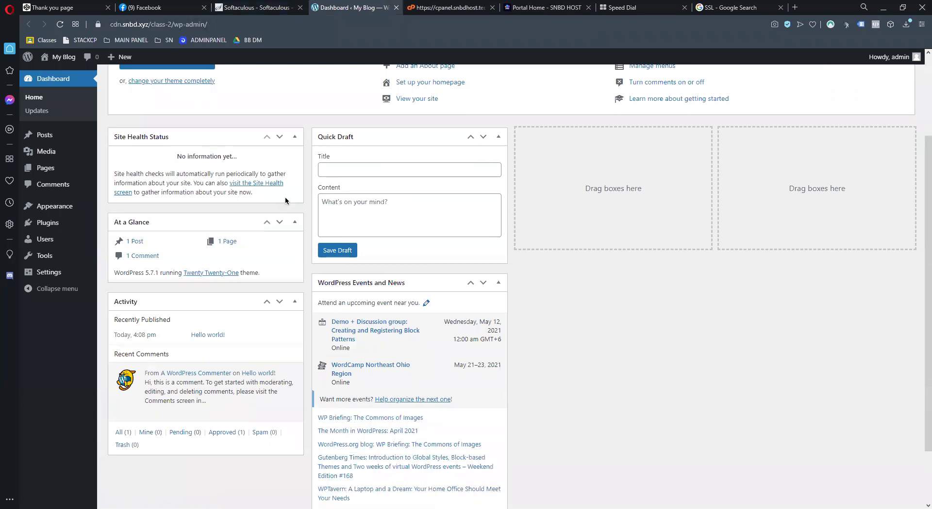
left_click(48, 223)
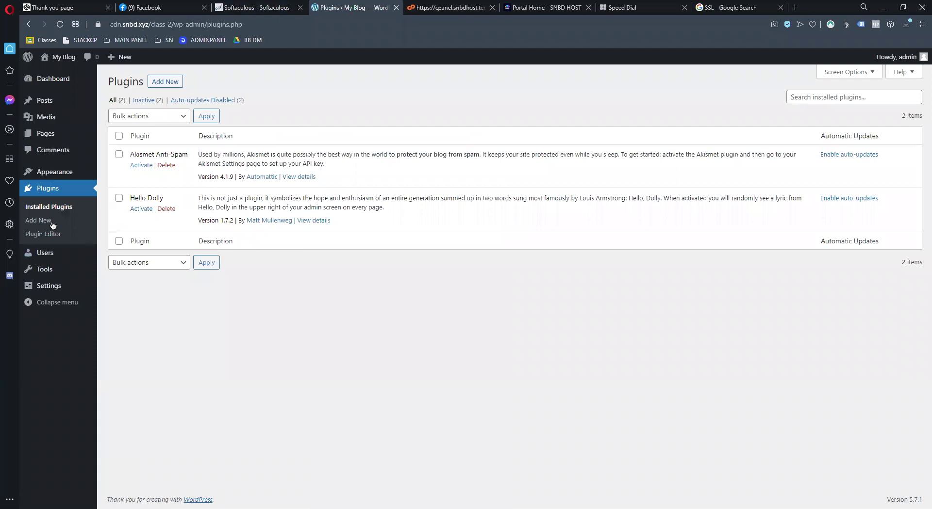
left_click(167, 82)
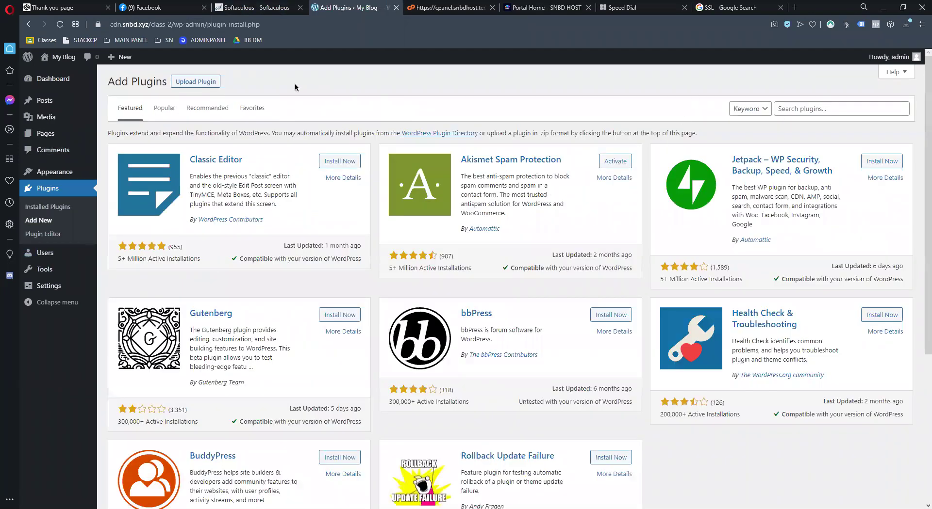
left_click(195, 82)
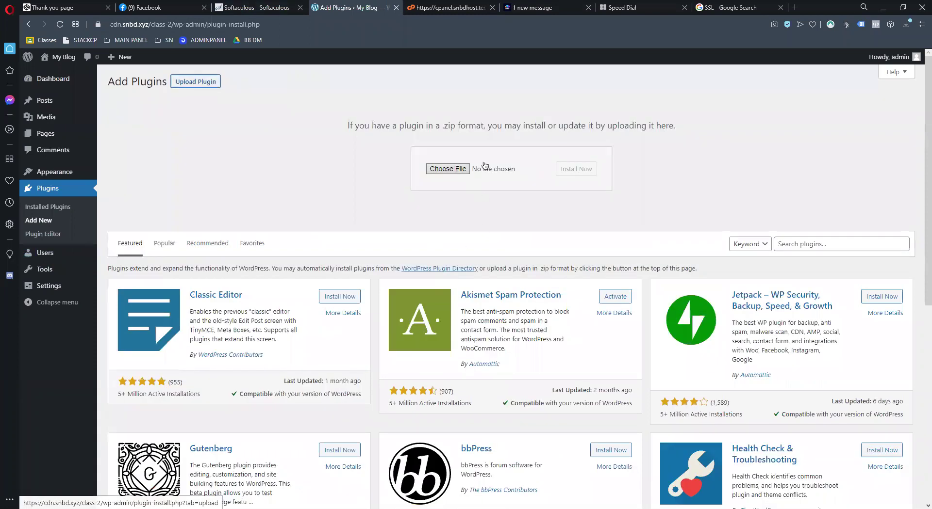
left_click(452, 169)
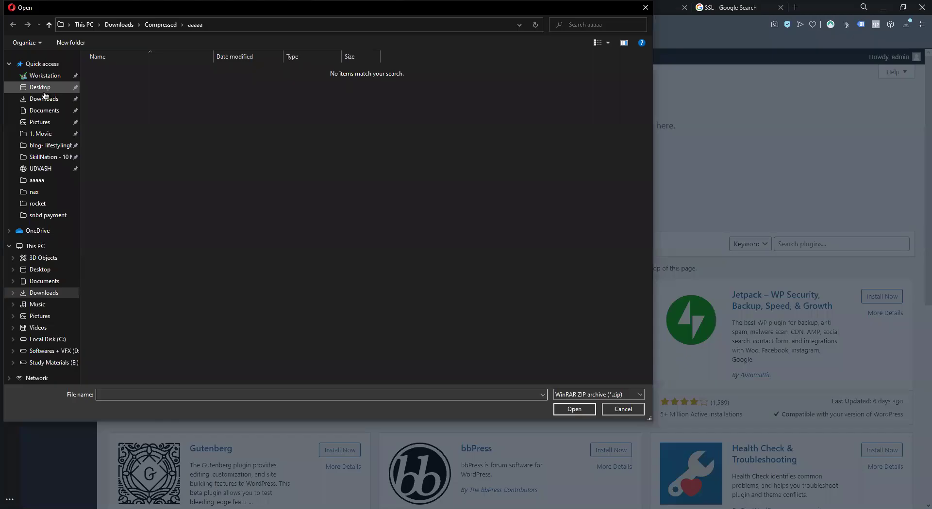
left_click(44, 88)
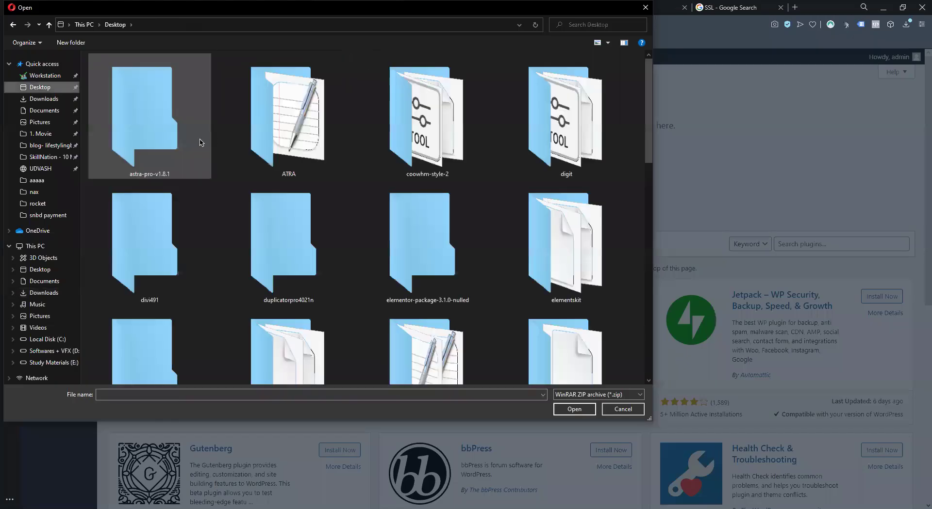
Pick elementor.zip from the elementor-package-3.1.0-nulled folder and install it
left_click(83, 202)
key("e")
key("e")
double_click(388, 244)
key("e")
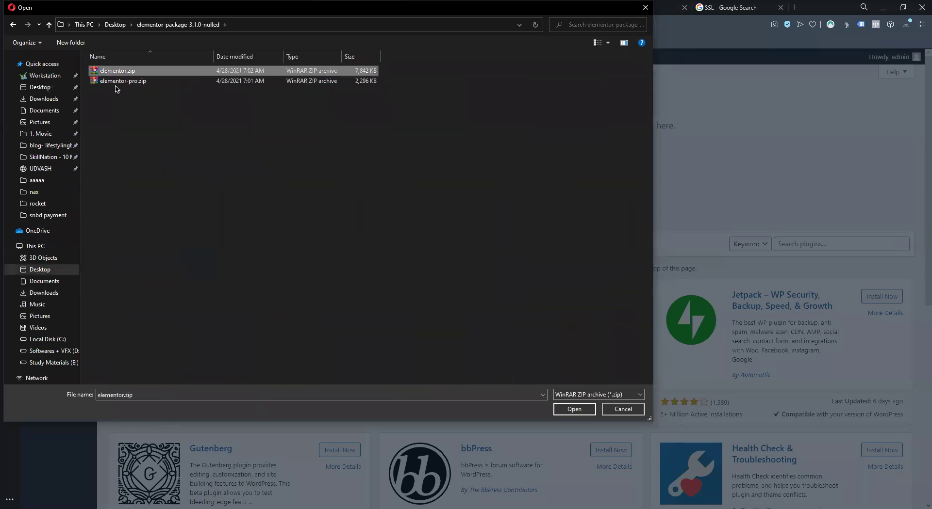
left_click(574, 410)
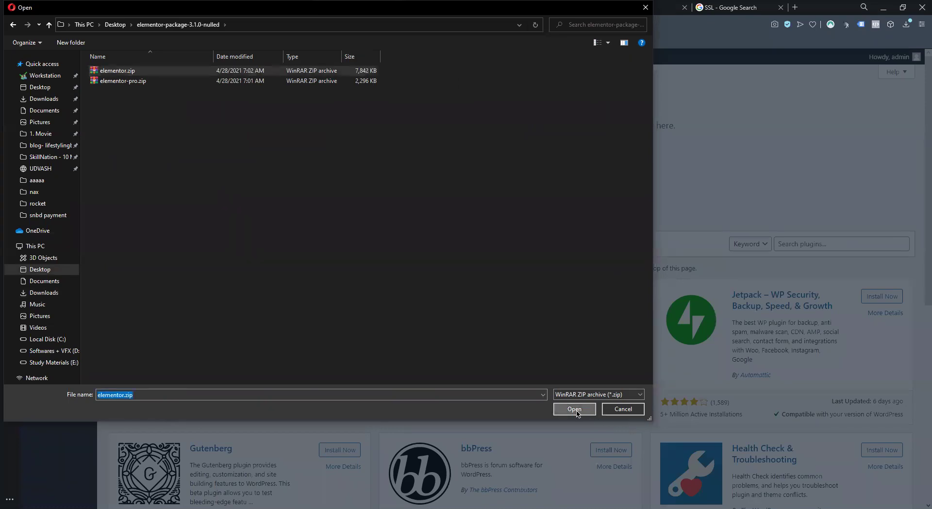
left_click(568, 176)
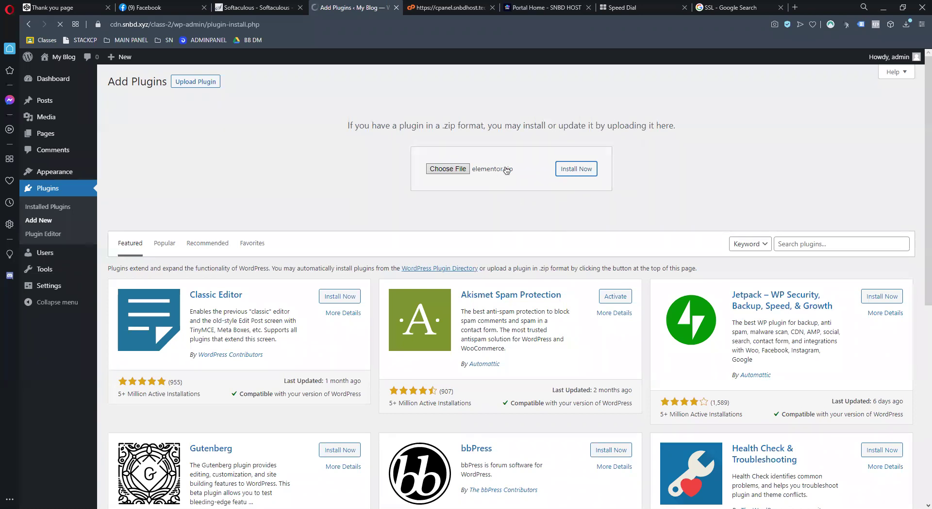
Review the upload_max_filesize error returned for the elementor.zip upload
scroll(303, 297, "down", 5)
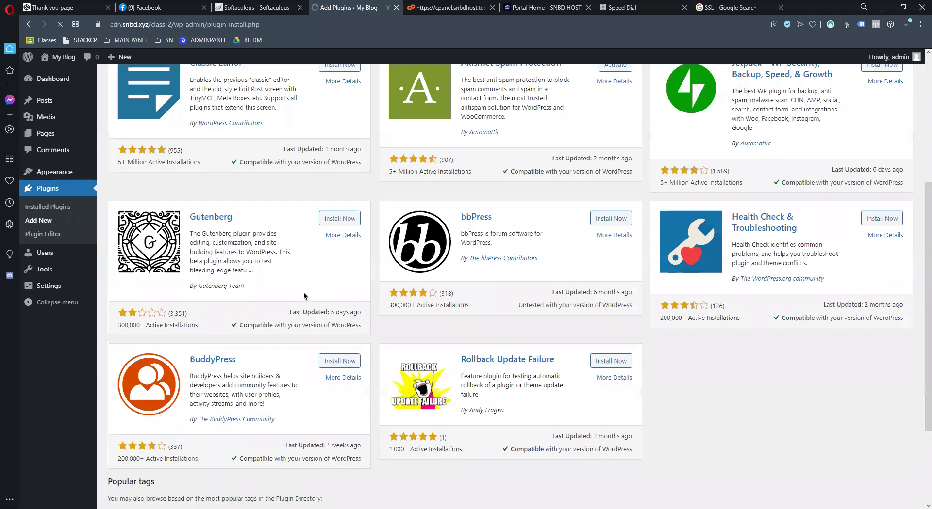
scroll(304, 295, "up", 2)
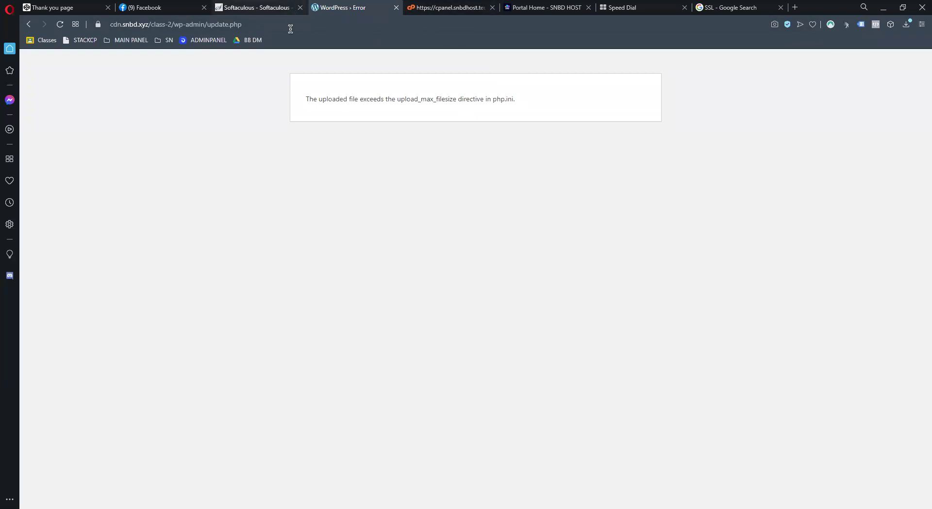
double_click(409, 103)
left_click(495, 177)
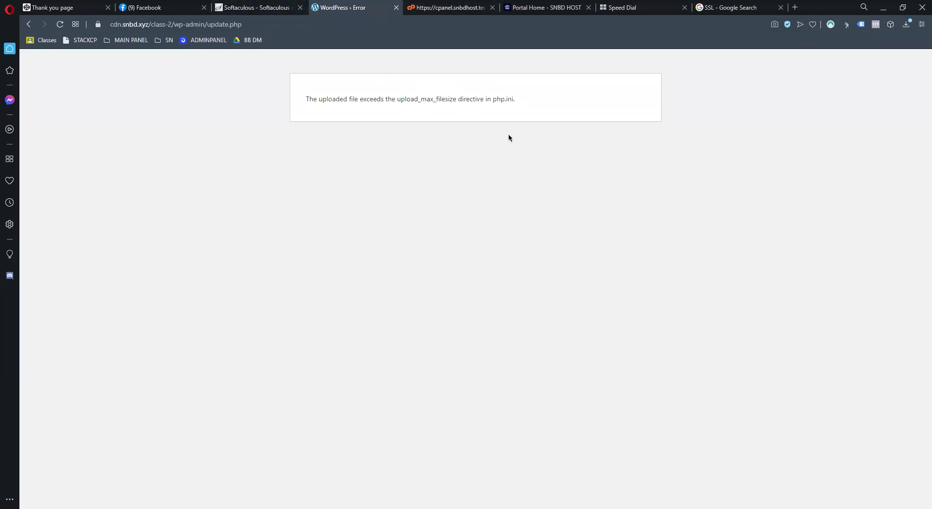
double_click(401, 101)
left_click_drag(495, 99, 520, 106)
left_click_drag(391, 100, 470, 105)
left_click(420, 103)
Switch to the cPanel tab and select the path in its address
left_click(442, 9)
left_click(401, 25)
left_click_drag(439, 25, 598, 33)
left_click(175, 25)
Load the cPanel login page and sign in with a saved account's credentials
key("BackSpace")
key("Return")
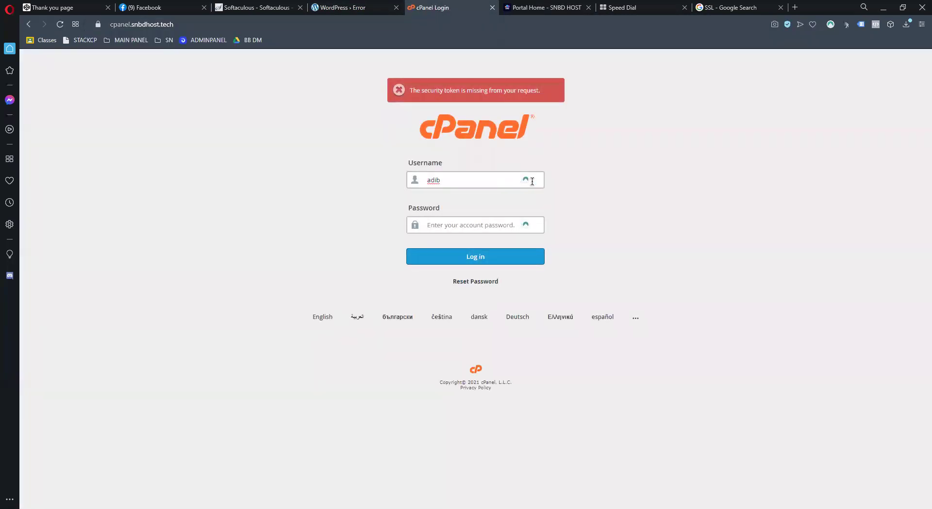
left_click(513, 230)
left_click(536, 254)
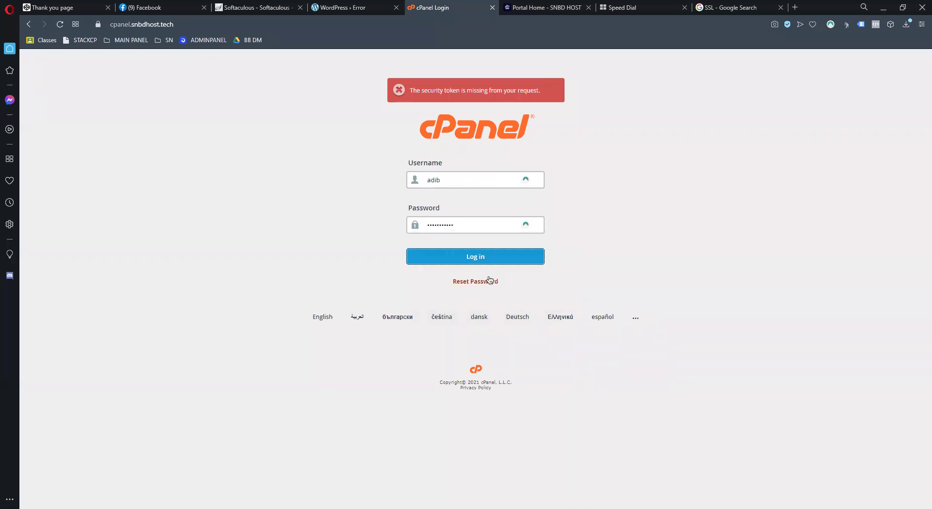
left_click(495, 264)
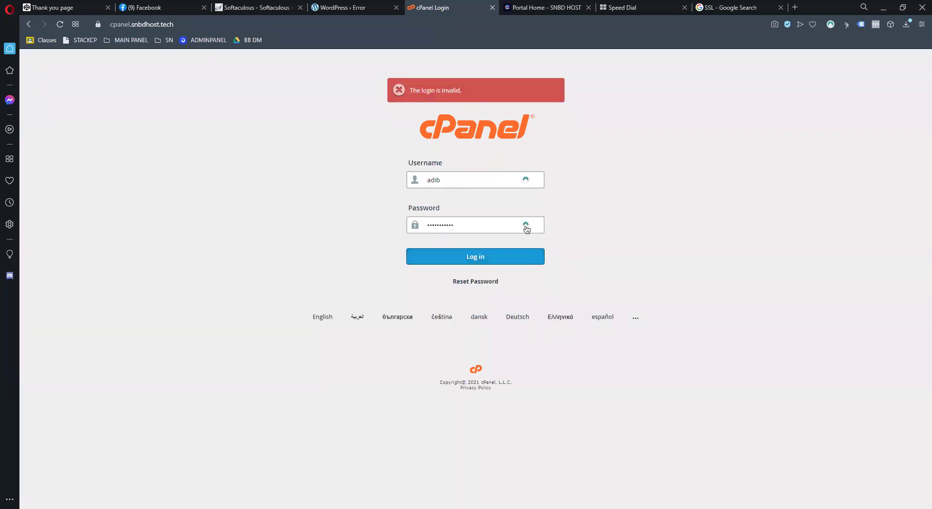
left_click(526, 225)
left_click(492, 279)
left_click(500, 256)
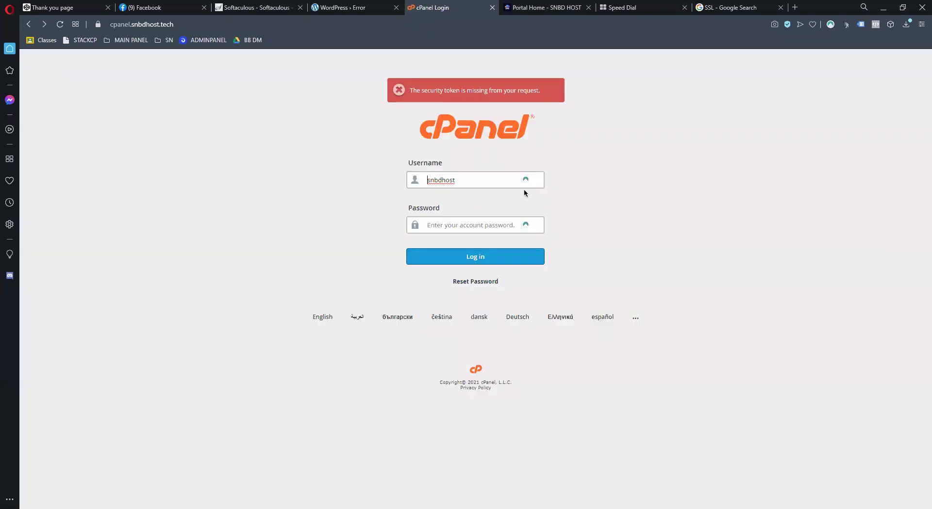
left_click(525, 180)
left_click(468, 228)
left_click(472, 251)
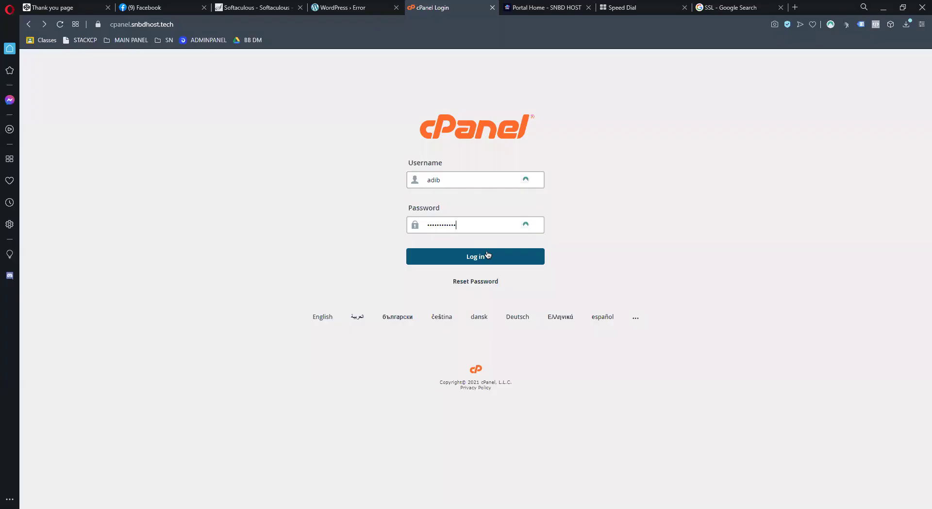
left_click(486, 252)
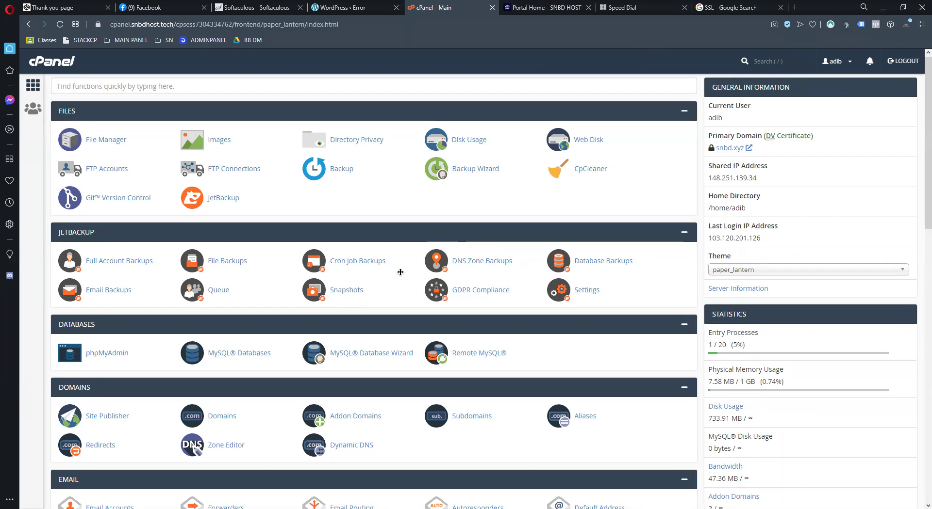
Find the MultiPHP INI Editor via an INI search and load cdn.snbd.xyz's PHP settings
scroll(399, 271, "down", 5)
scroll(290, 77, "up", 5)
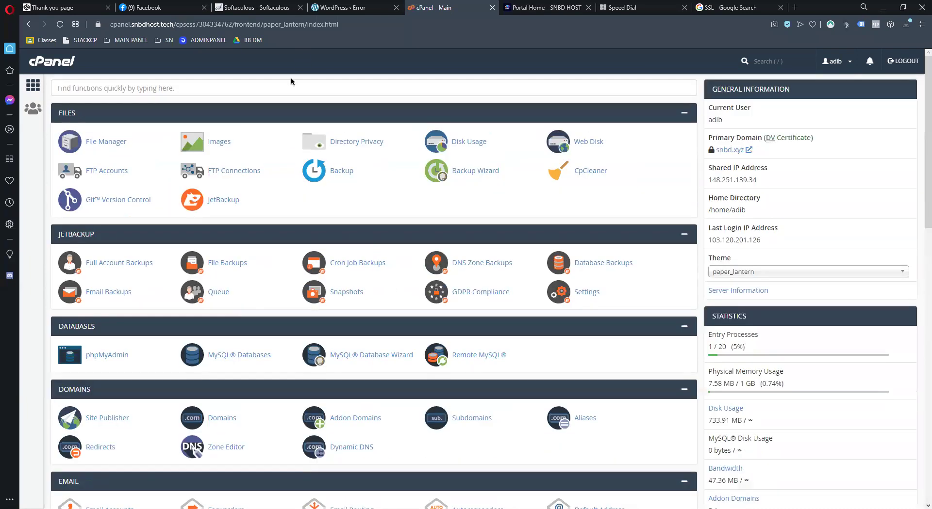
left_click(286, 86)
type("INI")
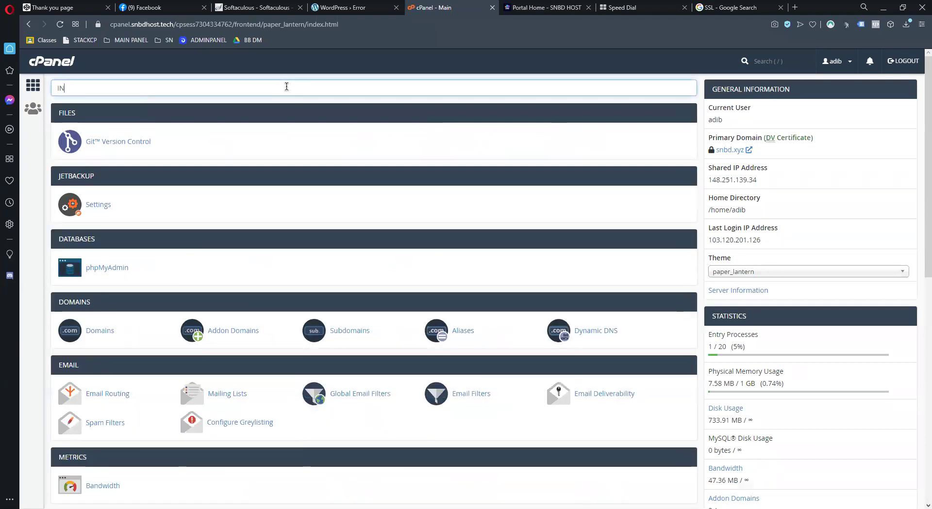
left_click(132, 141)
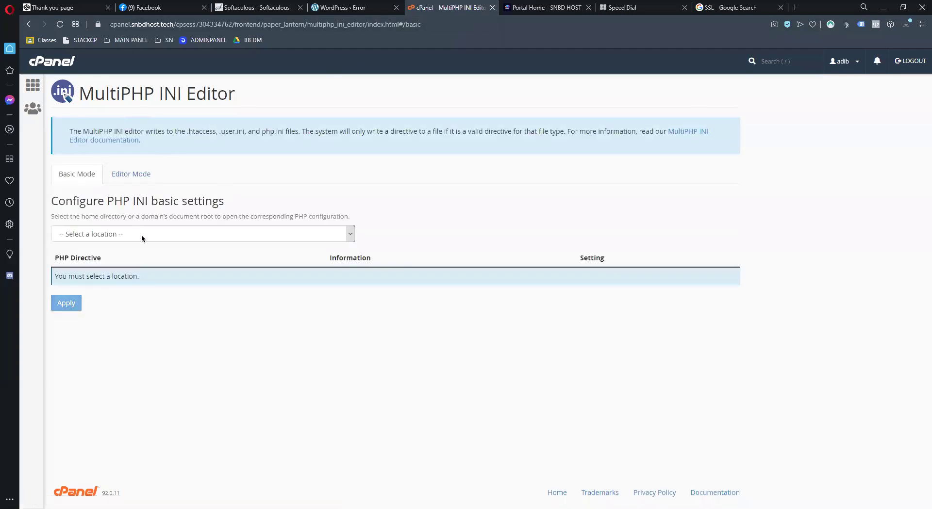
left_click(140, 234)
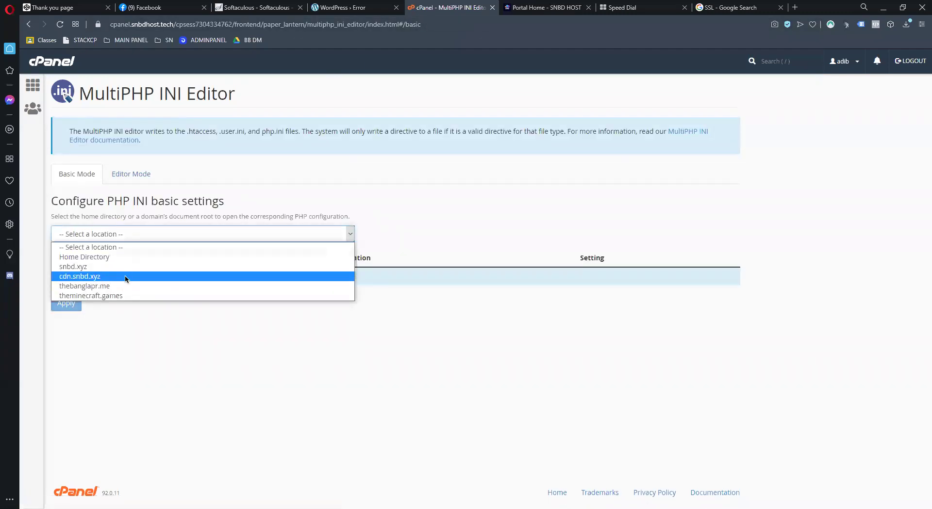
left_click(126, 277)
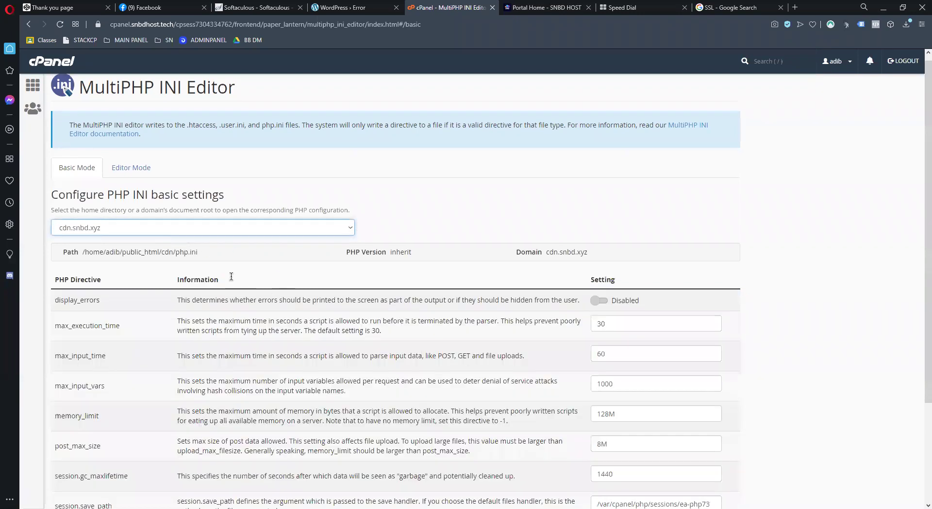
Compare upload_max_filesize 128M with the WordPress error, then switch to snbd.xyz's settings
scroll(231, 276, "down", 2)
scroll(505, 340, "down", 1)
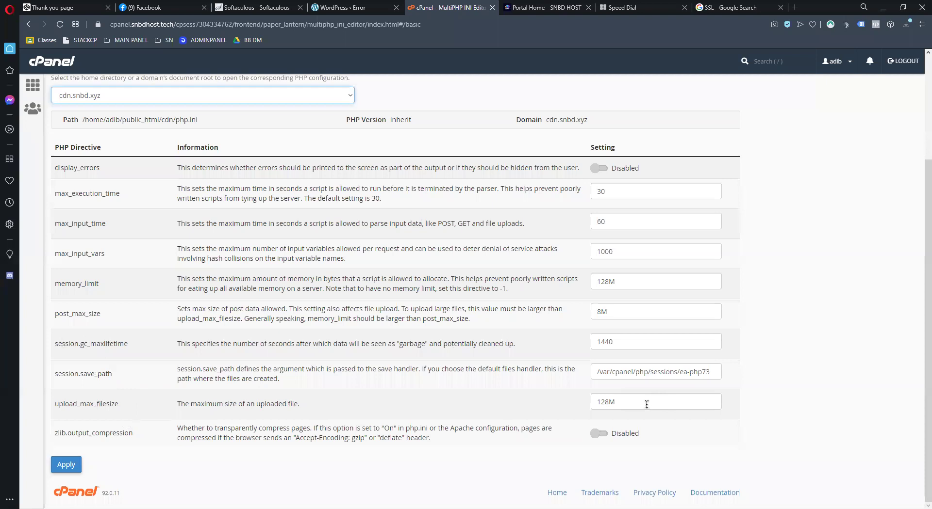
left_click_drag(647, 403, 589, 406)
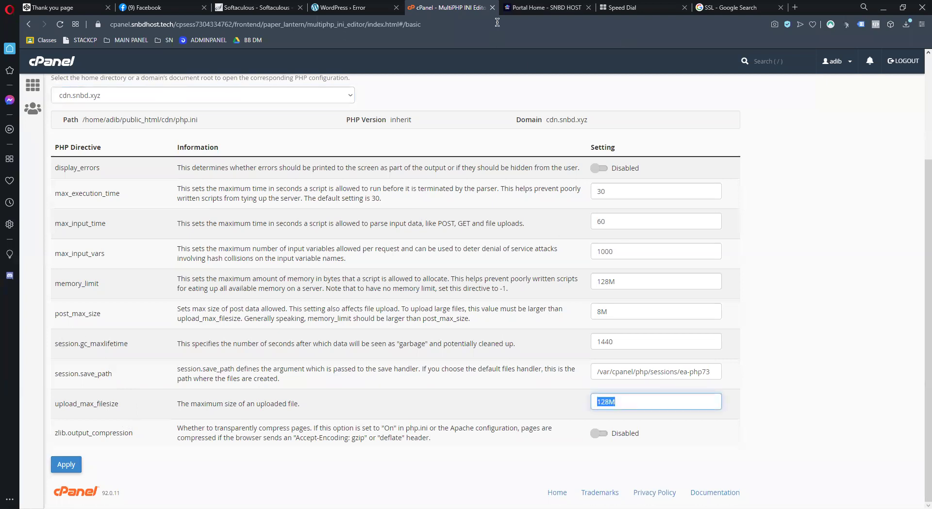
left_click(365, 14)
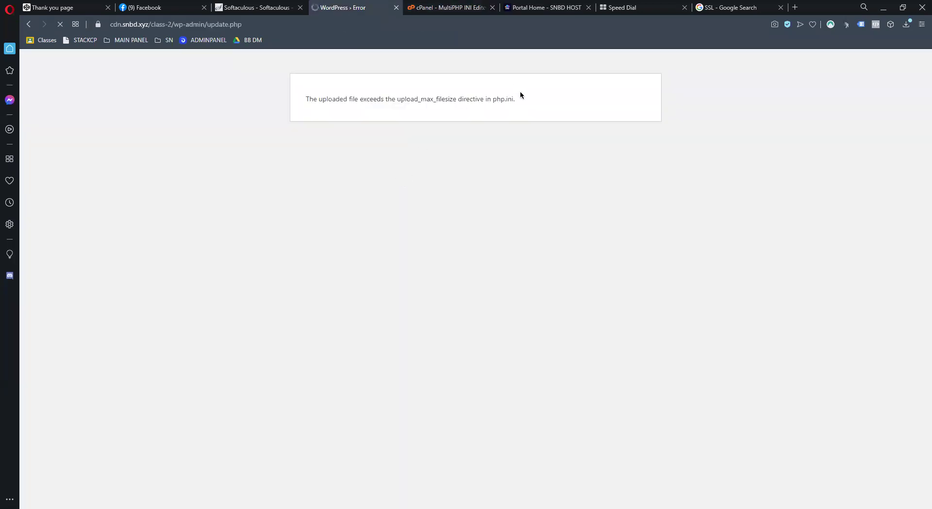
left_click_drag(462, 99, 487, 99)
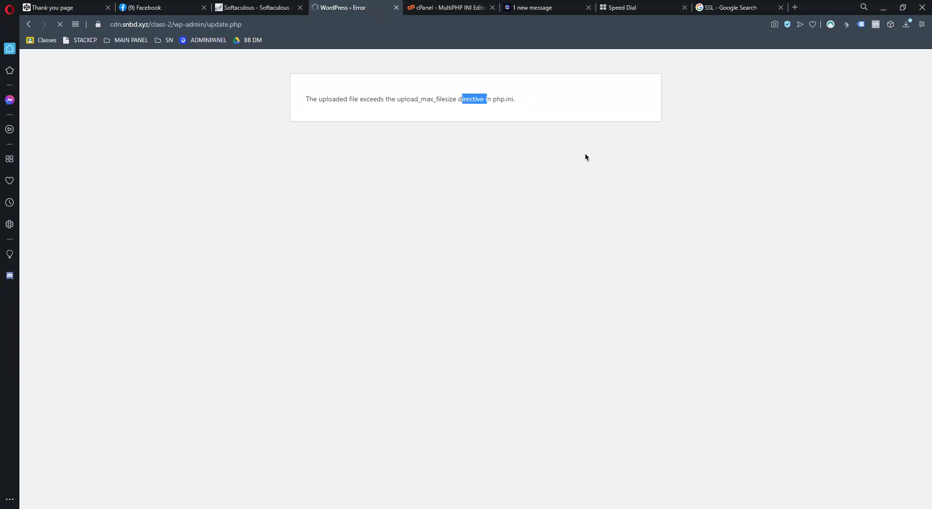
left_click(449, 7)
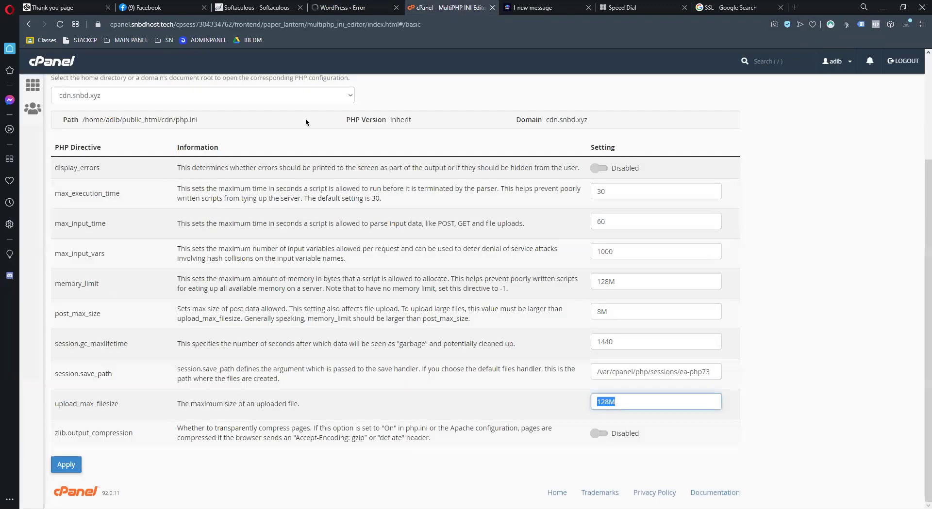
scroll(306, 122, "up", 1)
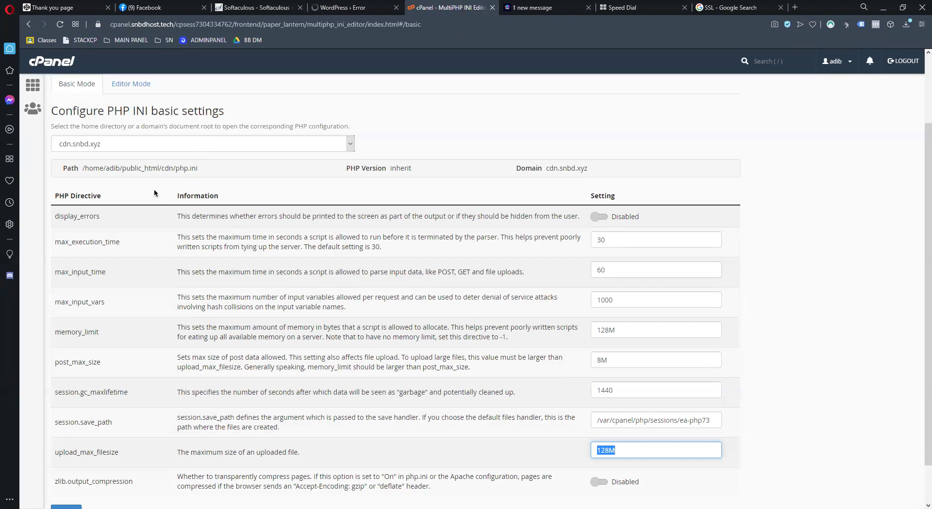
left_click(140, 183)
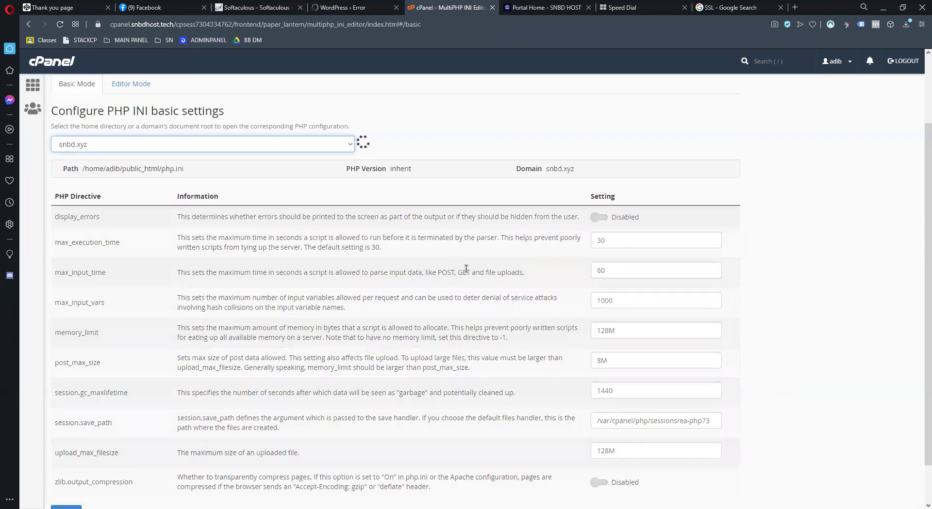
Change upload_max_filesize from 2M to 128M and apply the setting
scroll(609, 402, "down", 1)
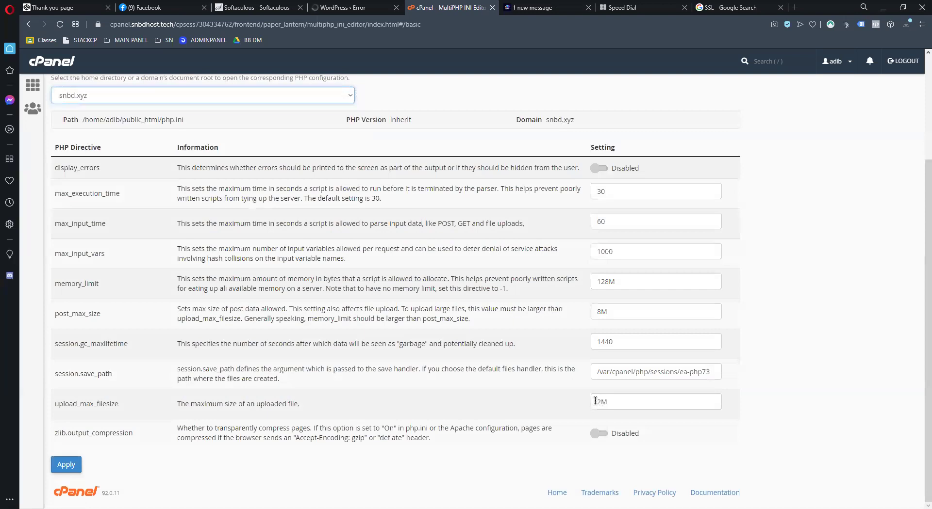
double_click(594, 401)
type("128M")
left_click(68, 464)
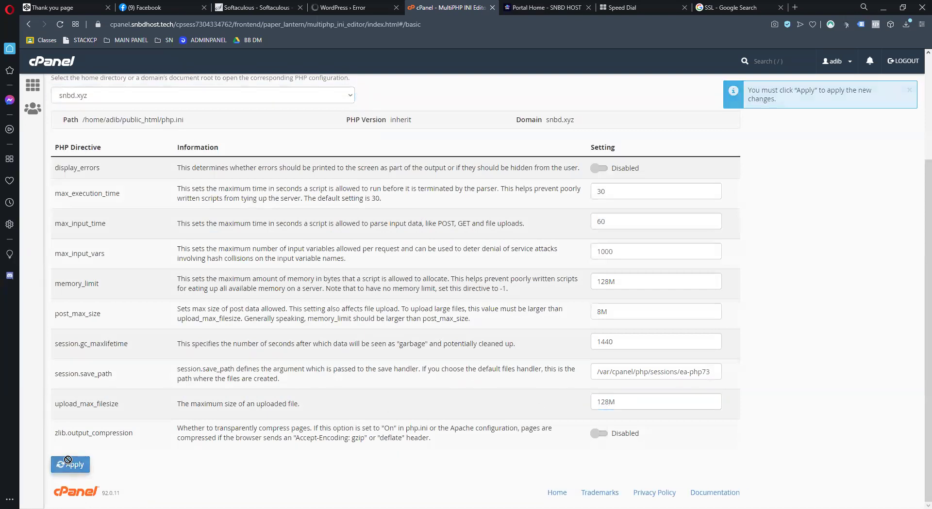
Check the other tabs, then load the cdn.snbd.xyz PHP settings to verify upload_max_filesize
left_click(281, 8)
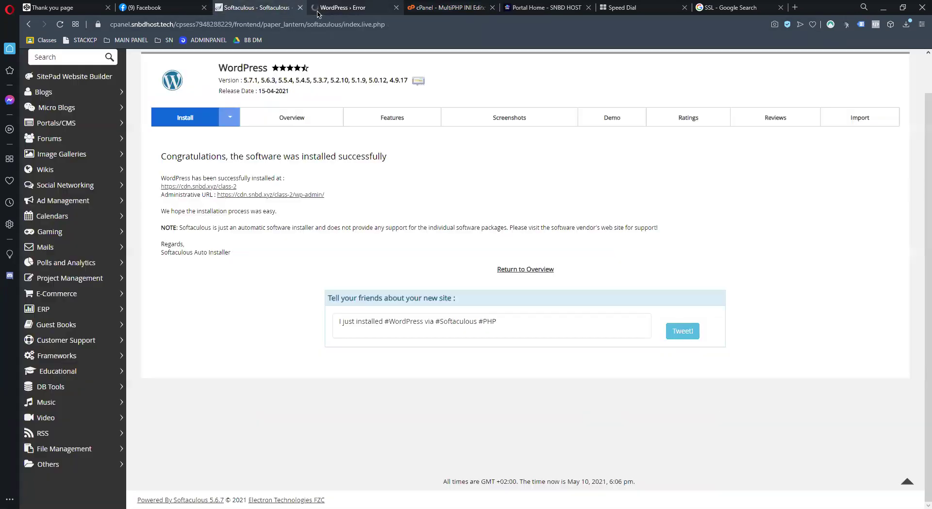
key("ctrl+Tab")
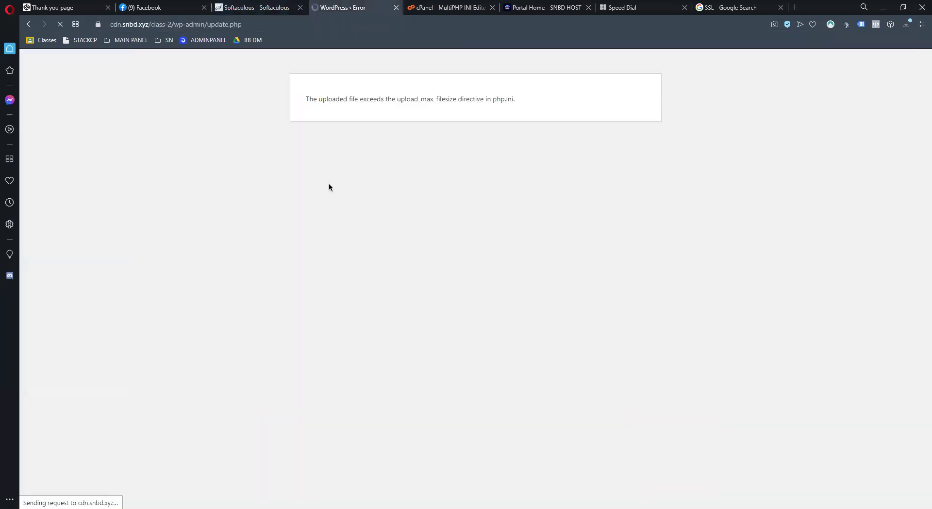
left_click(446, 7)
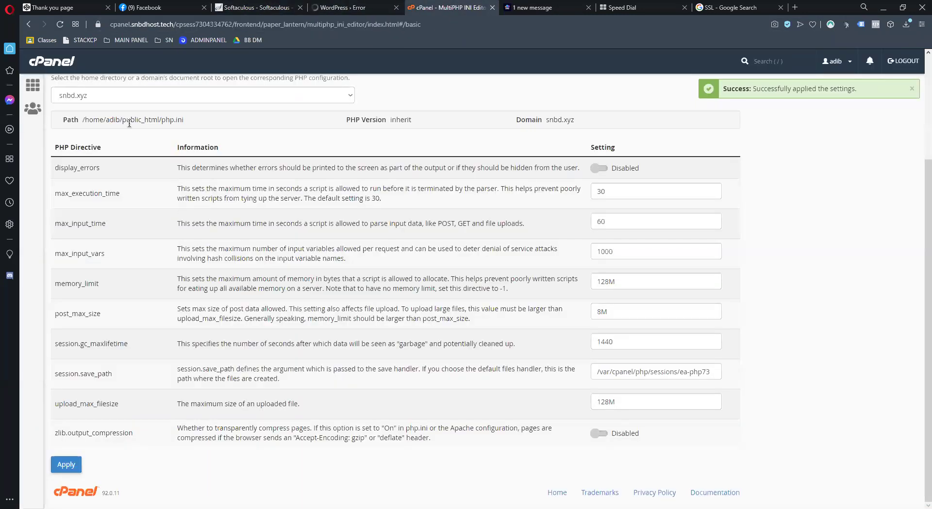
key("Down")
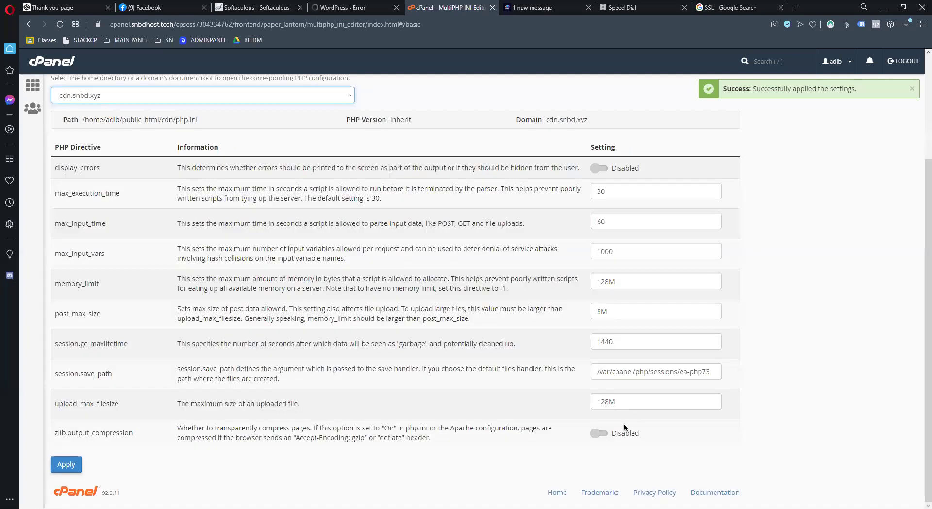
key("Tab")
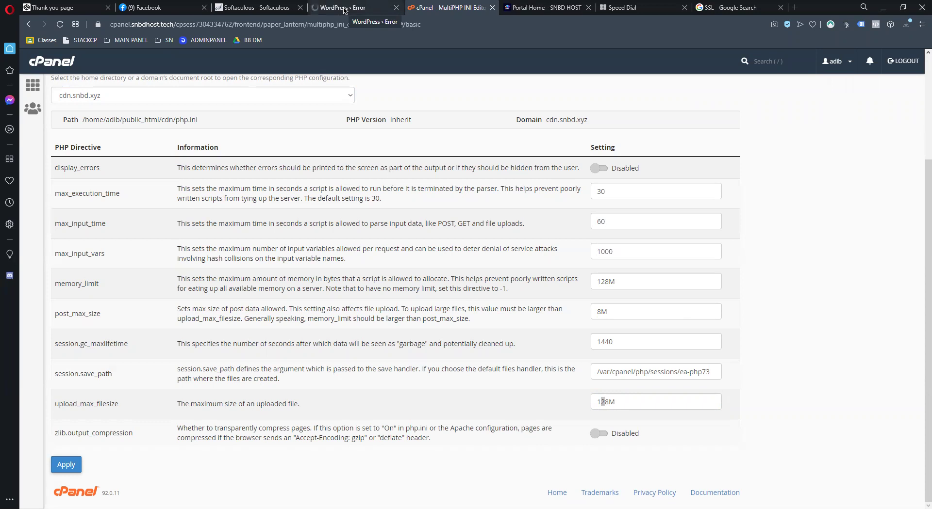
Recheck the WordPress upload error message, then return to the cPanel main tools page
left_click(344, 7)
left_click_drag(412, 99, 514, 110)
left_click(549, 199)
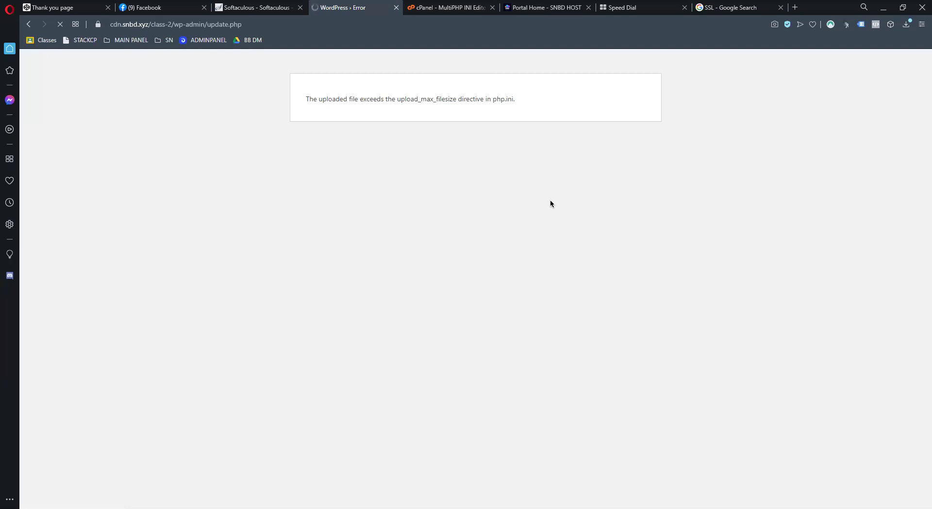
left_click(443, 8)
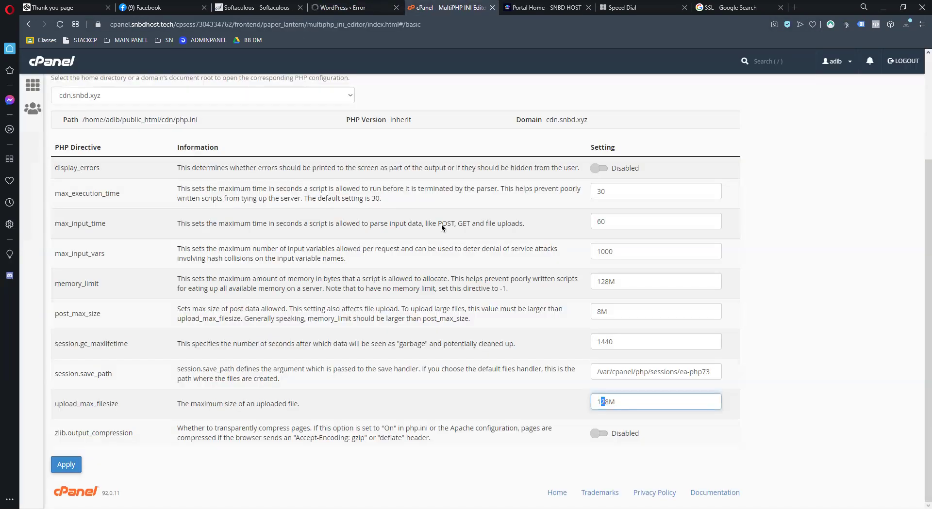
scroll(80, 106, "up", 3)
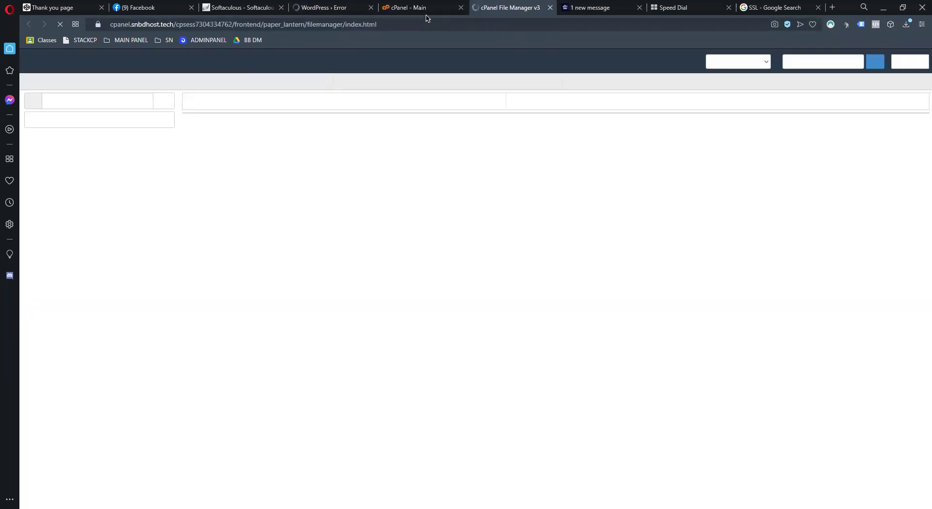
left_click(421, 8)
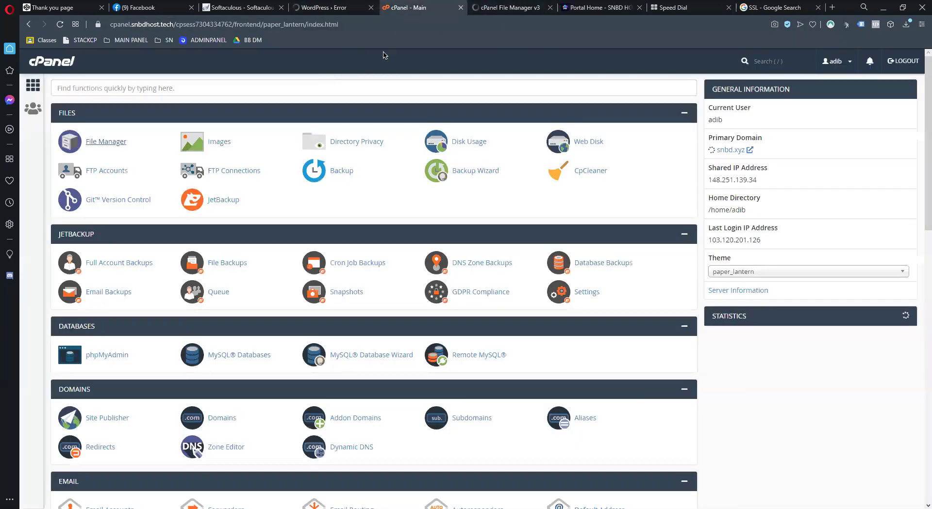
Search cPanel tools for 'PHP', try Select PHP Version, then go back
left_click(380, 83)
type("PHP")
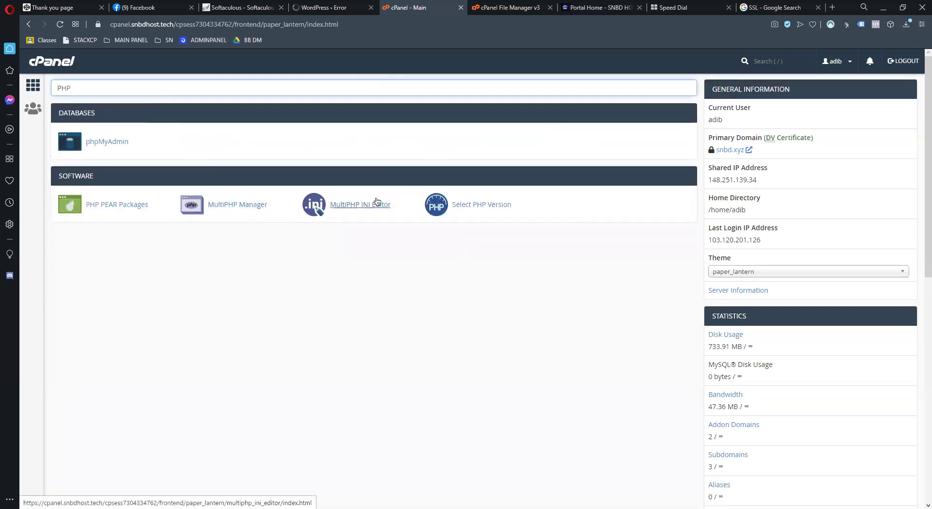
left_click(497, 208)
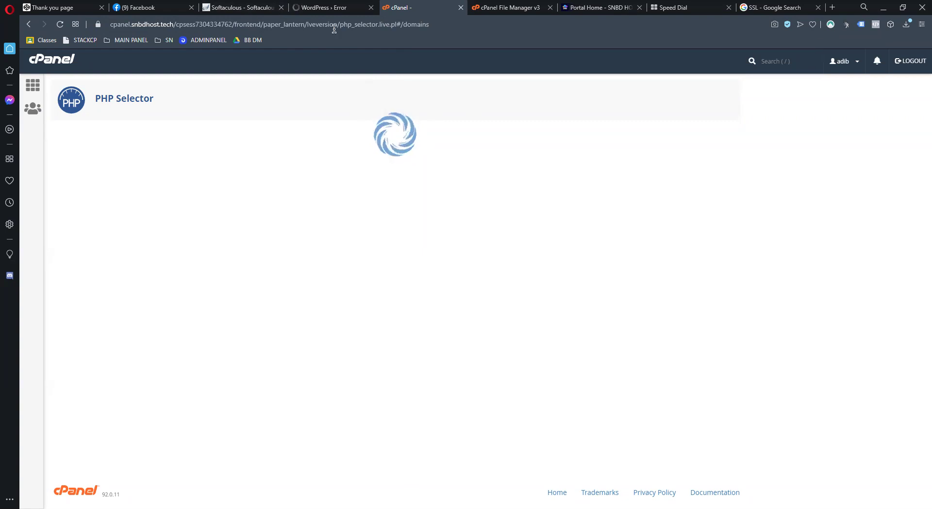
key("alt+Left")
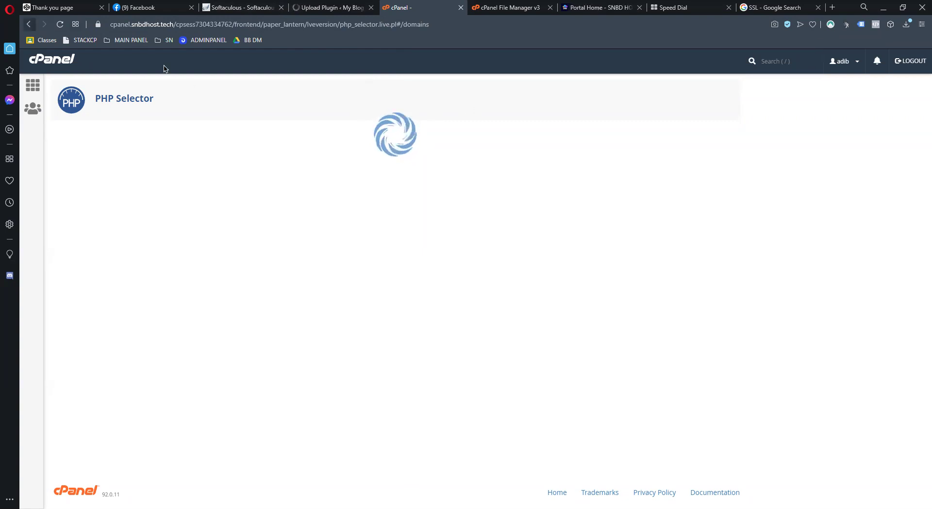
Search 'PHP' again and open MultiPHP Manager
left_click(199, 91)
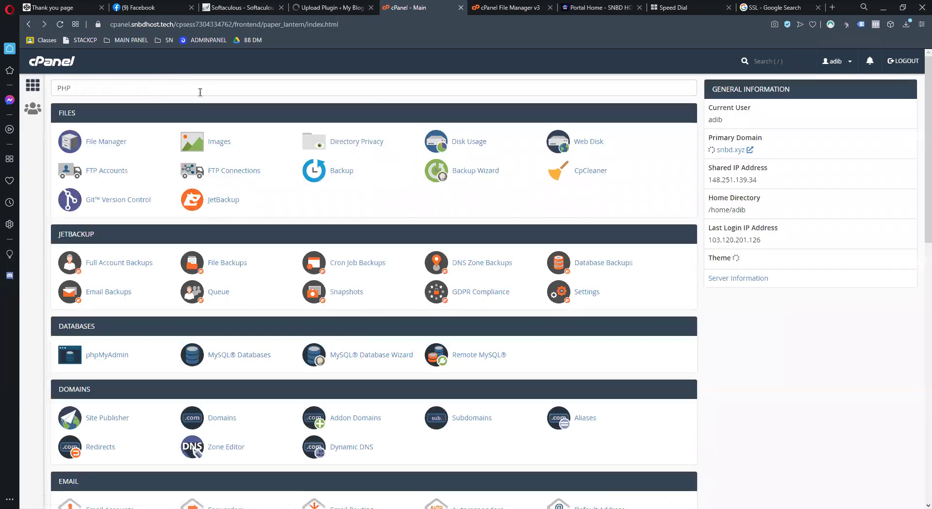
type("PHP")
left_click(257, 208)
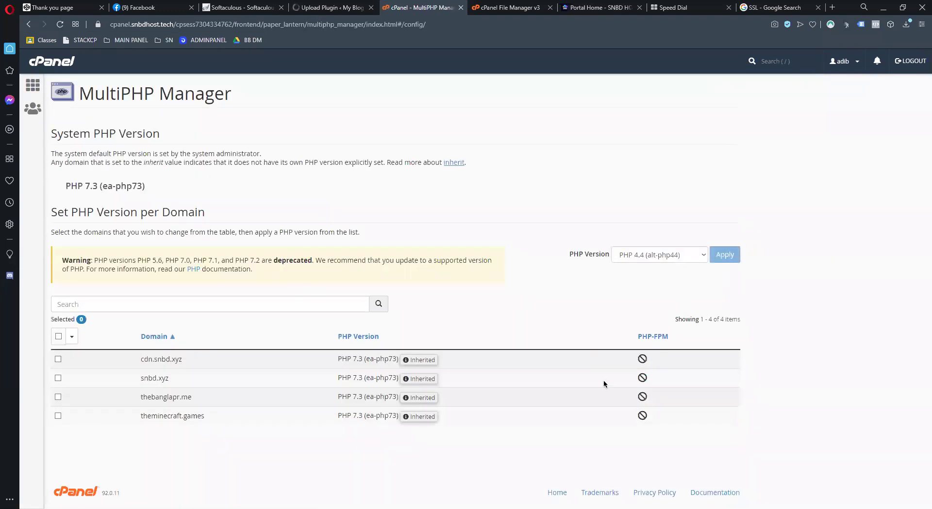
Apply PHP 8.0 (ea-php80) to cdn.snbd.xyz in MultiPHP Manager
left_click(58, 359)
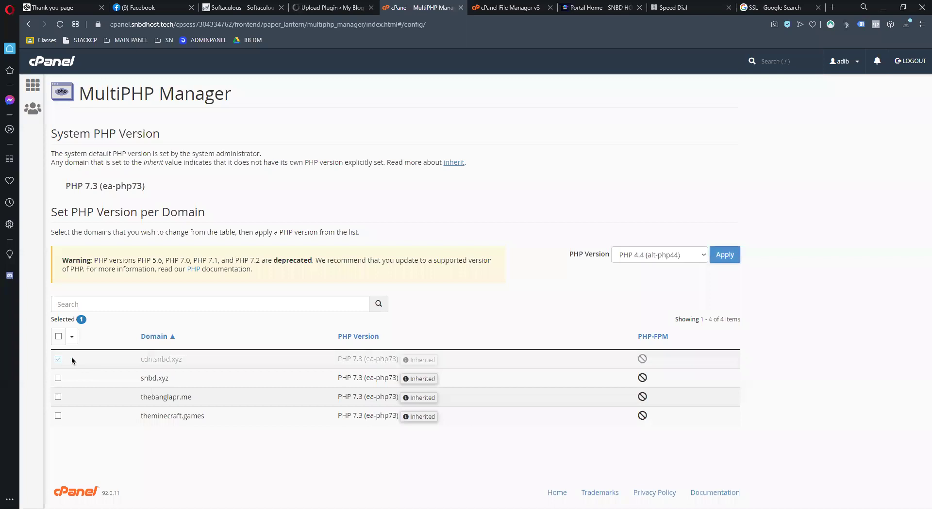
left_click(631, 255)
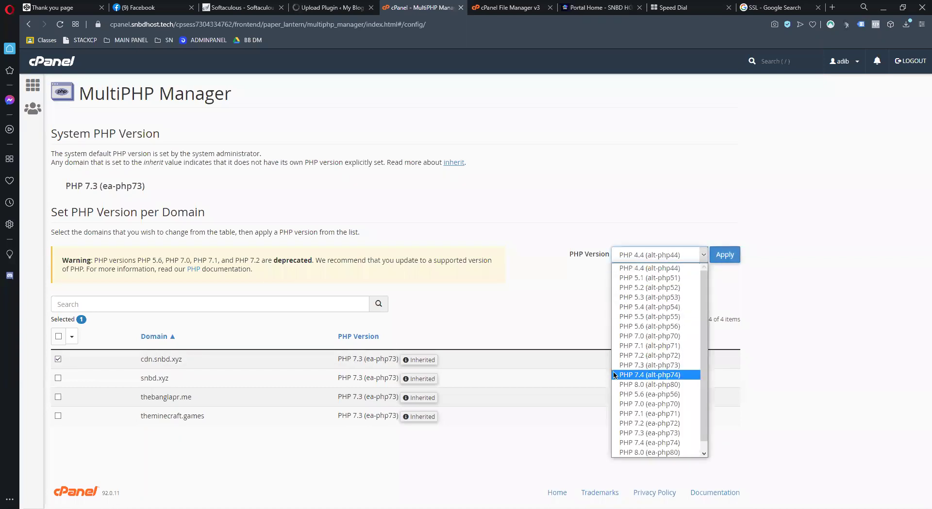
scroll(663, 437, "down", 1)
left_click(650, 423)
left_click(719, 256)
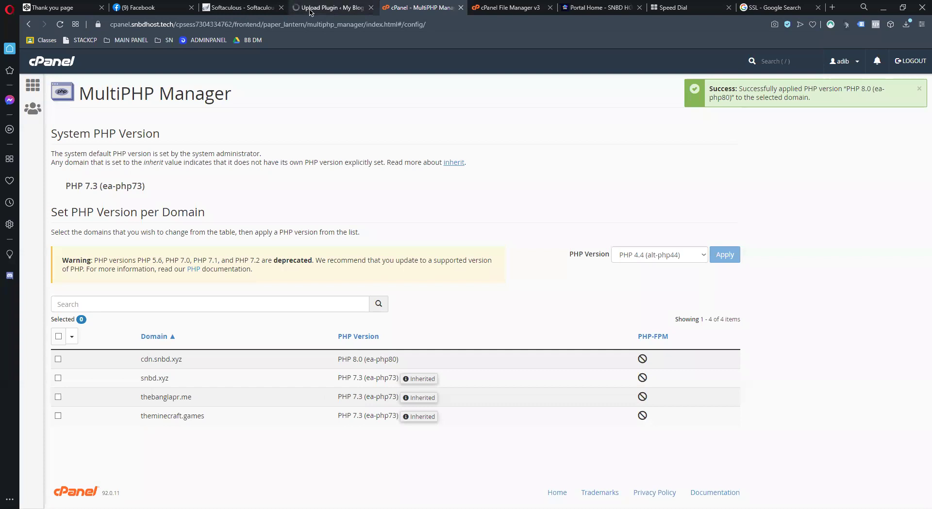
left_click(325, 8)
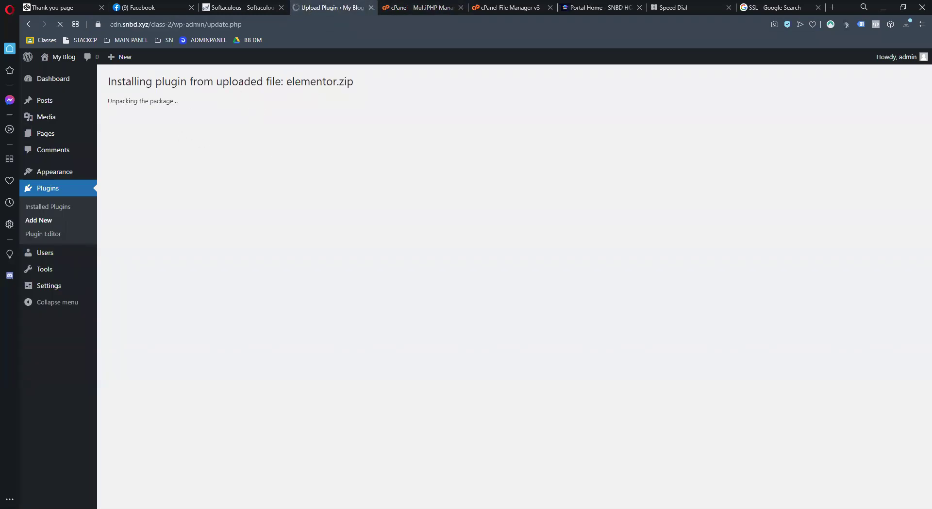
Note the elementor.zip install heading, then open cPanel's File Manager from the main page
left_click_drag(285, 82, 355, 82)
left_click(490, 166)
left_click(509, 8)
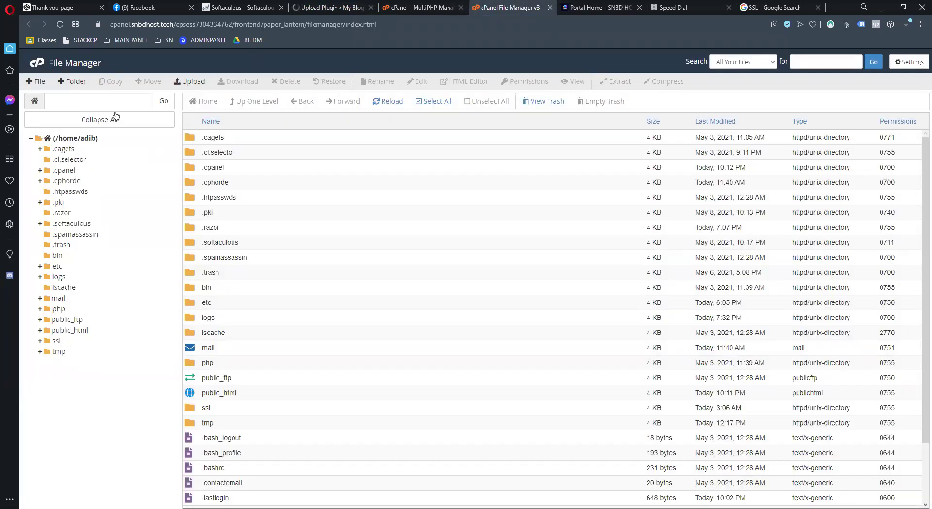
left_click(115, 79)
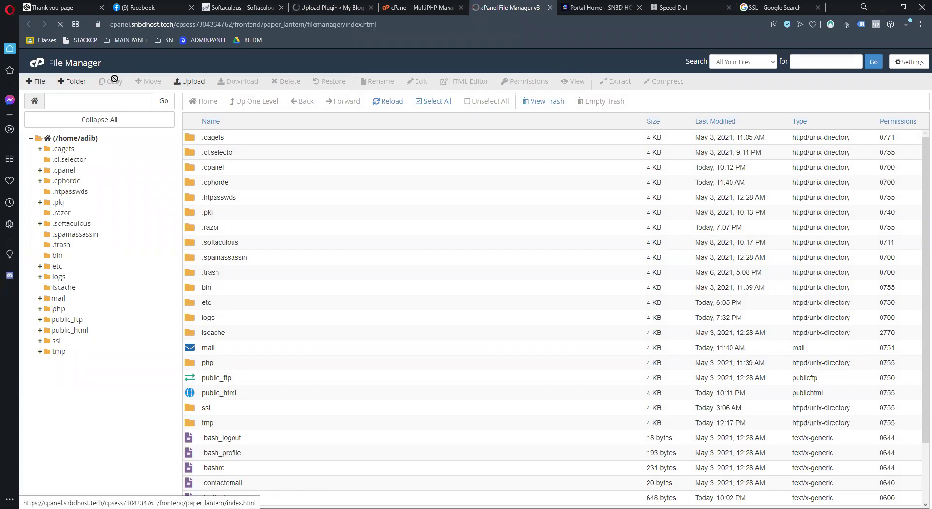
left_click(118, 142)
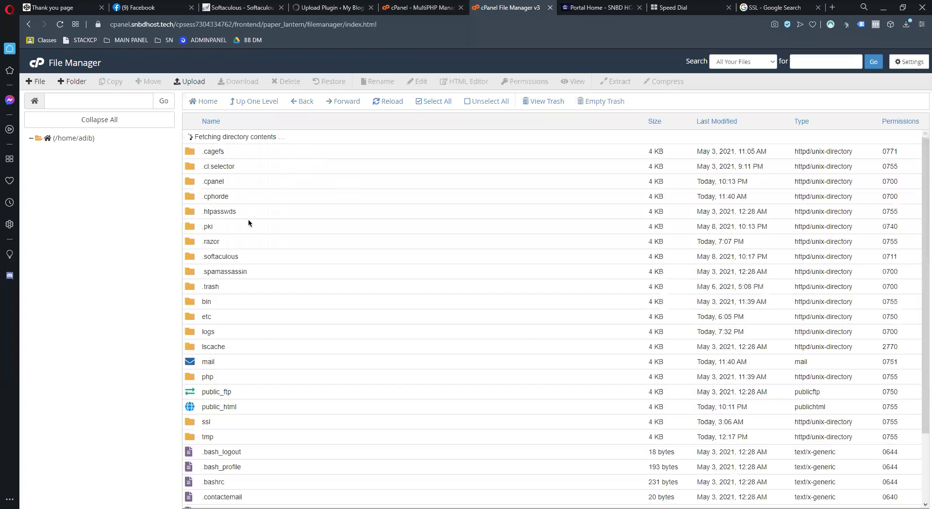
Browse public_html > cdn > class-2 > wp-content > plugins, then return to WordPress
double_click(191, 390)
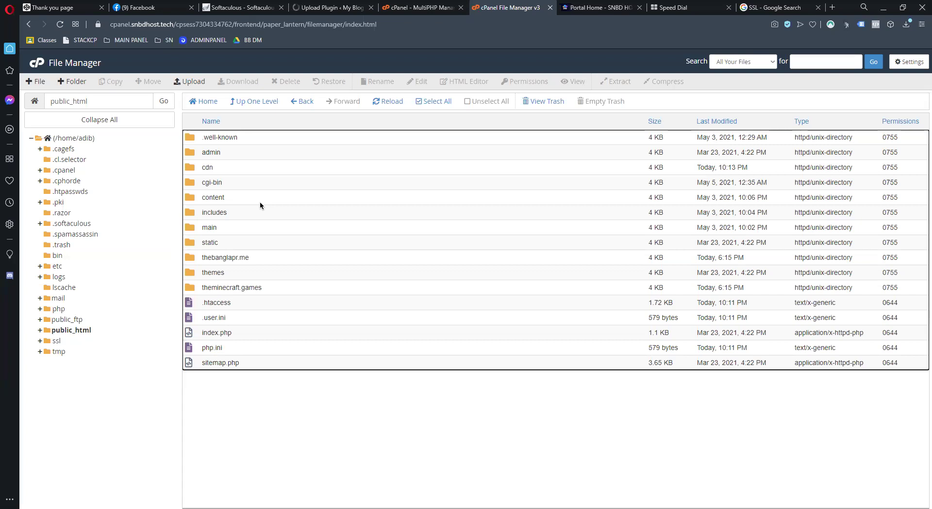
double_click(195, 166)
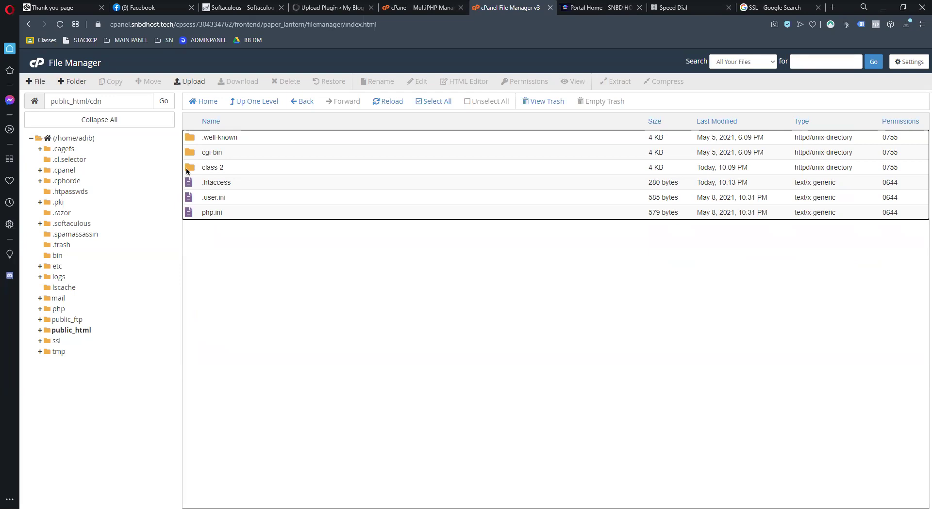
double_click(188, 169)
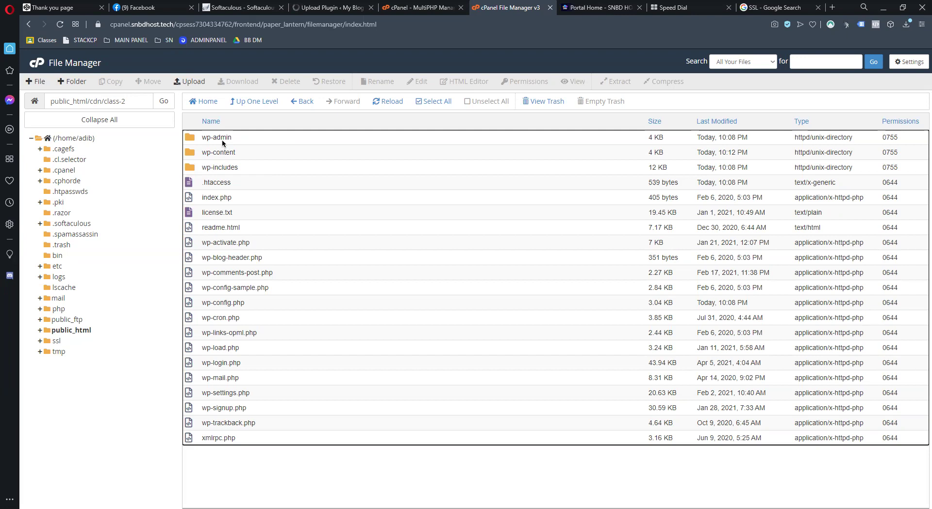
double_click(192, 153)
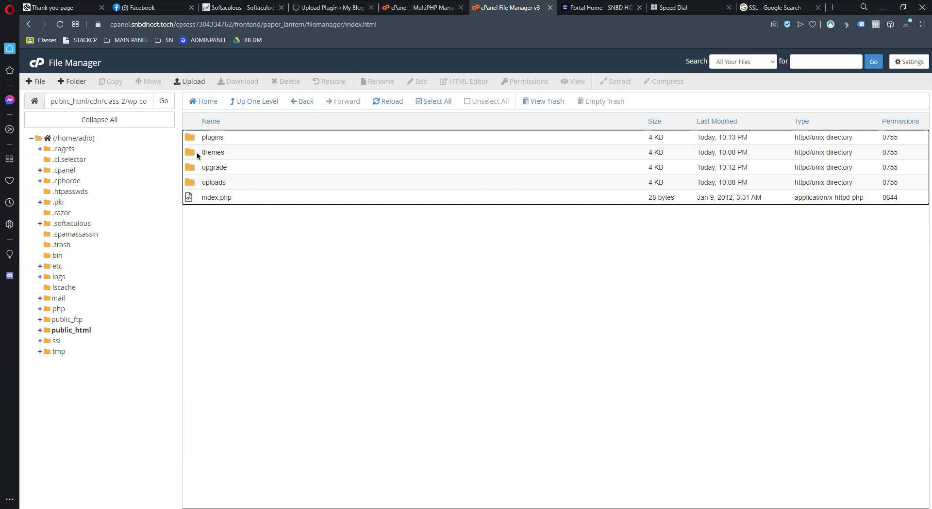
double_click(193, 138)
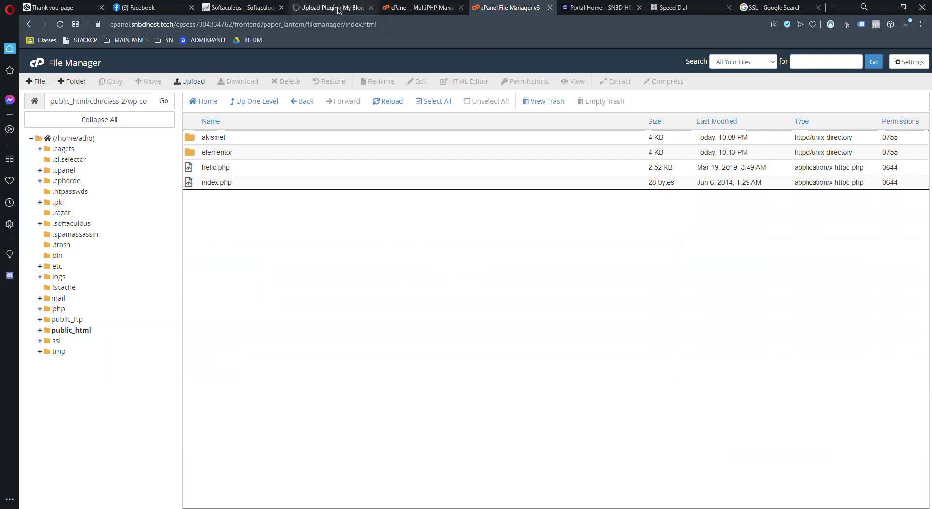
key("ctrl+Tab")
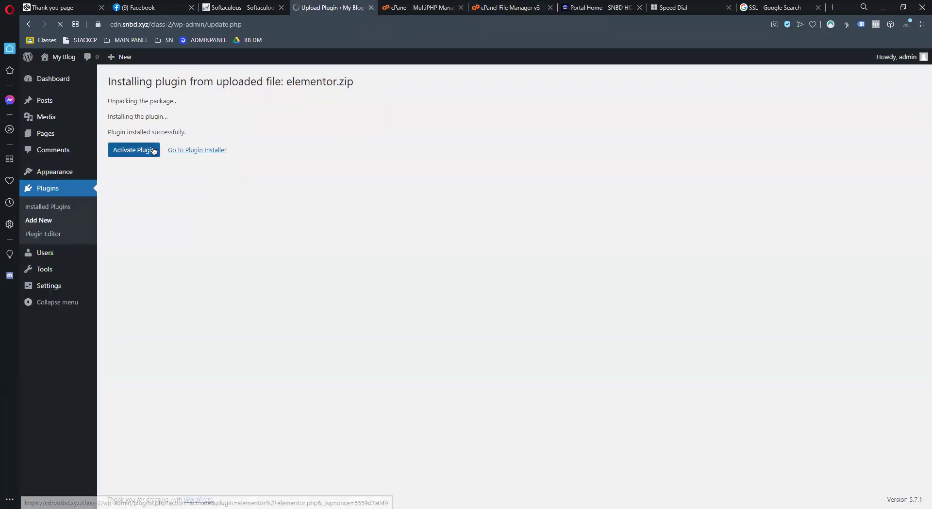
Activate Elementor, then start a file upload into the cPanel plugins folder
left_click(139, 151)
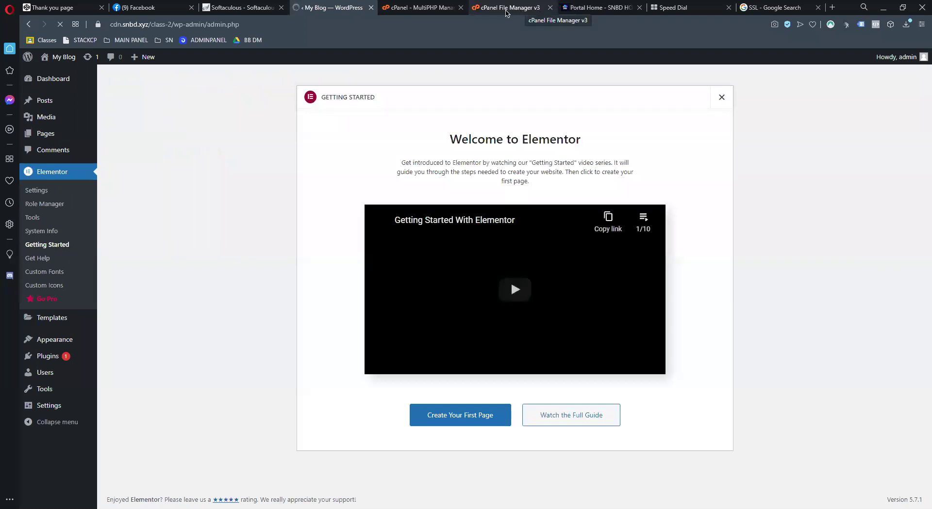
left_click(507, 9)
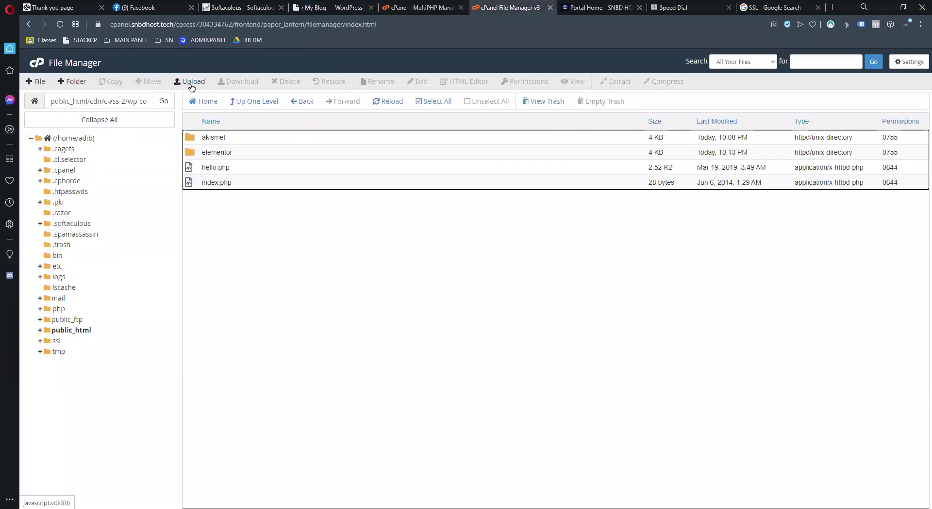
left_click(189, 81)
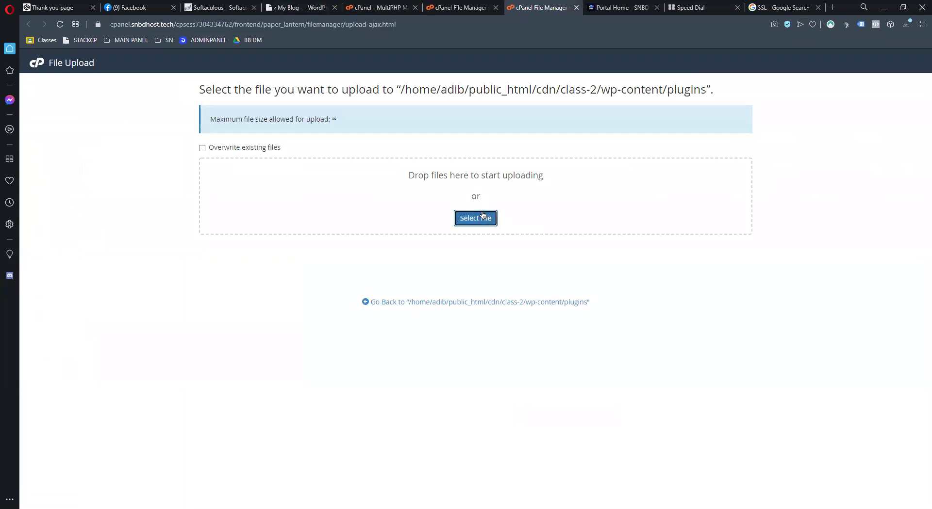
Upload elementor-pro.zip into the plugins folder and close the upload page
left_click(481, 218)
left_click(543, 343)
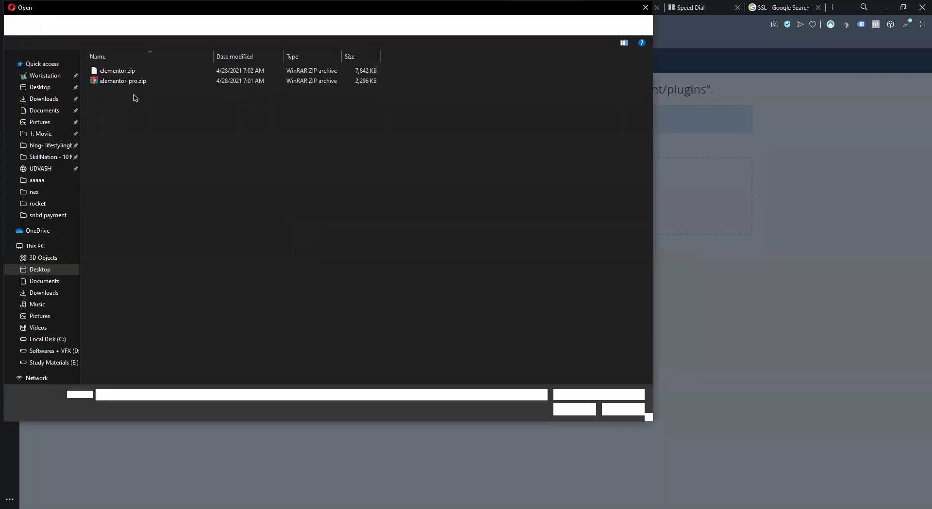
left_click(117, 70)
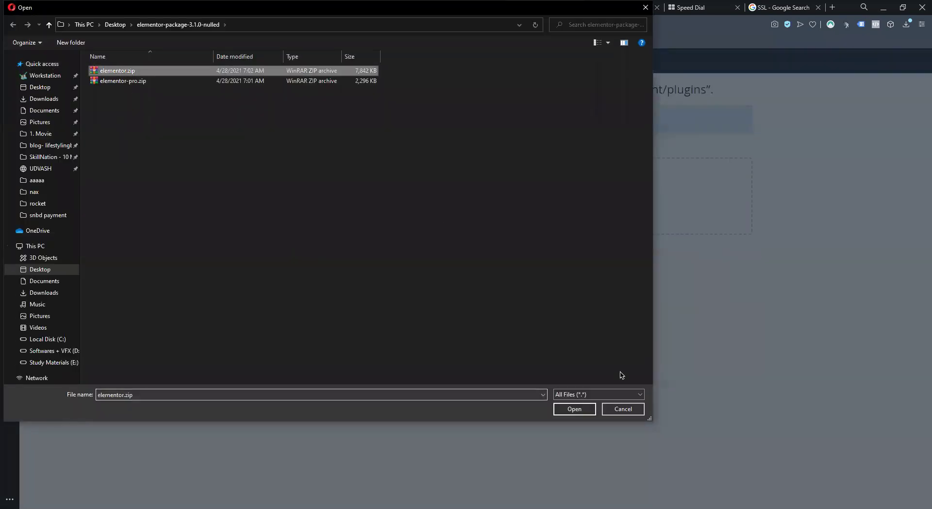
left_click(255, 83)
left_click(569, 412)
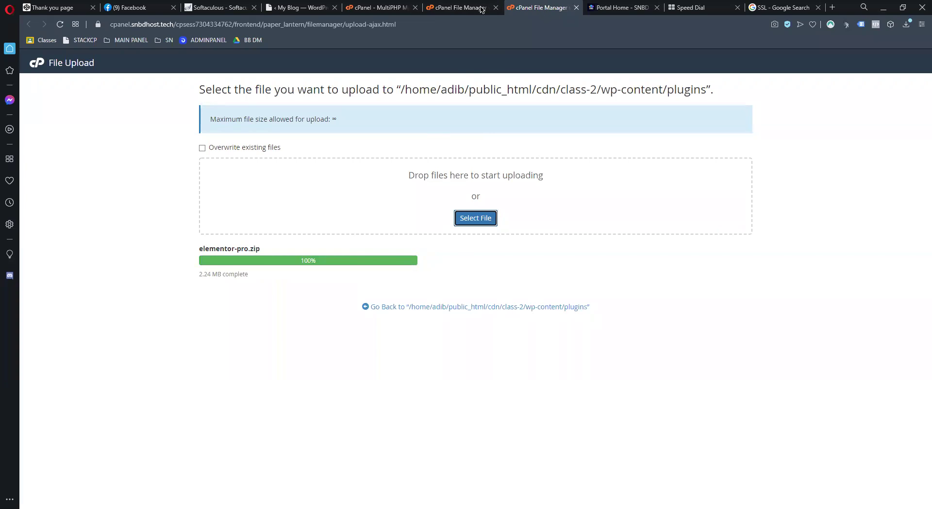
key("ctrl+w")
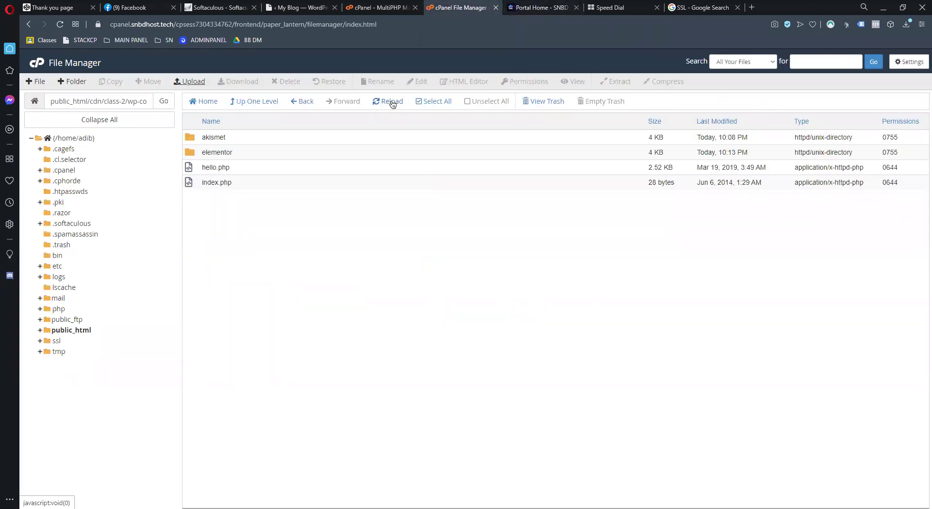
Extract elementor-pro.zip into an elementor-pro folder and refresh the plugins listing
left_click(391, 102)
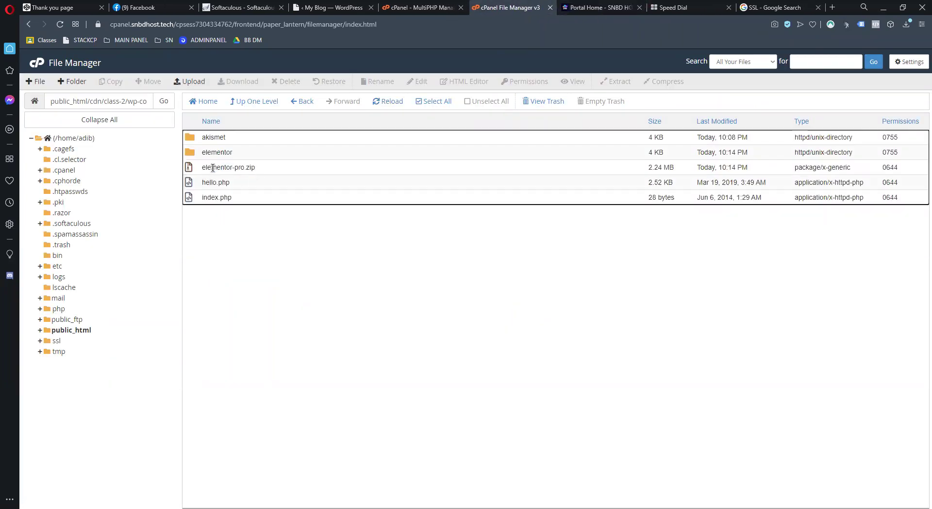
left_click_drag(213, 168, 257, 166)
right_click(258, 167)
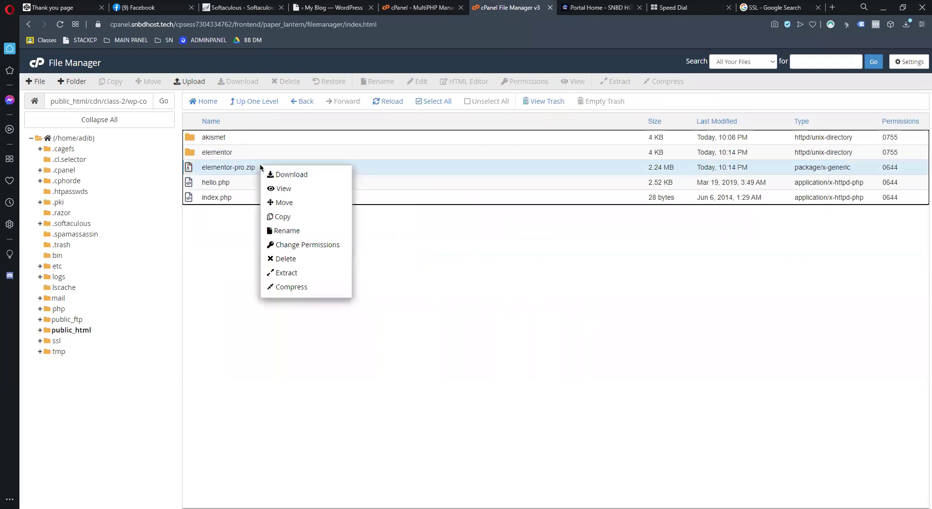
left_click(318, 274)
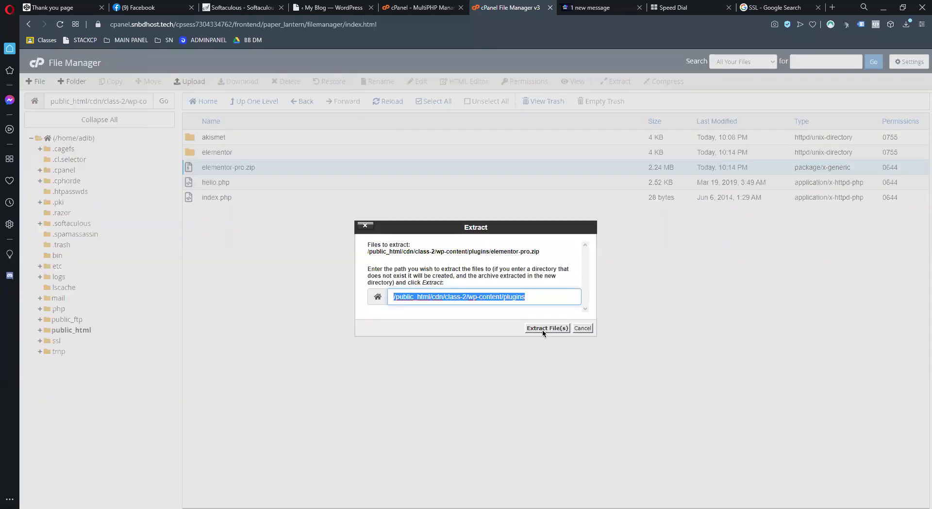
left_click(542, 329)
left_click(632, 377)
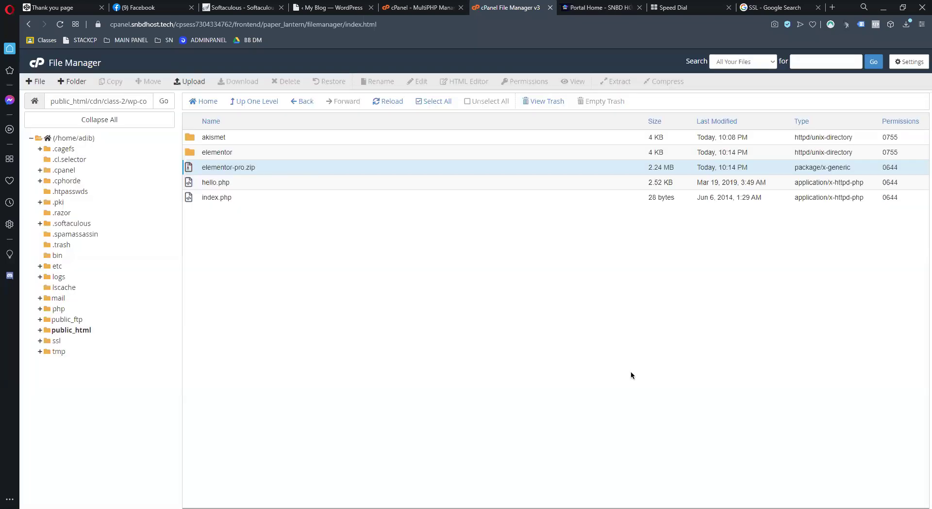
left_click(233, 167)
left_click(344, 14)
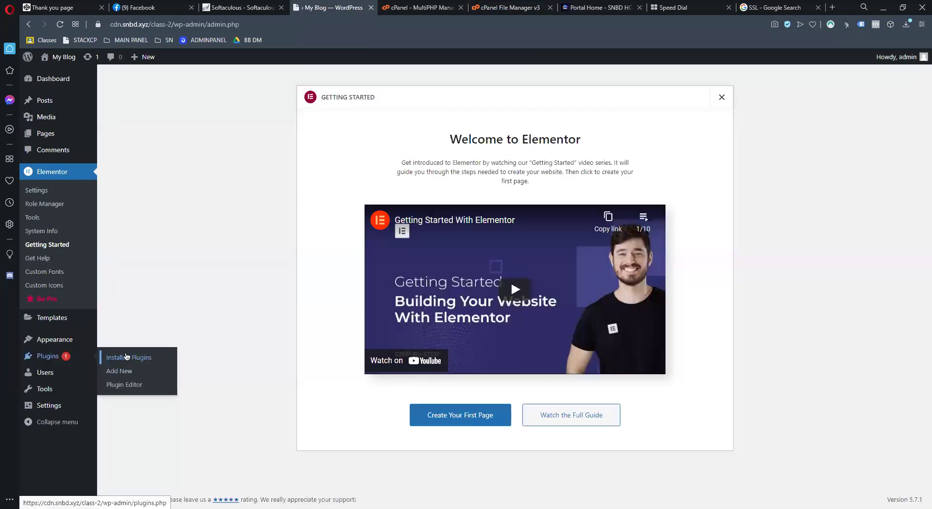
Activate Elementor Pro 3.2.1 from the Installed Plugins list
left_click(126, 358)
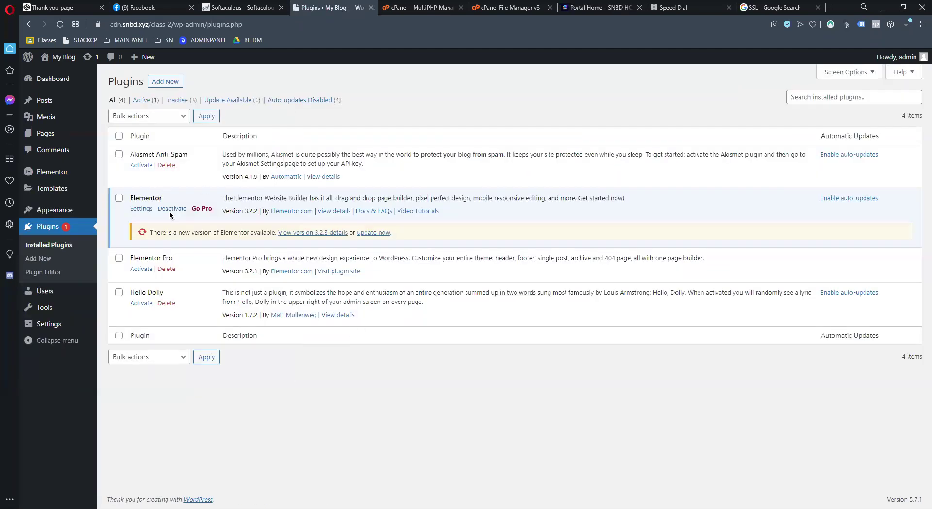
left_click_drag(128, 258, 549, 259)
left_click(140, 271)
left_click(143, 272)
left_click(506, 10)
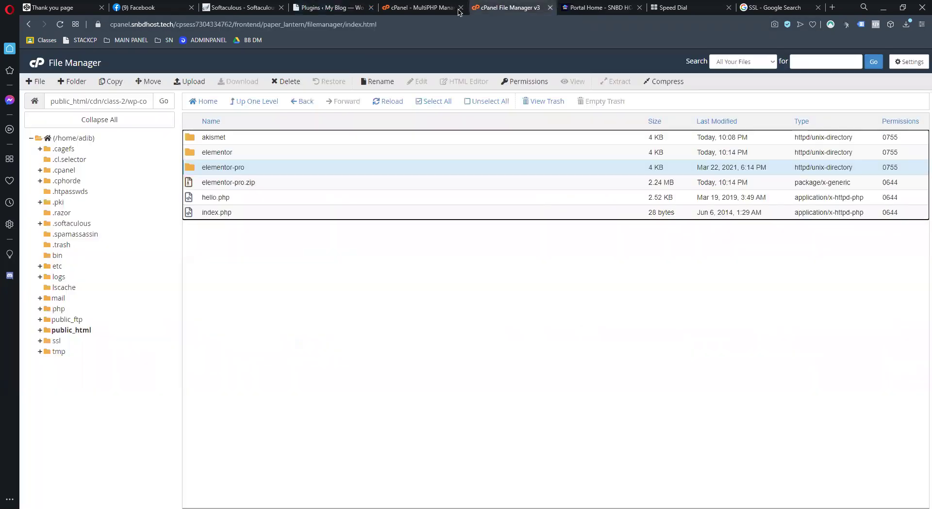
left_click(351, 11)
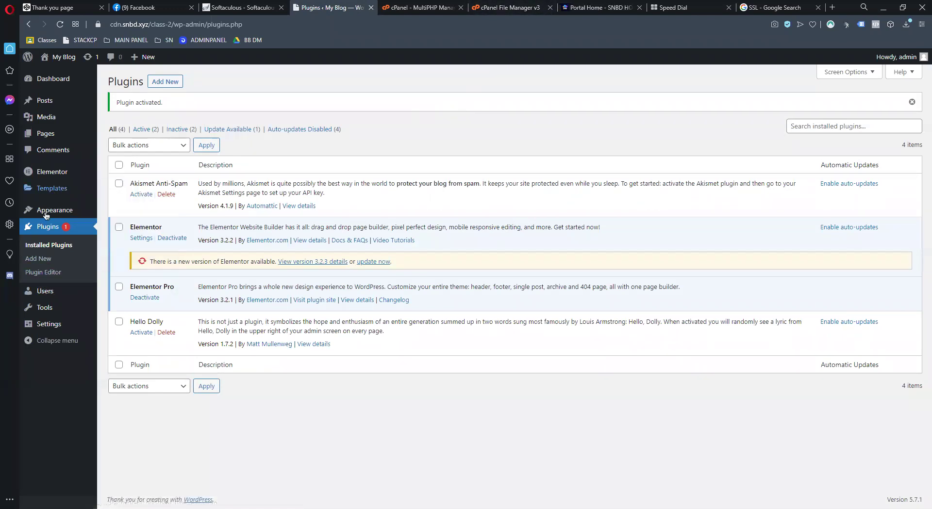
Open Appearance > Themes and search the installed themes for 'Astra'
mouse_move(44, 216)
left_click(120, 213)
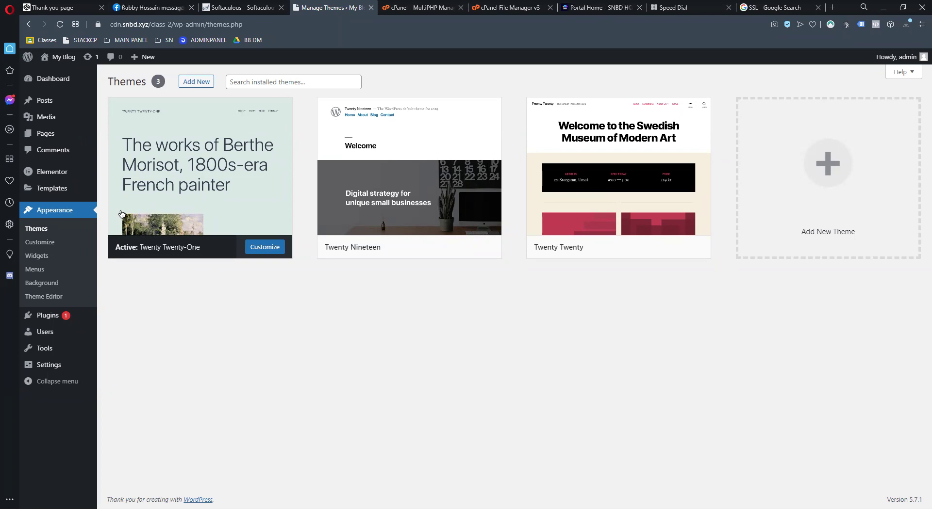
left_click(315, 81)
type("Ast")
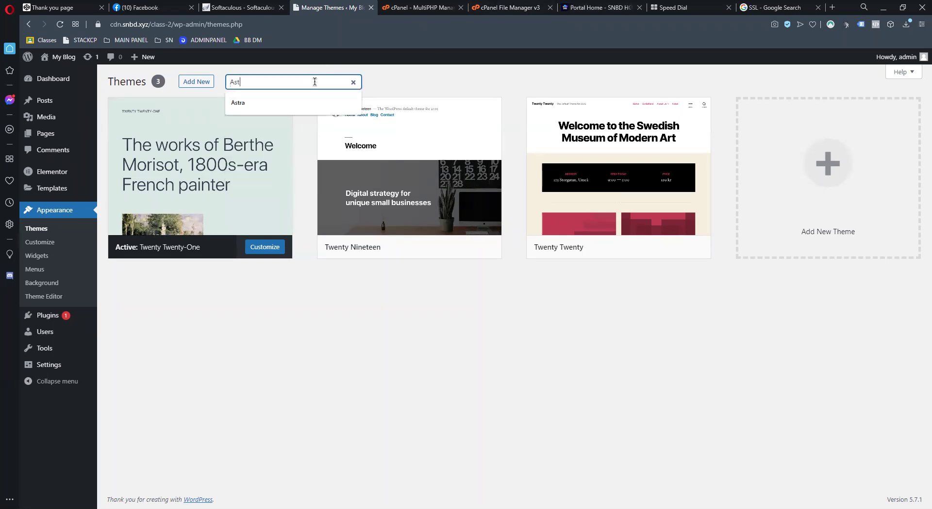
type("ra")
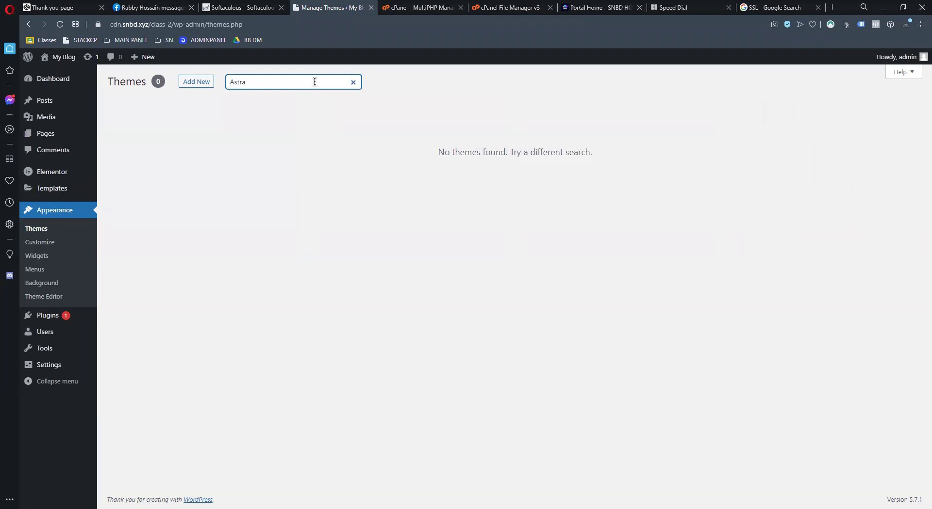
Search the theme directory for 'Astra' and install the Astra theme
left_click(207, 80)
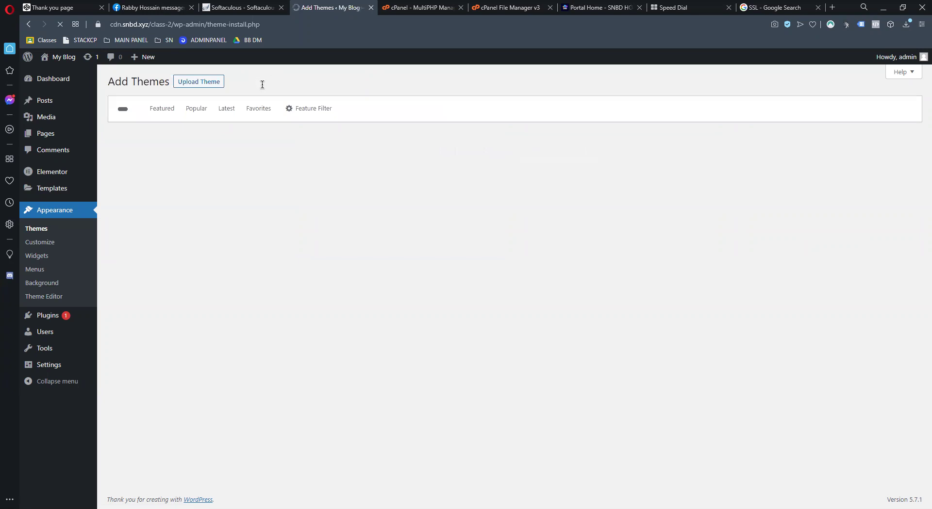
left_click(868, 108)
type("Astra")
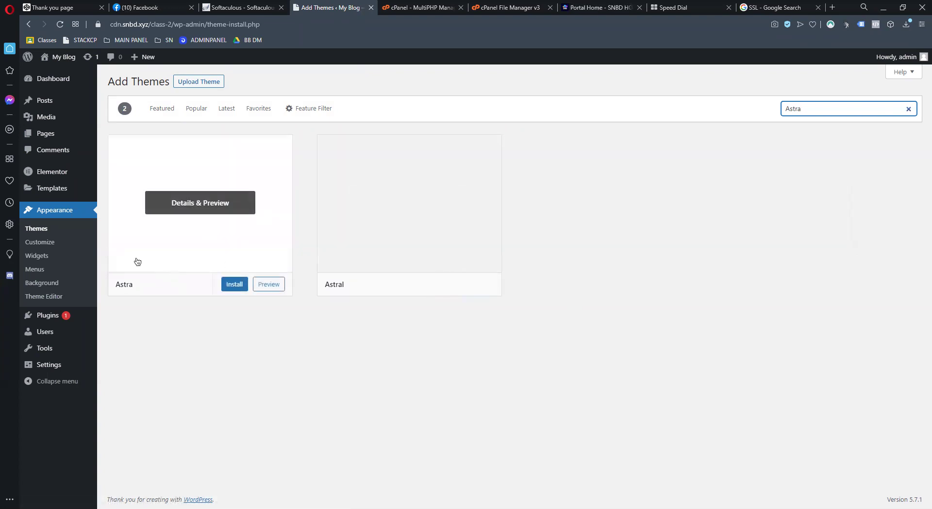
left_click(232, 285)
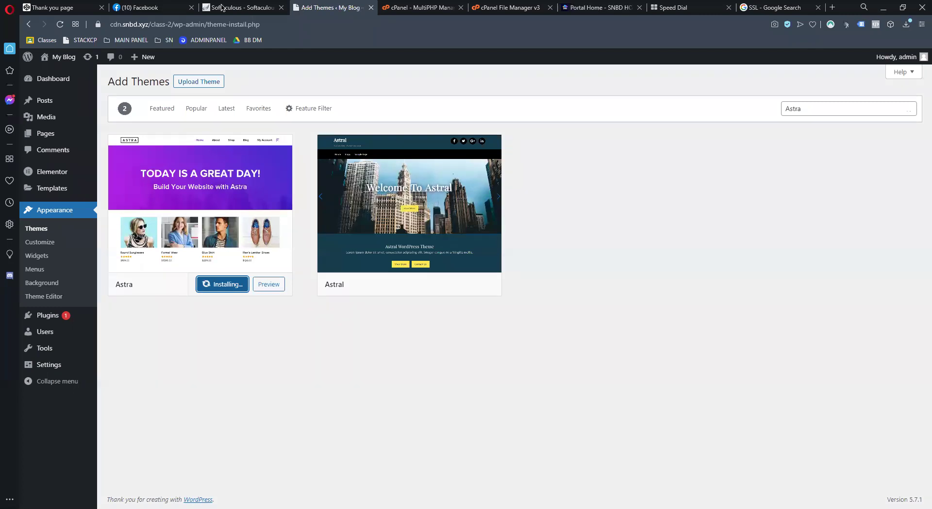
Close the Facebook browser tab and dismiss the browser's main menu
left_click(192, 7)
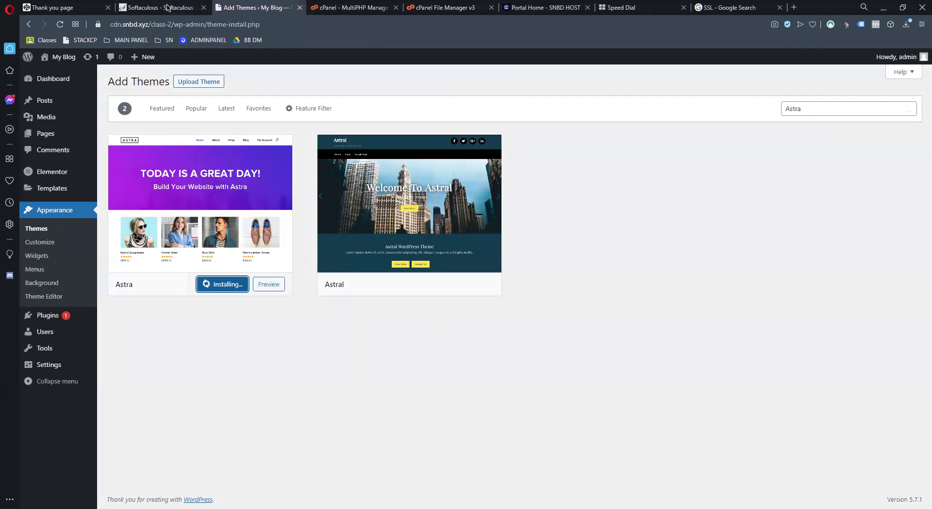
left_click(10, 9)
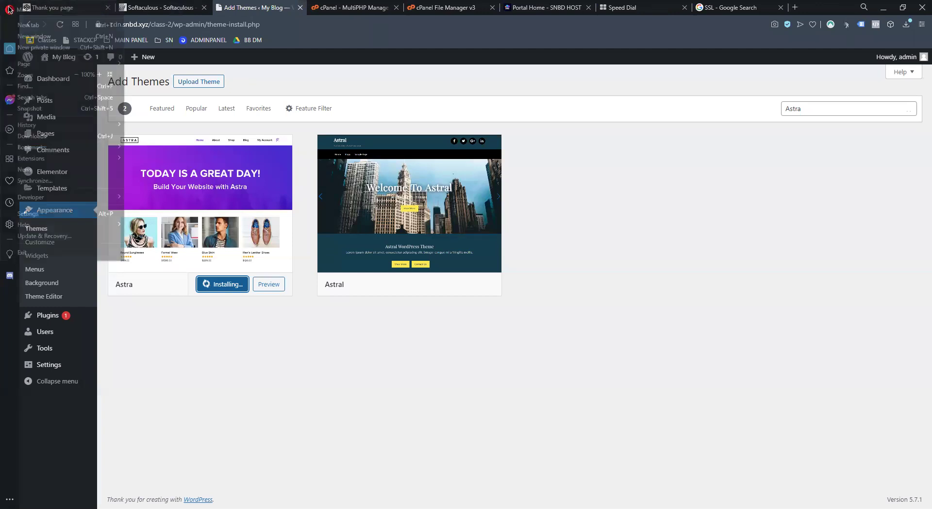
left_click(368, 47)
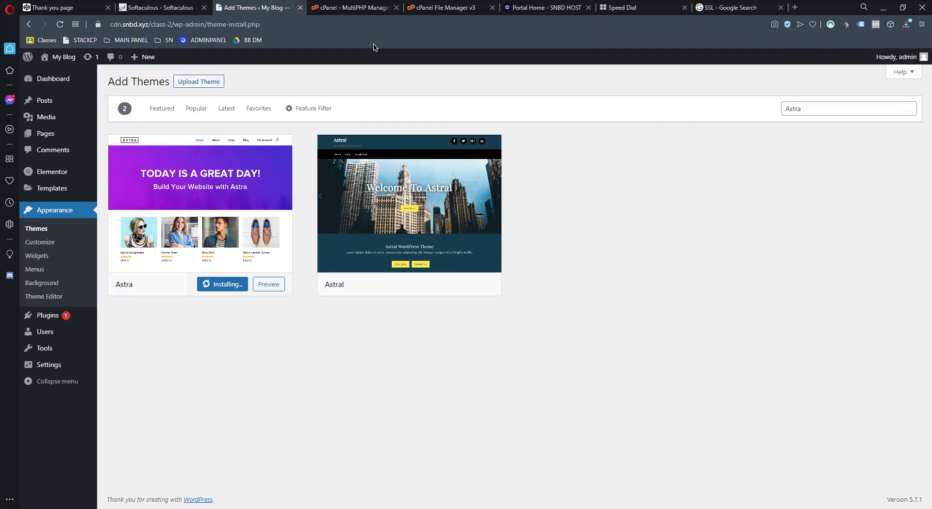
Type 'skill' in the address bar, then dismiss the site suggestions without navigating
type("lean")
key("BackSpace")
key("BackSpace")
key("BackSpace")
key("BackSpace")
type("skill")
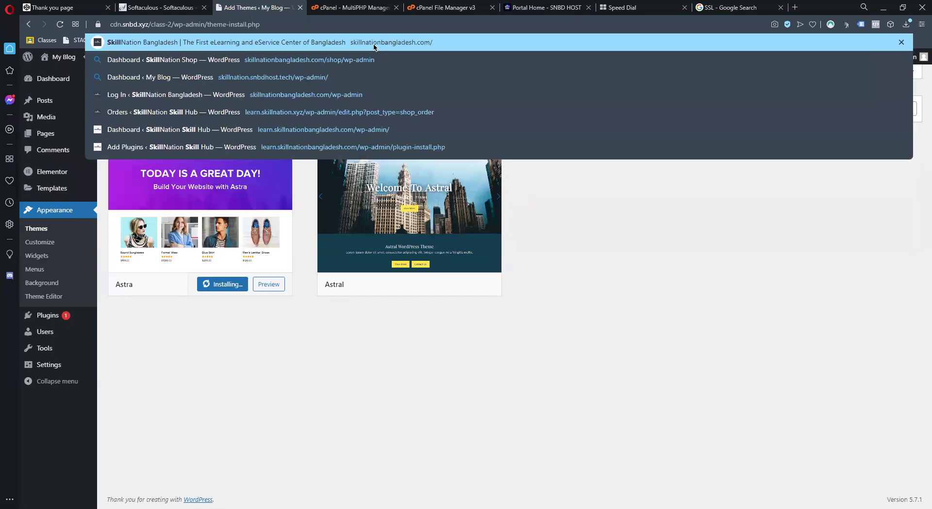
key("Down")
key("Down")
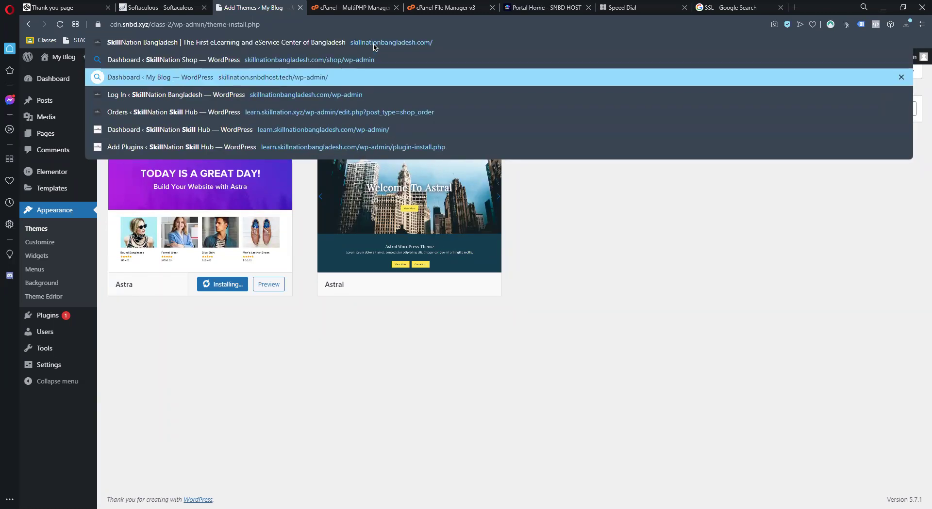
key("Escape")
key("Down")
key("Escape")
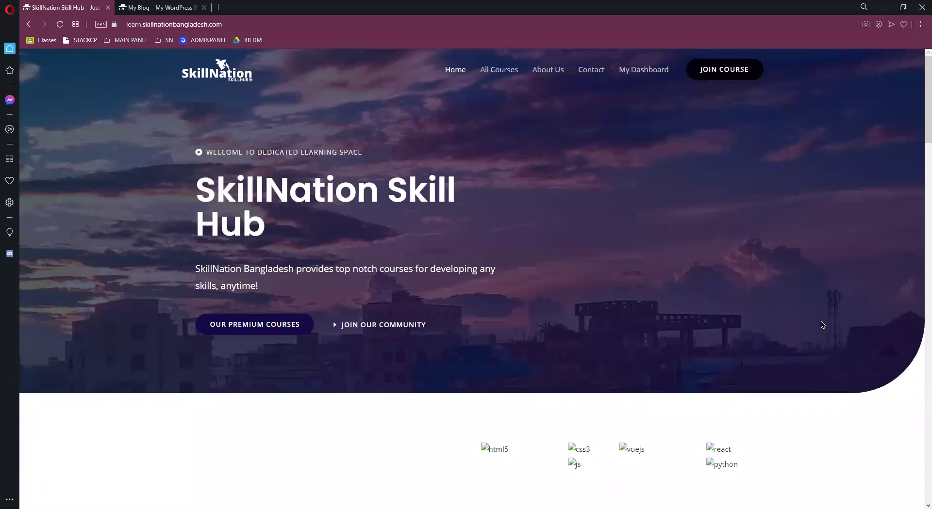
Scroll through the Skill Hub home page
scroll(822, 325, "down", 10)
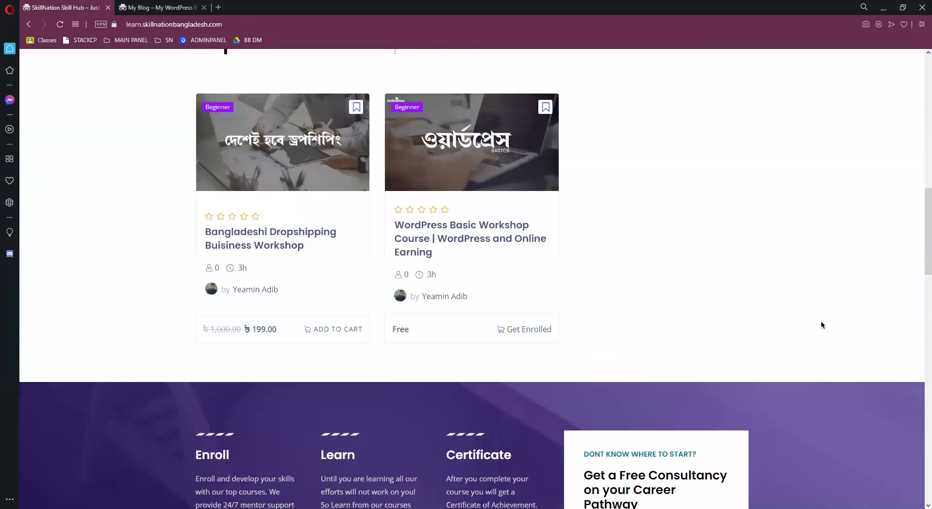
scroll(562, 193, "up", 8)
left_click_drag(543, 143, 776, 226)
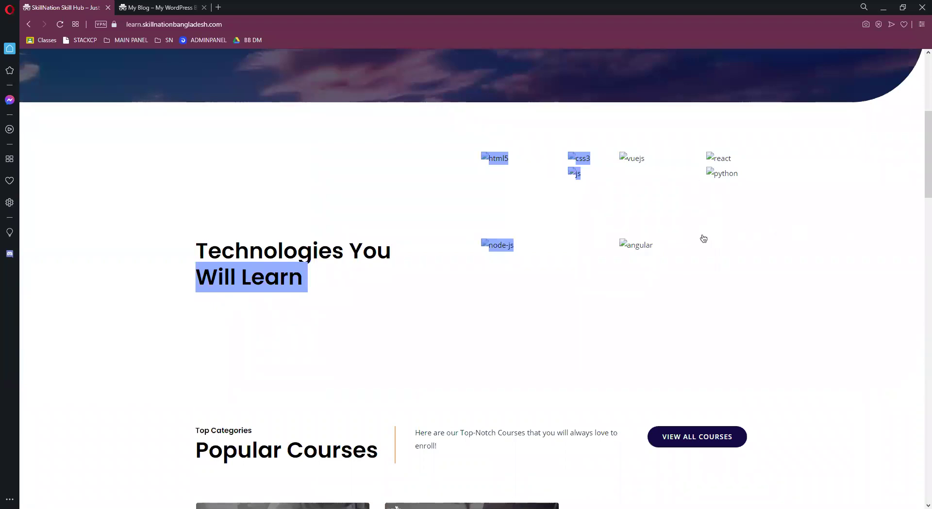
left_click(745, 278)
scroll(743, 285, "down", 10)
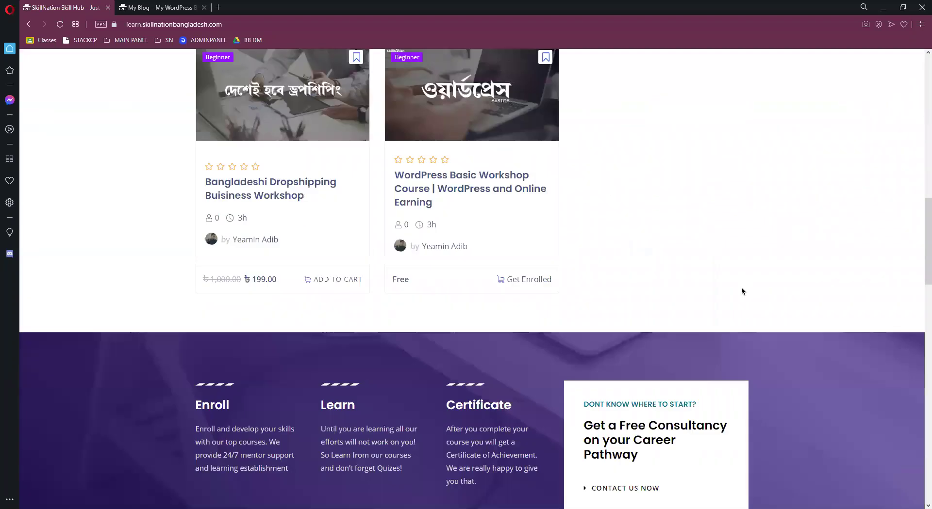
scroll(466, 273, "up", 6)
scroll(479, 217, "down", 12)
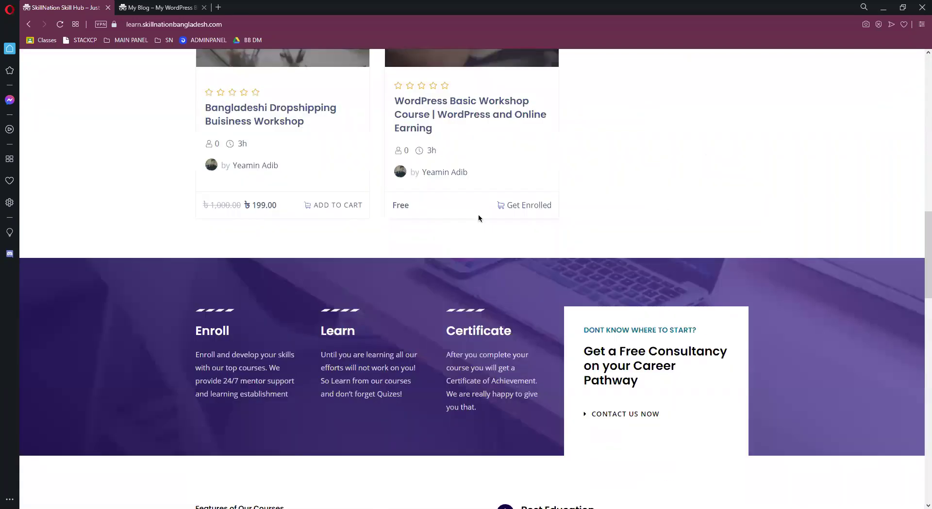
scroll(588, 213, "down", 5)
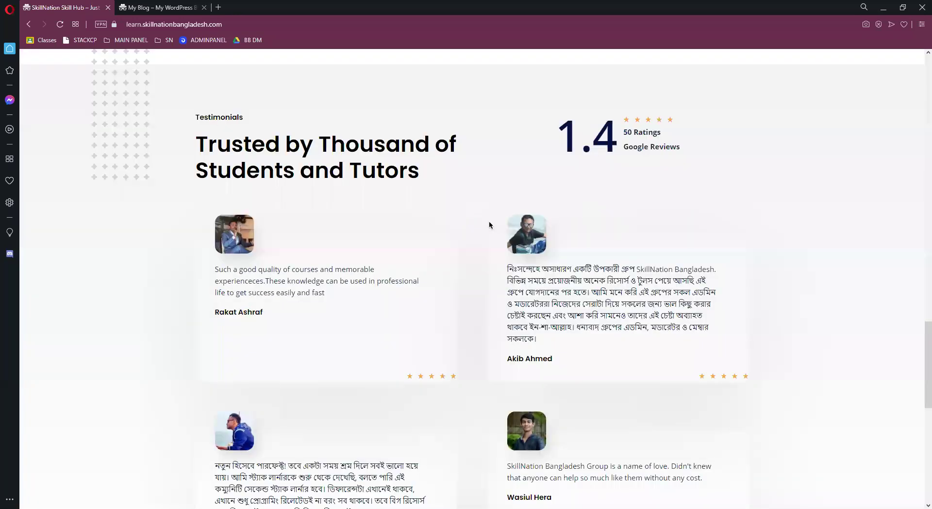
scroll(489, 222, "down", 10)
scroll(359, 219, "up", 14)
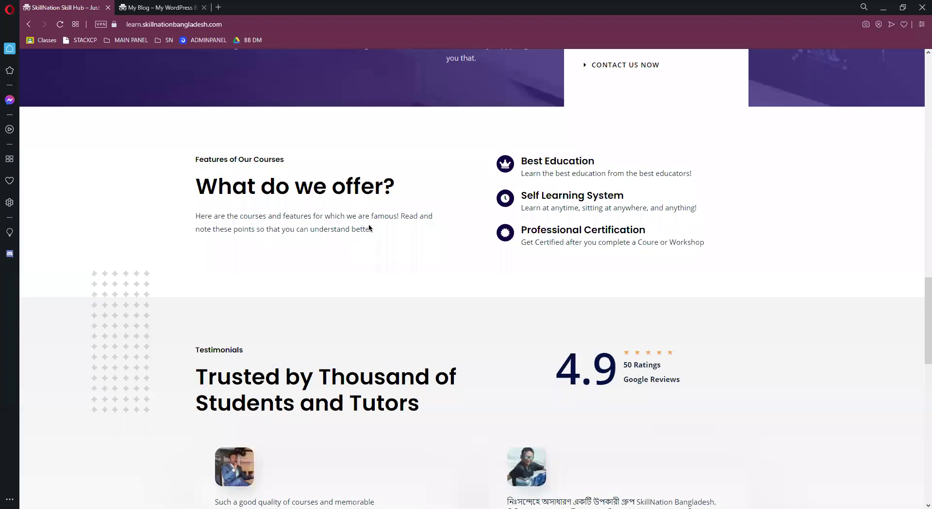
scroll(369, 228, "up", 12)
Browse the All Courses and About Us pages of the Skill Hub site
left_click(508, 71)
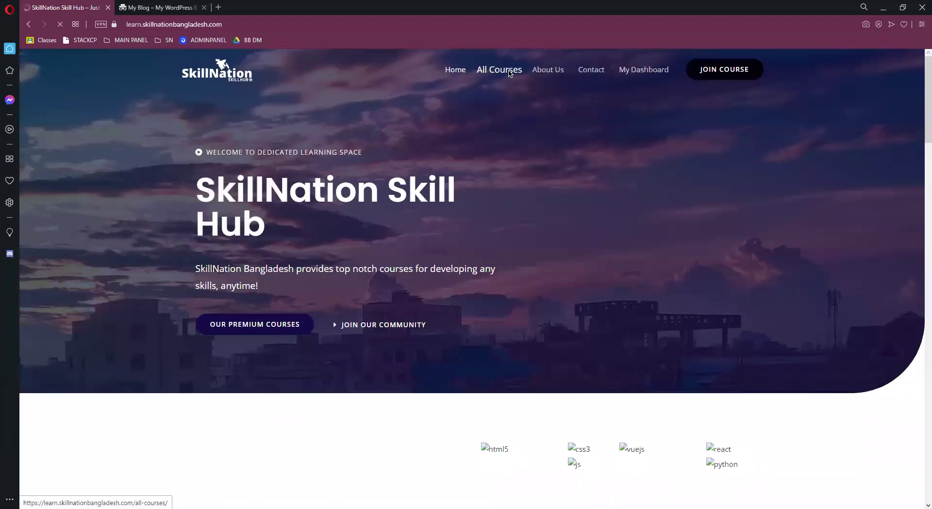
scroll(500, 191, "down", 4)
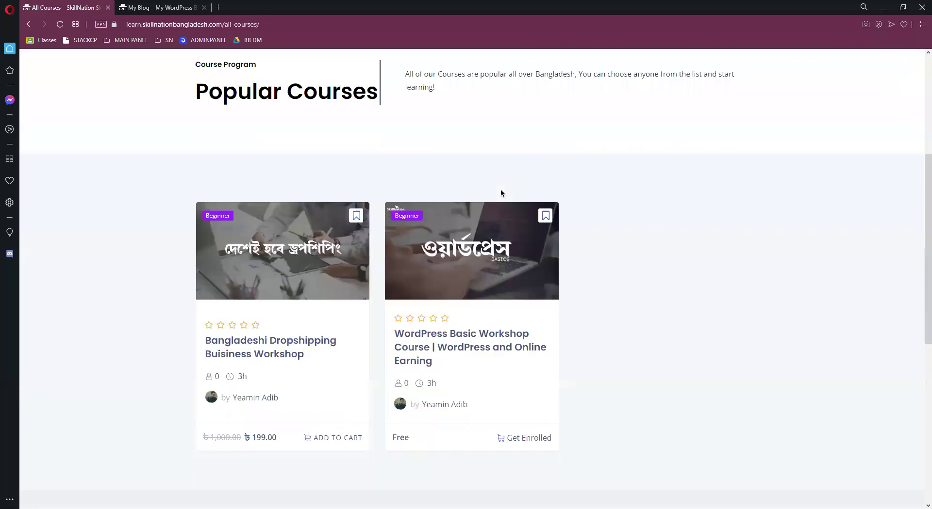
scroll(501, 193, "down", 8)
scroll(510, 194, "up", 8)
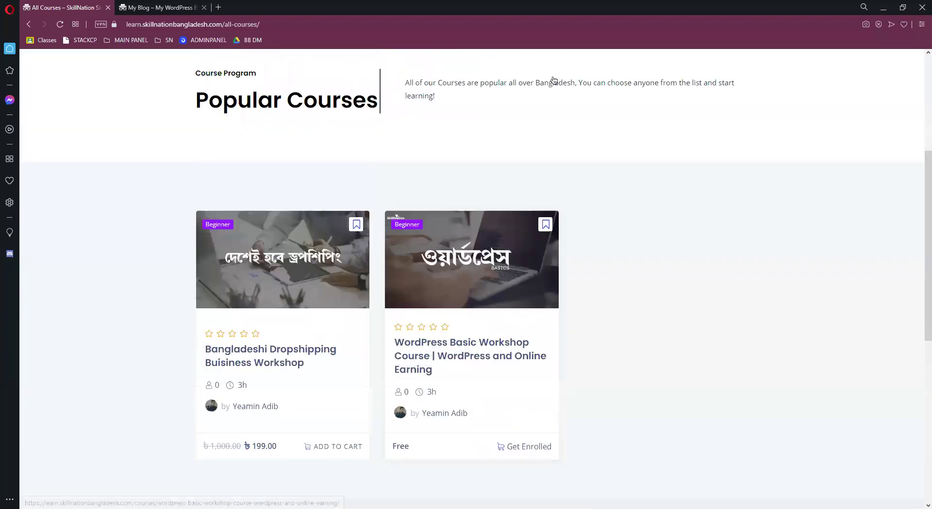
scroll(554, 80, "up", 4)
left_click(553, 77)
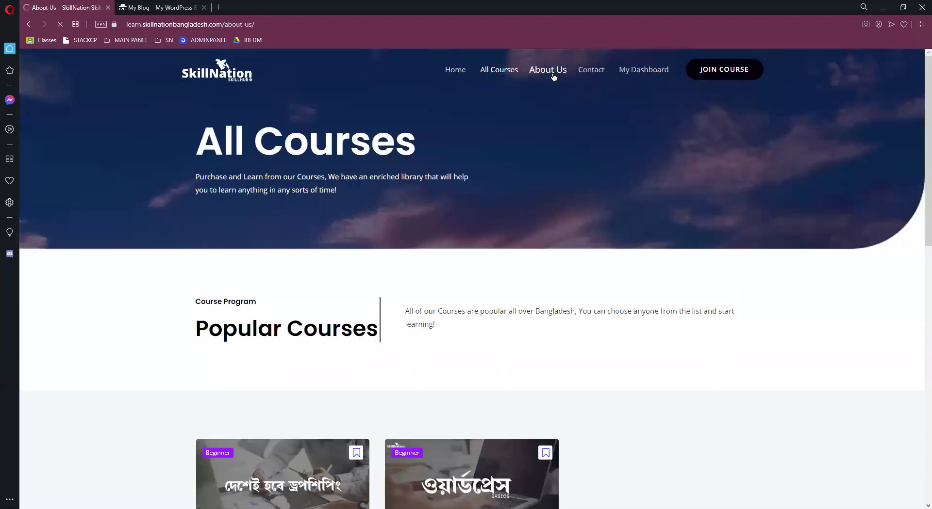
scroll(548, 145, "down", 15)
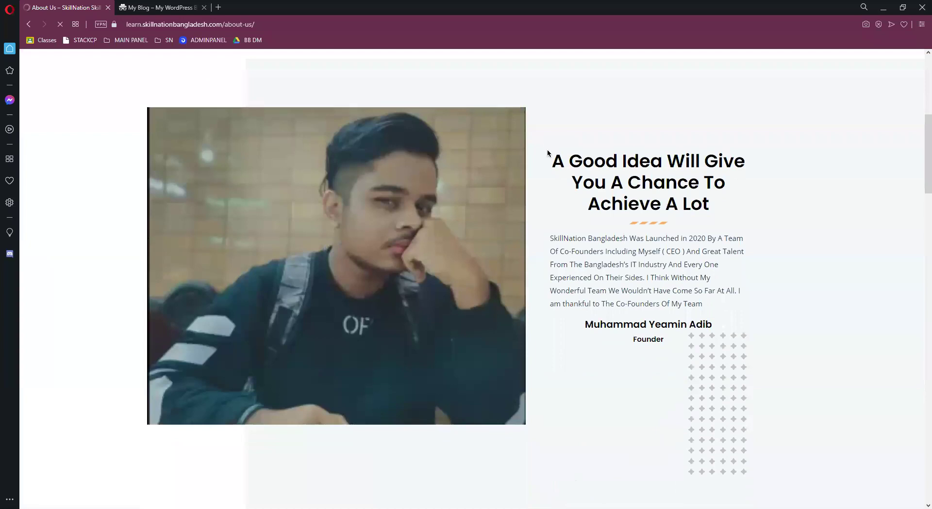
scroll(539, 174, "down", 4)
scroll(532, 217, "up", 15)
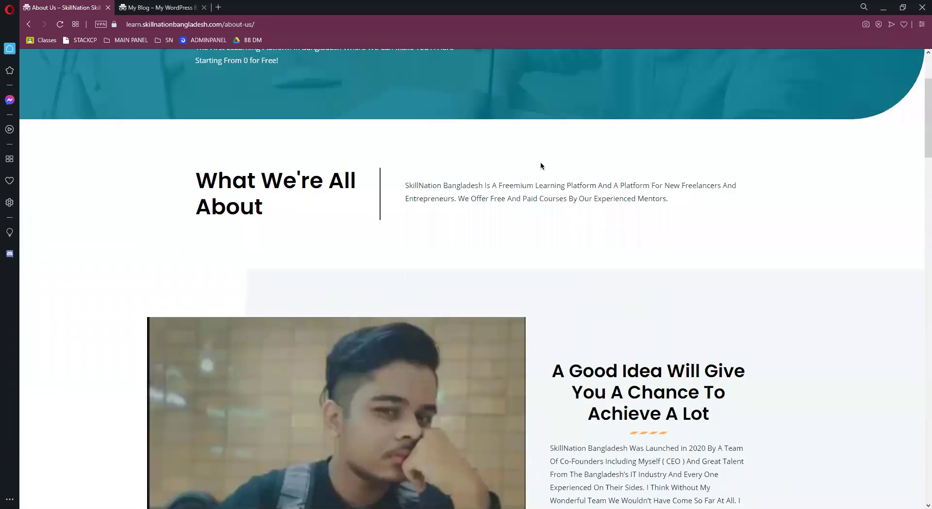
scroll(599, 69, "up", 3)
View the Contact page and My Dashboard sign-in, then open JOIN COURSE in a new tab
left_click(598, 73)
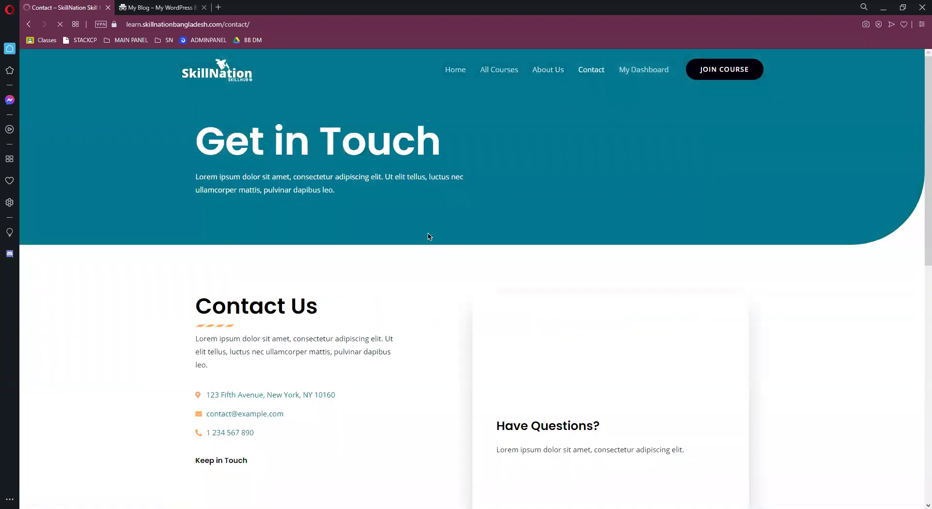
scroll(428, 237, "down", 5)
scroll(430, 202, "down", 5)
scroll(432, 206, "up", 10)
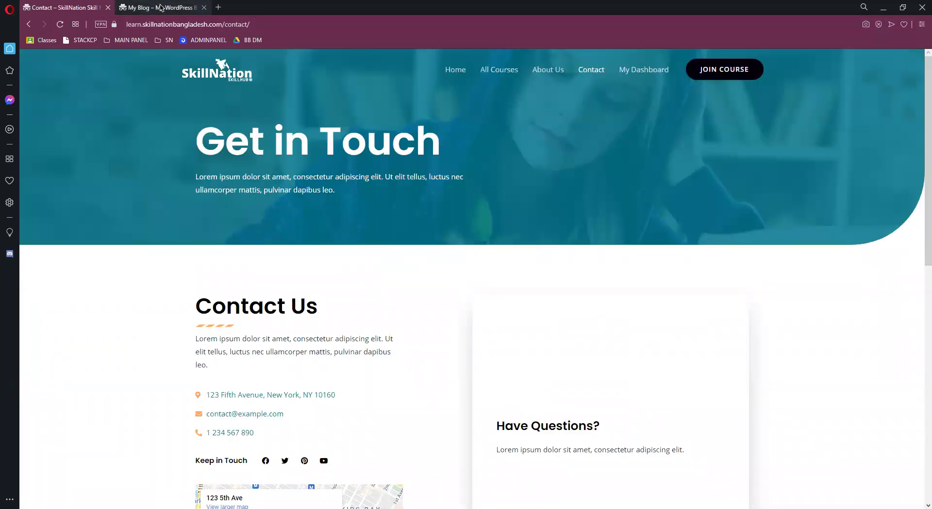
left_click(645, 71)
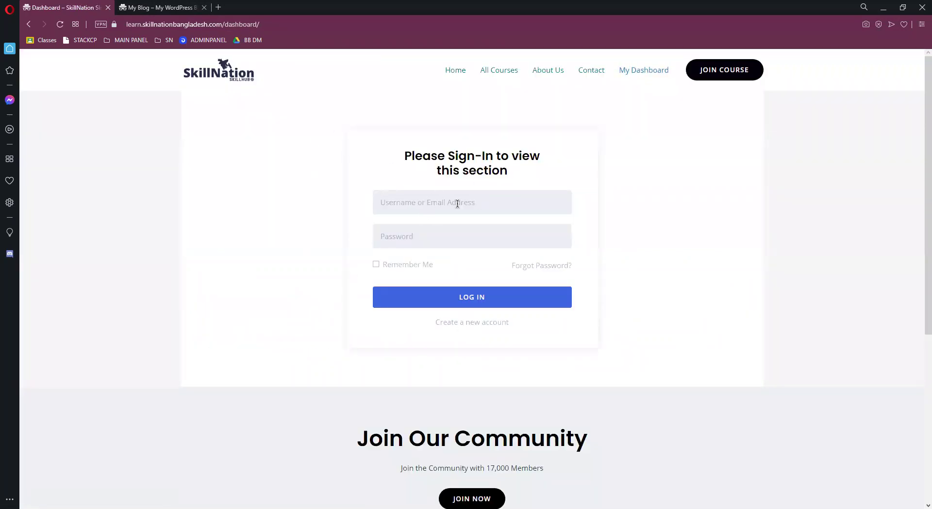
left_click(482, 203)
scroll(256, 341, "down", 5)
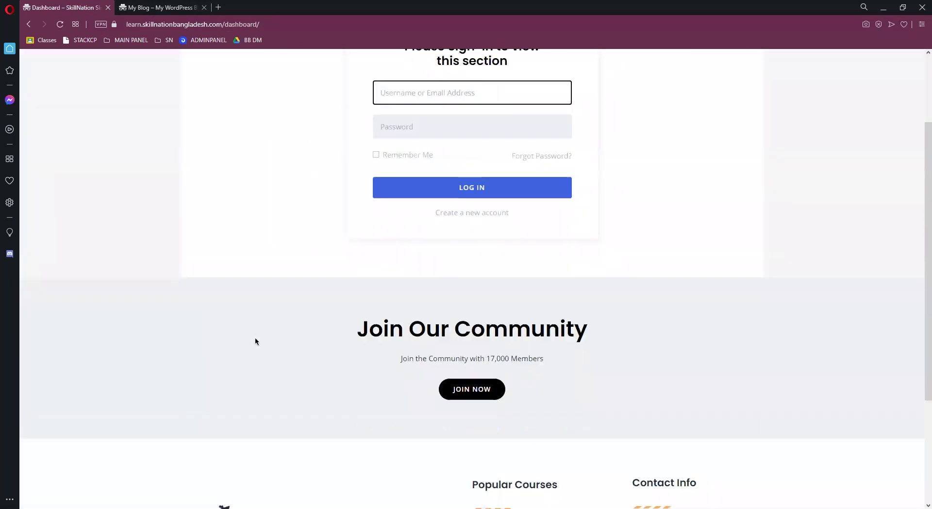
scroll(281, 303, "up", 5)
left_click(716, 72)
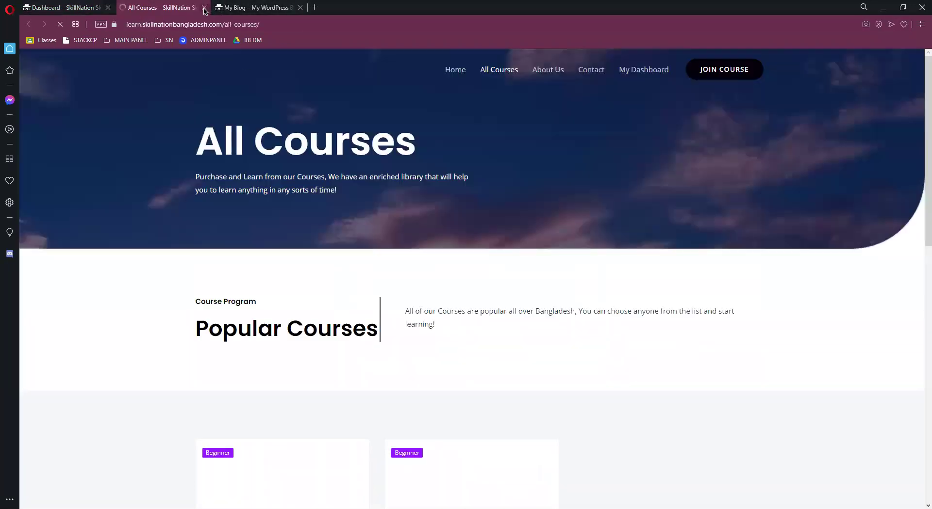
Scroll the course list and open the WordPress Basic Workshop course page
scroll(432, 307, "down", 5)
scroll(561, 371, "up", 4)
scroll(484, 299, "down", 3)
scroll(477, 330, "down", 1)
left_click(474, 334)
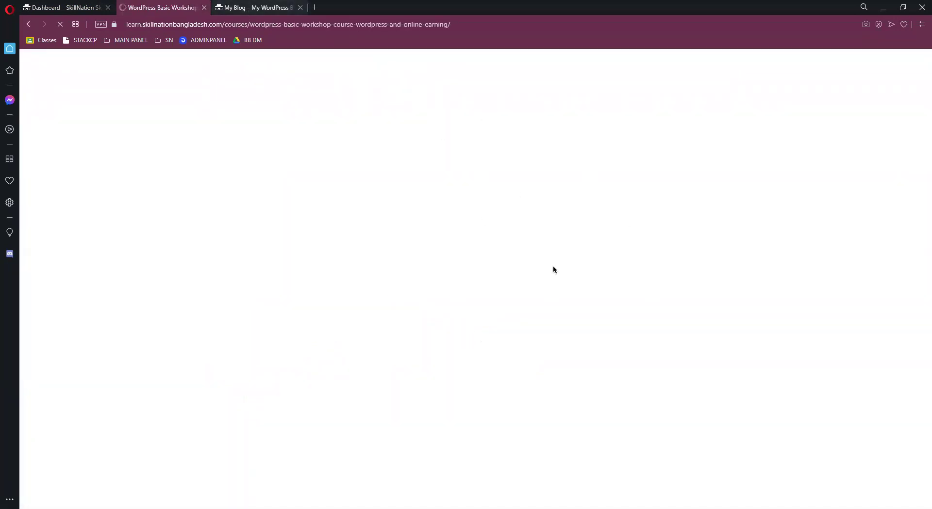
Browse the SkillNation homepage at skillnation.snbdhost.tech in the My Blog tab
left_click(234, 14)
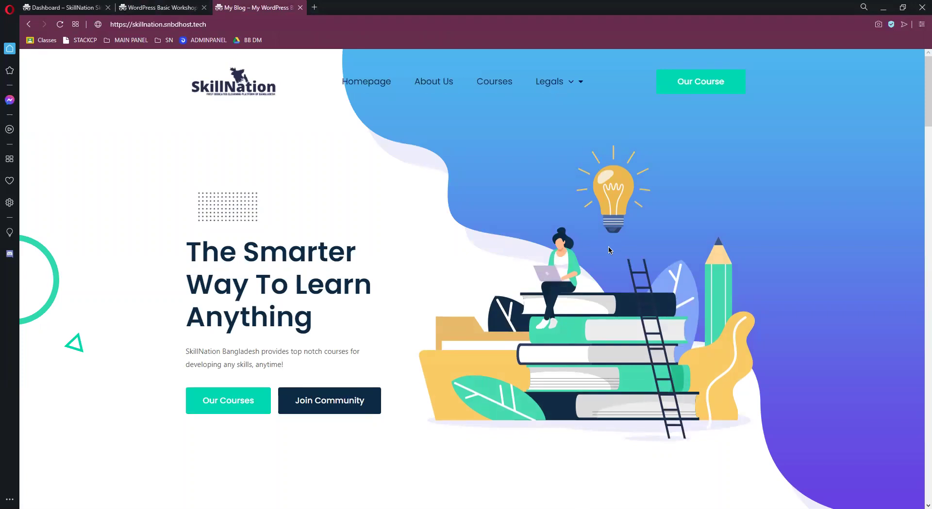
key("ctrl+Tab")
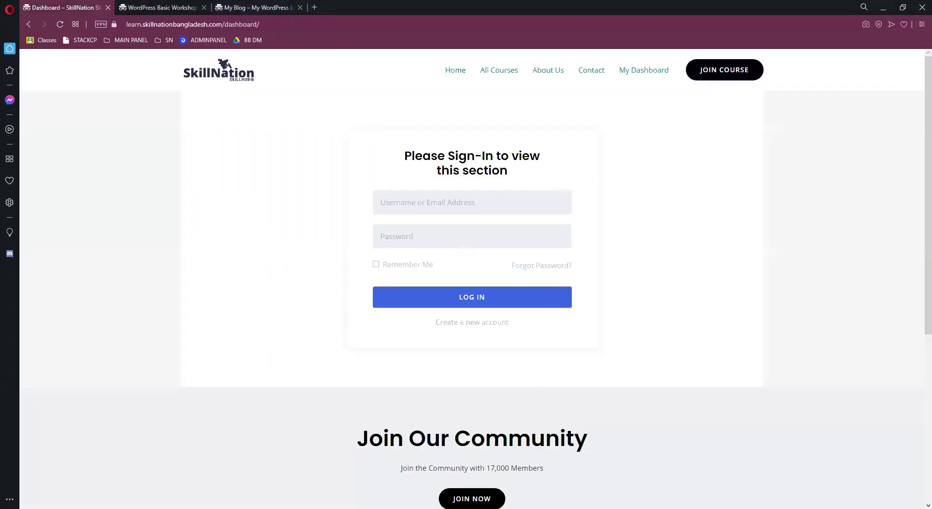
left_click(239, 8)
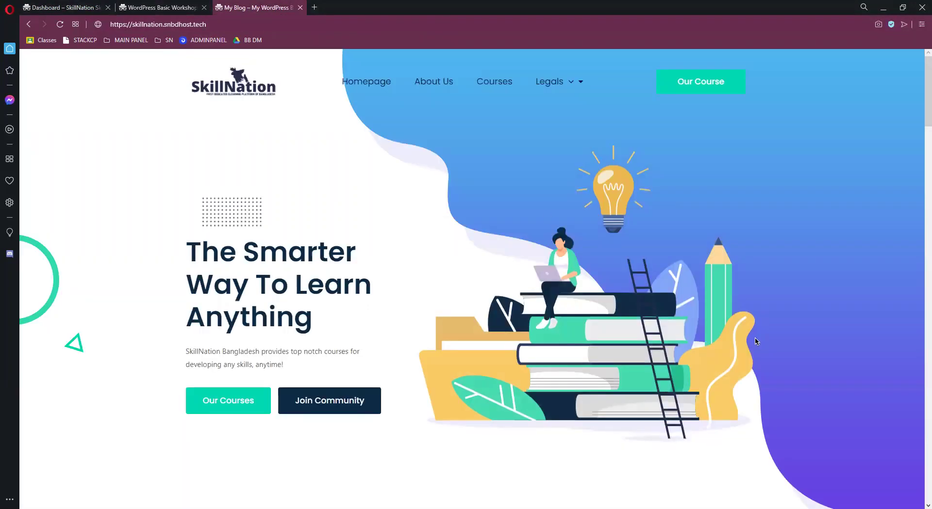
scroll(451, 253, "down", 5)
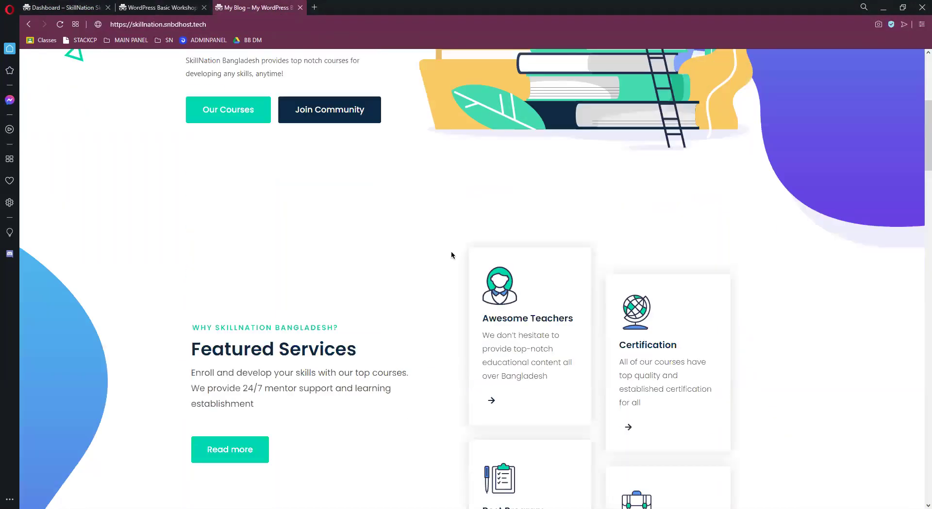
scroll(451, 254, "down", 10)
scroll(495, 326, "up", 3)
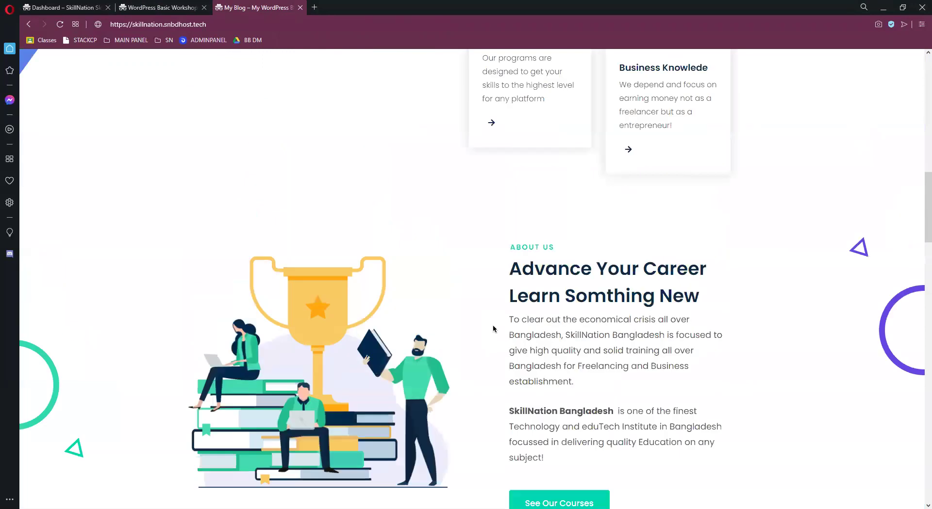
scroll(601, 286, "down", 10)
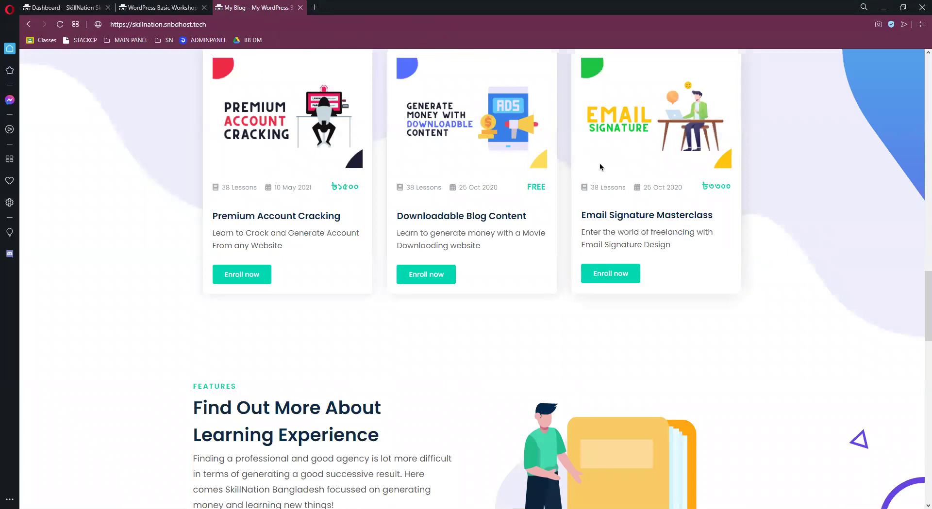
scroll(667, 148, "down", 5)
scroll(642, 161, "down", 6)
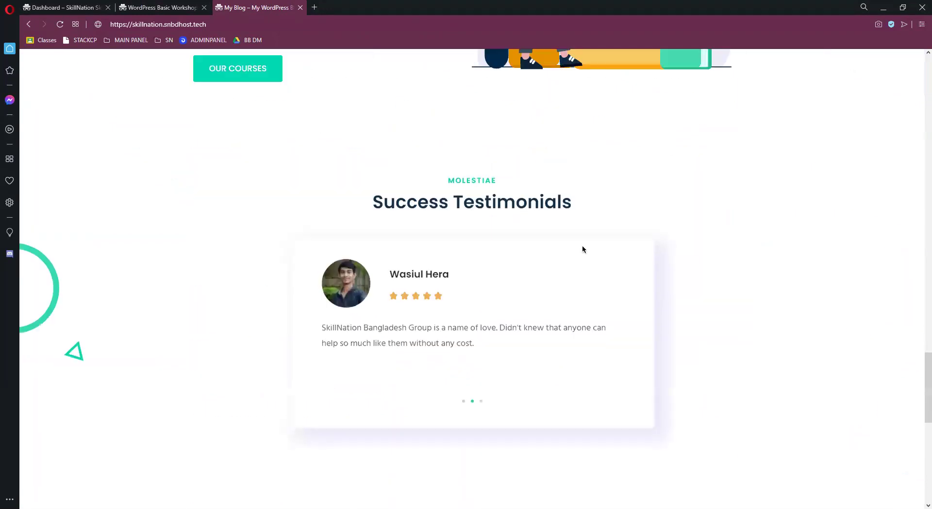
scroll(575, 400, "down", 9)
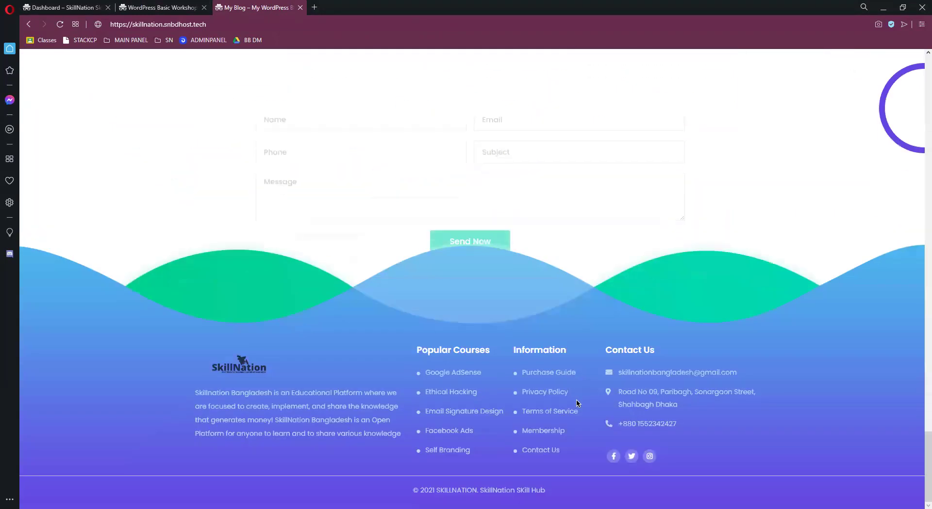
scroll(562, 389, "up", 14)
scroll(563, 390, "up", 10)
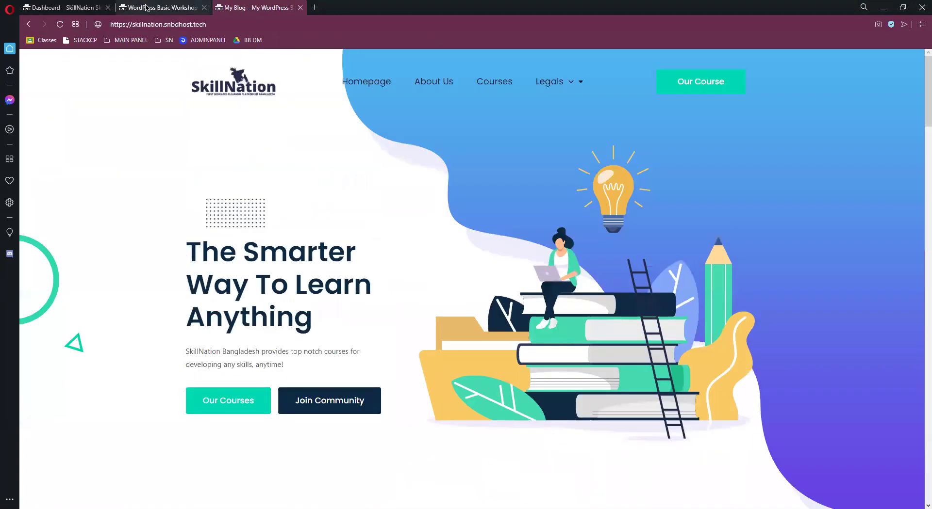
Read the WordPress Basic Workshop course description, selecting part of its text
left_click(193, 8)
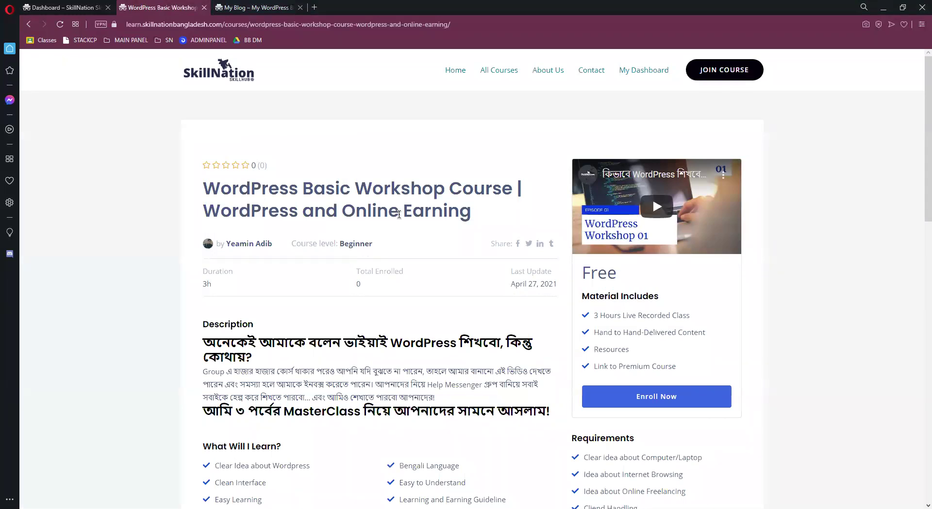
scroll(399, 214, "down", 4)
scroll(195, 208, "up", 4)
left_click_drag(220, 189, 481, 198)
scroll(813, 358, "down", 3)
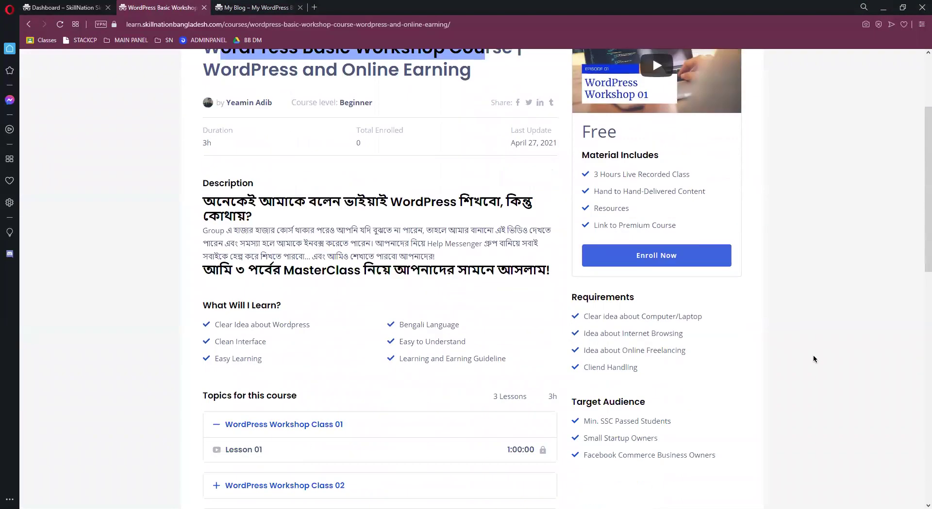
scroll(265, 209, "down", 3)
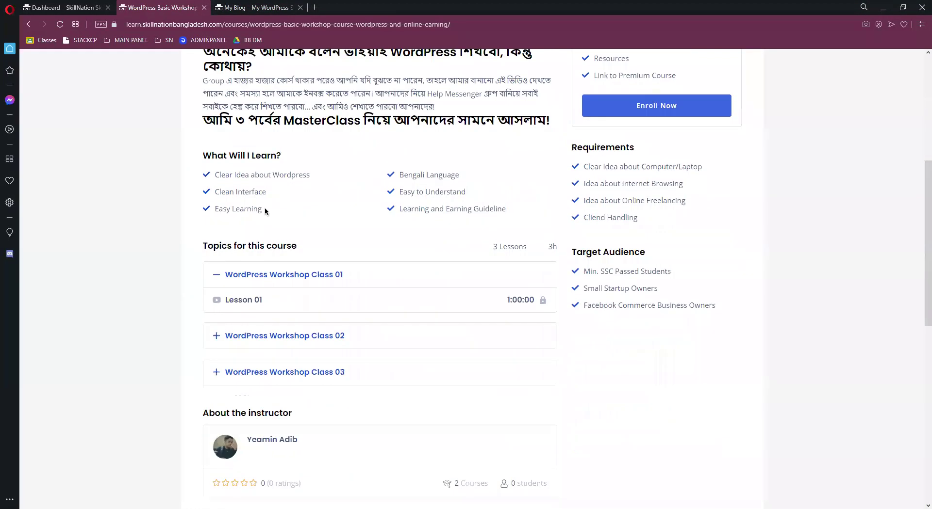
scroll(212, 120, "up", 2)
left_click(464, 209, "shift")
scroll(291, 262, "down", 3)
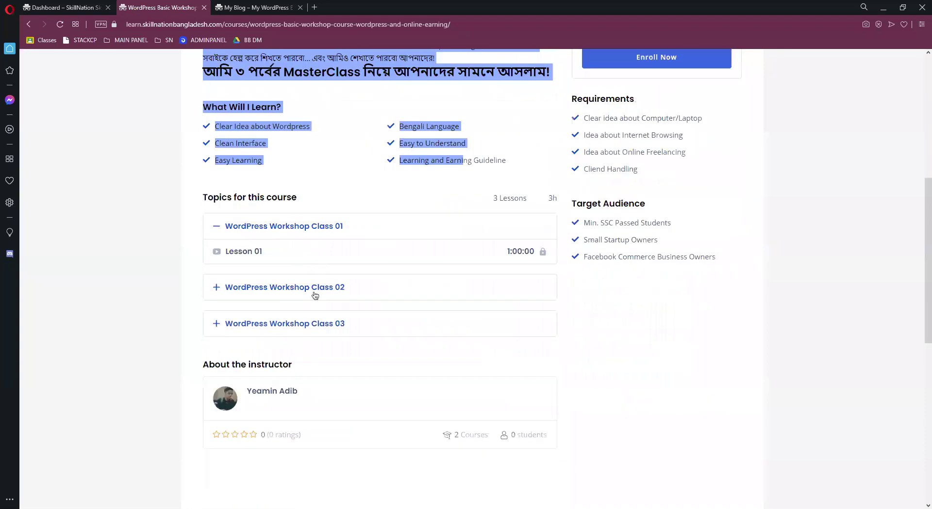
Expand WordPress Workshop Class 02, try Enroll Now, then close the login popup
left_click(249, 288)
scroll(706, 206, "up", 3)
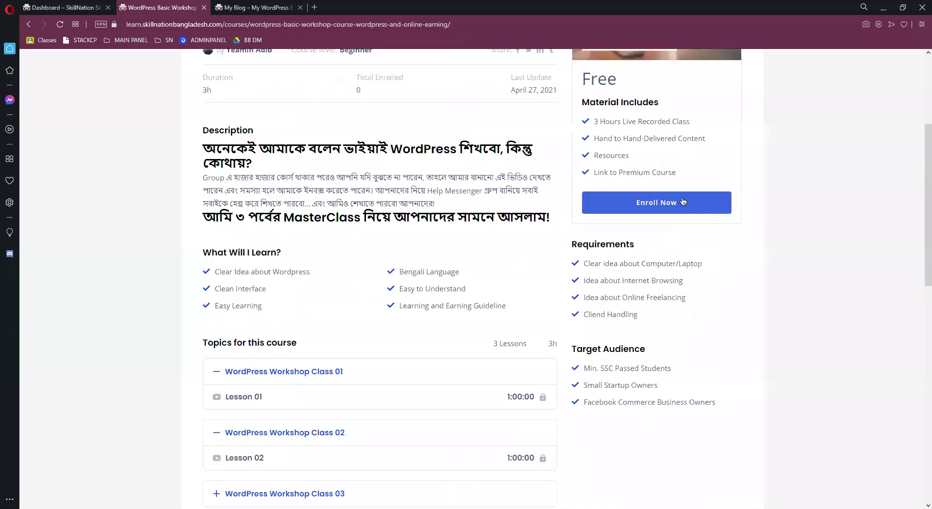
left_click(682, 203)
left_click(439, 235)
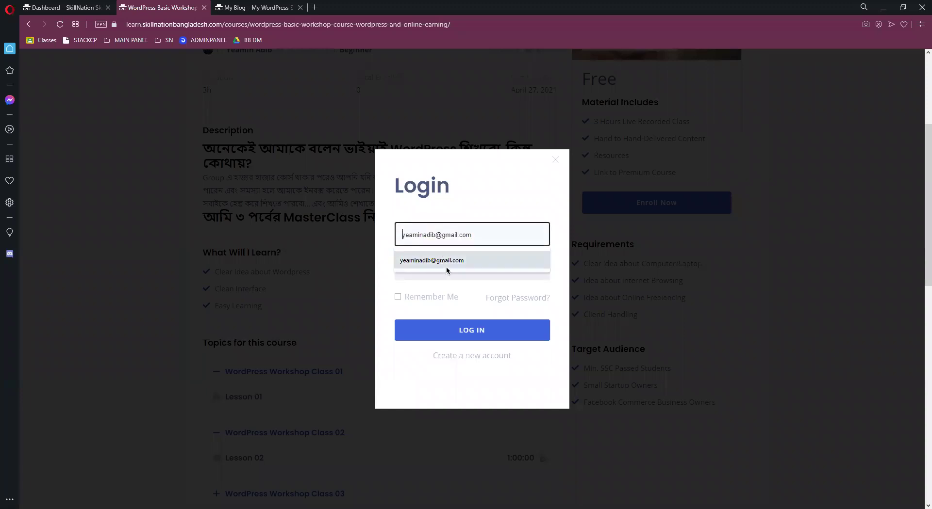
left_click(555, 164)
left_click(554, 161)
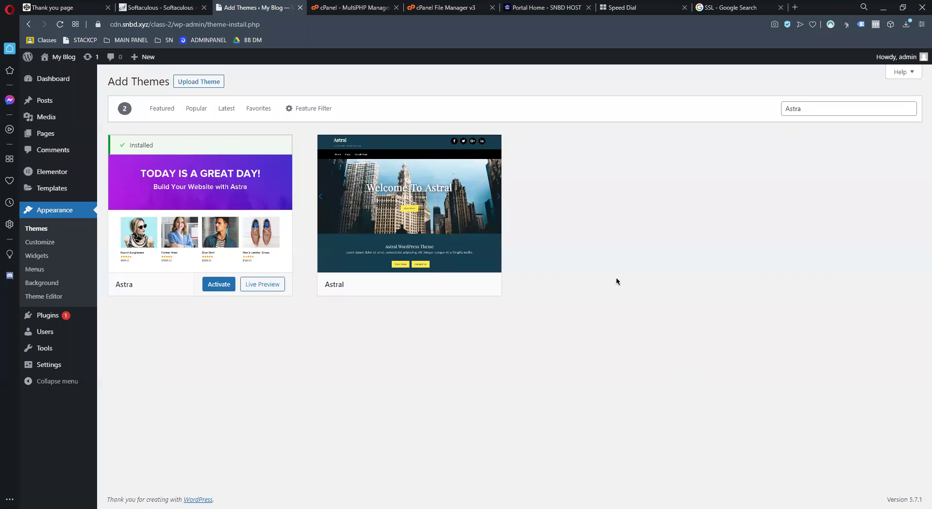
Activate the installed Astra theme from the Add Themes page
left_click(217, 284)
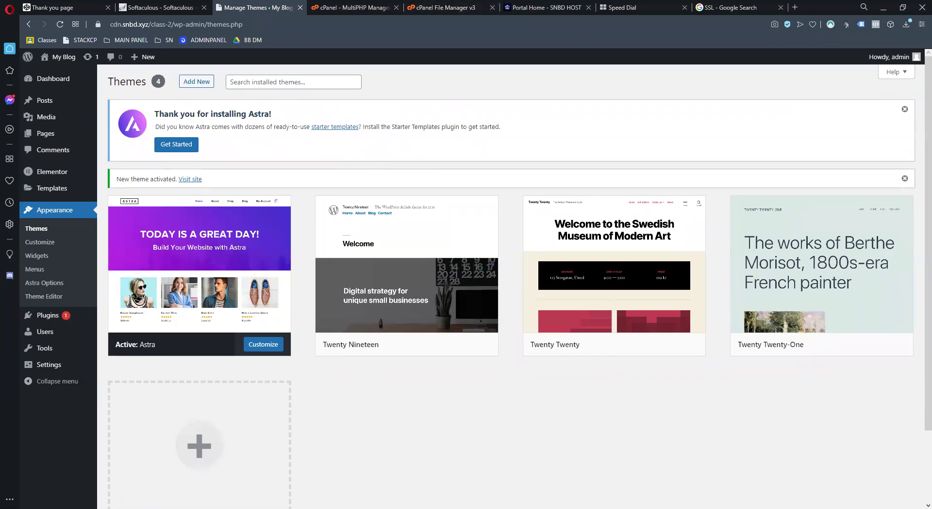
key("ctrl+l")
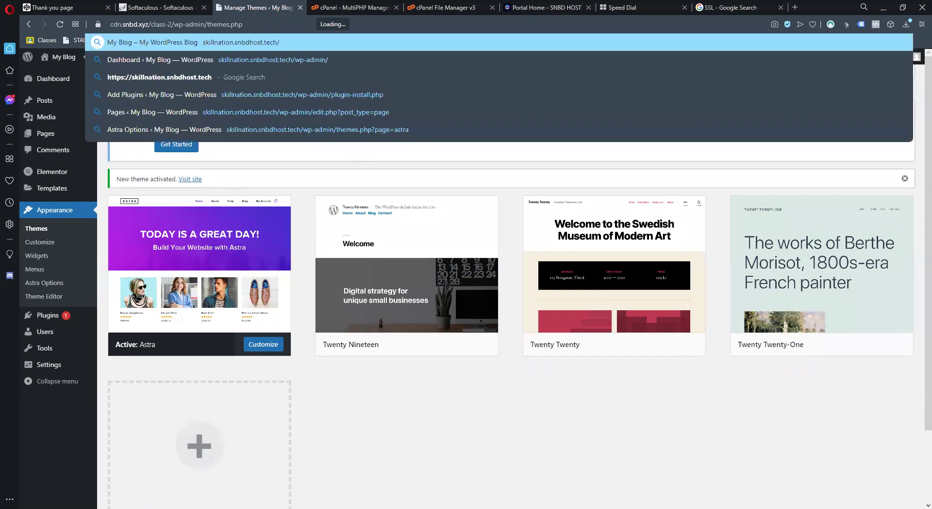
key("Escape")
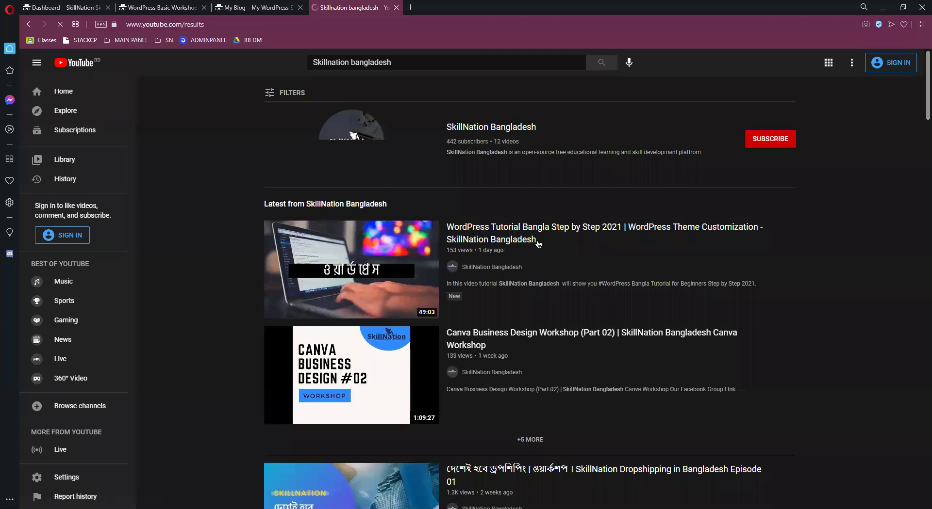
mouse_move(462, 249)
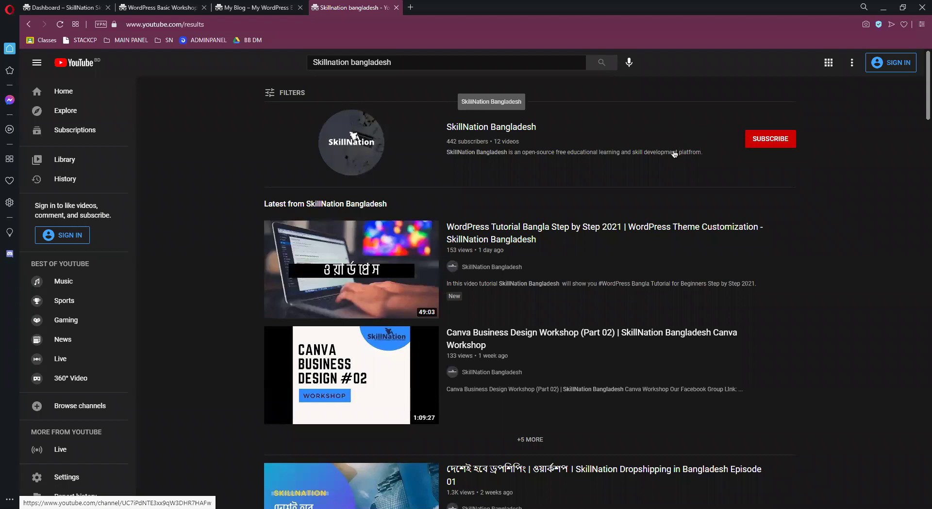
scroll(679, 194, "down", 2)
scroll(377, 161, "down", 5)
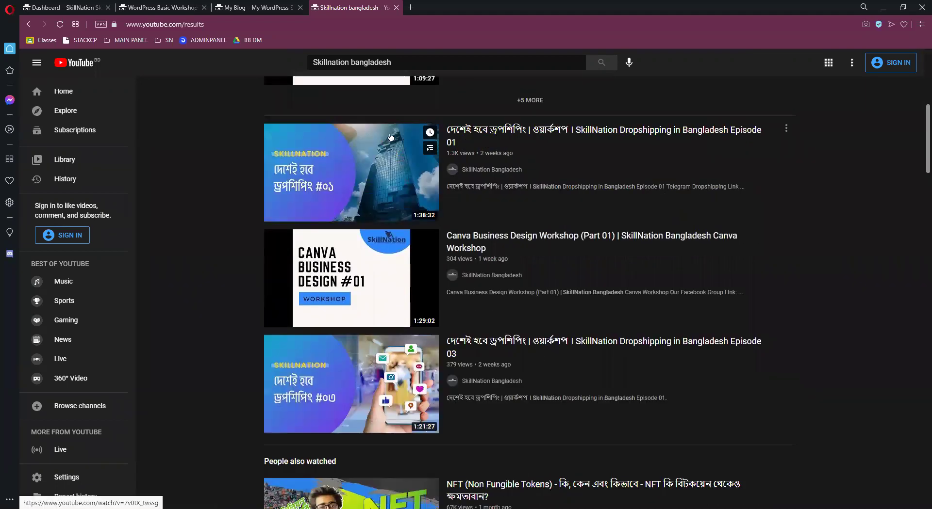
scroll(465, 260, "down", 5)
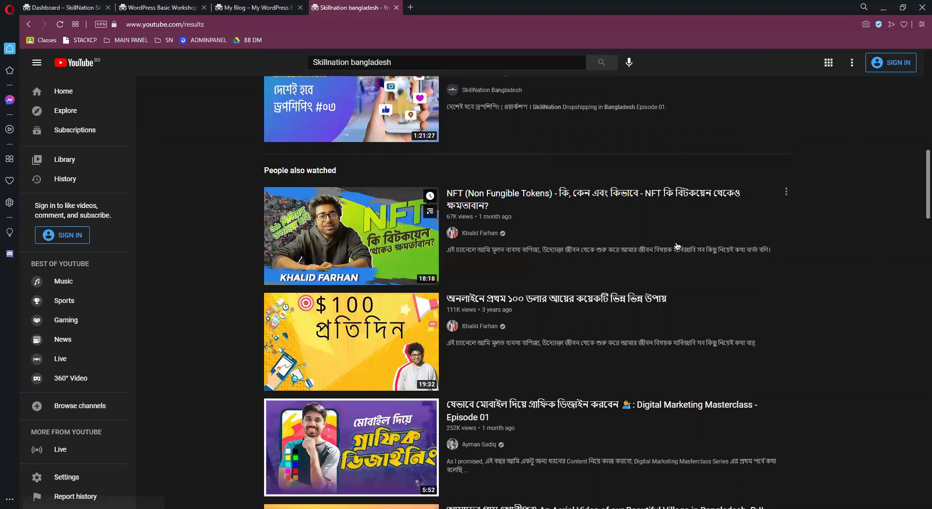
scroll(578, 467, "up", 7)
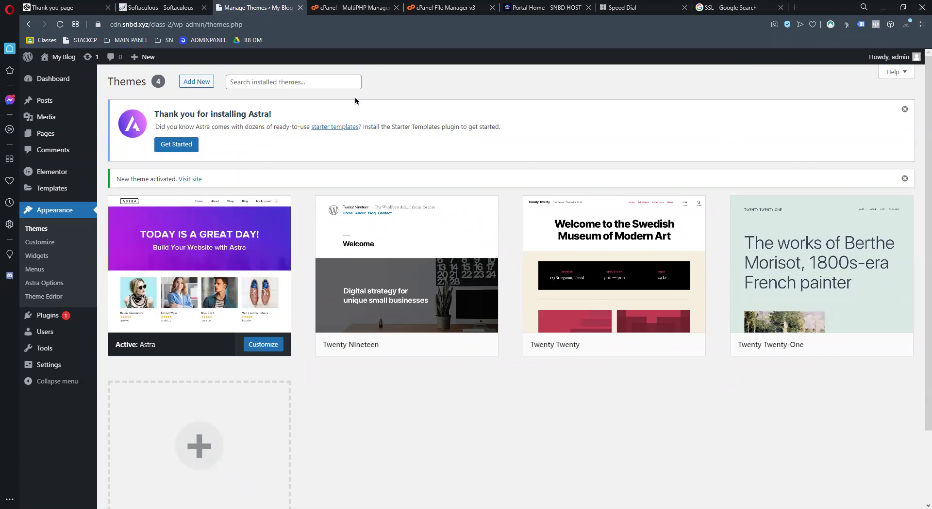
Open the live blog front page in its own tab from the Dashboard
left_click(46, 86)
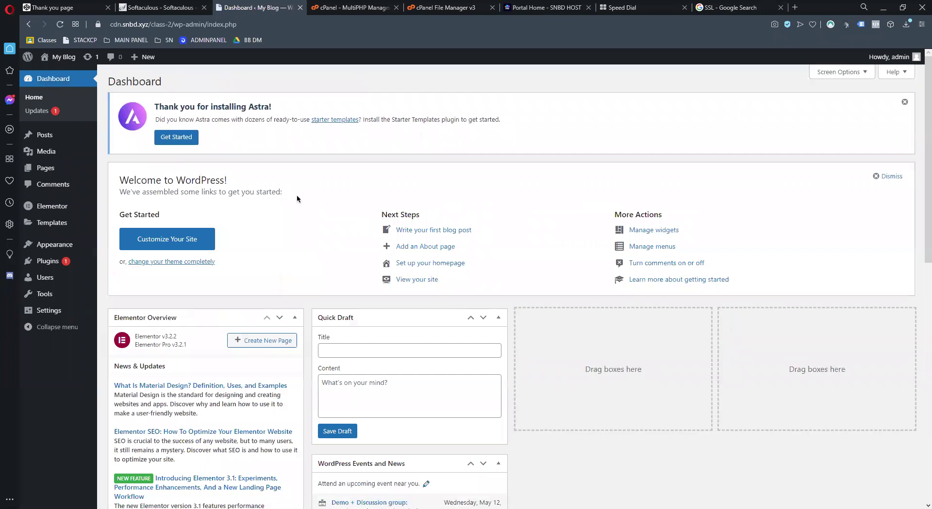
scroll(553, 299, "down", 5)
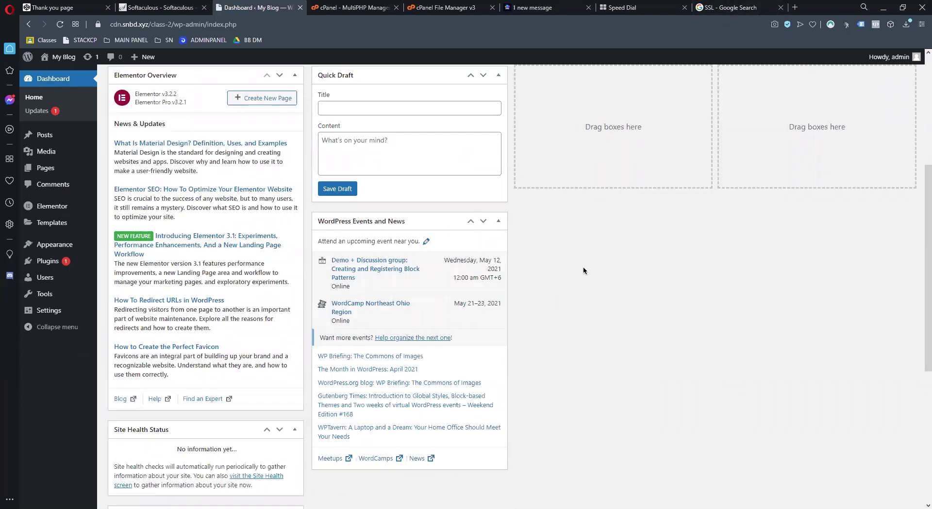
scroll(174, 345, "up", 5)
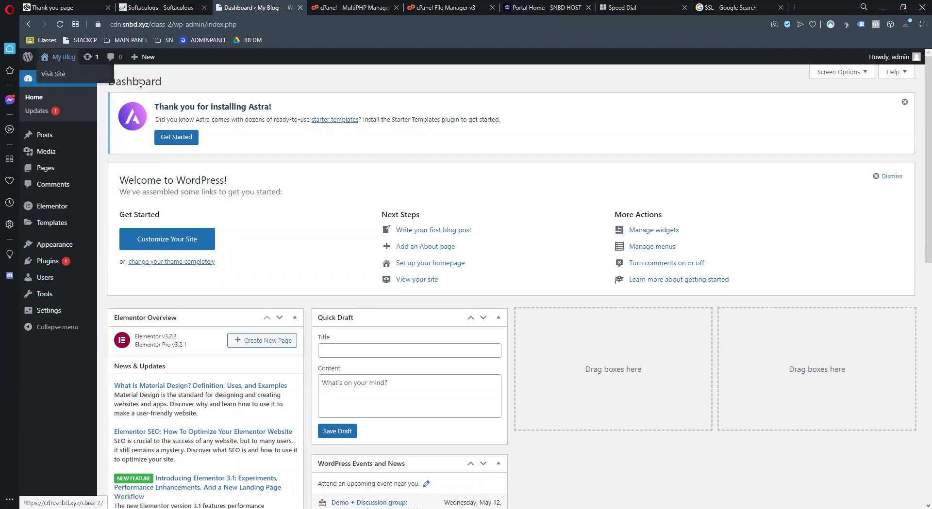
middle_click(53, 74)
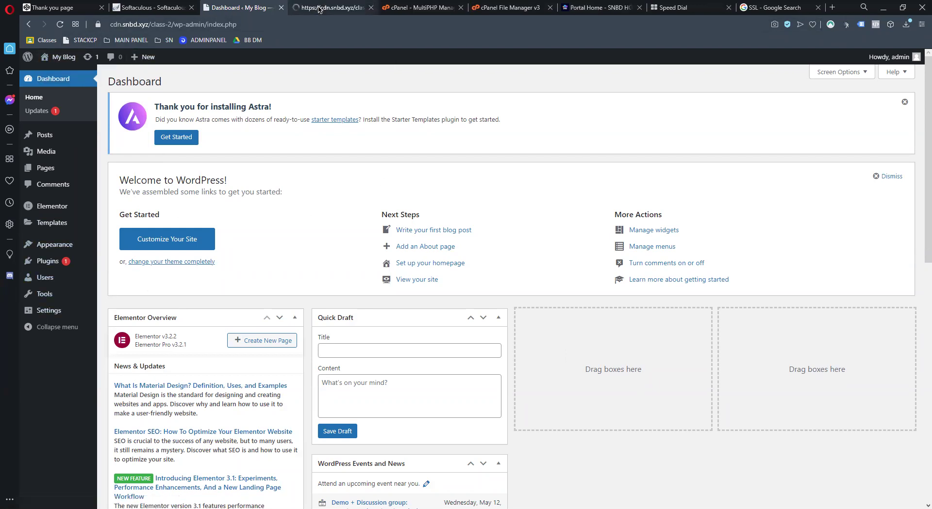
left_click(332, 7)
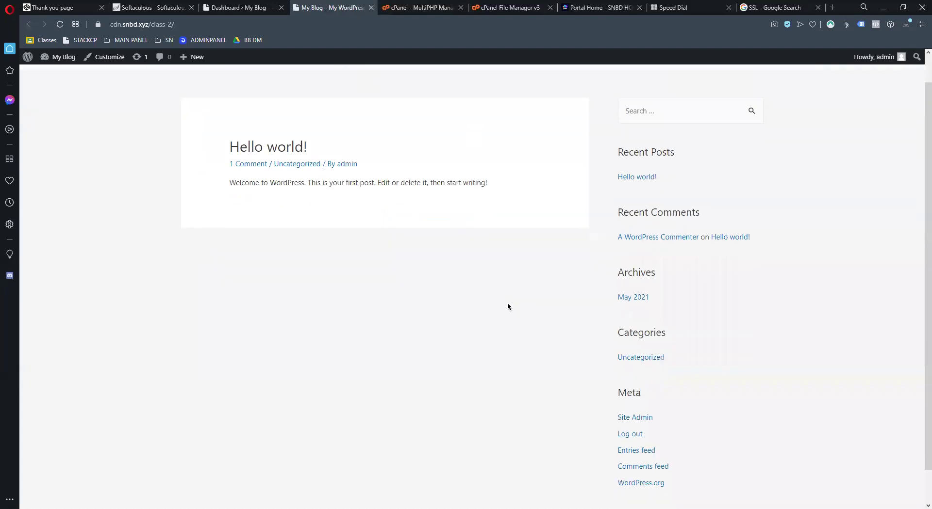
Back on the Dashboard, start Astra's Starter Templates setup from the Get Started notice
left_click(229, 10)
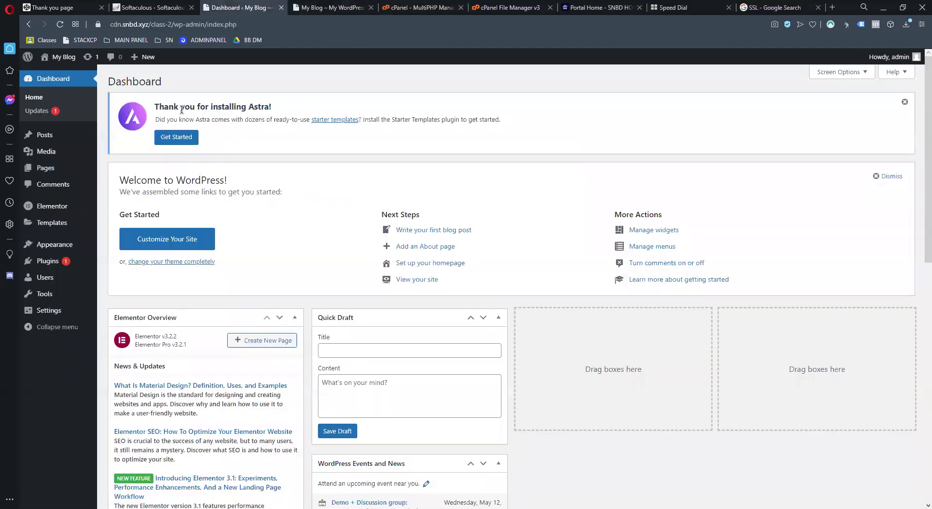
mouse_move(28, 262)
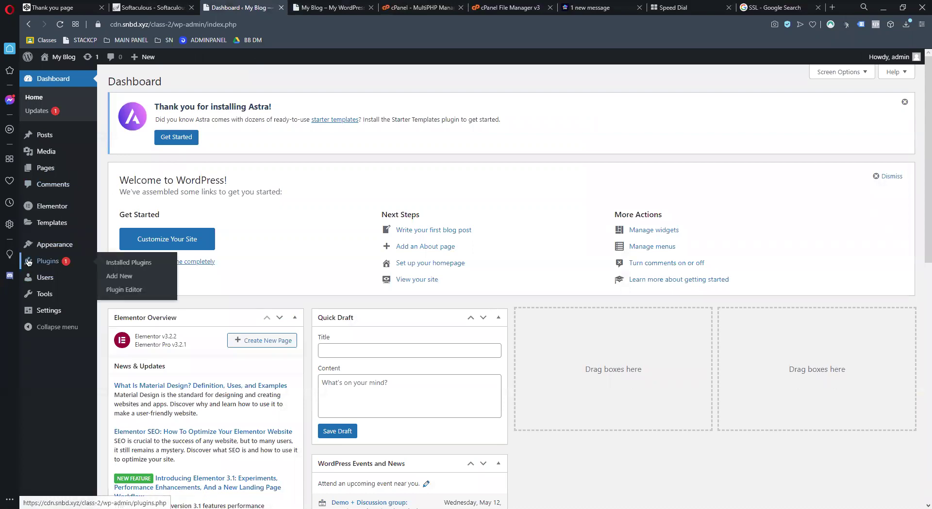
left_click(182, 135)
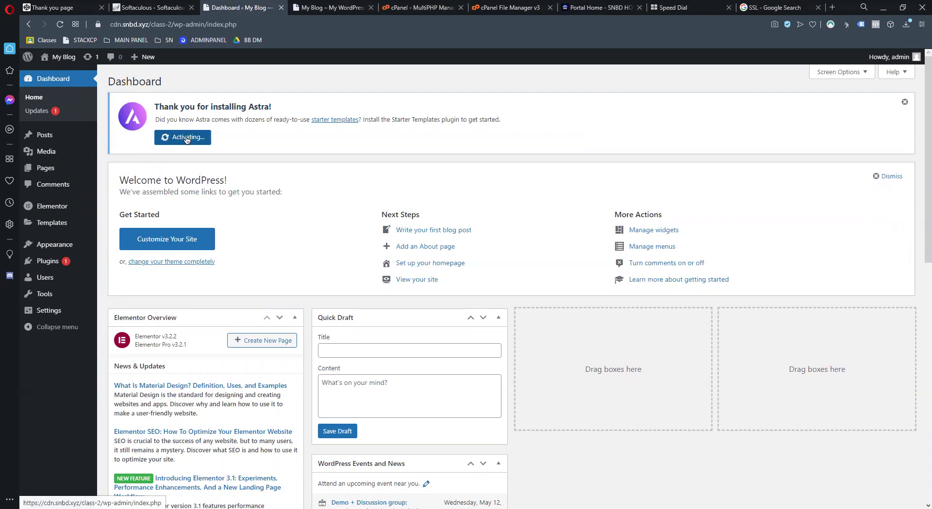
right_click(323, 120)
left_click(330, 123)
left_click(362, 7)
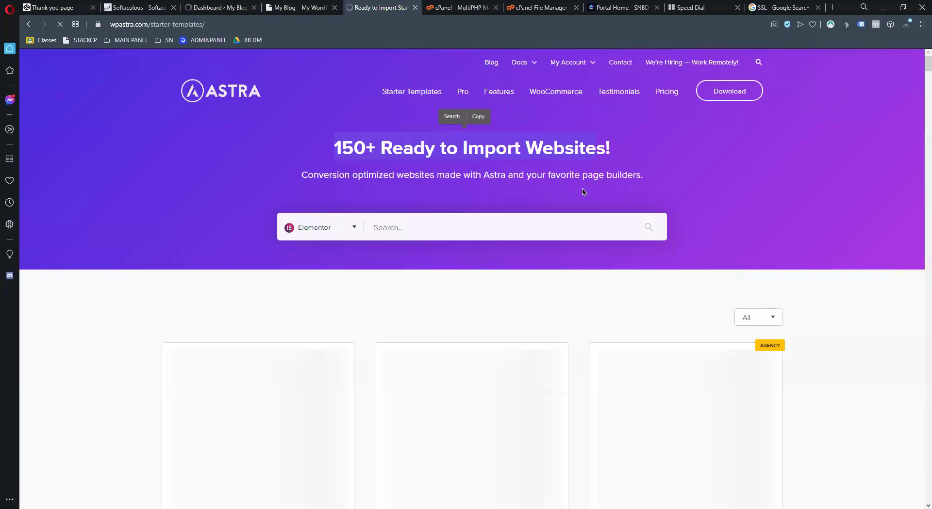
scroll(584, 195, "down", 4)
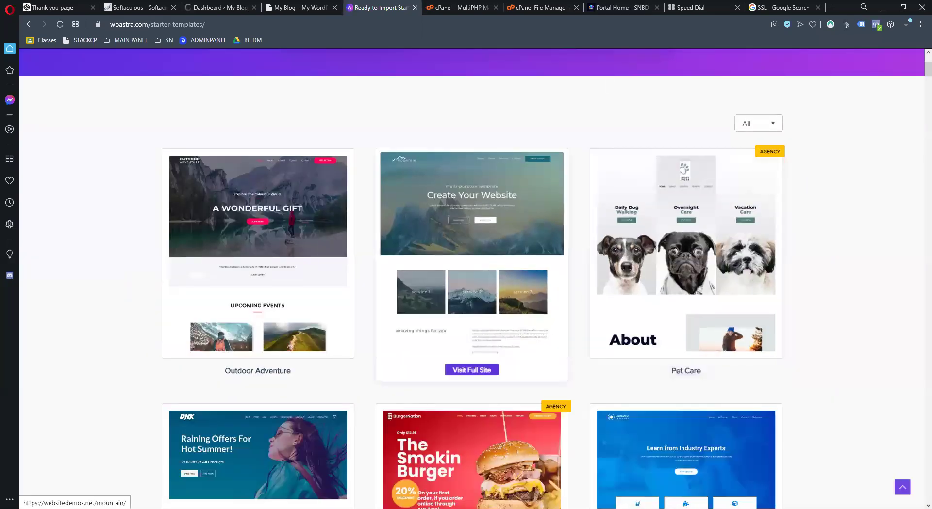
scroll(202, 240, "down", 3)
scroll(233, 209, "down", 2)
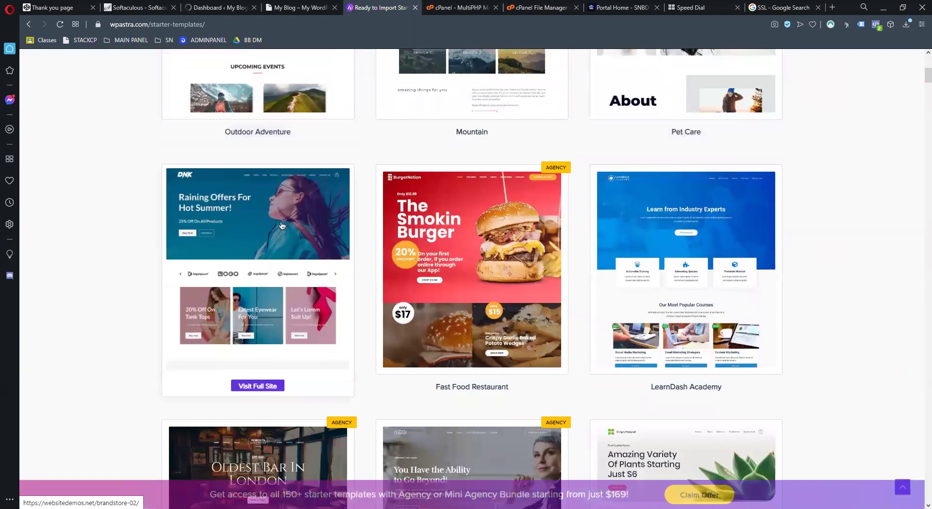
scroll(447, 266, "down", 4)
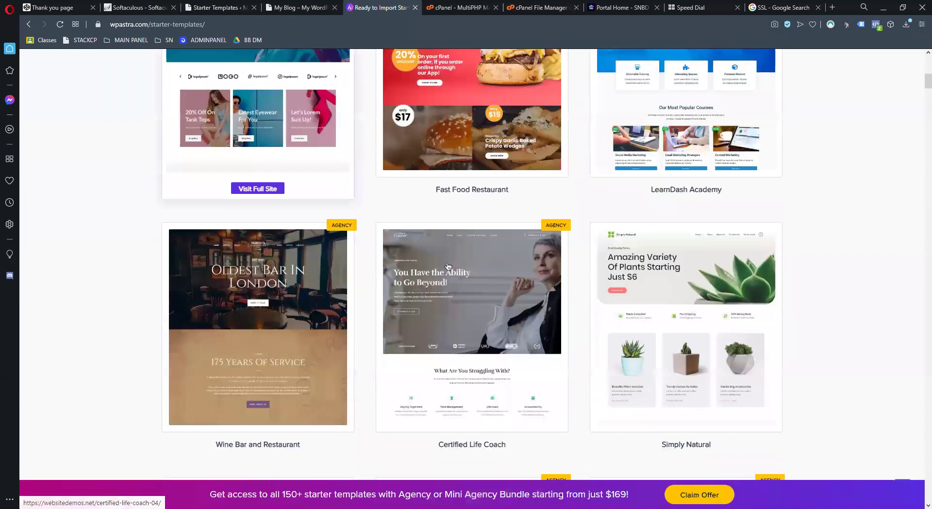
scroll(445, 266, "down", 5)
scroll(562, 287, "down", 5)
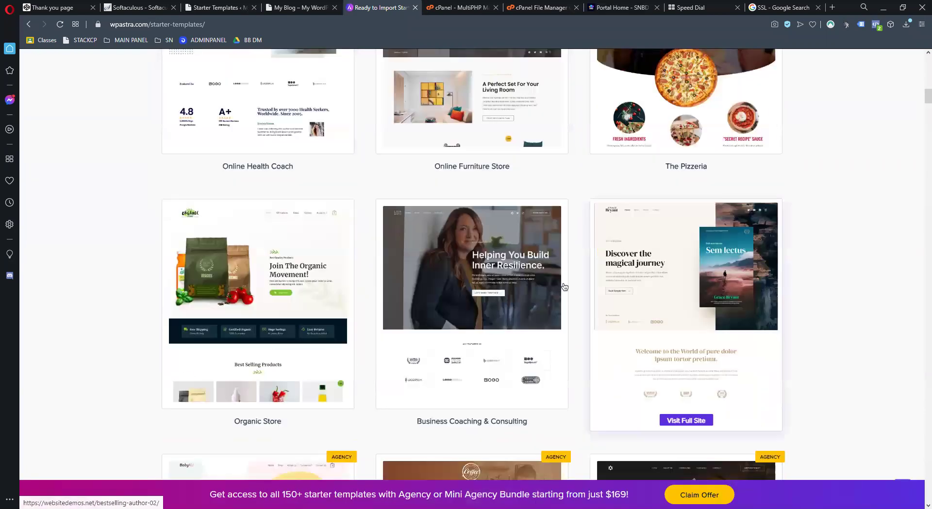
scroll(746, 237, "down", 5)
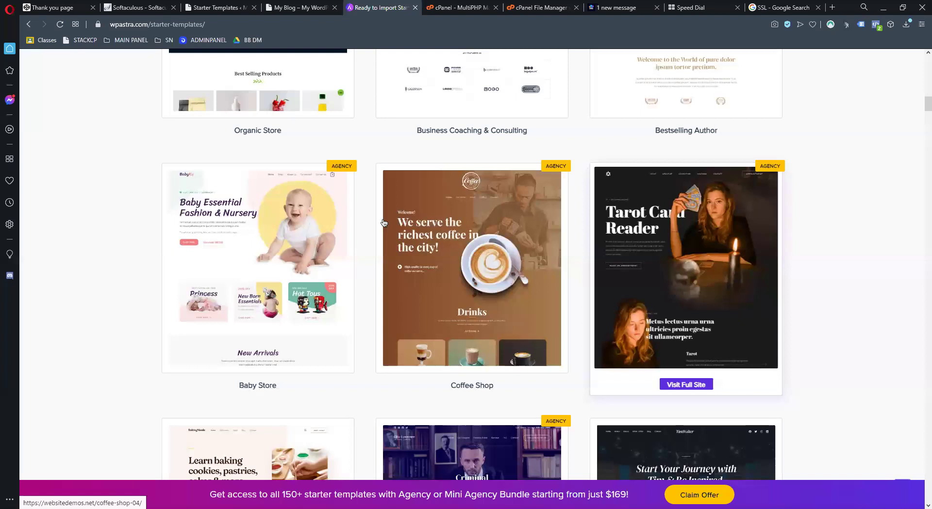
scroll(383, 223, "down", 5)
scroll(383, 223, "down", 5)
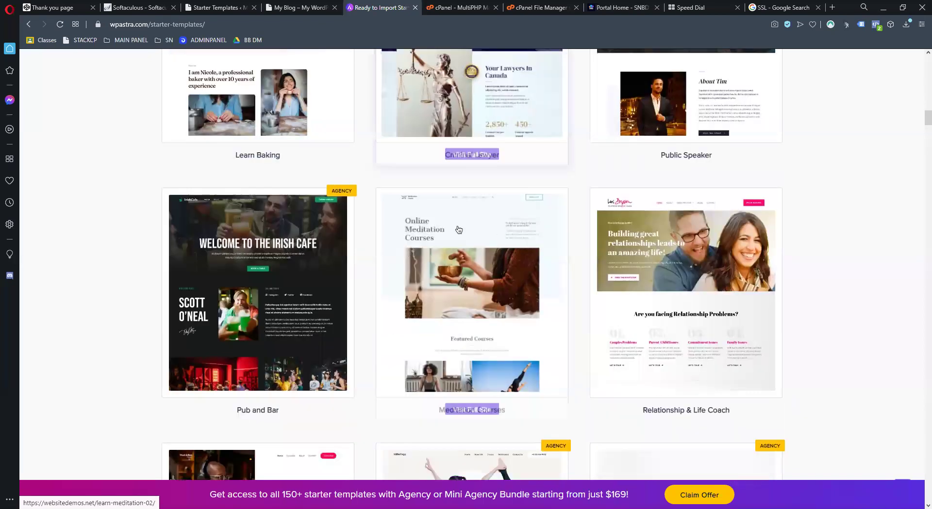
scroll(442, 224, "down", 5)
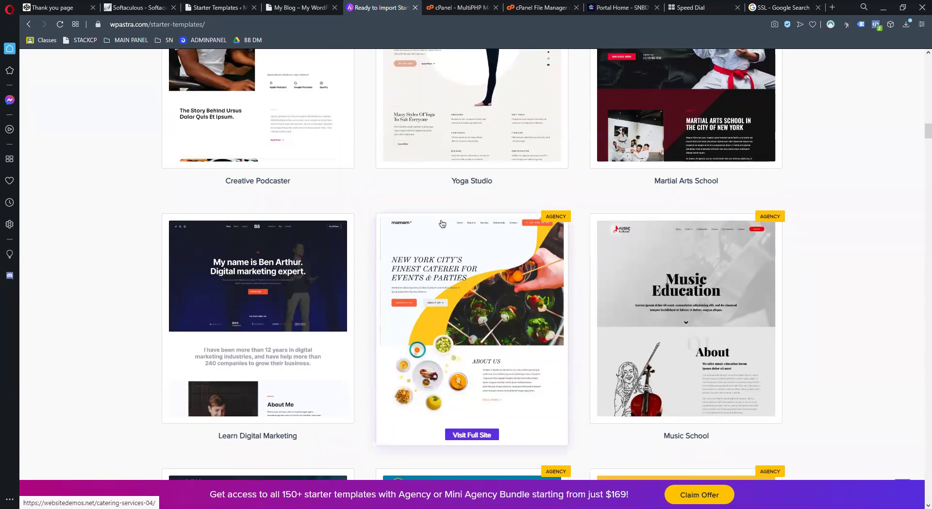
scroll(527, 239, "down", 8)
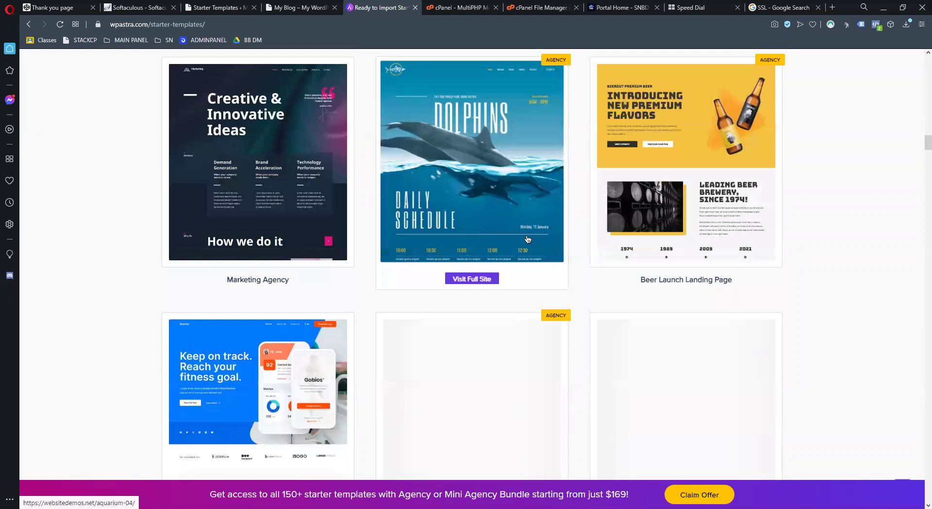
scroll(388, 251, "down", 5)
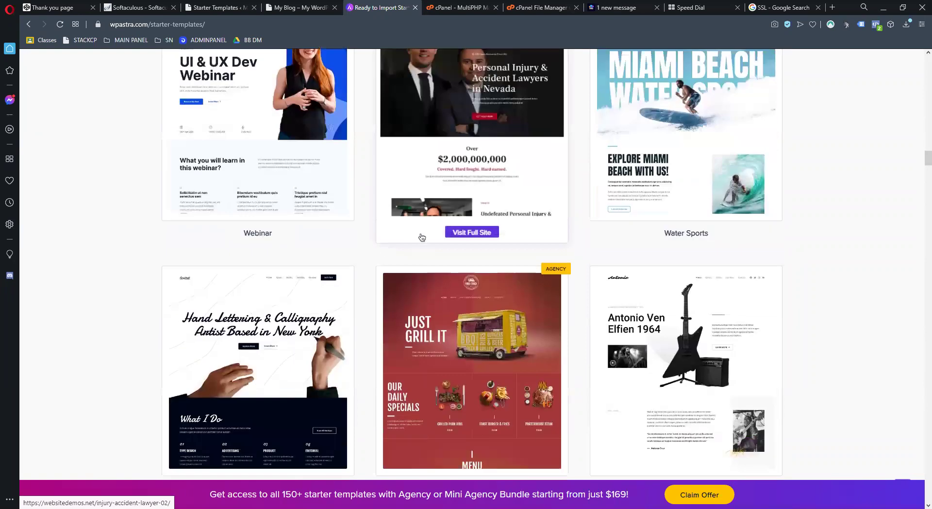
scroll(423, 237, "down", 5)
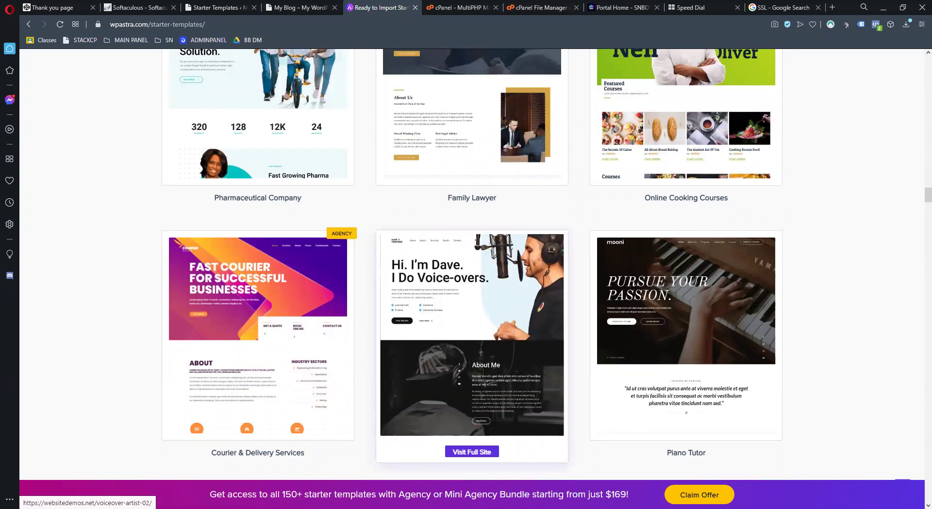
scroll(595, 213, "down", 5)
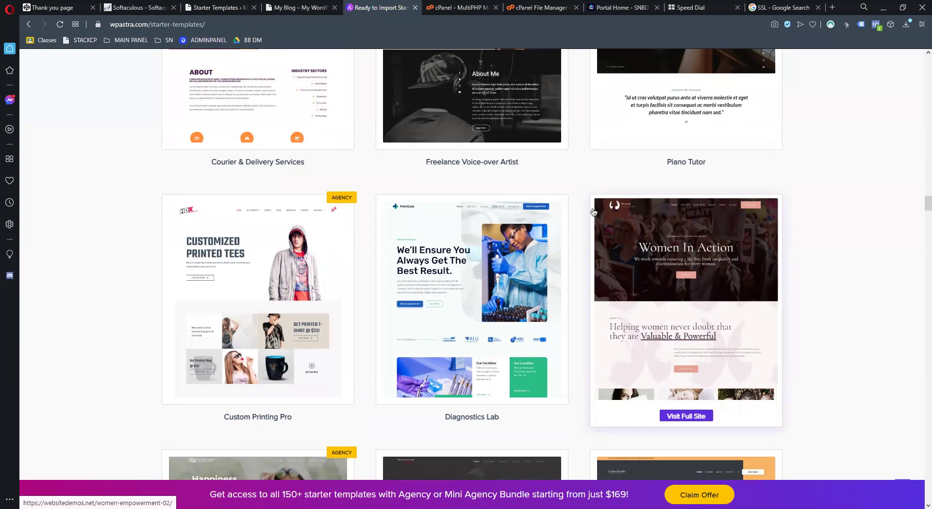
Glance at the live My Blog front page, then return to the Select Page Builder dialog
left_click(297, 7)
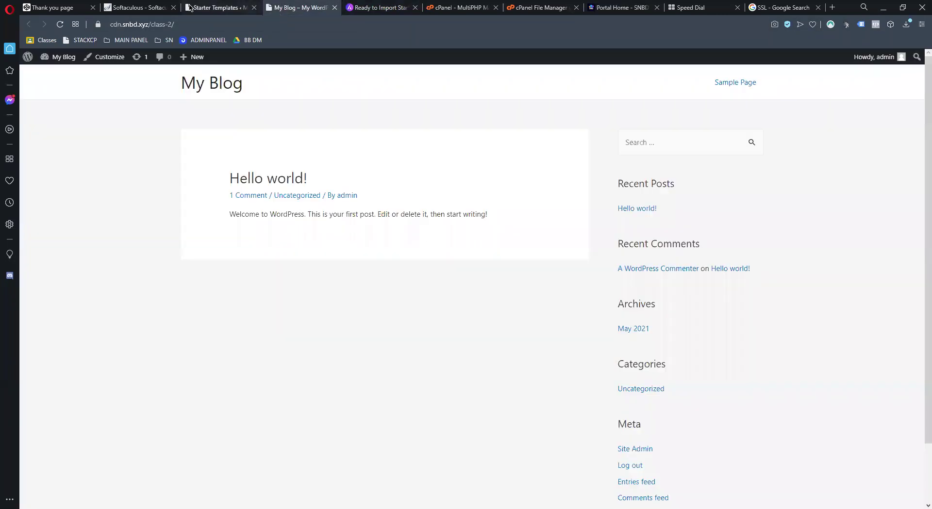
left_click(221, 8)
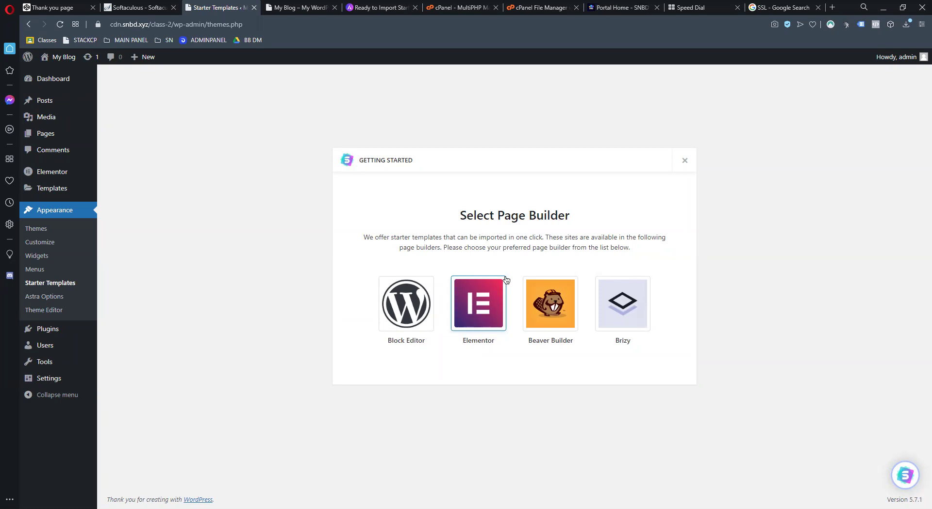
Pick Elementor and browse templates like Outdoor Adventure, Mountain, Pet Care and Brandstore
left_click(482, 300)
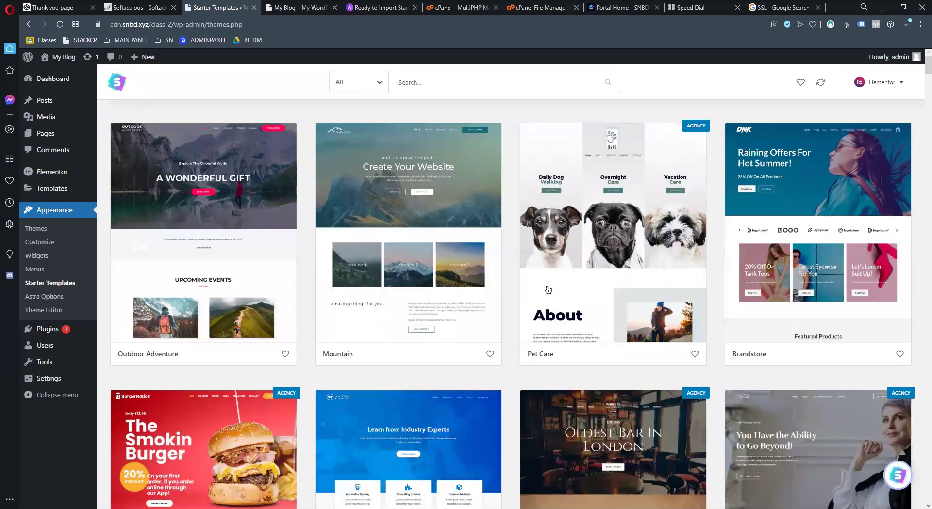
scroll(548, 290, "down", 8)
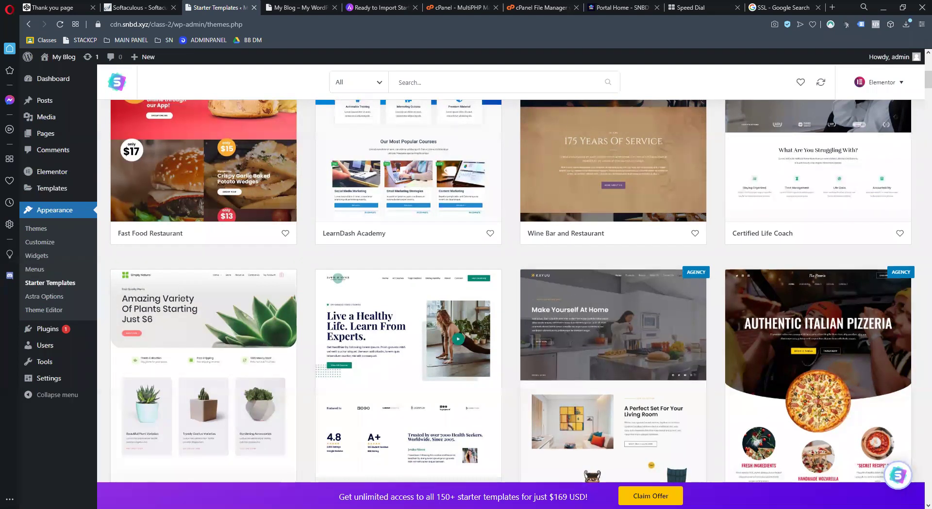
scroll(302, 311, "up", 2)
scroll(300, 296, "up", 2)
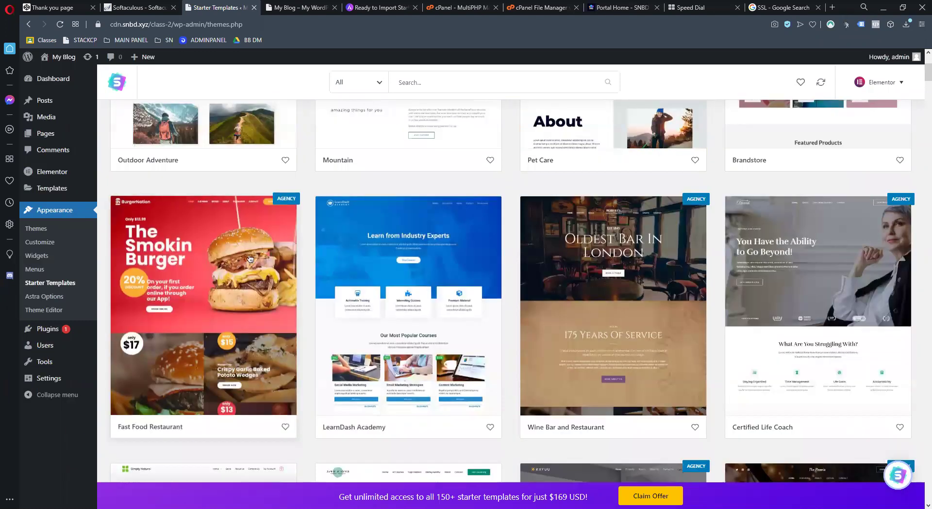
scroll(272, 251, "up", 4)
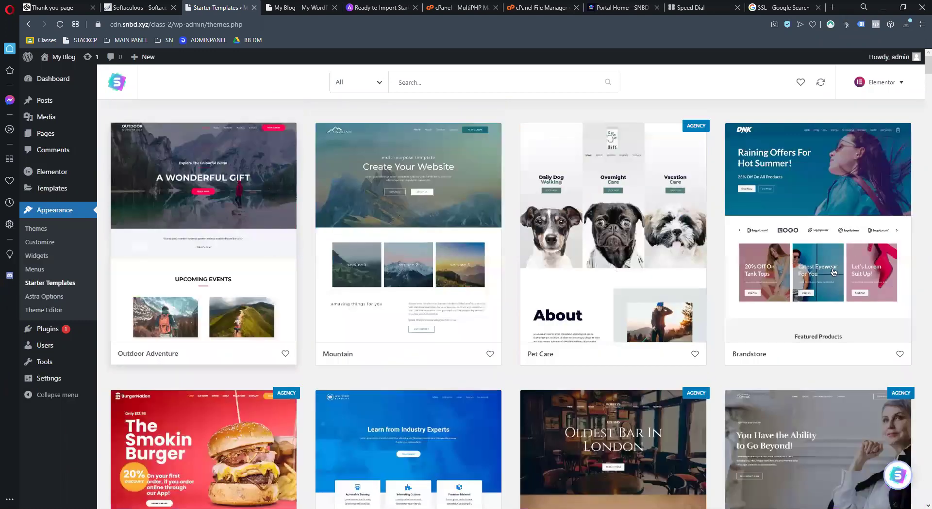
scroll(757, 326, "down", 3)
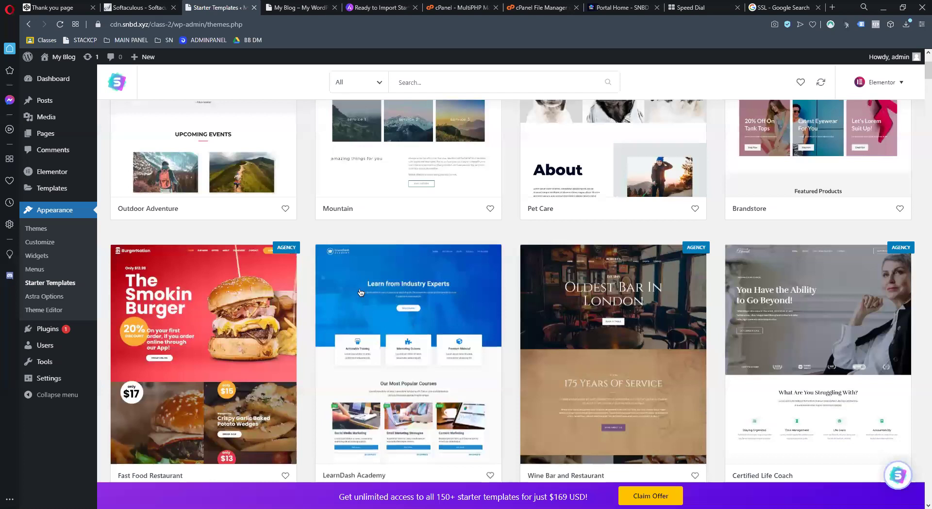
scroll(362, 289, "down", 4)
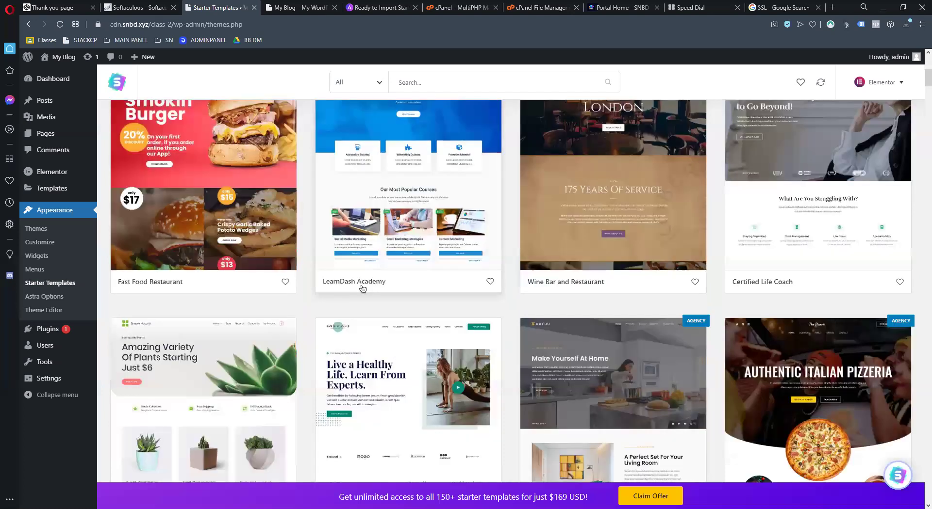
scroll(361, 290, "down", 6)
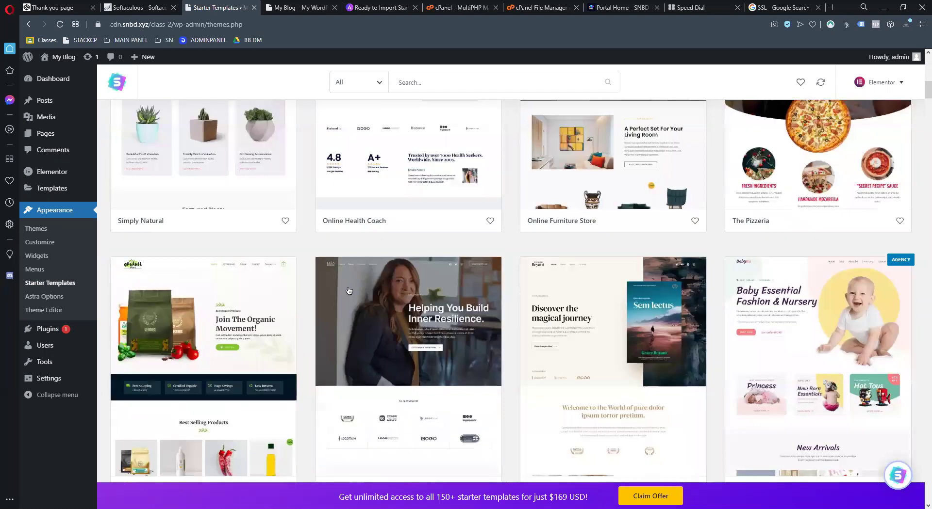
scroll(347, 291, "down", 5)
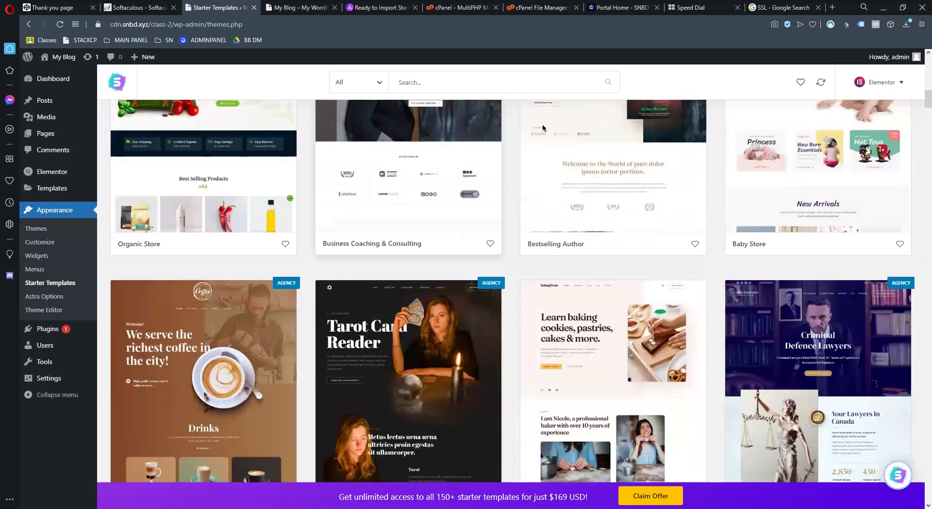
scroll(440, 265, "down", 2)
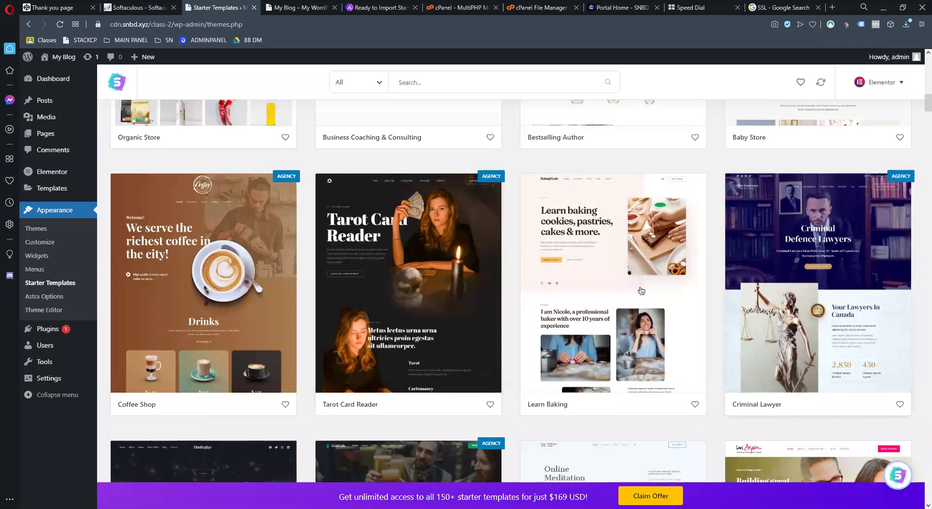
scroll(642, 280, "down", 3)
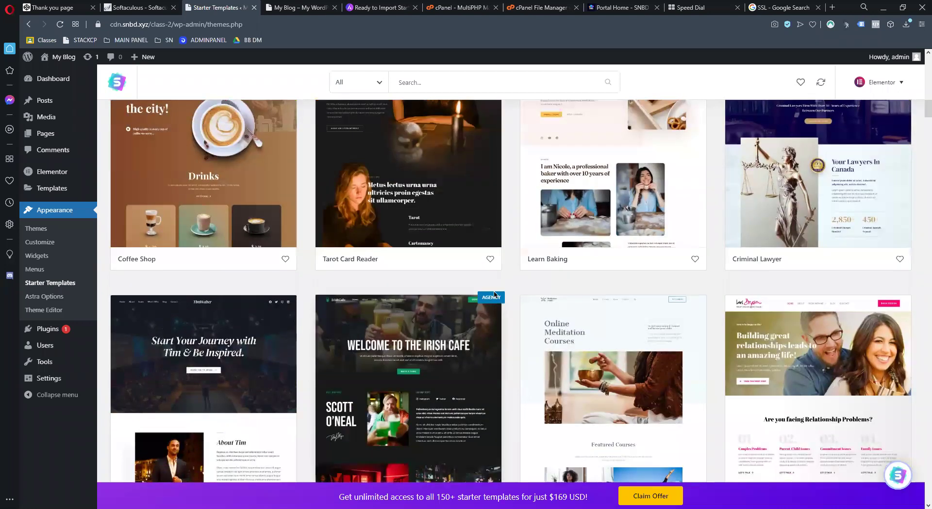
scroll(626, 294, "down", 6)
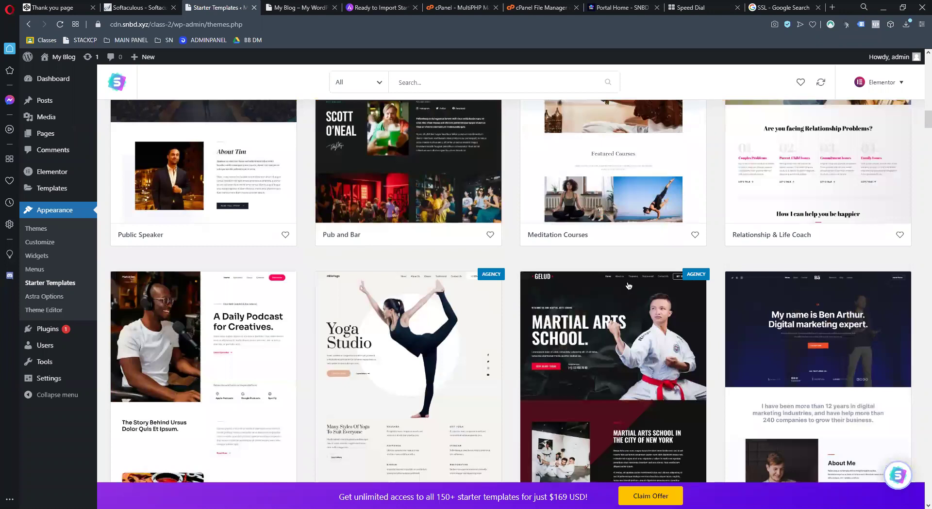
scroll(626, 287, "down", 12)
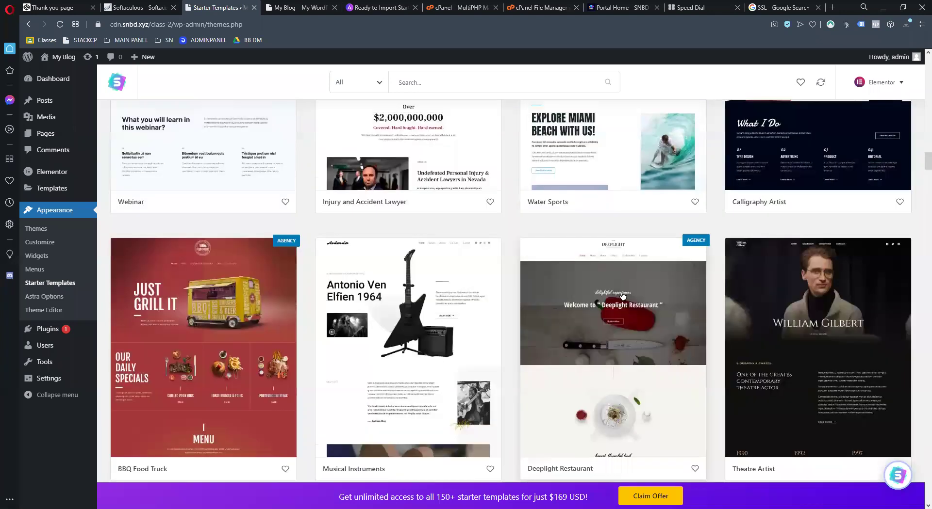
scroll(623, 292, "down", 5)
scroll(623, 292, "up", 4)
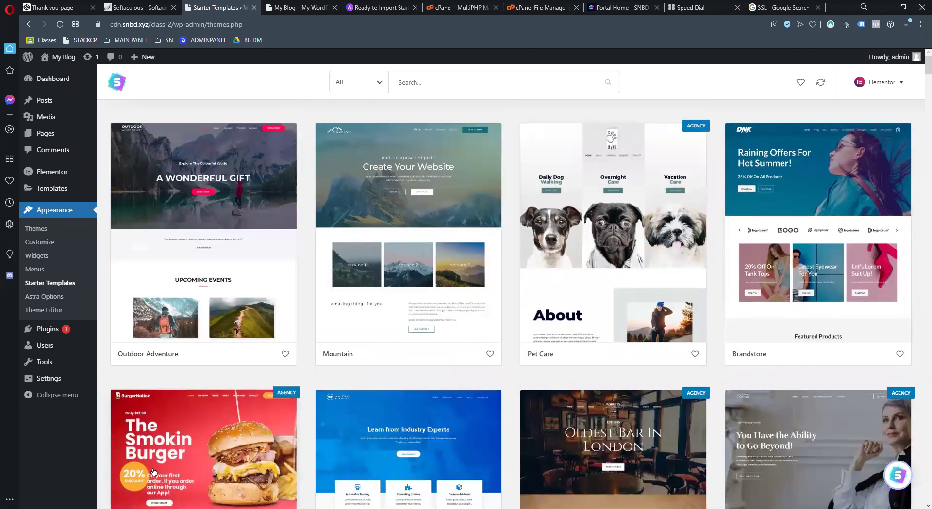
scroll(208, 420, "down", 2)
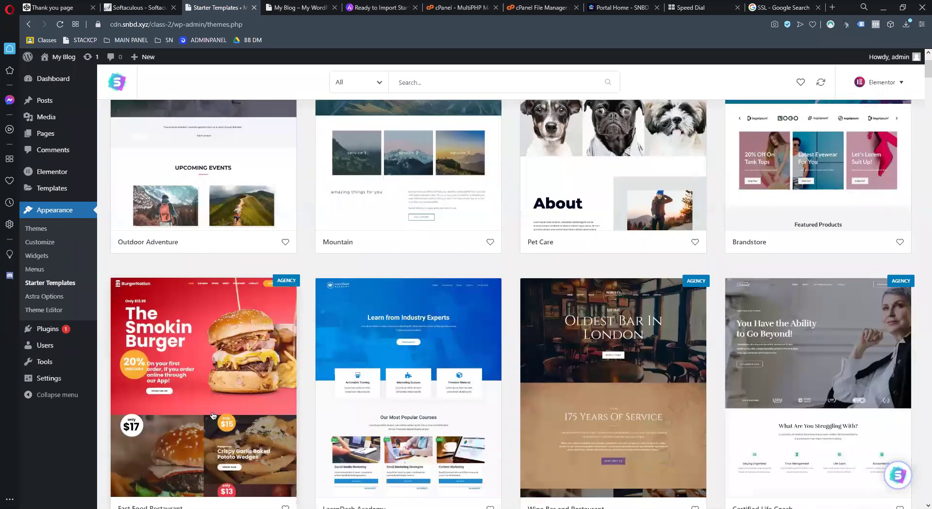
scroll(242, 405, "down", 5)
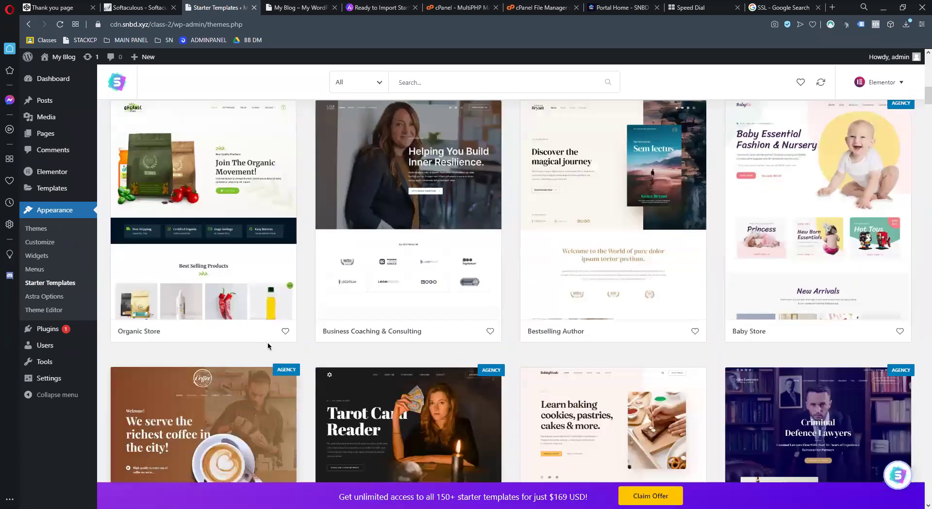
scroll(269, 346, "up", 7)
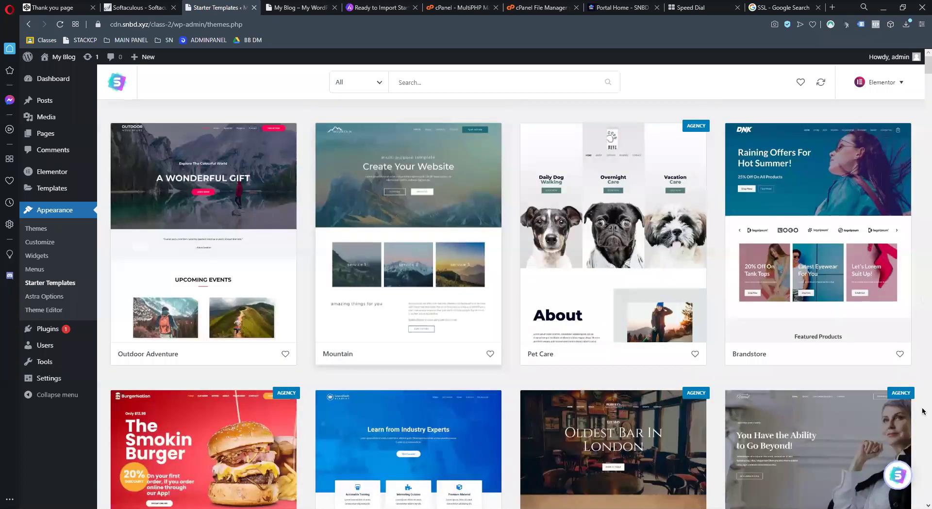
scroll(468, 412, "down", 6)
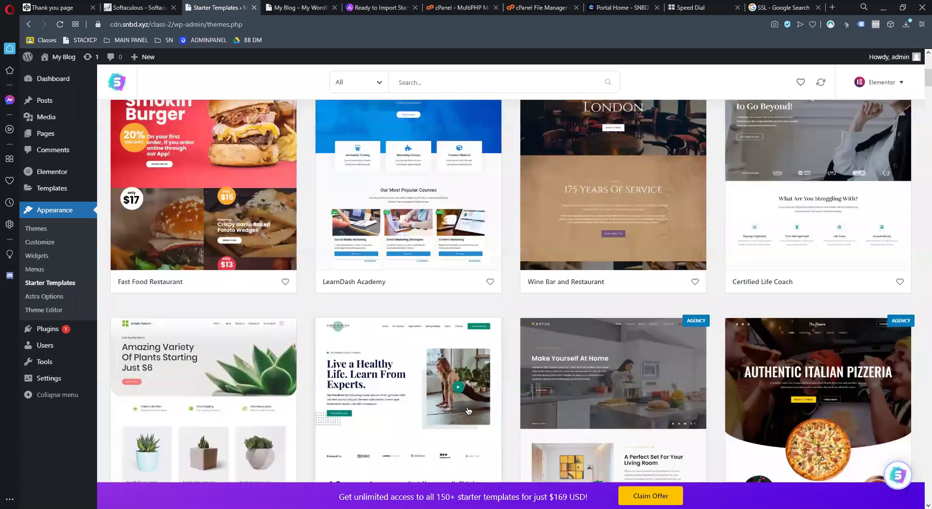
scroll(476, 405, "up", 4)
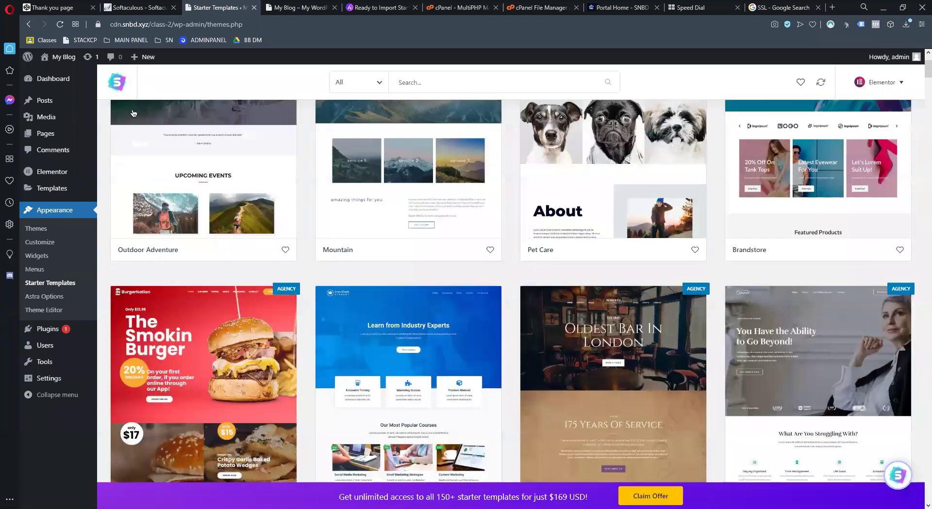
scroll(133, 113, "up", 2)
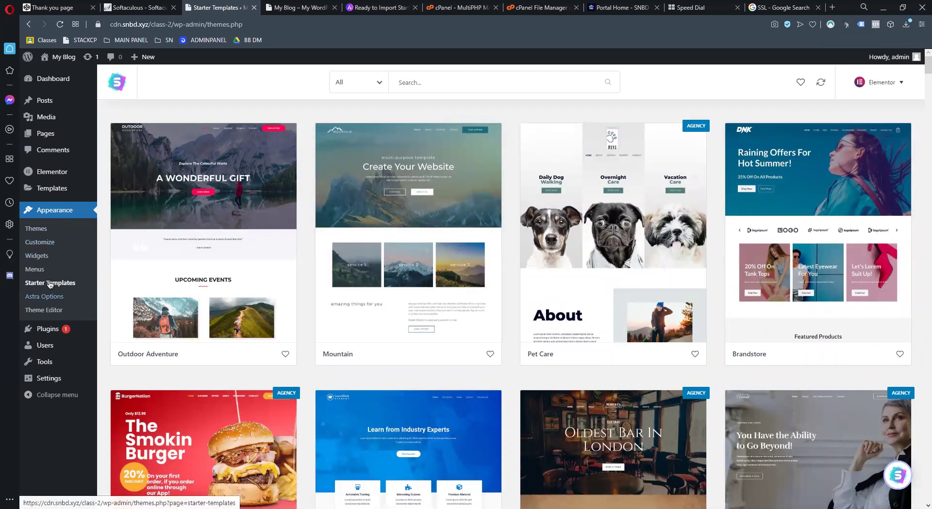
scroll(735, 215, "down", 10)
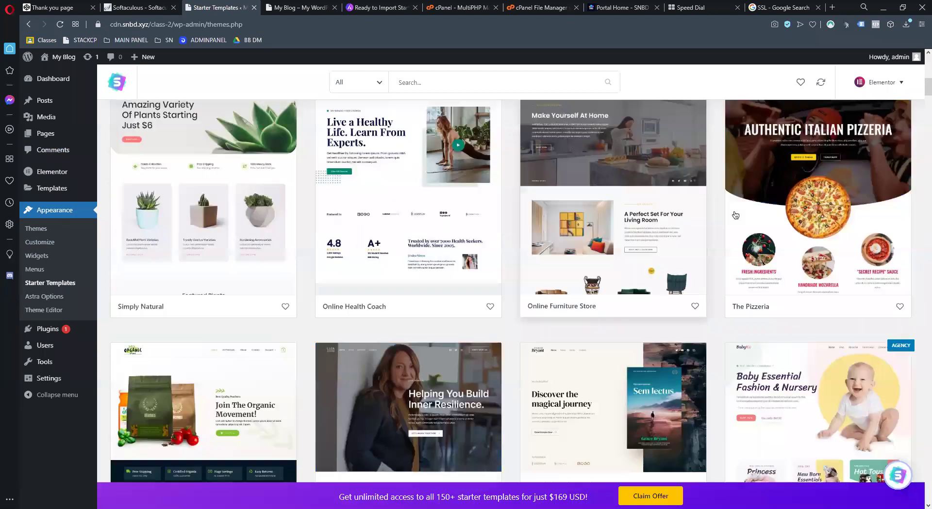
scroll(617, 250, "down", 5)
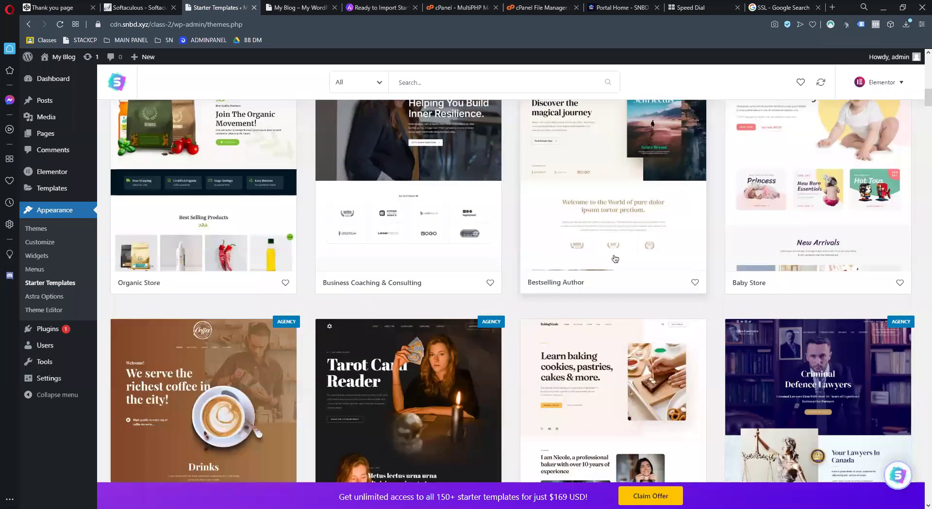
scroll(42, 137, "up", 15)
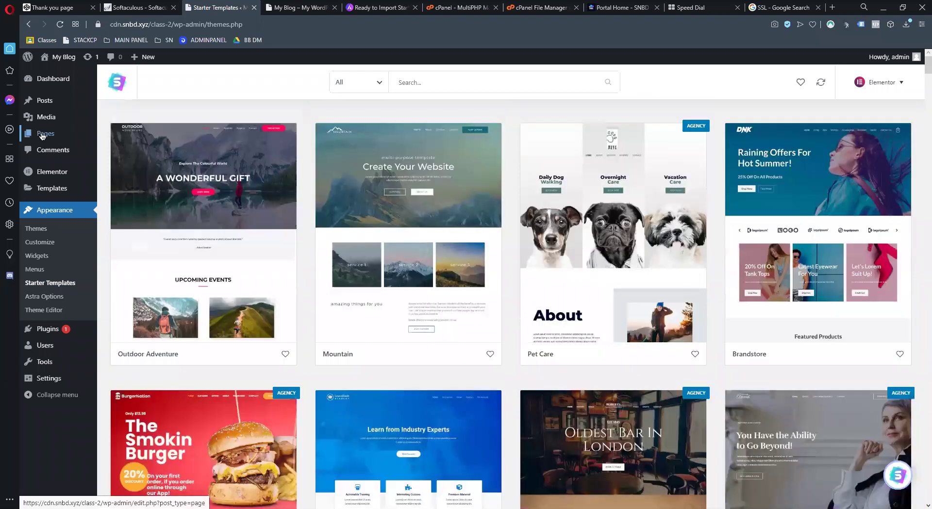
Start a new page from Pages > Add New in a separate tab
left_click(152, 137)
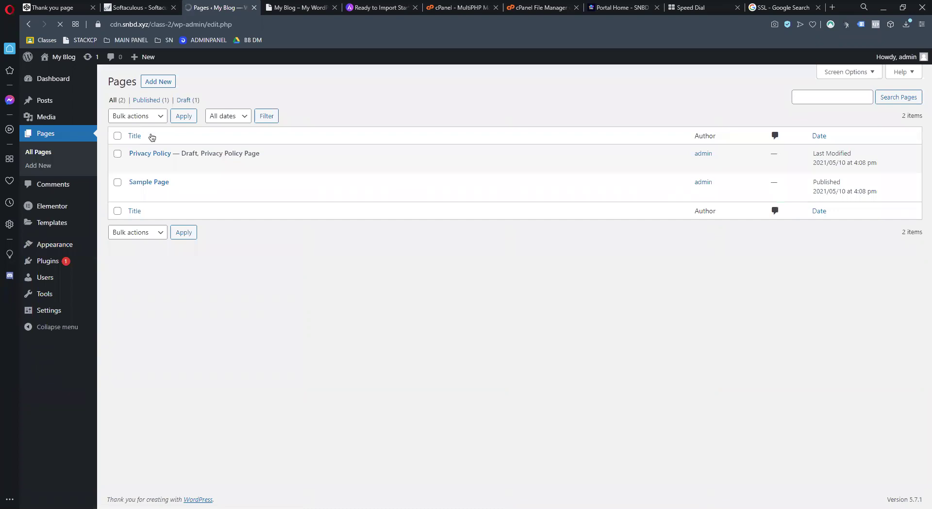
left_click(167, 80)
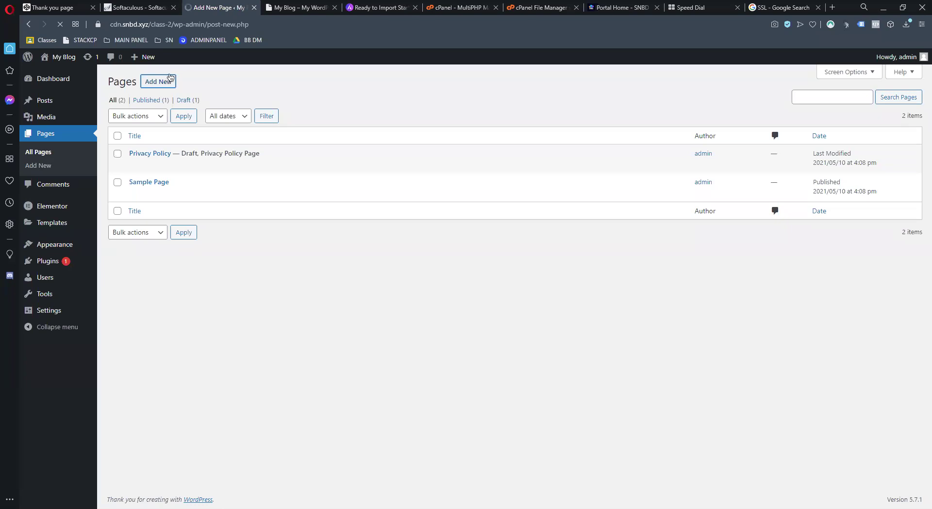
left_click(321, 10)
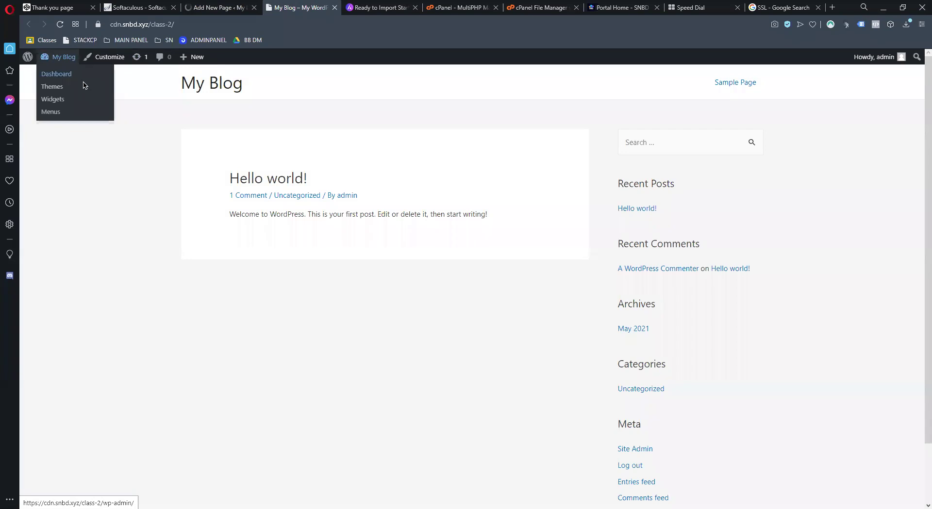
left_click(221, 8)
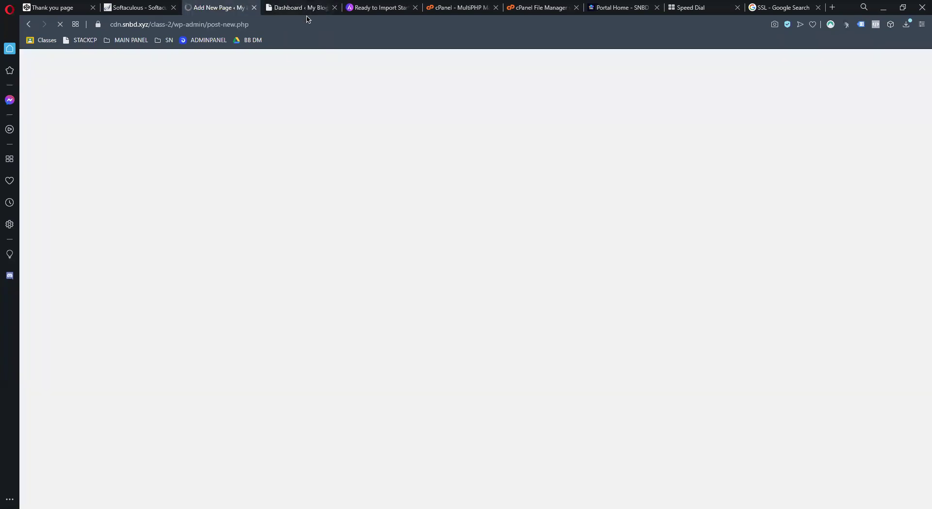
left_click(311, 7)
left_click(218, 7)
left_click(305, 7)
left_click(212, 8)
left_click(297, 11)
Open Add Plugins, close the Softaculous tab, and locate the Classic Editor plugin
mouse_move(48, 261)
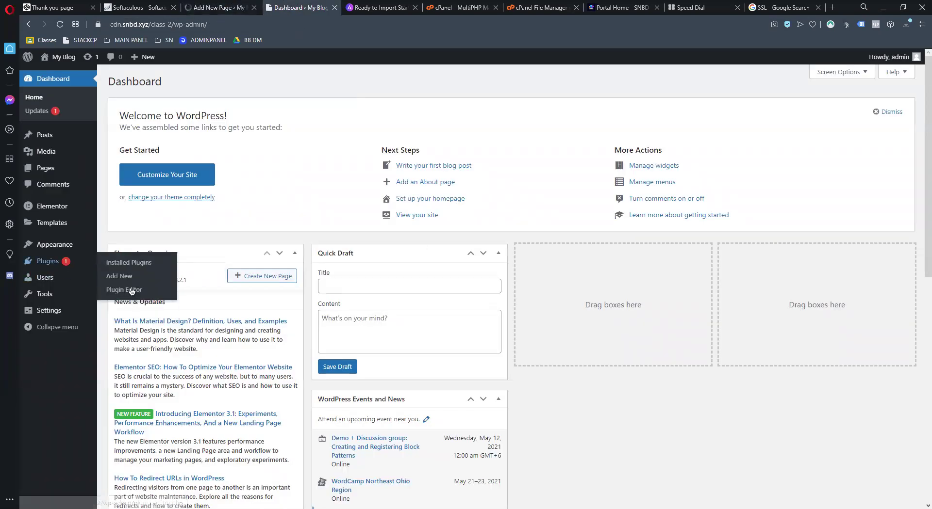
left_click(128, 281)
left_click(219, 8)
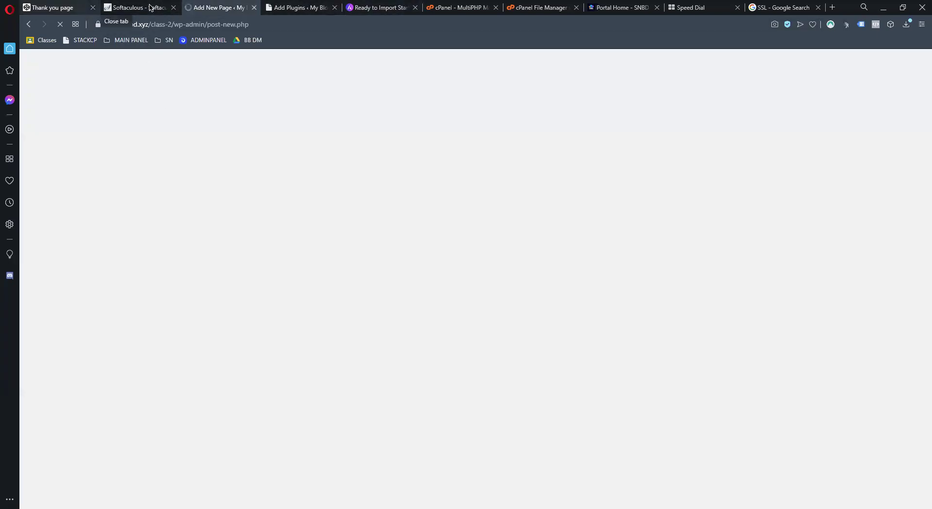
left_click(150, 7)
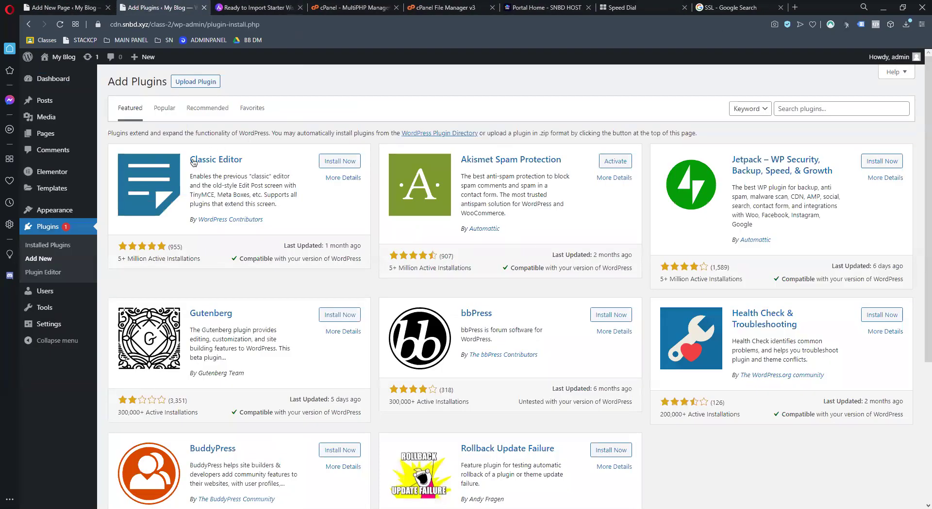
left_click_drag(186, 162, 245, 160)
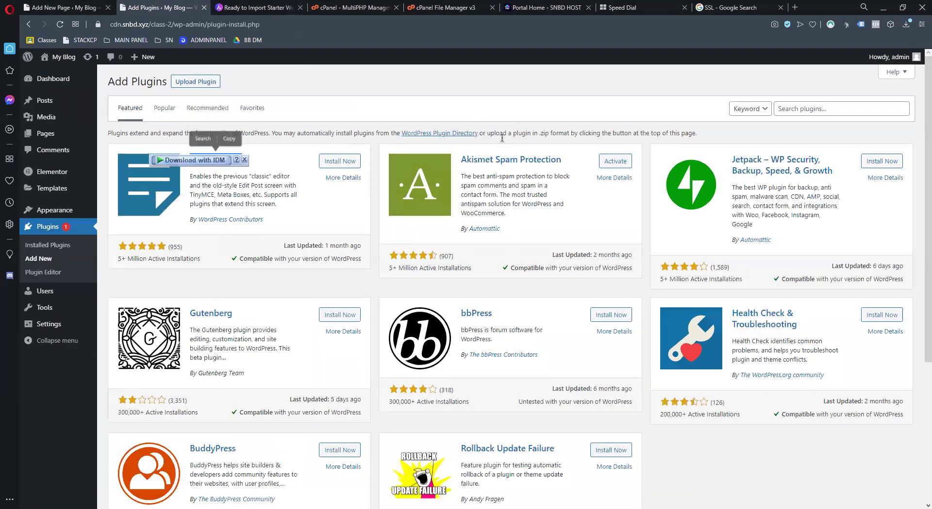
scroll(505, 251, "down", 4)
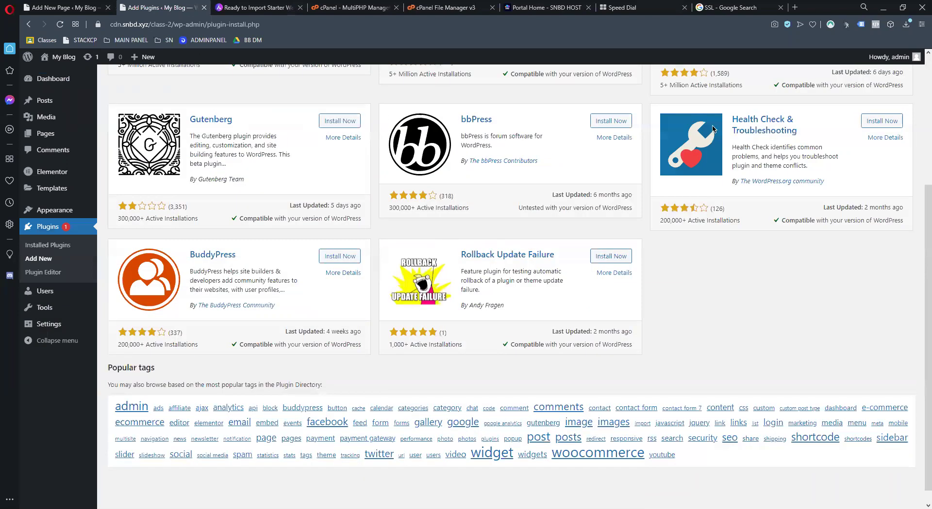
key("ctrl+Tab")
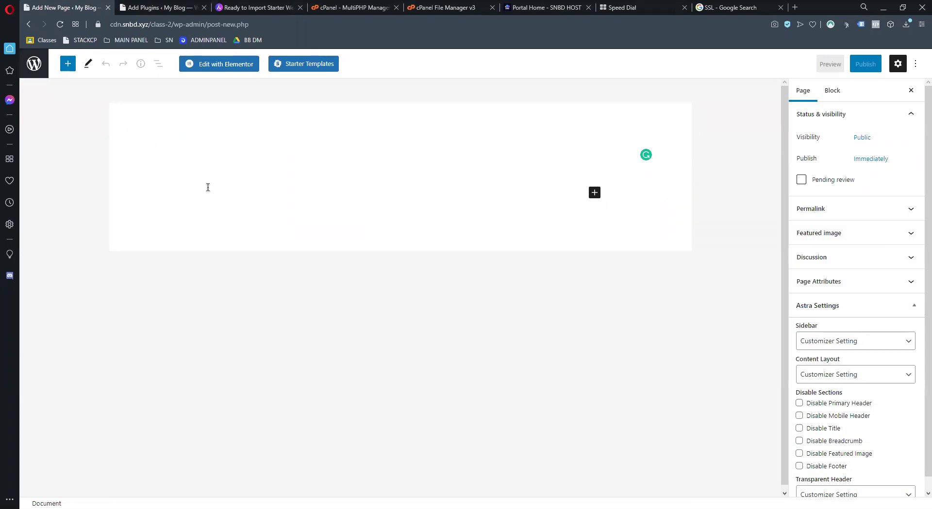
Type a placeholder title and filler paragraphs such as 'sd', 'fsd' and 'fs f f sdf s sd'
type("dfsdihfsdkfdsfdf")
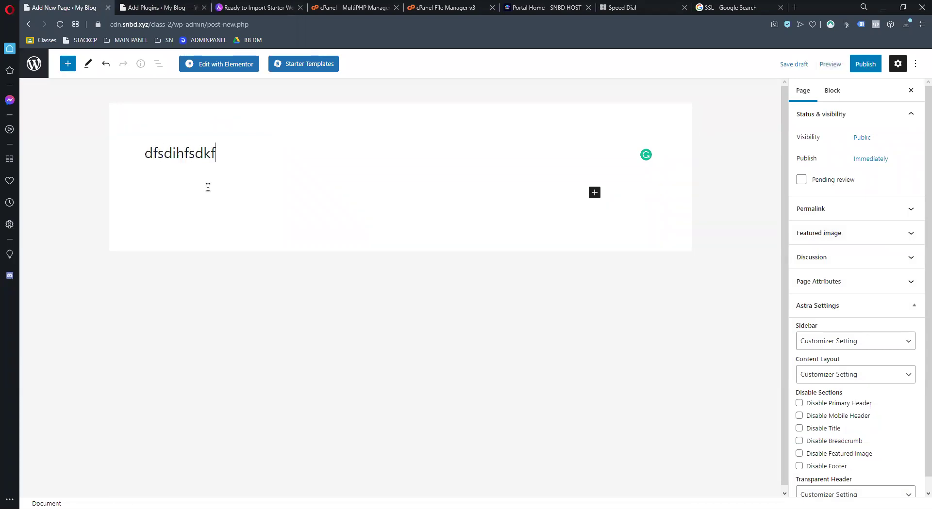
key("Return")
type("sd")
key("Return")
type("fsd")
key("Return")
type("fs f f sdf s sd")
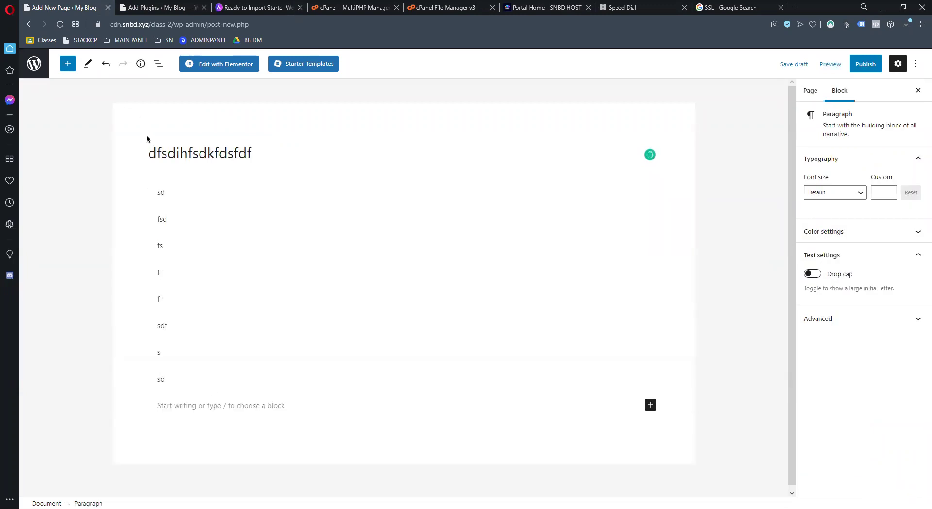
Trim the title down to 'sf' and select all blocks on the page
left_click_drag(173, 376, 151, 147)
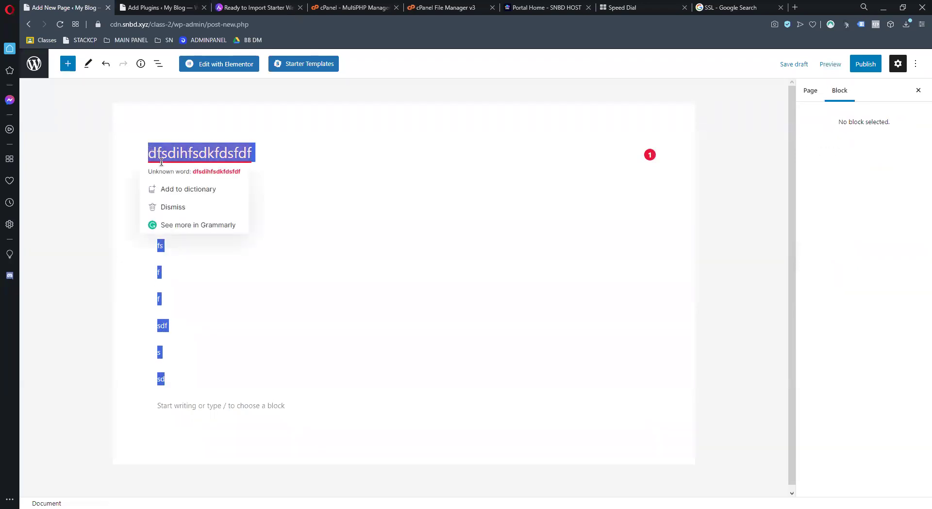
left_click(269, 171)
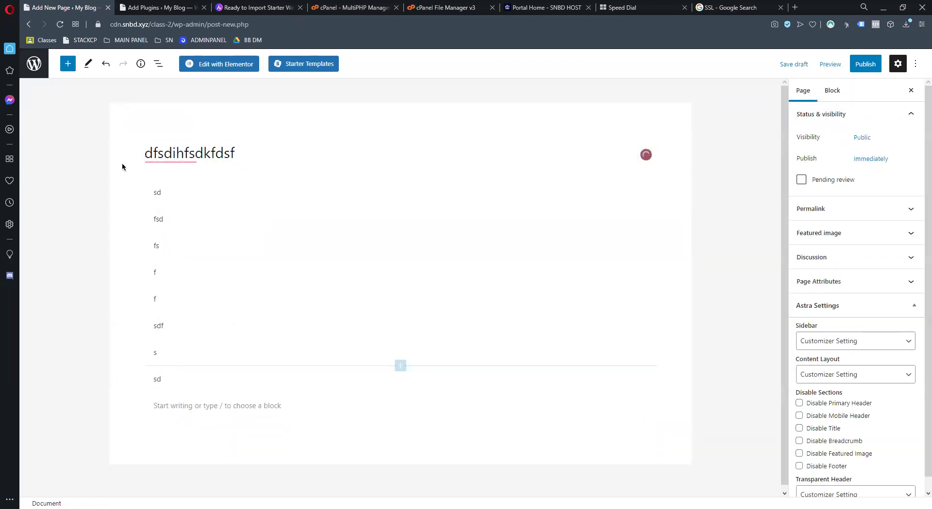
left_click_drag(145, 154, 223, 154)
key("BackSpace")
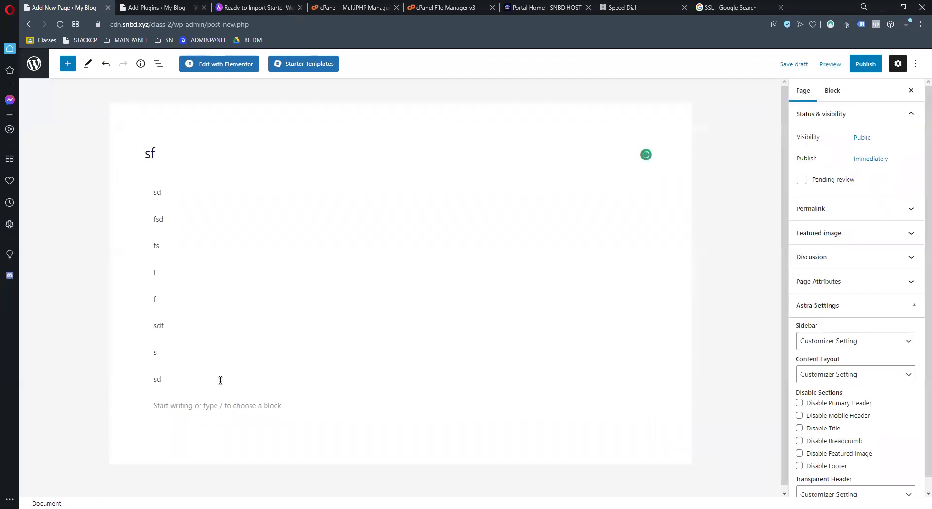
left_click_drag(163, 392, 129, 152)
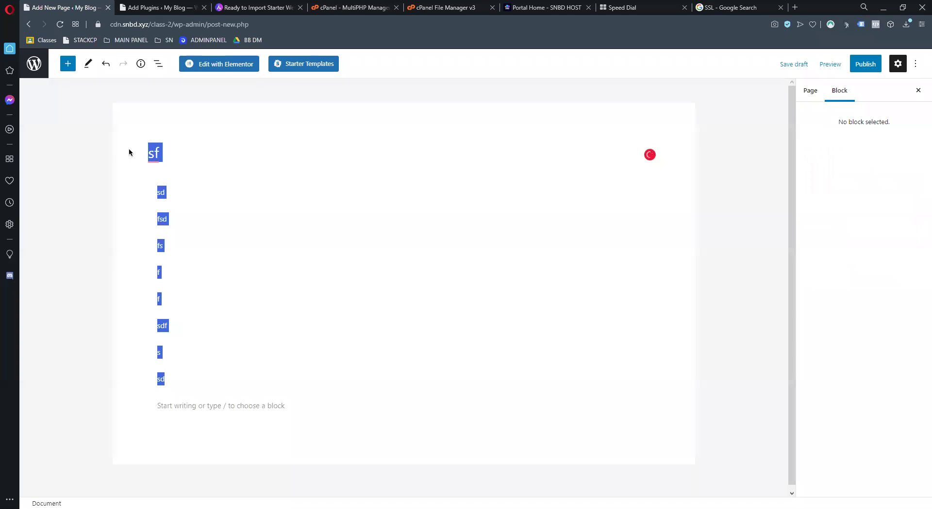
left_click(165, 7)
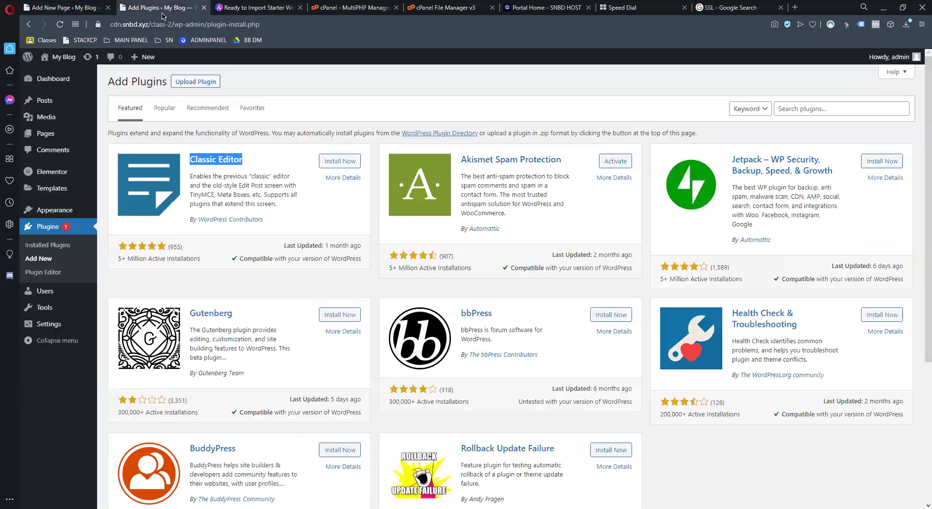
Install and activate Classic Editor, then reload the Add New Page tab
left_click(337, 161)
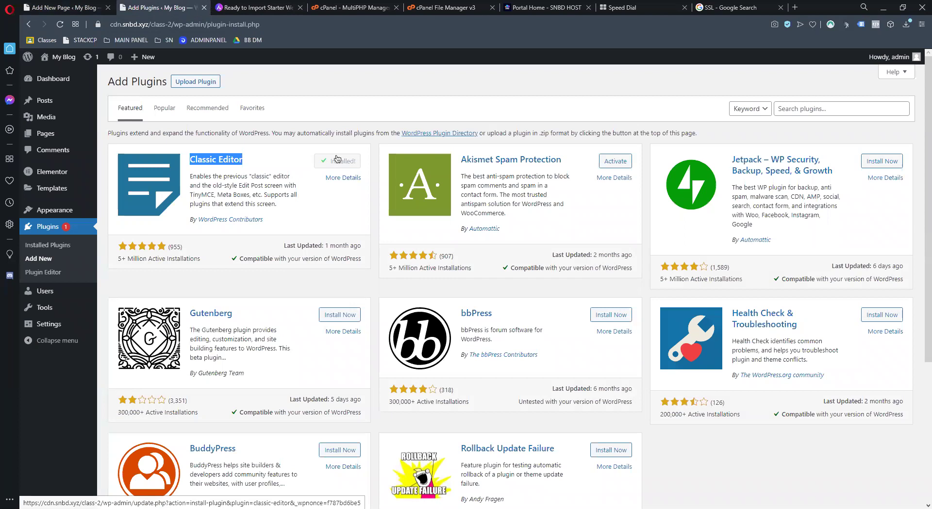
left_click(344, 162)
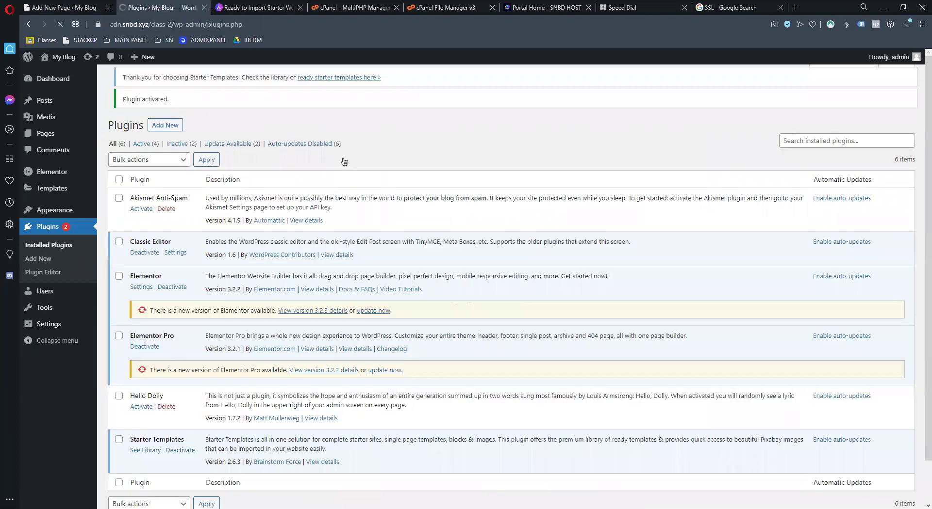
key("ctrl+shift+Tab")
key("F5")
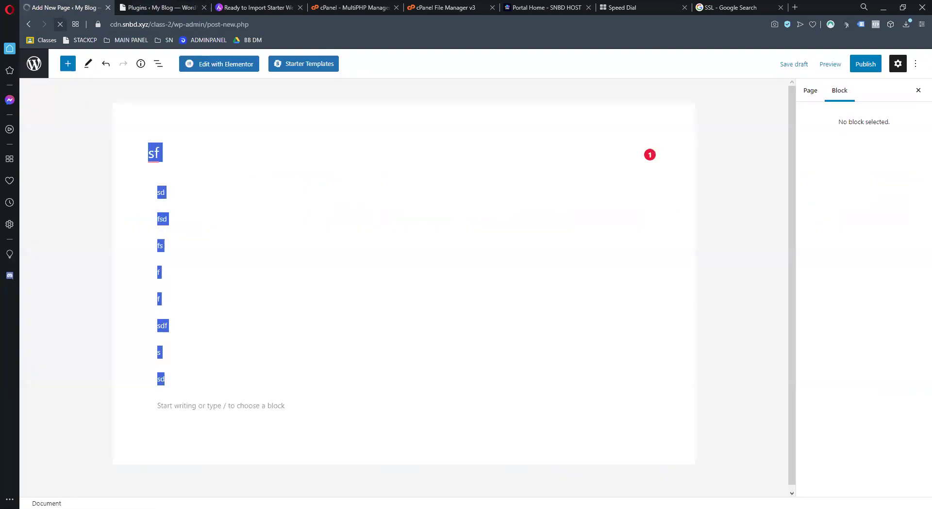
left_click(521, 75)
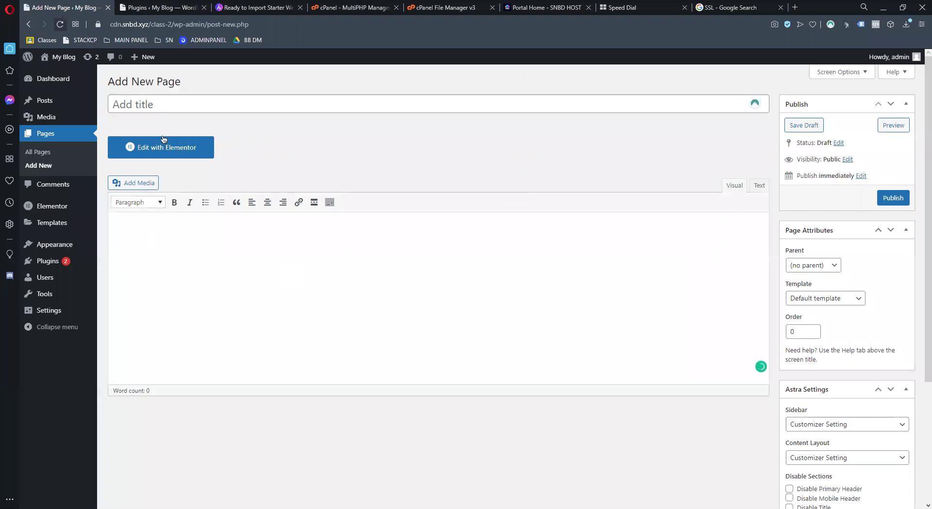
Title the new page 'Homapage' and launch Edit with Elementor
left_click(162, 105)
scroll(281, 253, "down", 4)
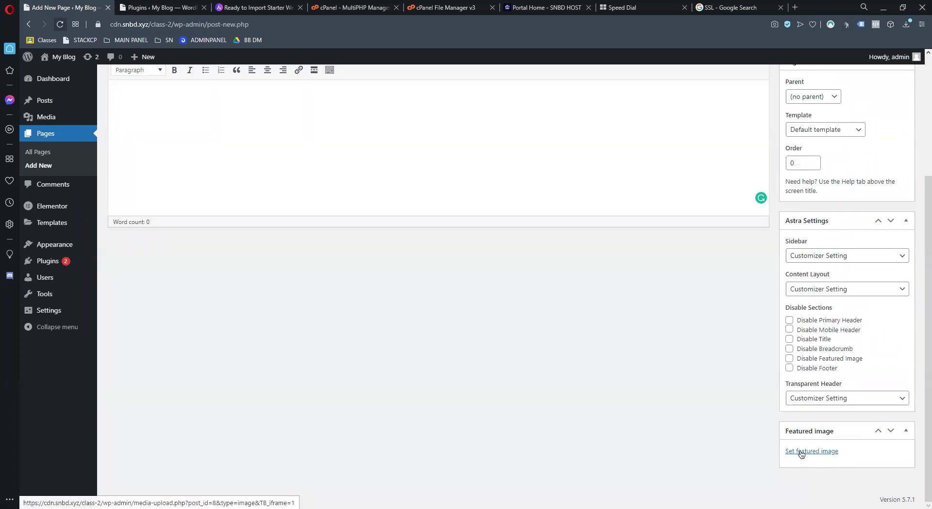
scroll(772, 441, "up", 4)
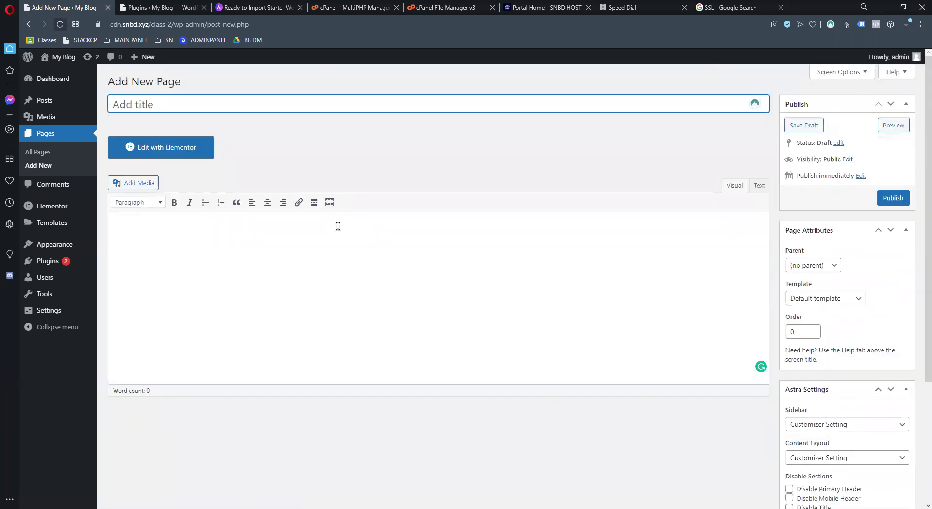
type("Homapegha")
key("BackSpace")
type("age")
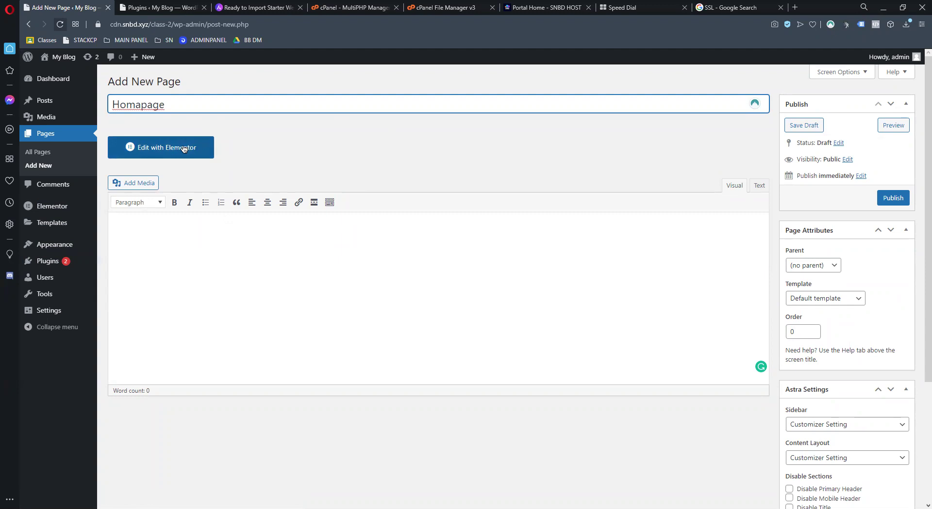
left_click(184, 149)
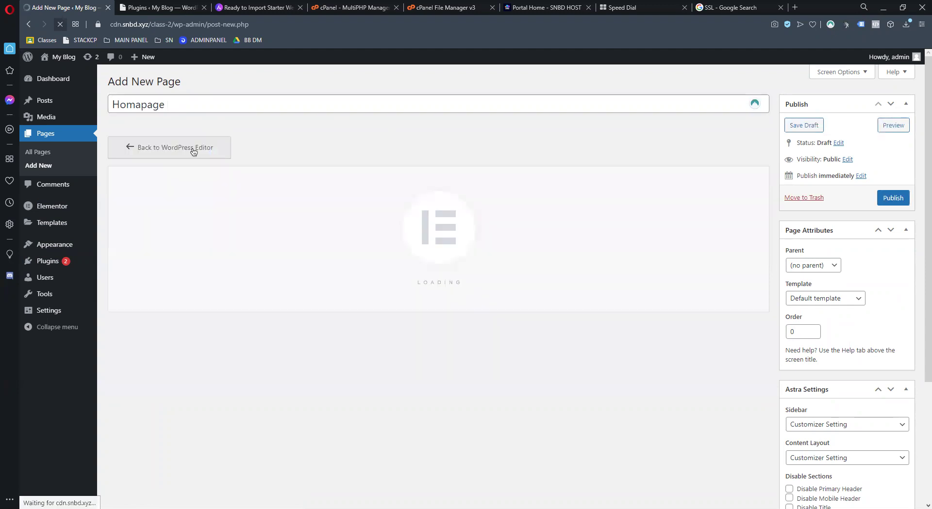
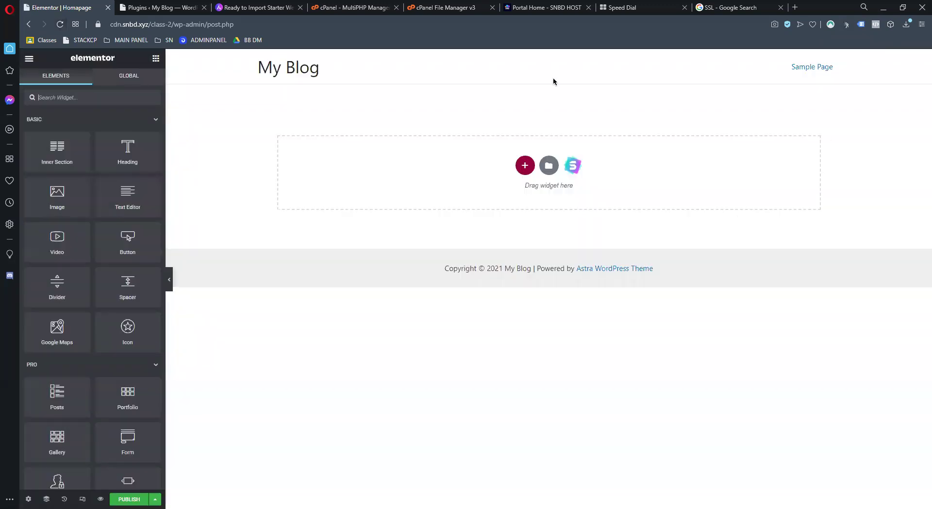
Browse the starter template library's page and block templates, then close it without inserting any
left_click_drag(272, 71, 774, 74)
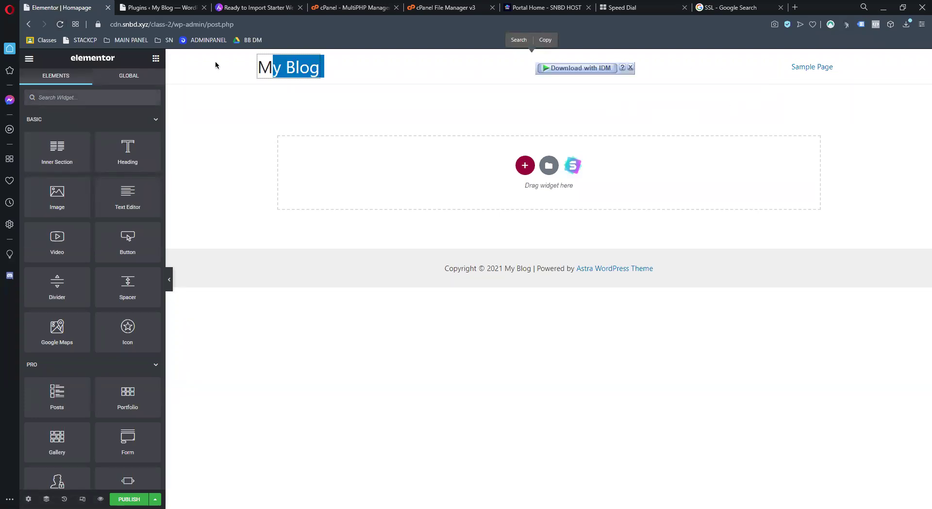
left_click(571, 166)
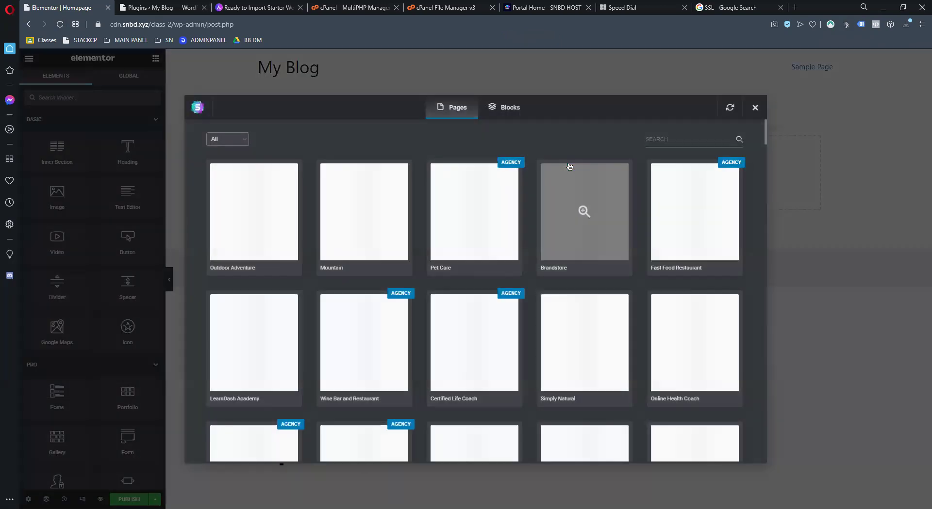
left_click(506, 111)
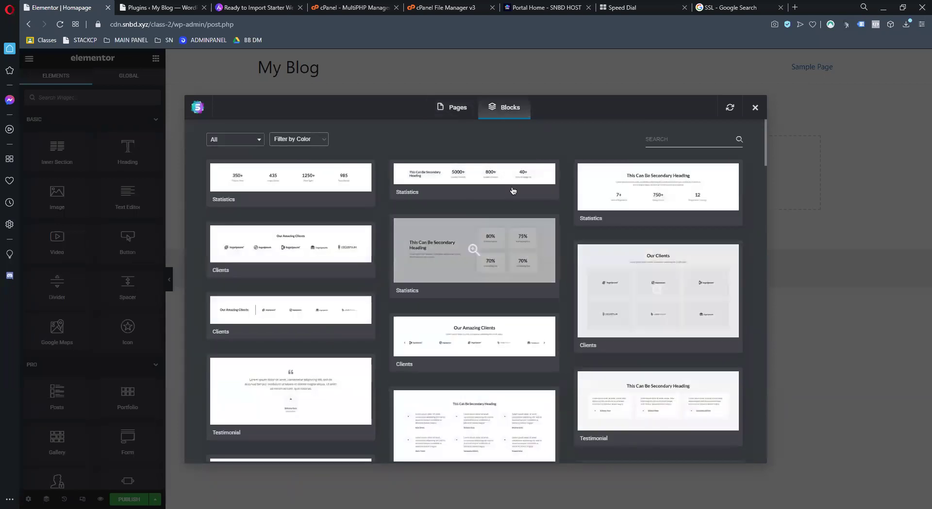
left_click(451, 109)
scroll(451, 286, "down", 2)
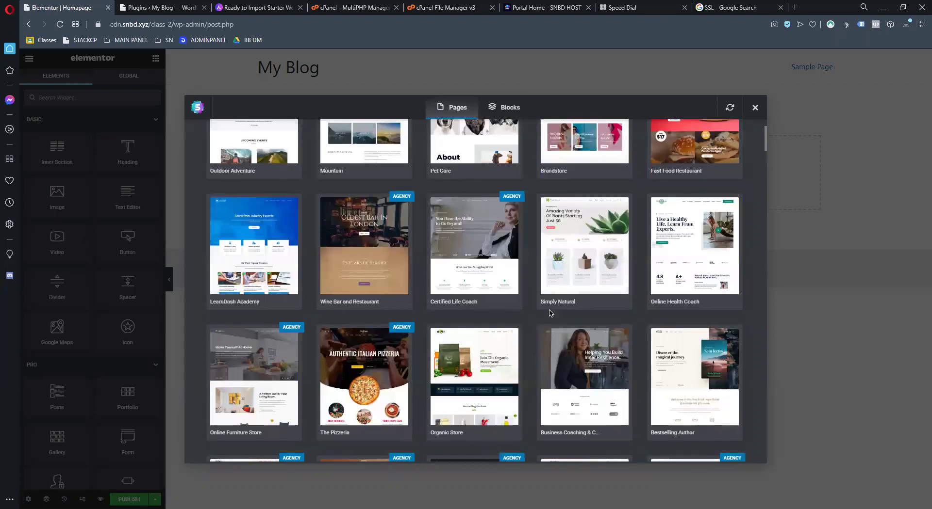
scroll(549, 264, "up", 2)
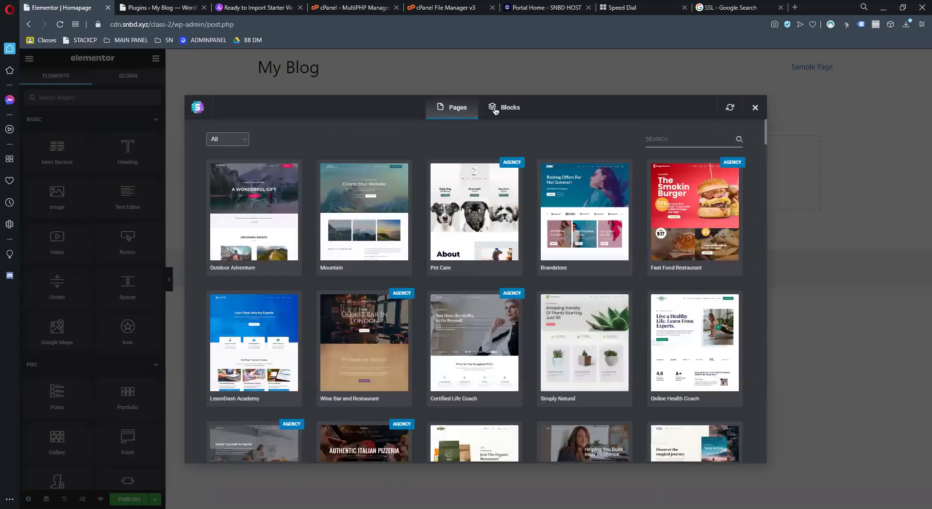
left_click(495, 110)
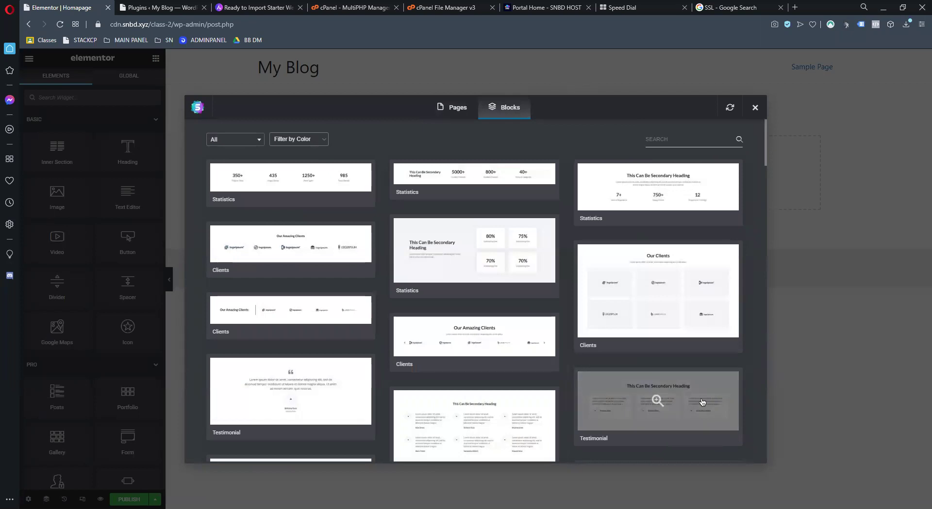
scroll(701, 402, "down", 5)
scroll(476, 388, "up", 5)
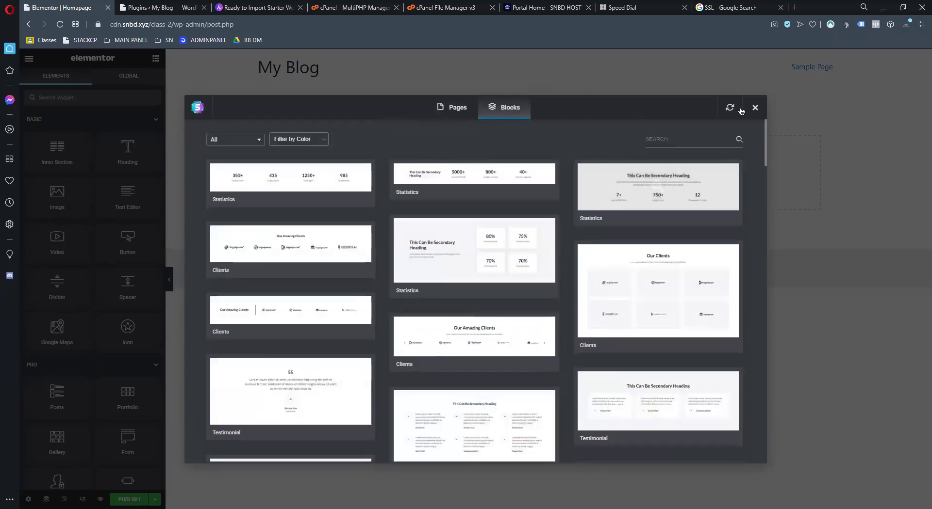
left_click(581, 168)
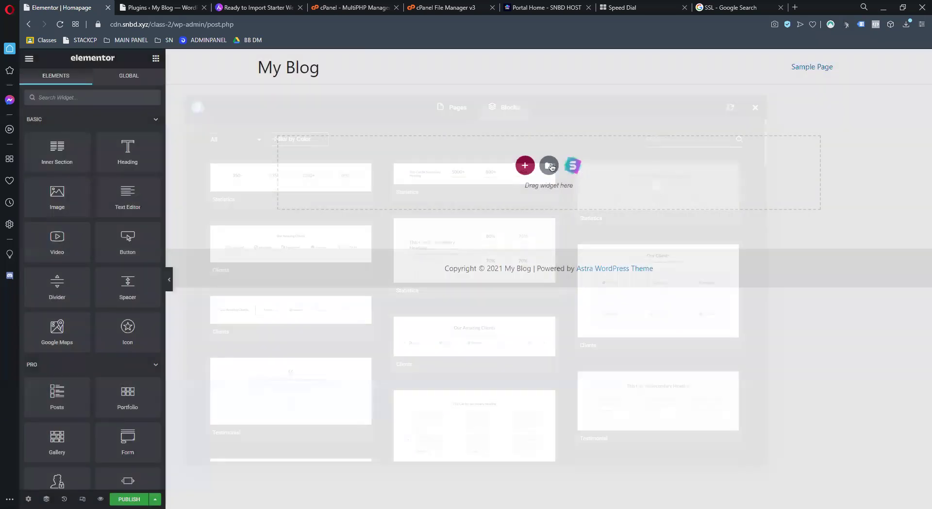
Look through the Elementor library's block templates again, inserting nothing
left_click(549, 166)
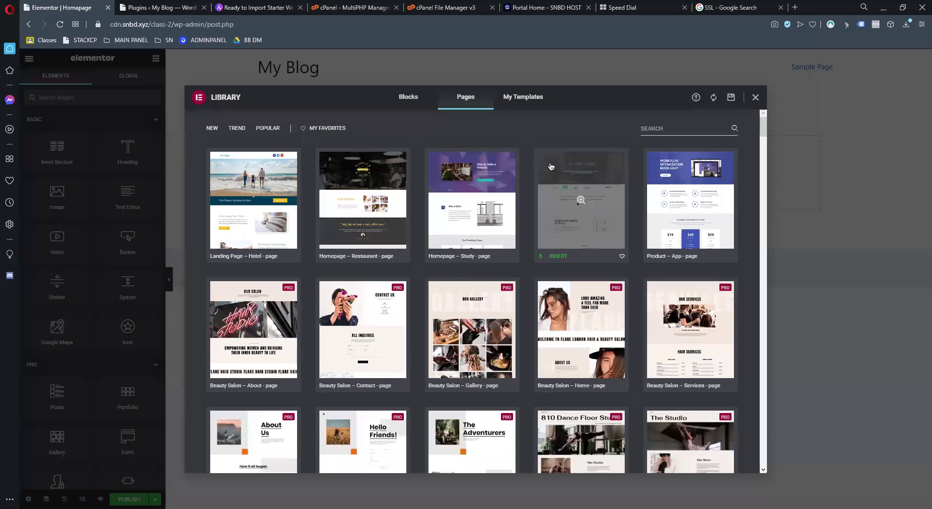
left_click(401, 102)
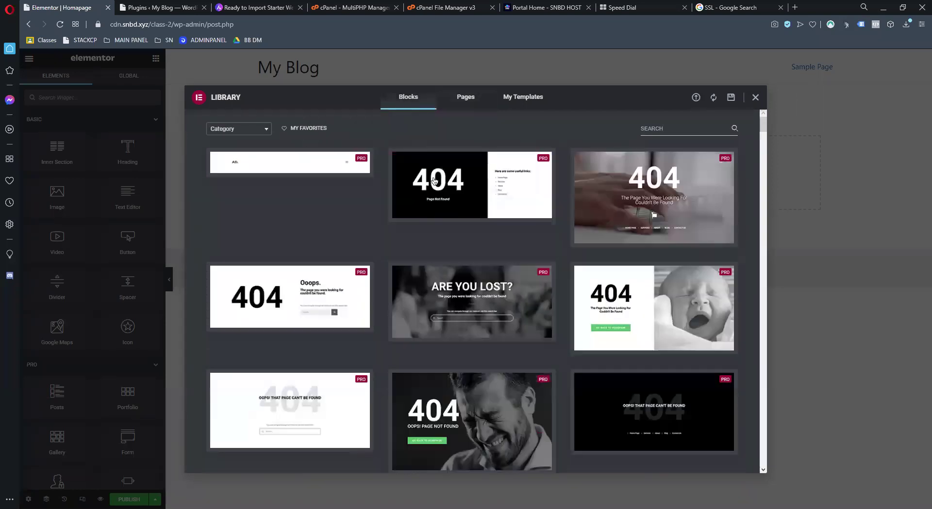
scroll(486, 404, "down", 5)
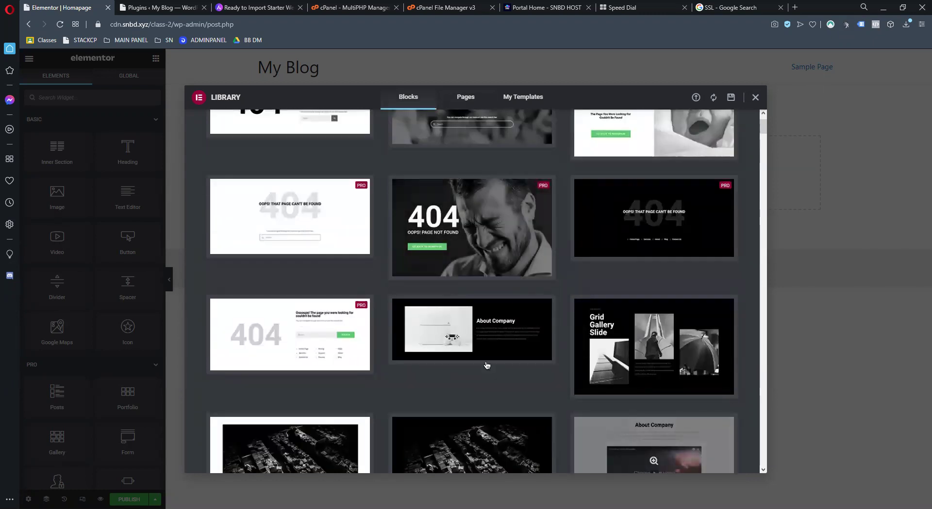
scroll(485, 368, "down", 10)
scroll(513, 262, "down", 5)
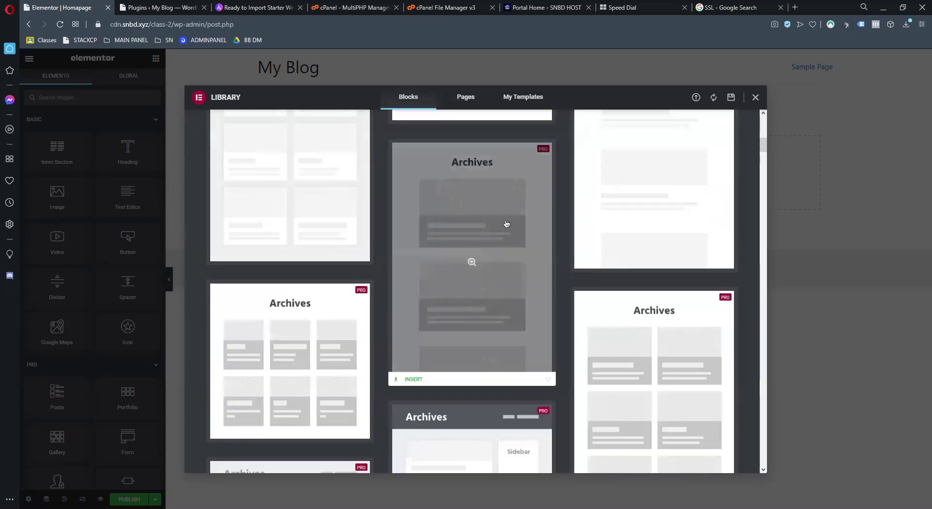
scroll(514, 264, "up", 8)
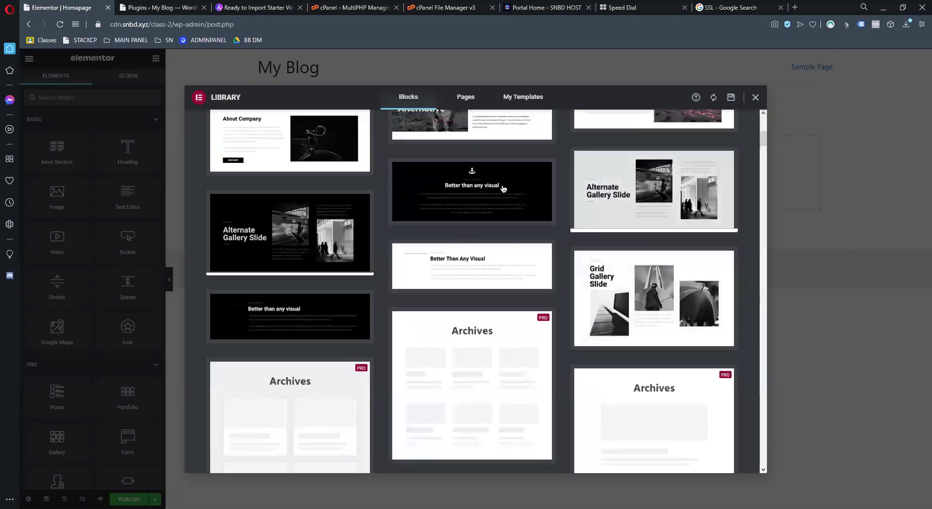
left_click(847, 195)
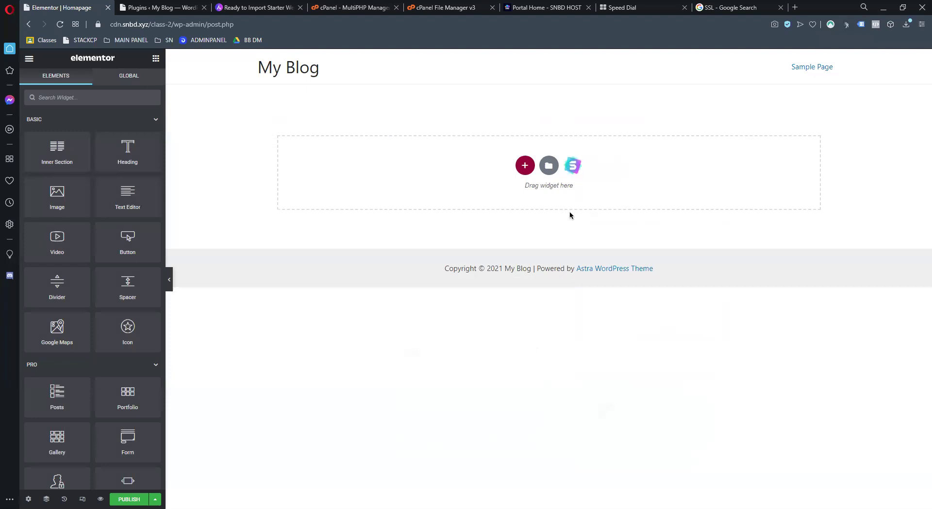
Add a one-column section with Full Width content width and bring up its column options
left_click(519, 167)
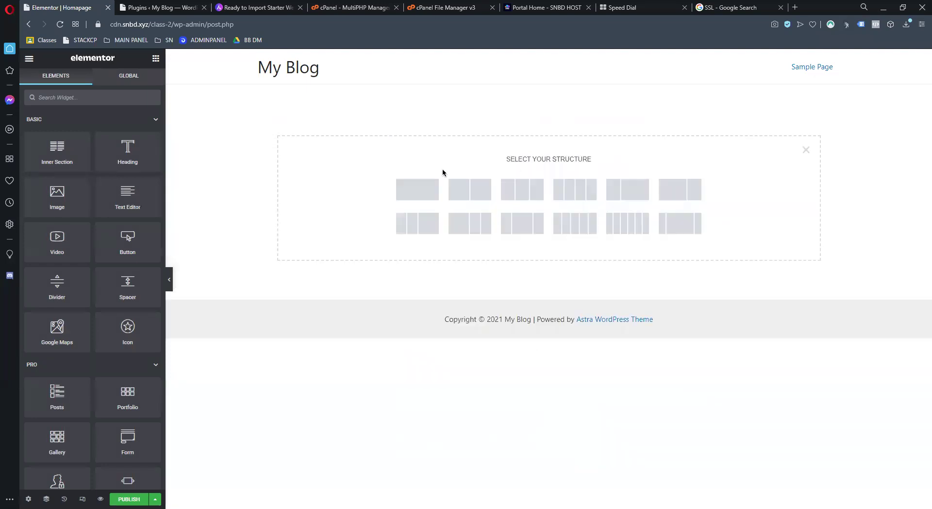
left_click(424, 192)
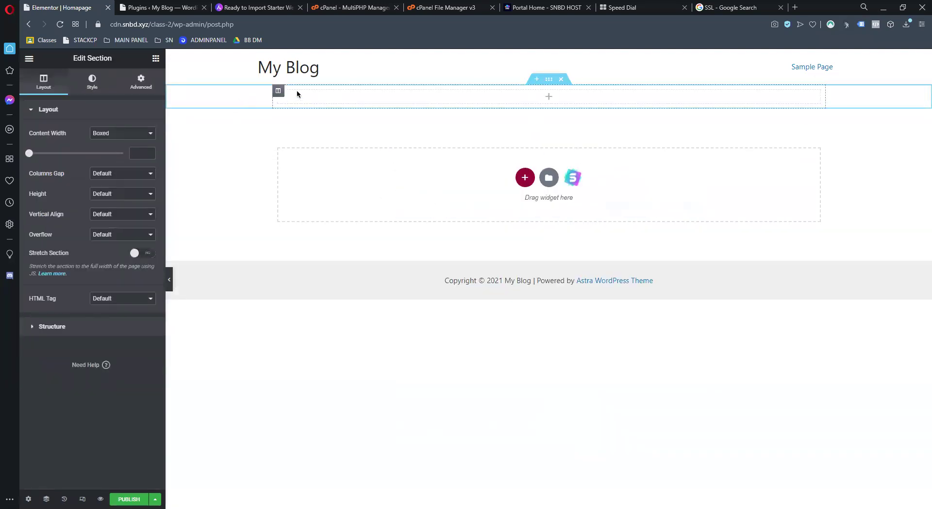
left_click(134, 137)
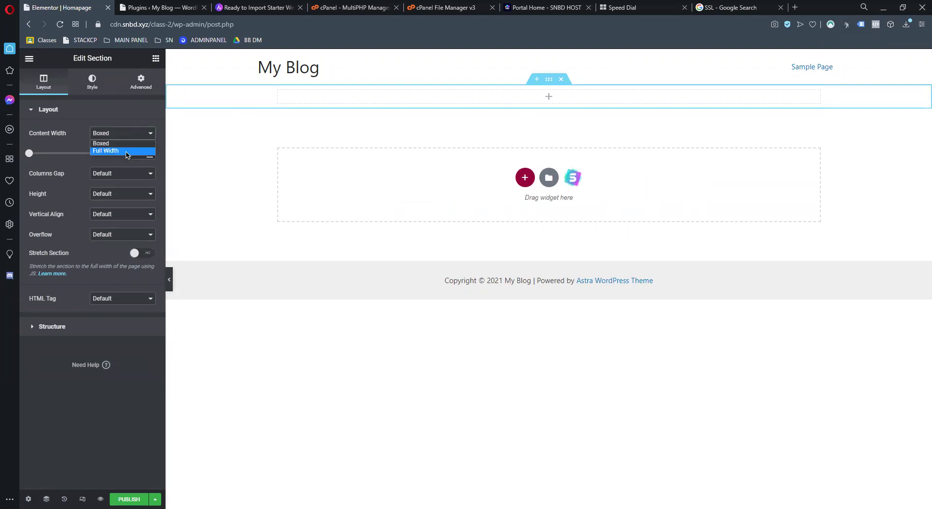
left_click(125, 155)
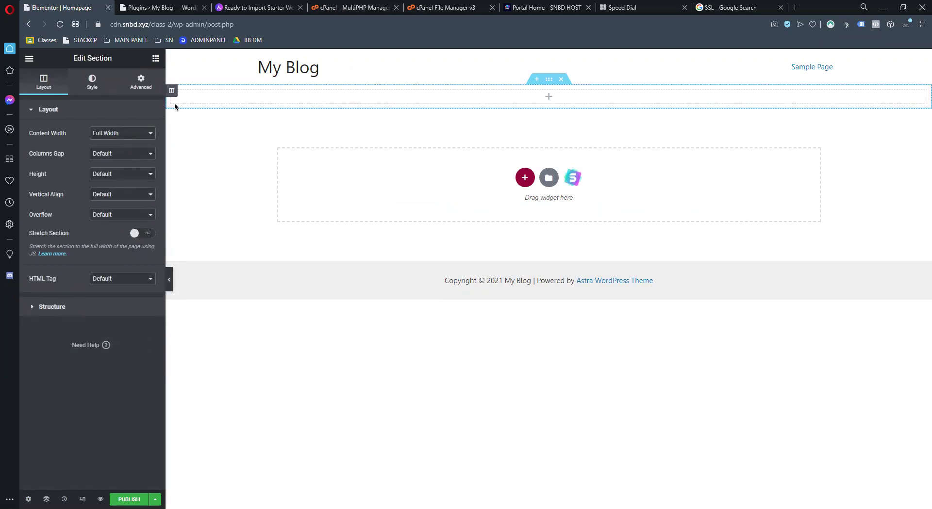
left_click(156, 58)
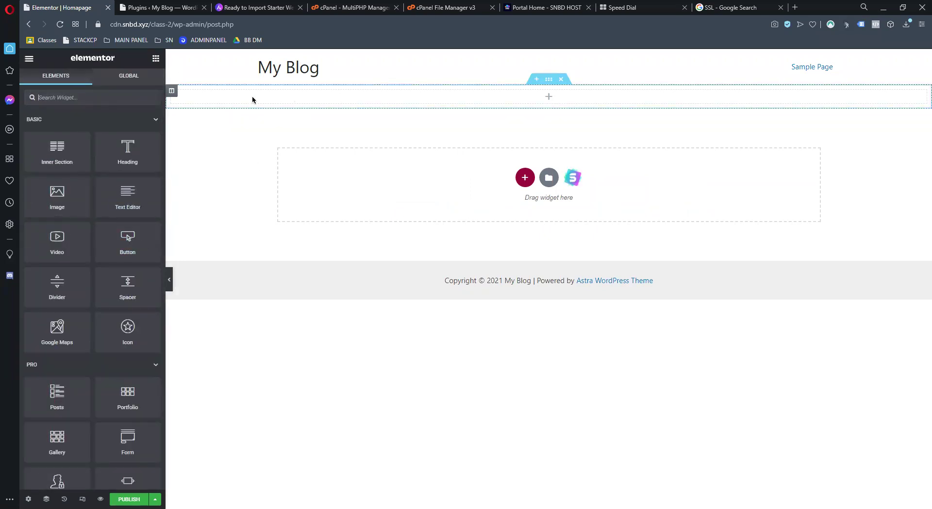
right_click(171, 92)
Give the column a classic background and start choosing its background image
left_click(194, 104)
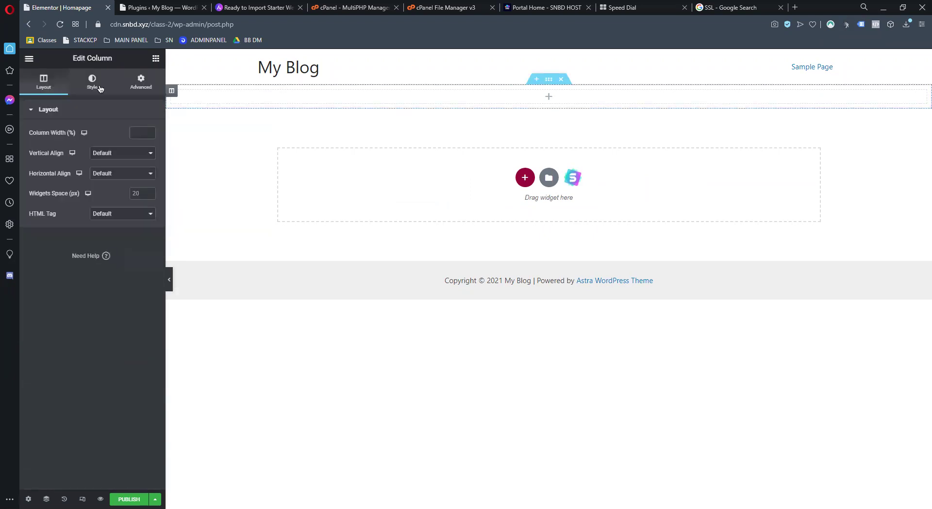
left_click(94, 83)
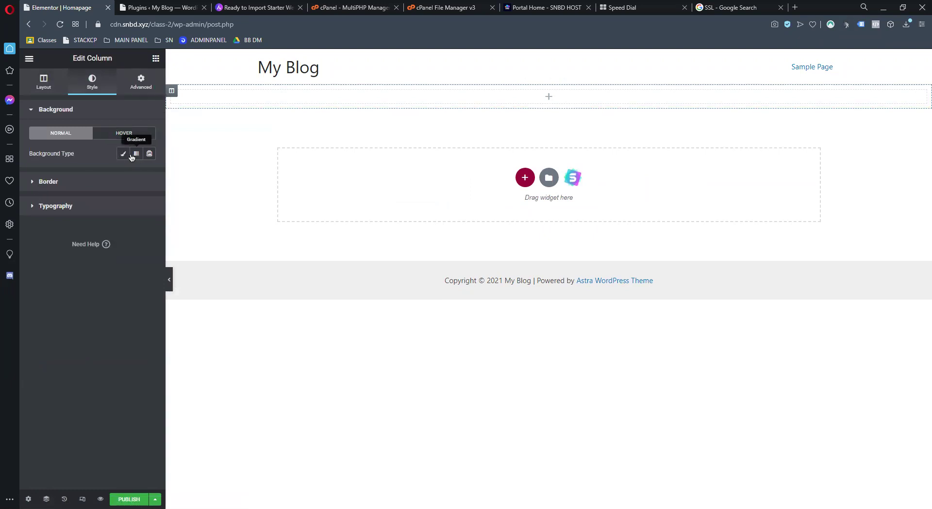
left_click(124, 155)
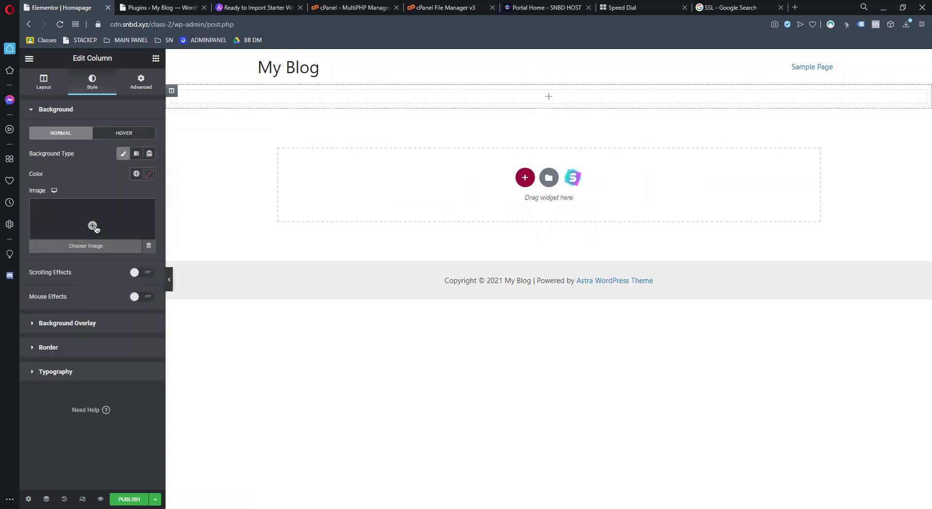
left_click(92, 226)
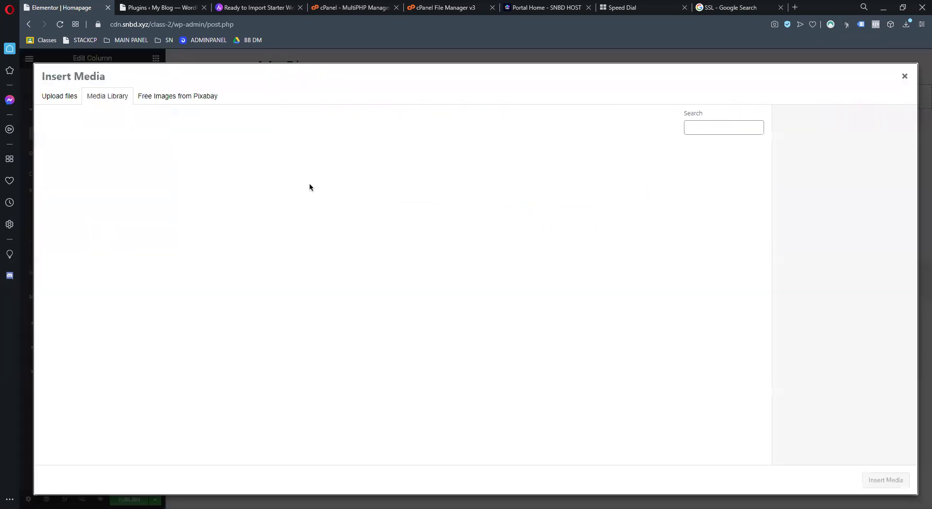
Switch to Upload Files and browse the Desktop folders in the file picker
left_click(59, 95)
left_click(102, 97)
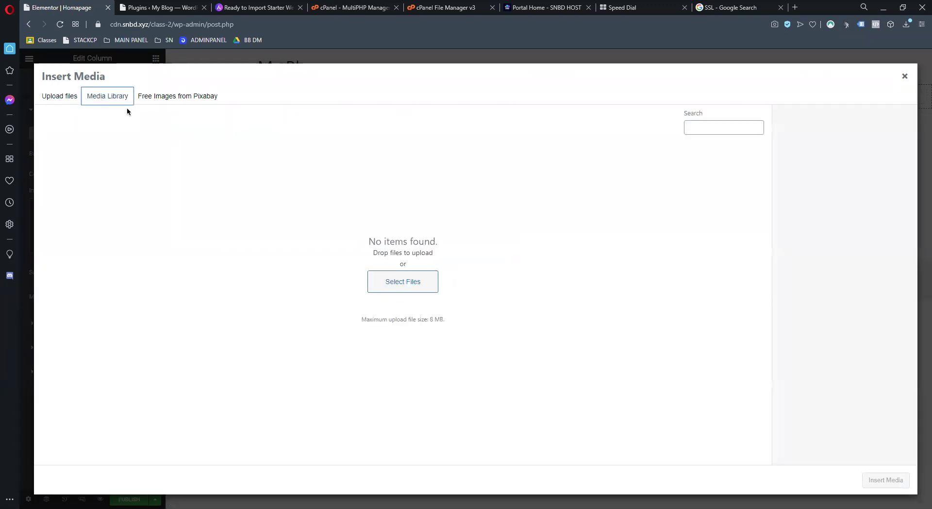
left_click(66, 100)
left_click(461, 264)
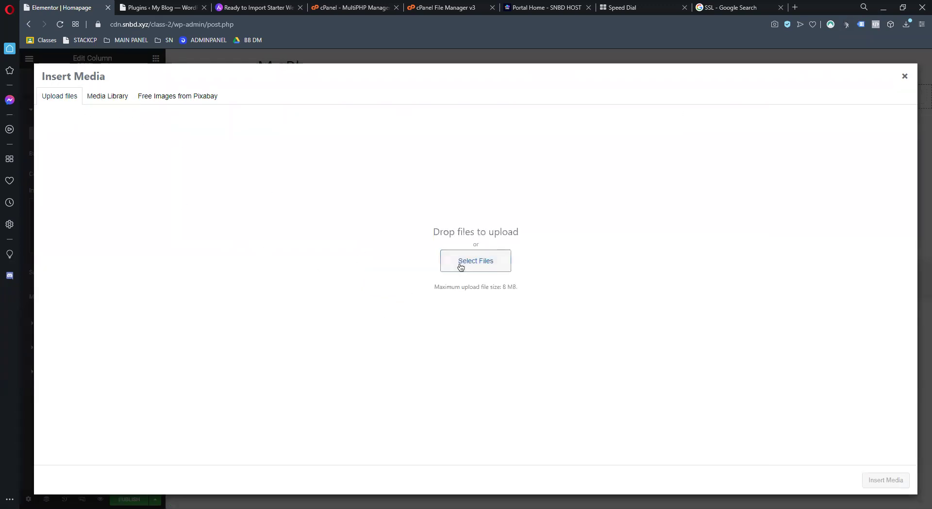
left_click(455, 162)
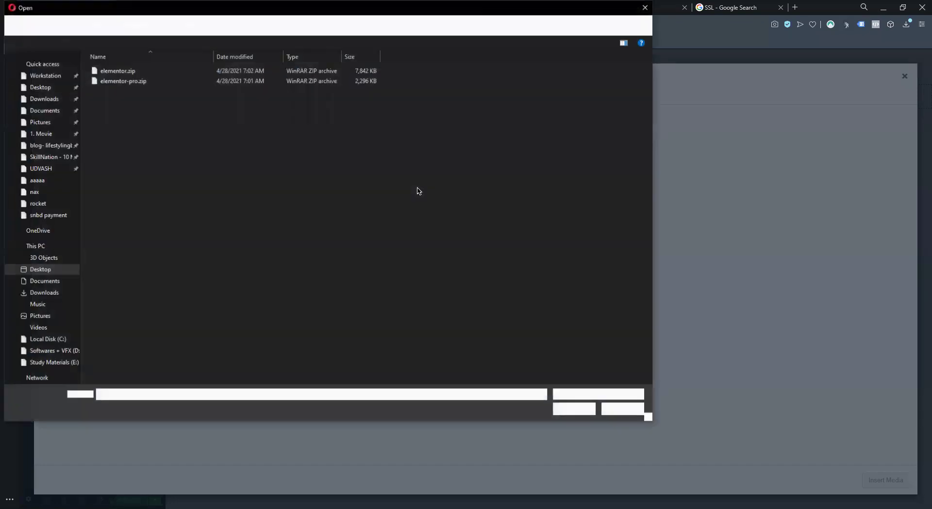
left_click(10, 86)
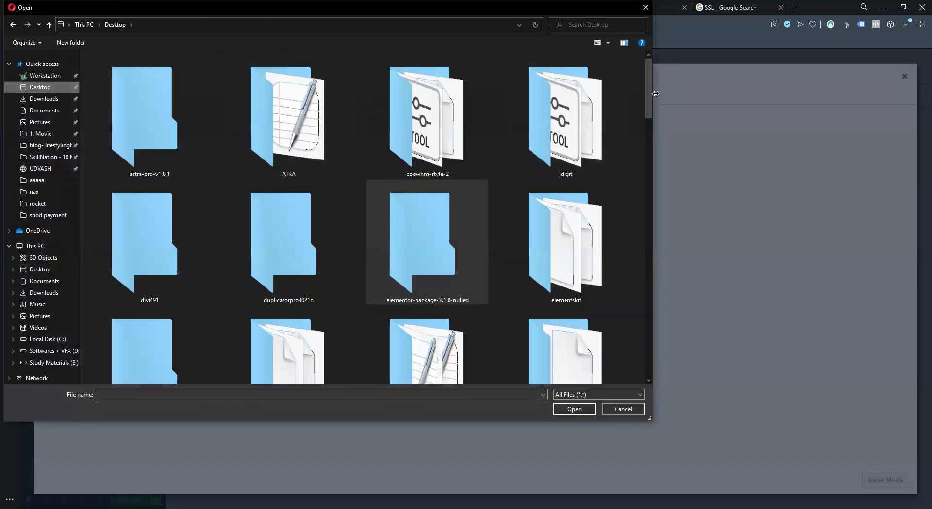
scroll(647, 199, "down", 5)
left_click_drag(647, 199, 646, 251)
scroll(646, 252, "down", 2)
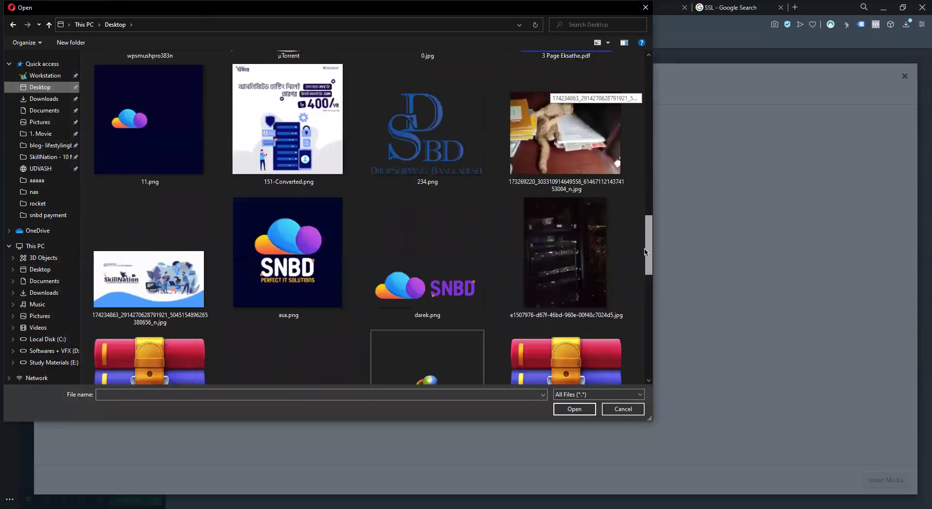
scroll(641, 320, "down", 10)
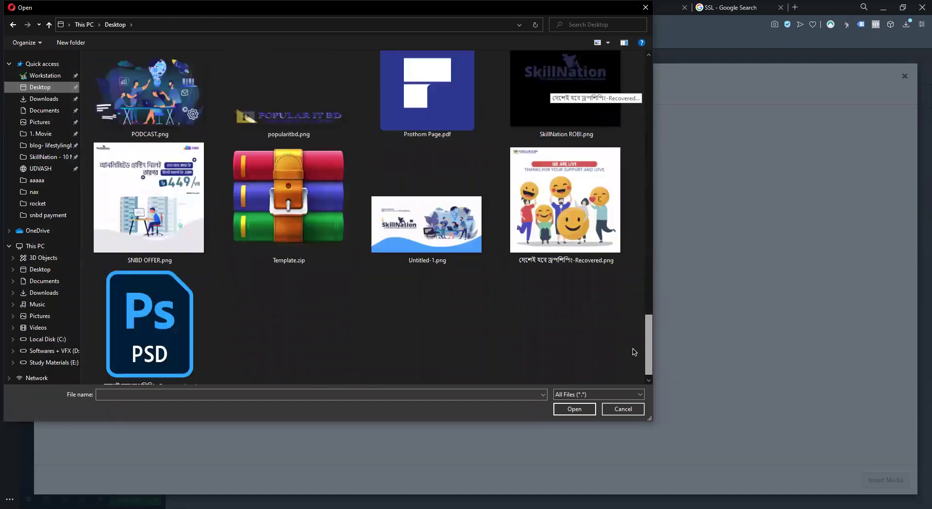
scroll(634, 353, "up", 10)
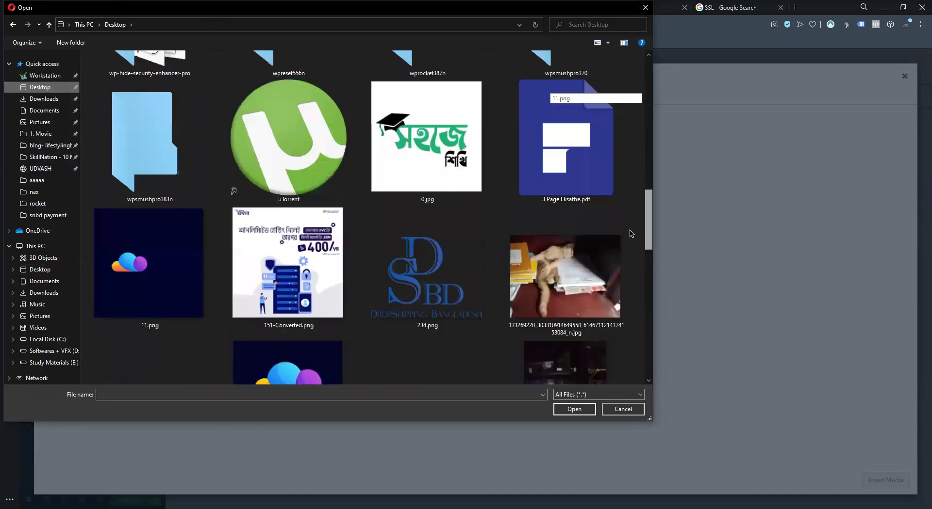
scroll(637, 248, "down", 3)
scroll(233, 78, "up", 3)
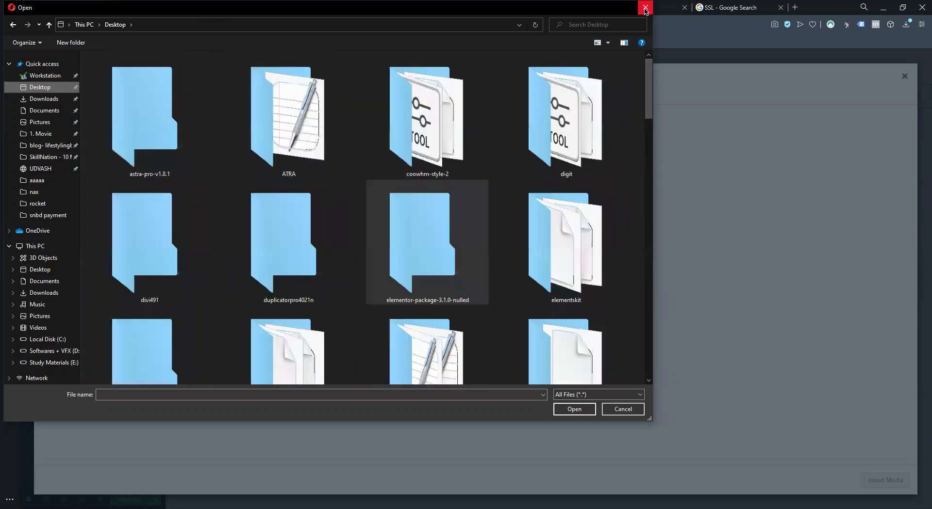
Close the file picker and run a Google image search for 'bangladesh'
left_click(645, 8)
left_click(178, 75)
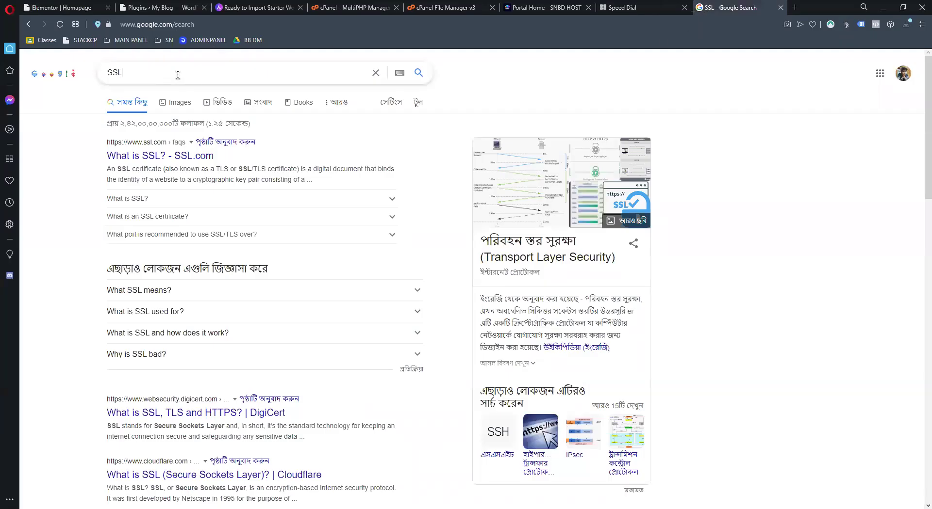
key("ctrl+a")
type("banglade")
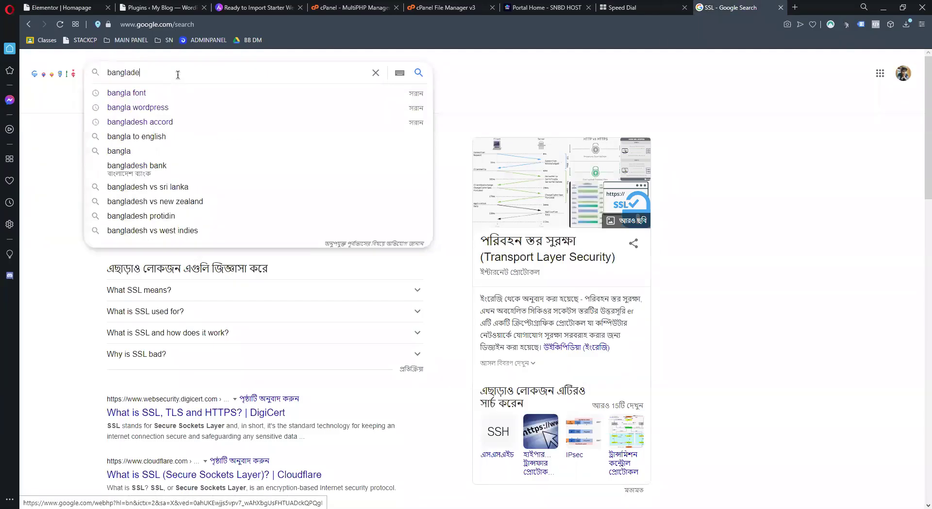
type("sh")
key("Return")
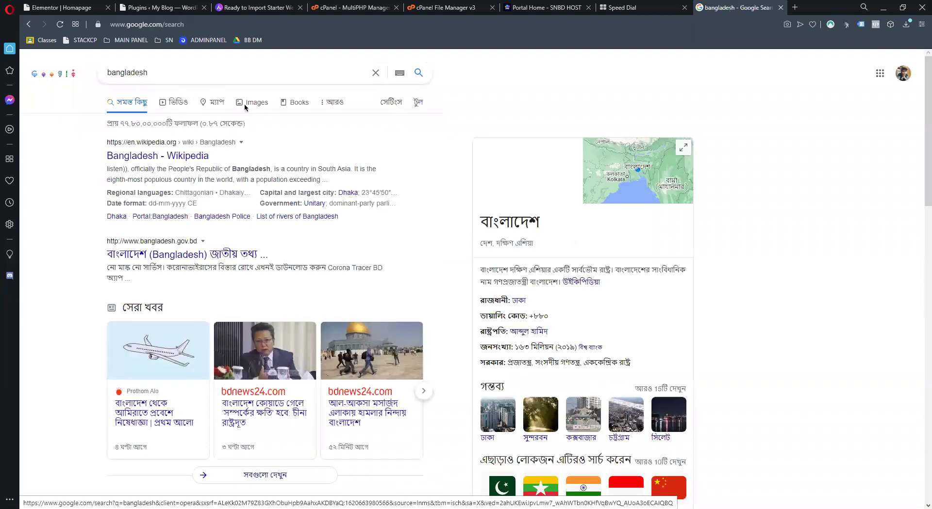
left_click(246, 104)
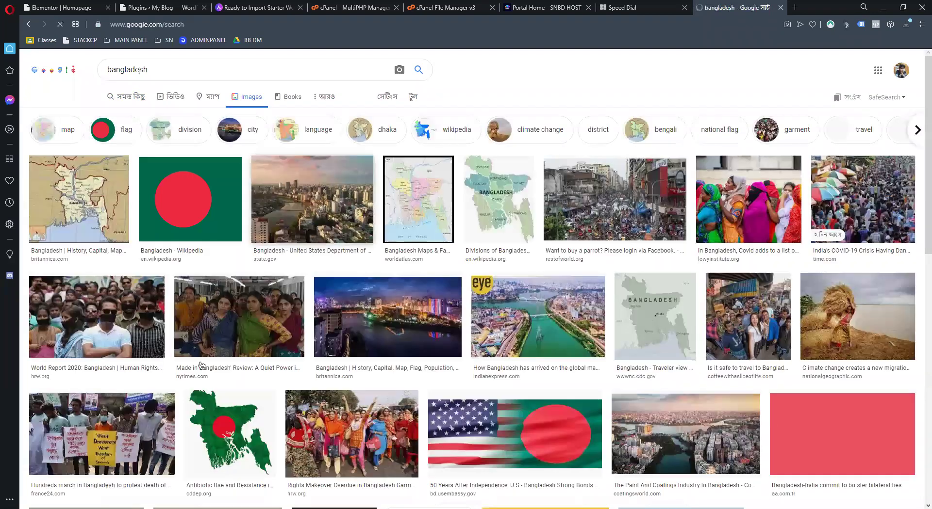
Open the Dhaka skyline photo's source page in a new tab
left_click(313, 213)
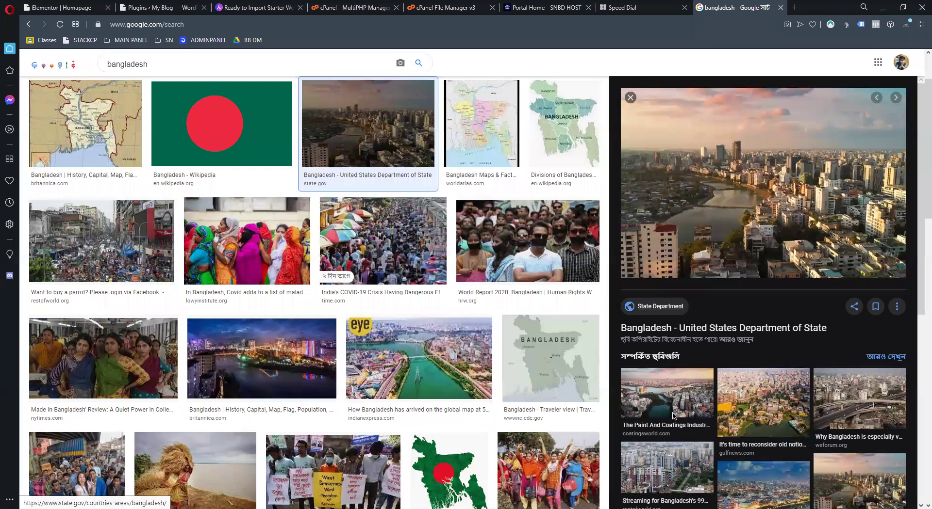
middle_click(740, 191)
right_click(787, 151)
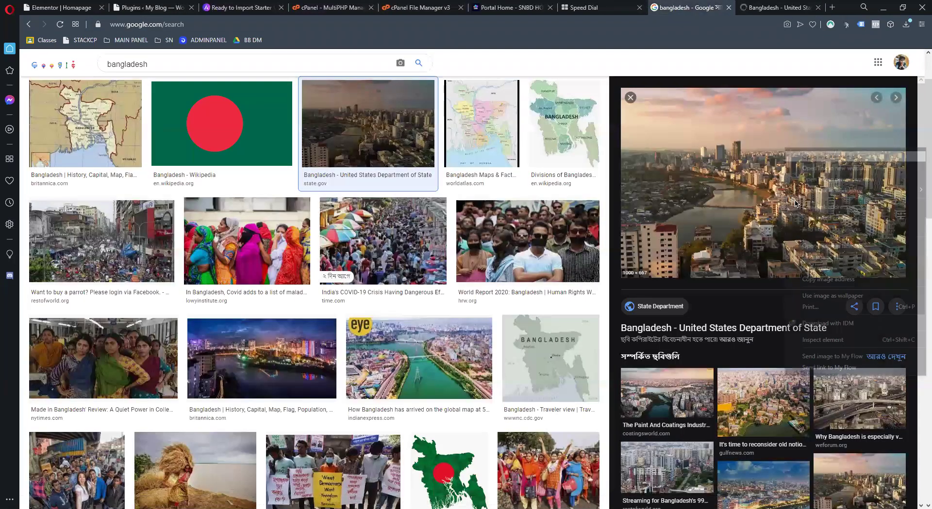
left_click(815, 280)
key("ctrl+Tab")
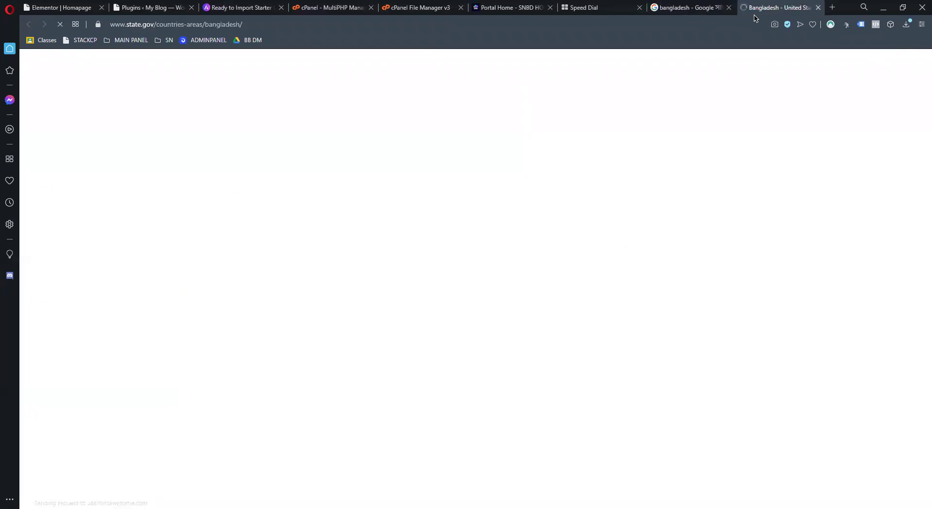
scroll(512, 236, "down", 3)
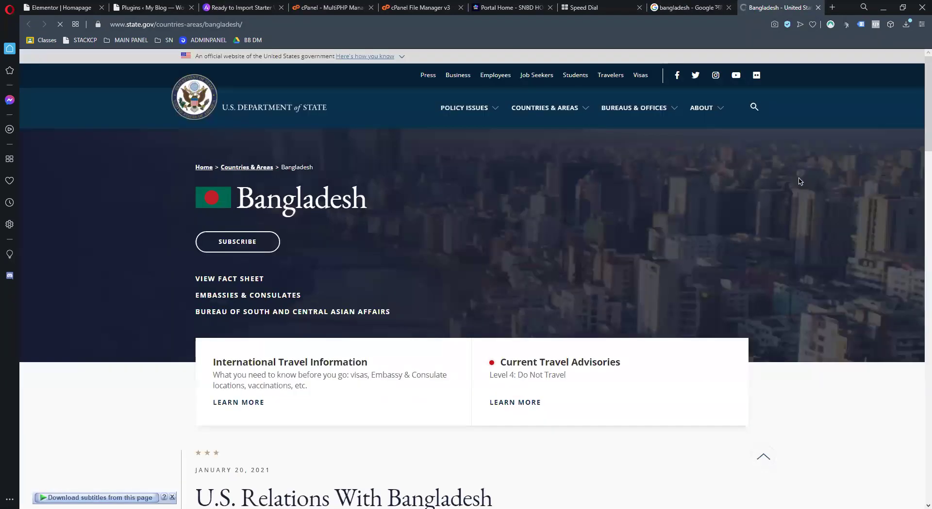
scroll(703, 210, "down", 10)
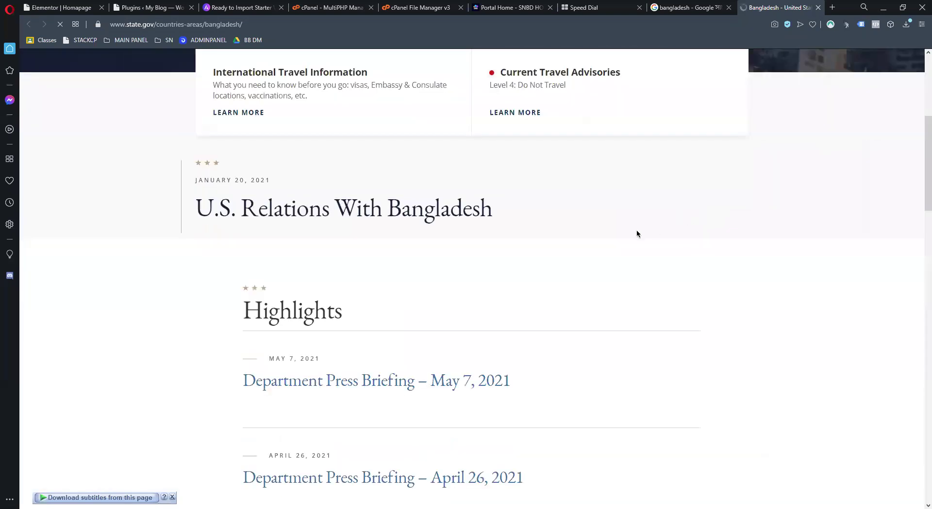
Load the full-size Bangladesh.jpg skyline image and copy it to the clipboard
left_click(473, 24)
type("https://www.state.gov/wp-content/uploads/2019/04/Bangladesh.jpg")
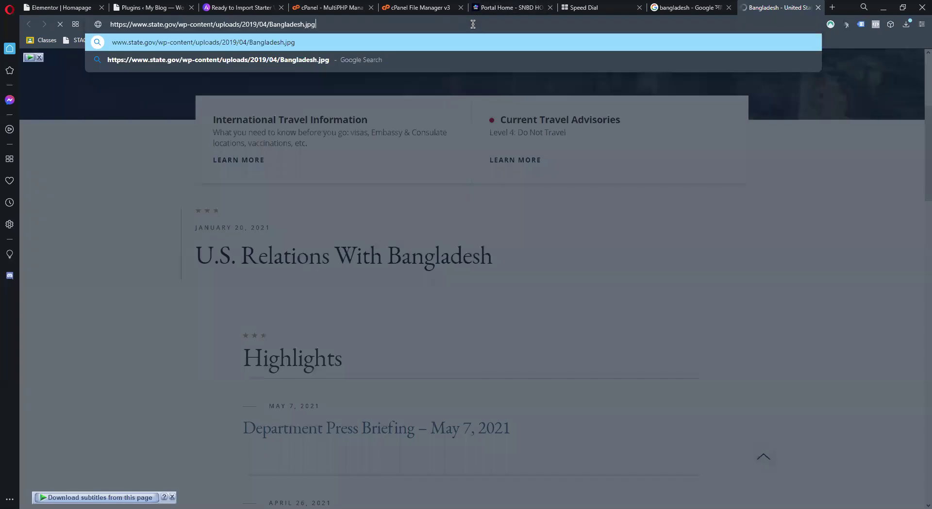
key("Return")
right_click(414, 359)
left_click(461, 390)
right_click(564, 214)
left_click(577, 240)
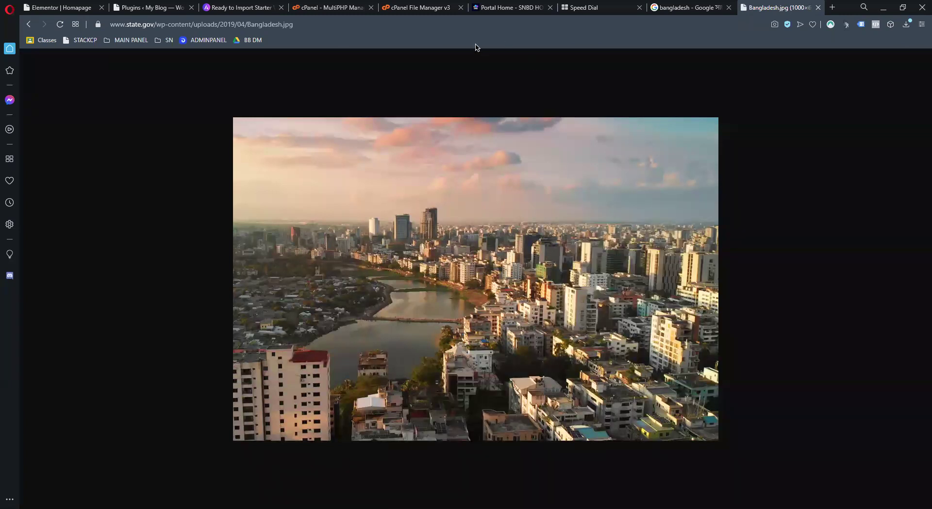
Upload the copied skyline photo in Elementor and insert it as the column background
left_click(148, 7)
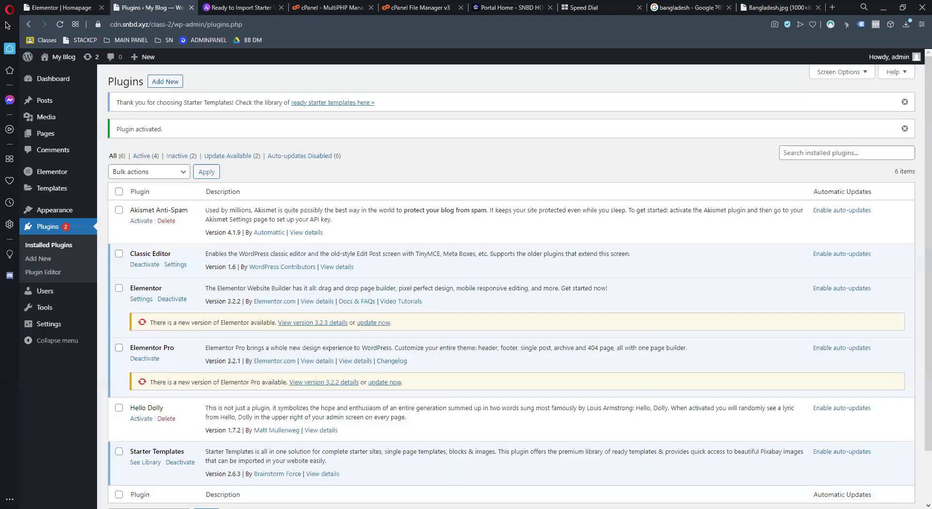
key("ctrl+shift+Tab")
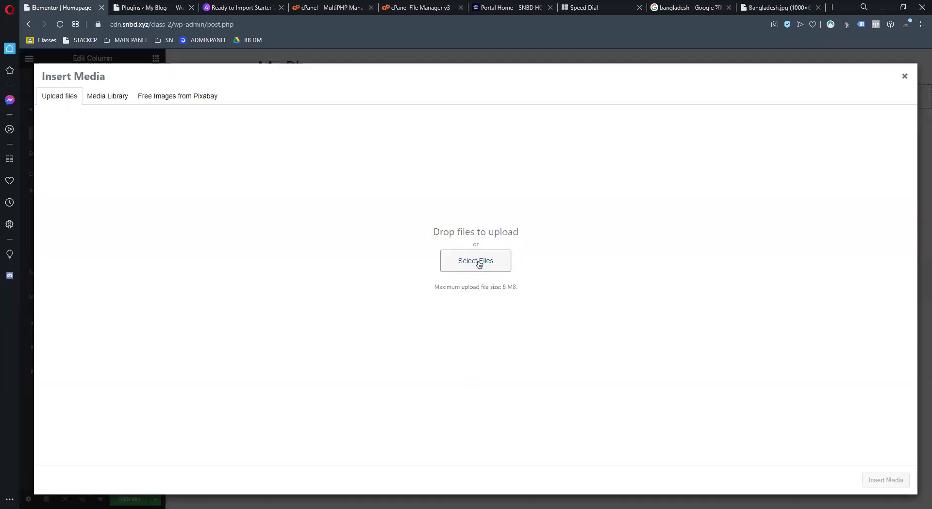
left_click(479, 263)
left_click(353, 105)
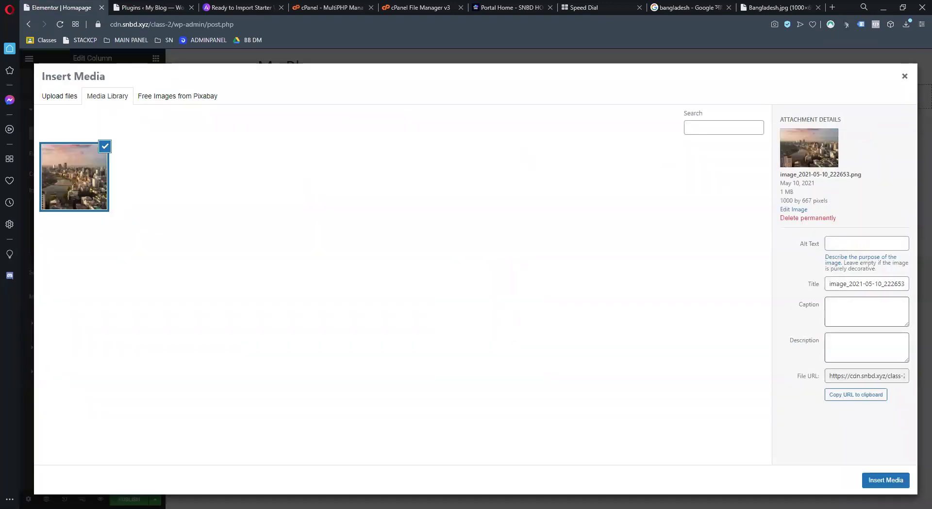
left_click(904, 486)
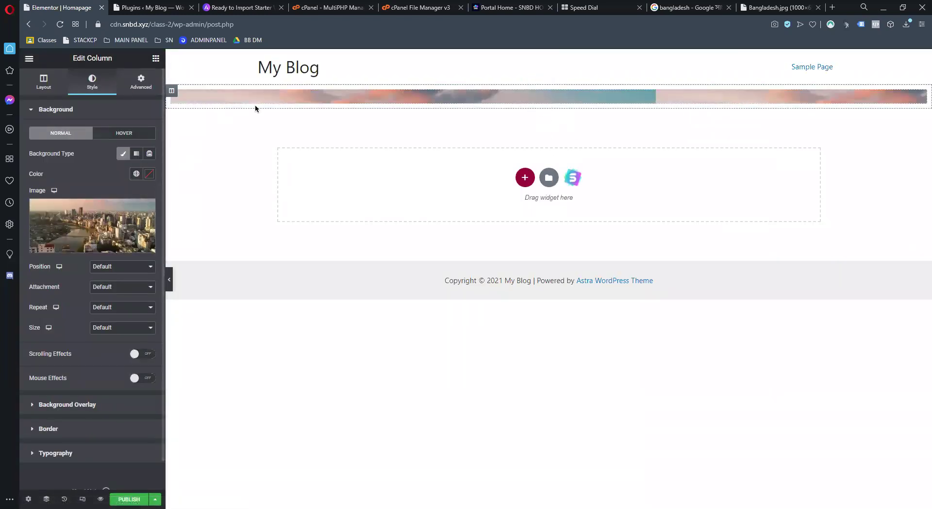
left_click(139, 86)
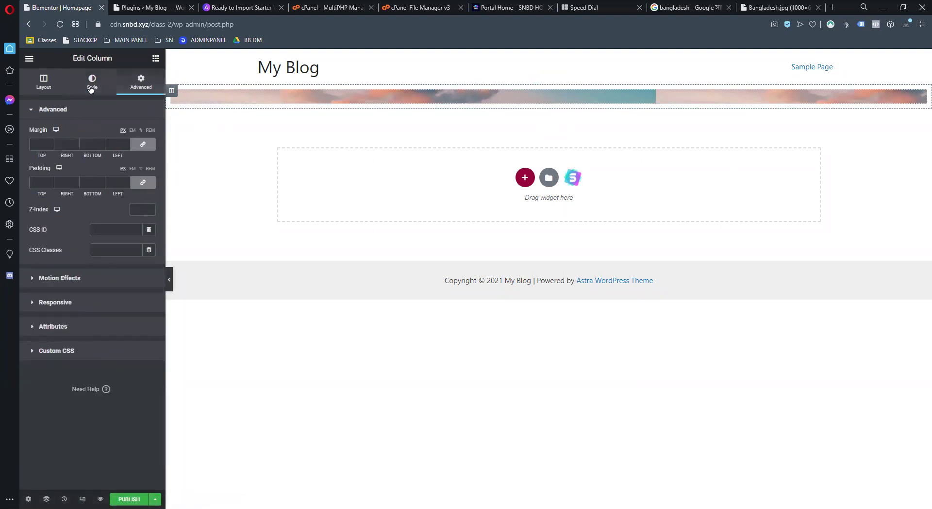
left_click(155, 59)
left_click_drag(122, 286, 454, 97)
left_click_drag(36, 144, 108, 142)
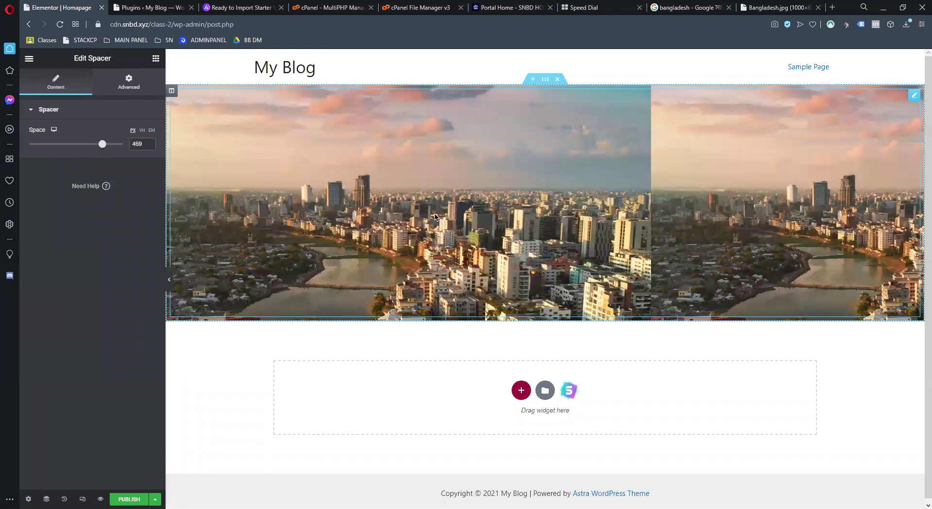
right_click(434, 217)
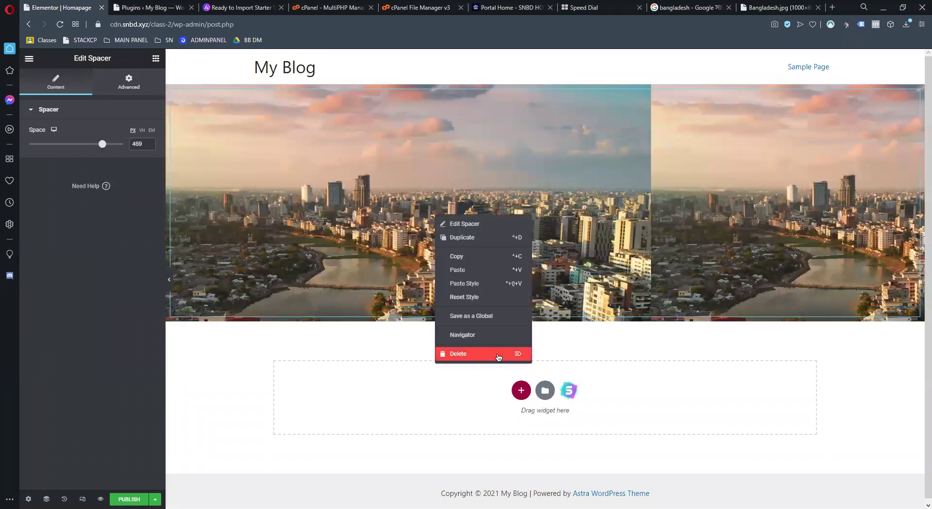
right_click(459, 167)
left_click(485, 307)
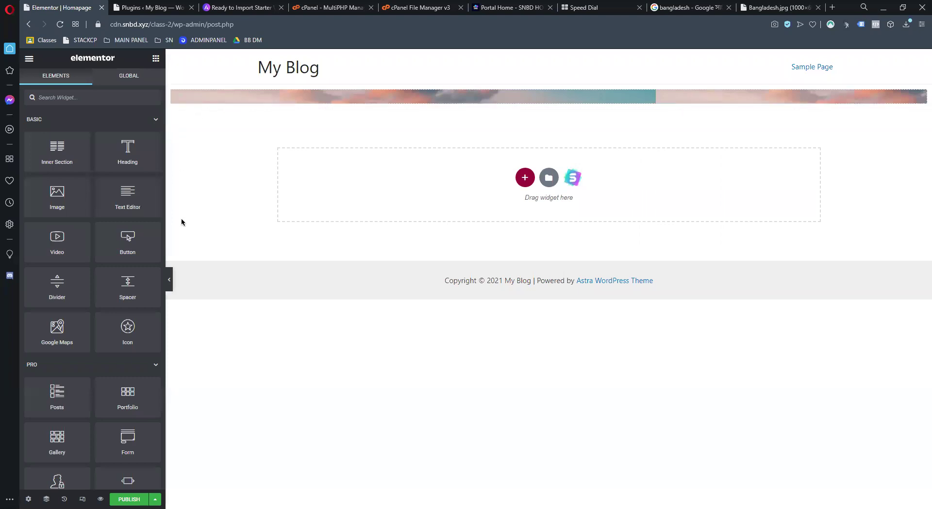
left_click(548, 80)
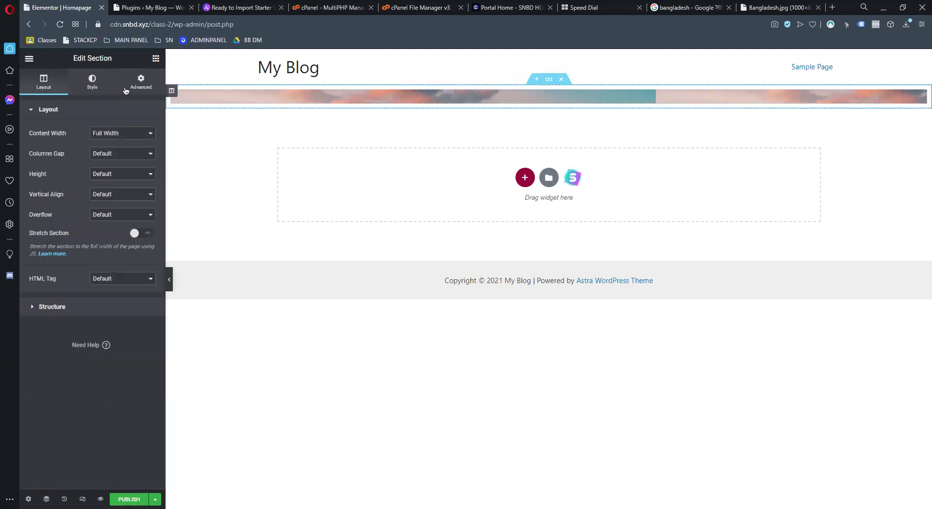
right_click(176, 93)
left_click(186, 101)
left_click(141, 82)
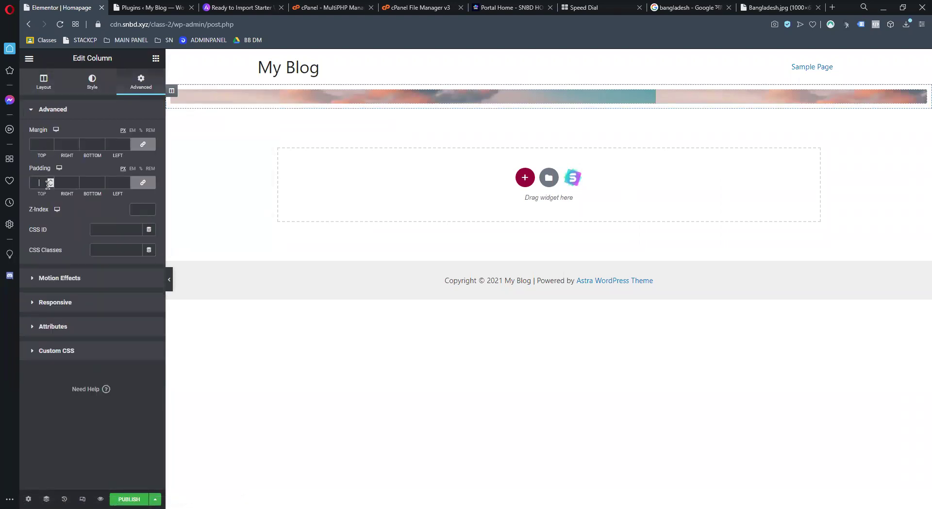
left_click(142, 182)
double_click(92, 182)
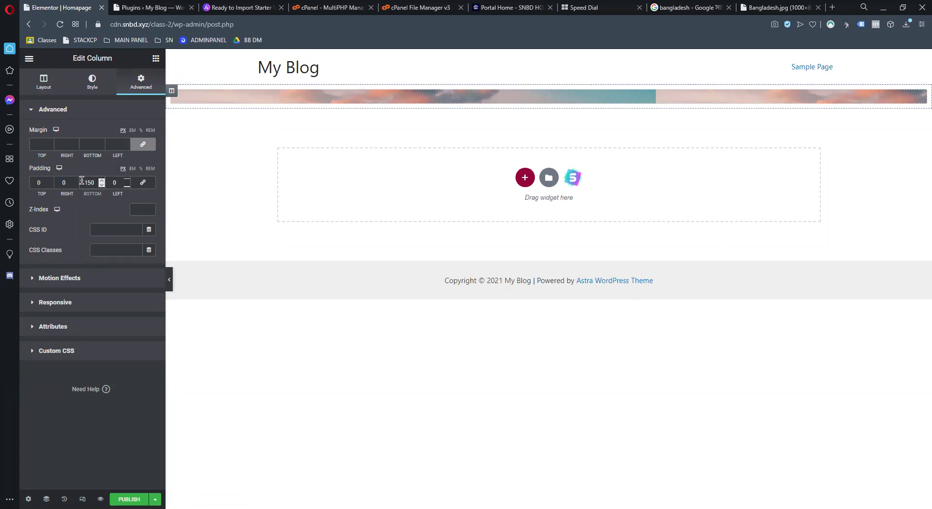
double_click(93, 183)
left_click(142, 145)
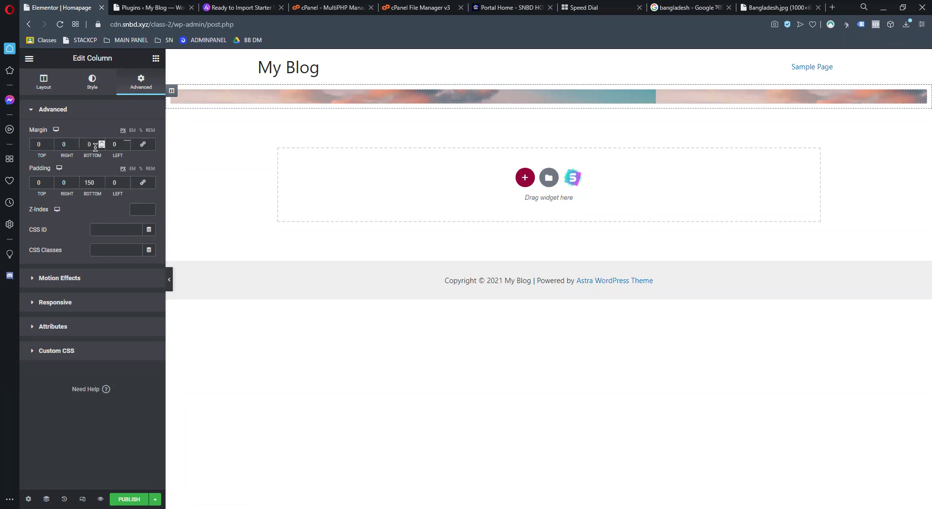
double_click(83, 142)
left_click(222, 105)
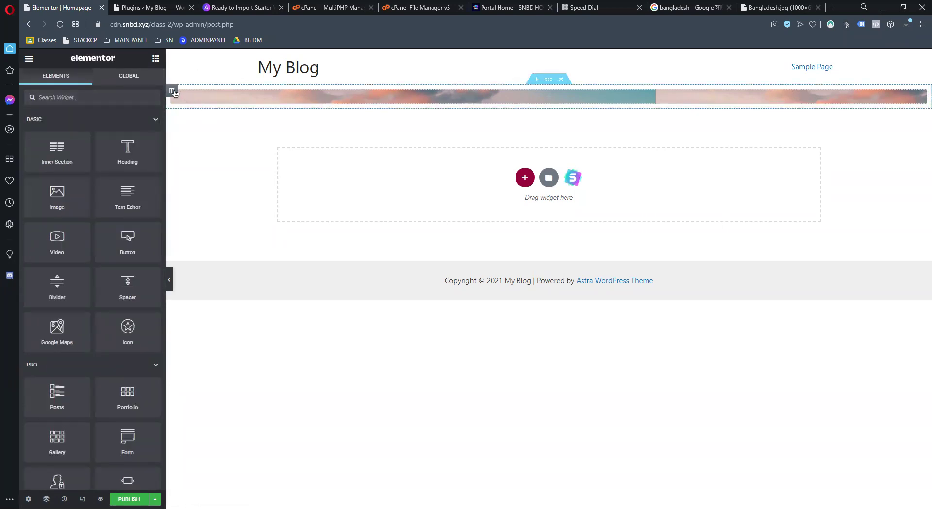
right_click(174, 92)
left_click(198, 105)
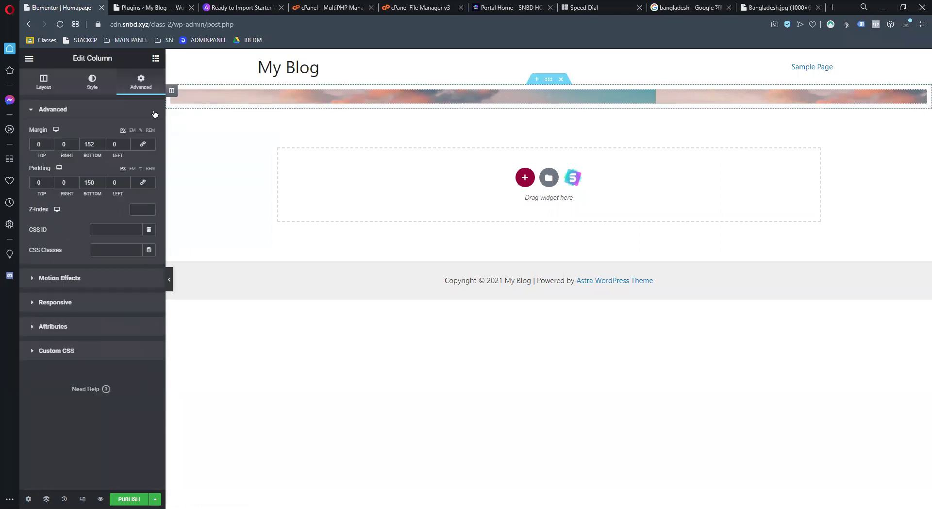
left_click(97, 140)
type("150")
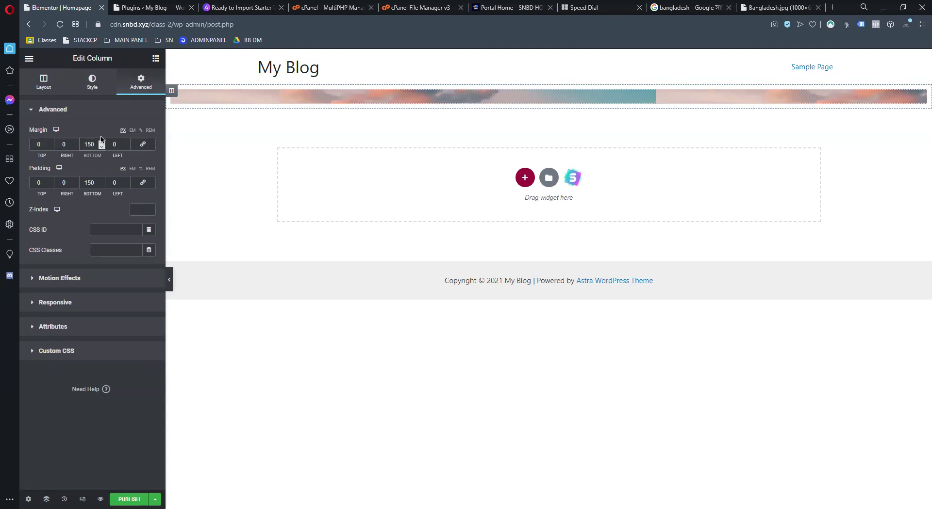
left_click(142, 144)
left_click(142, 183)
double_click(90, 182)
left_click(101, 185)
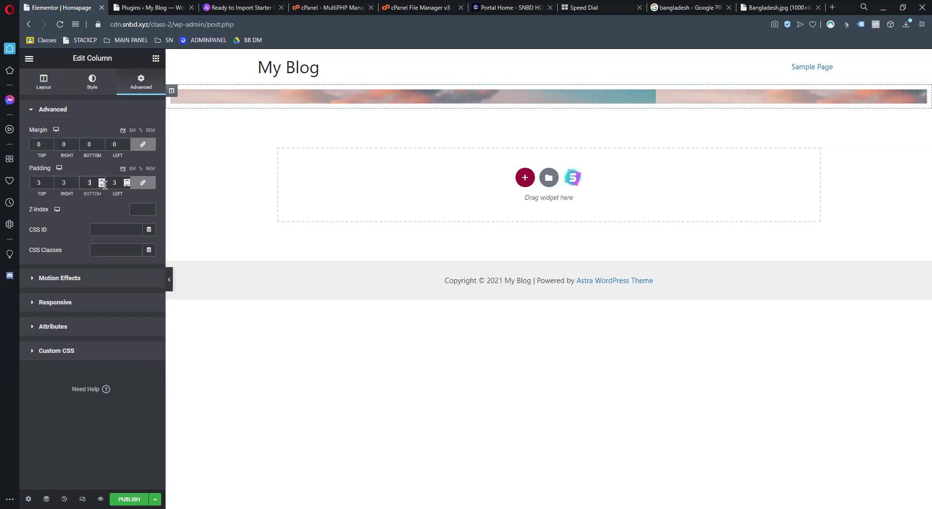
Drag a Heading widget into the skyline banner
left_click(156, 58)
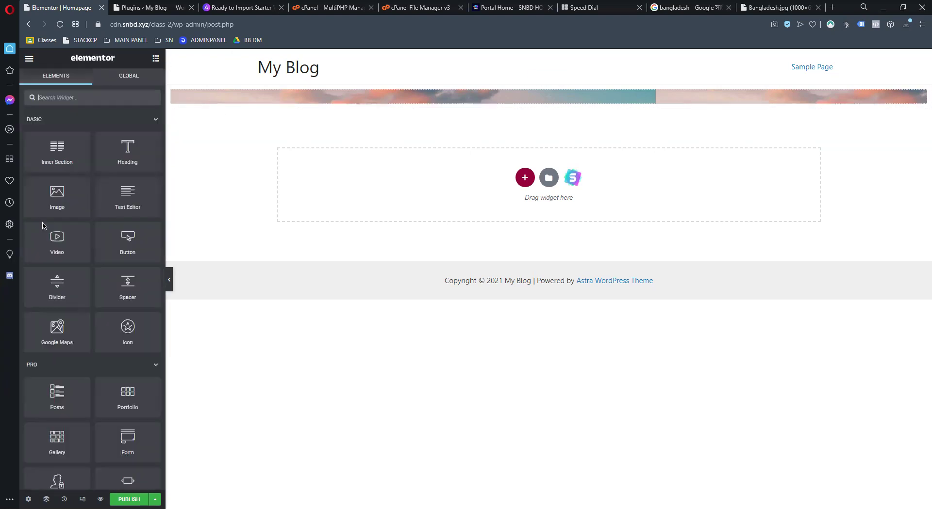
left_click_drag(128, 148, 472, 99)
left_click(141, 82)
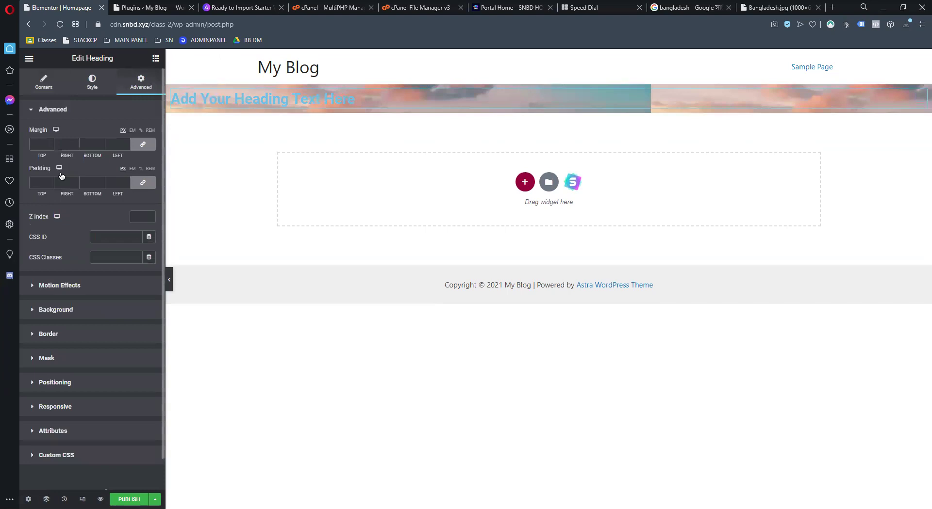
Unlink the heading's padding and set its bottom padding to 350 px
left_click(144, 183)
left_click(98, 184)
type("150")
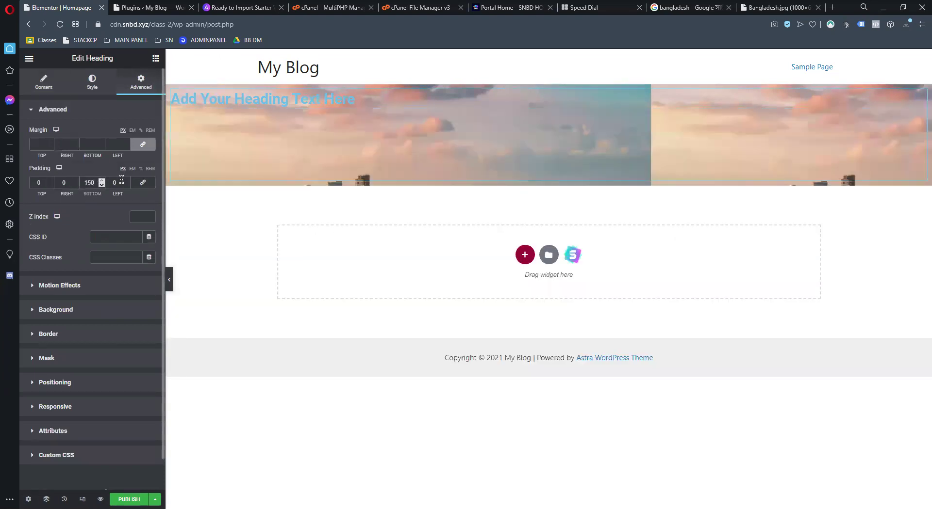
left_click_drag(96, 181, 85, 181)
key("BackSpace")
type("2")
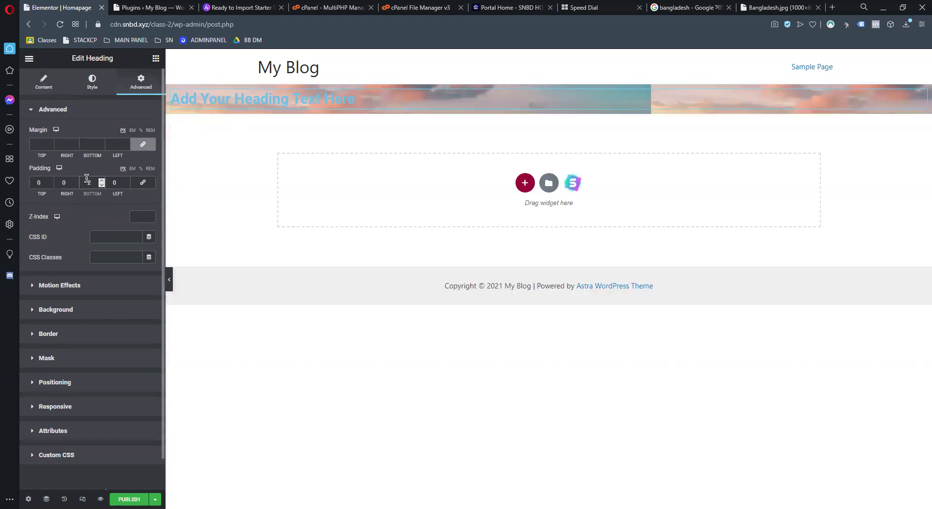
type("50")
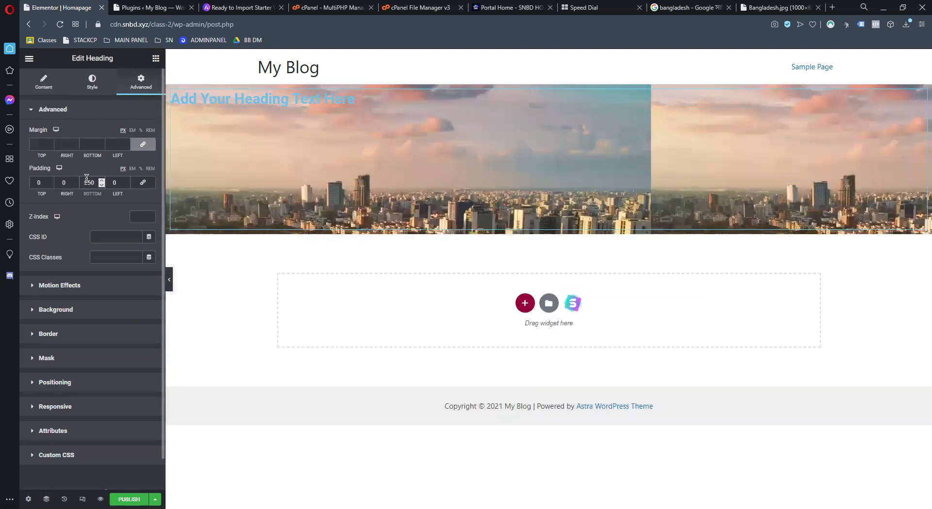
key("BackSpace")
key("BackSpace")
key("BackSpace")
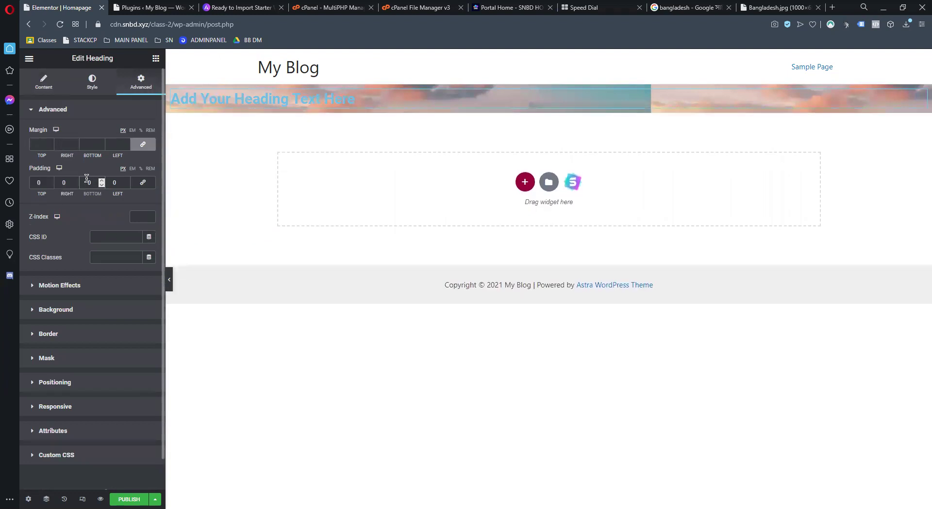
type("5502")
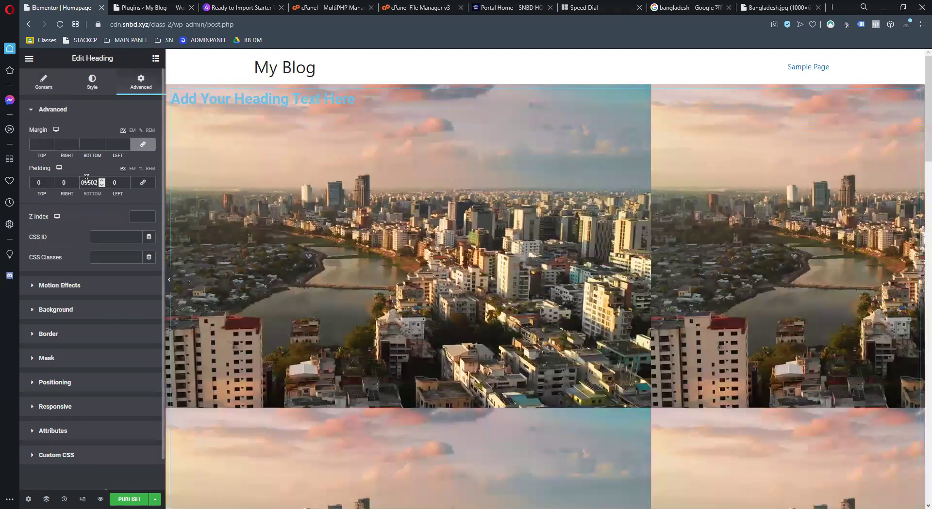
key("BackSpace")
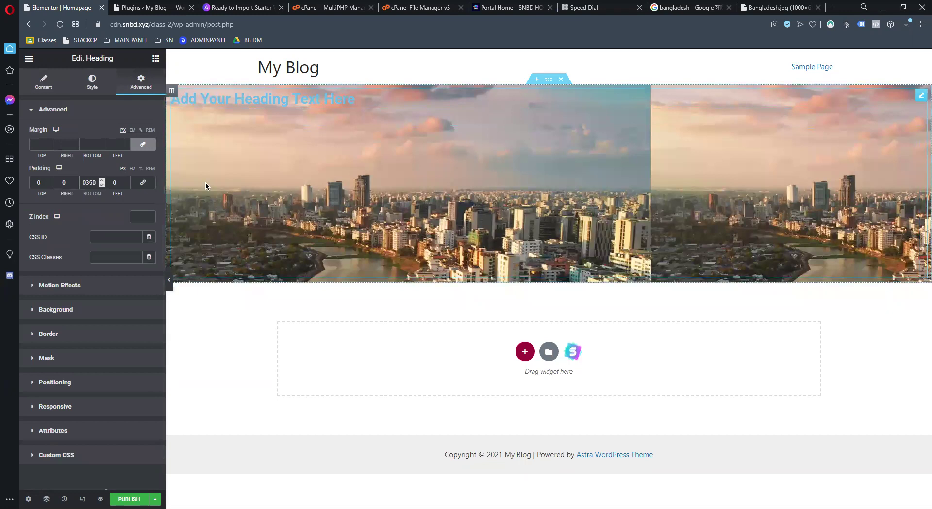
Reselect the heading and look over its Custom CSS, Style and Content settings
right_click(435, 173)
left_click(461, 179)
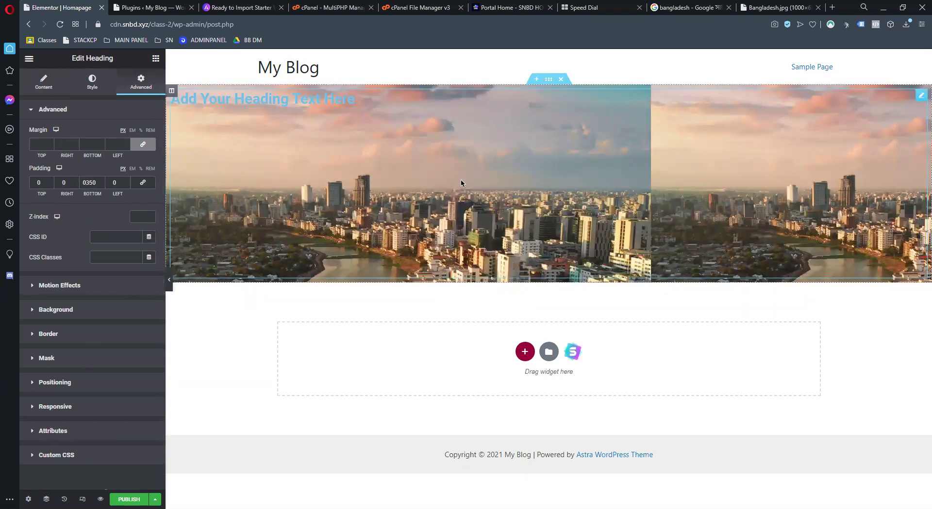
left_click(66, 455)
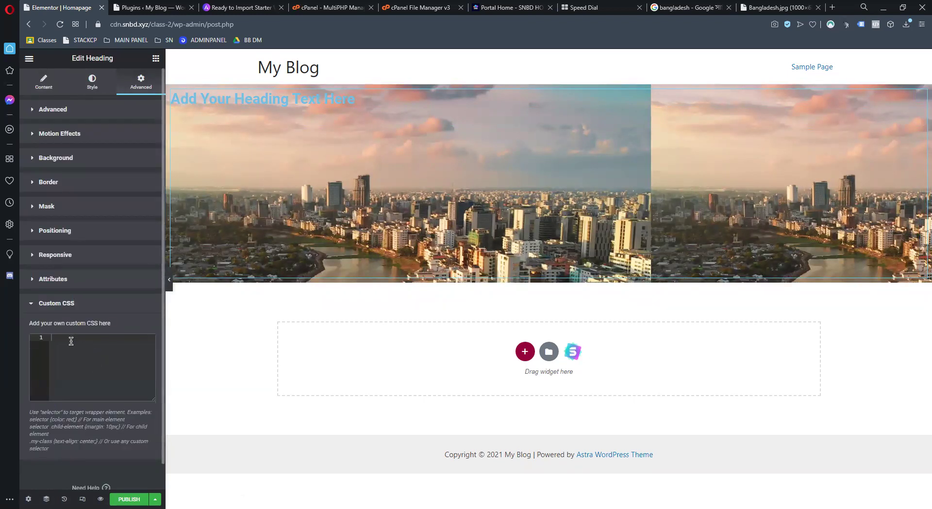
left_click(112, 84)
left_click(42, 83)
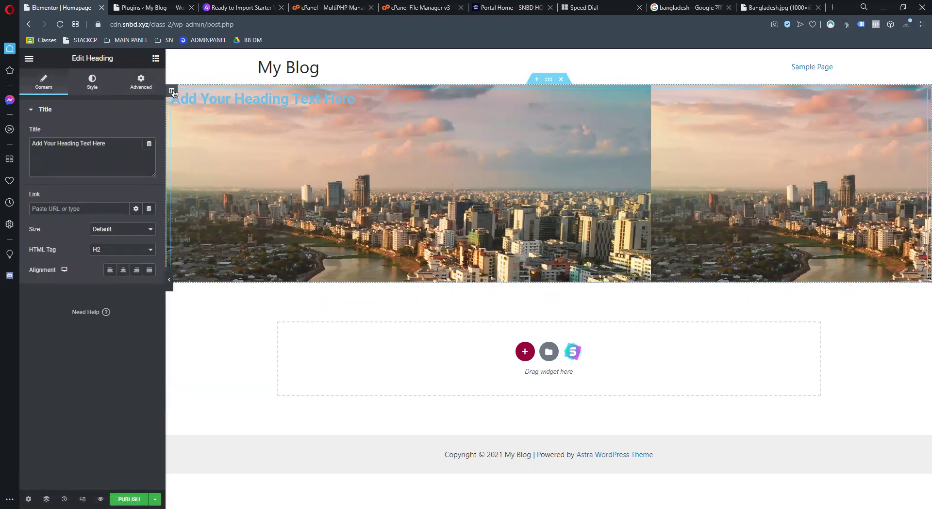
Set the column's background image Repeat to No-repeat
right_click(171, 96)
left_click(184, 99)
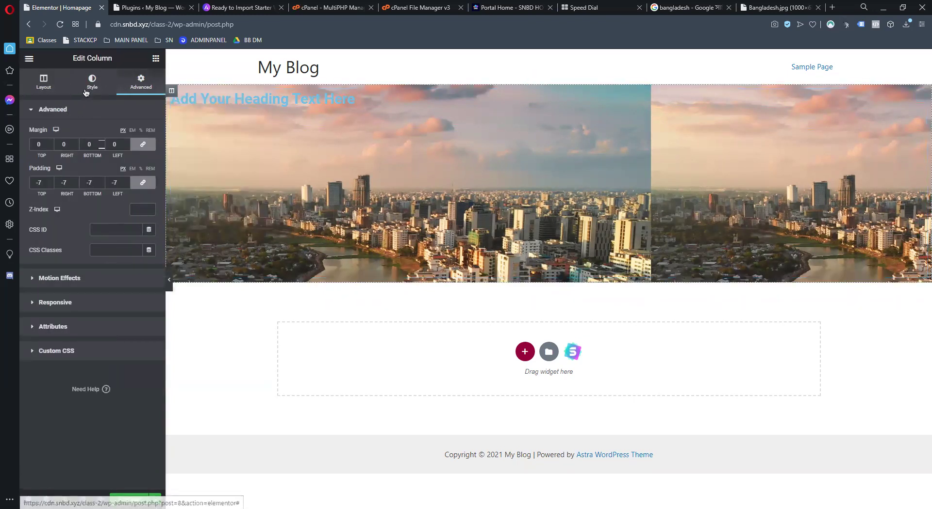
left_click(87, 91)
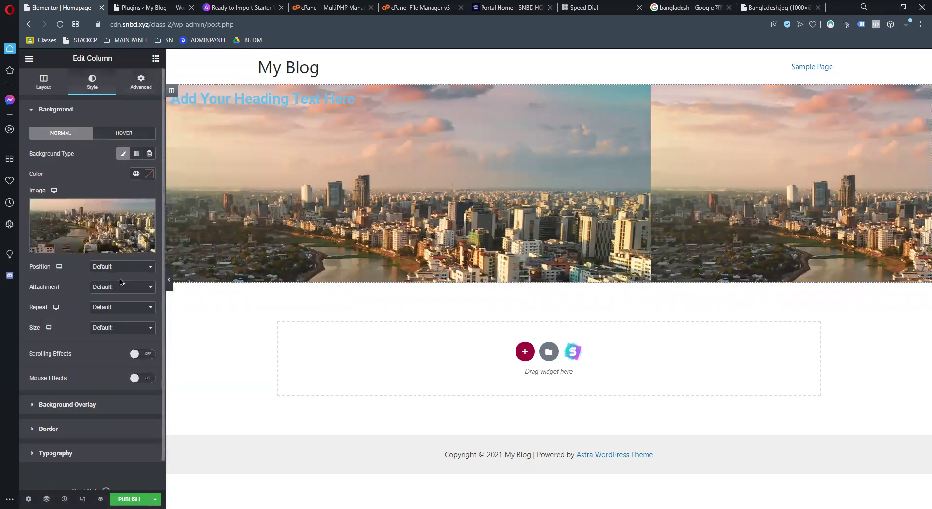
left_click(133, 308)
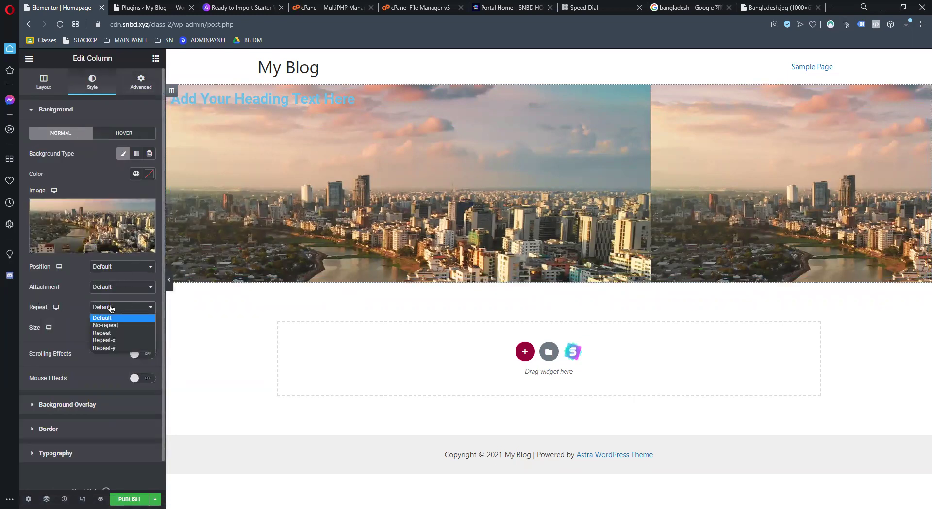
left_click(113, 326)
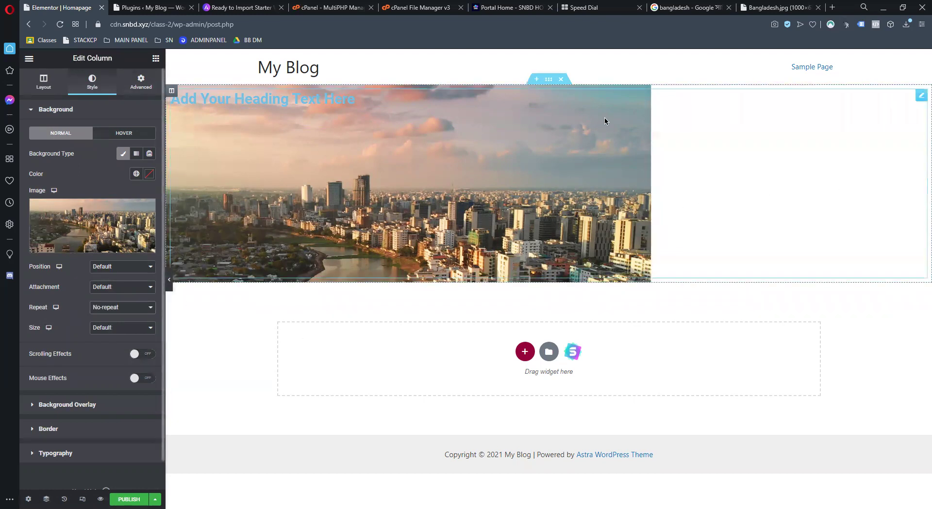
Set the background image Size to Cover
mouse_move(125, 238)
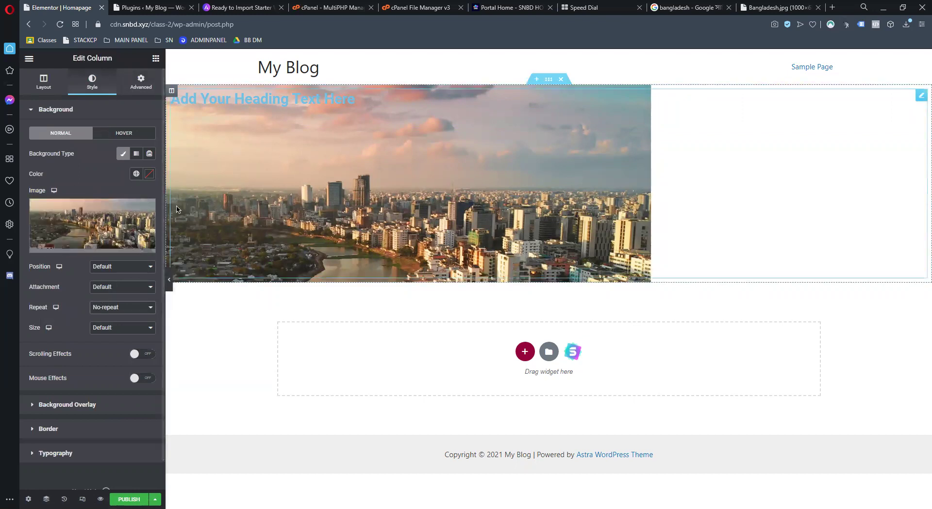
left_click(134, 310)
left_click(75, 332)
left_click(121, 328)
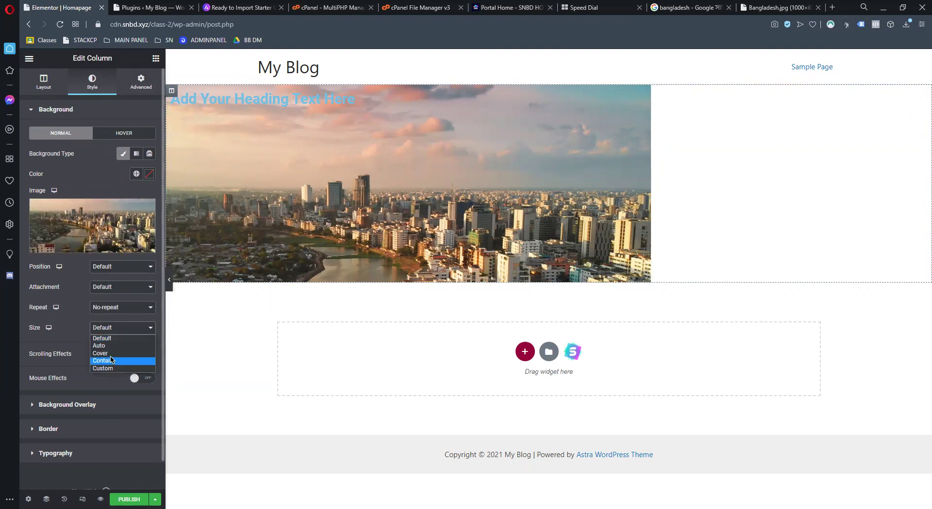
left_click(112, 353)
left_click(130, 329)
left_click(104, 337)
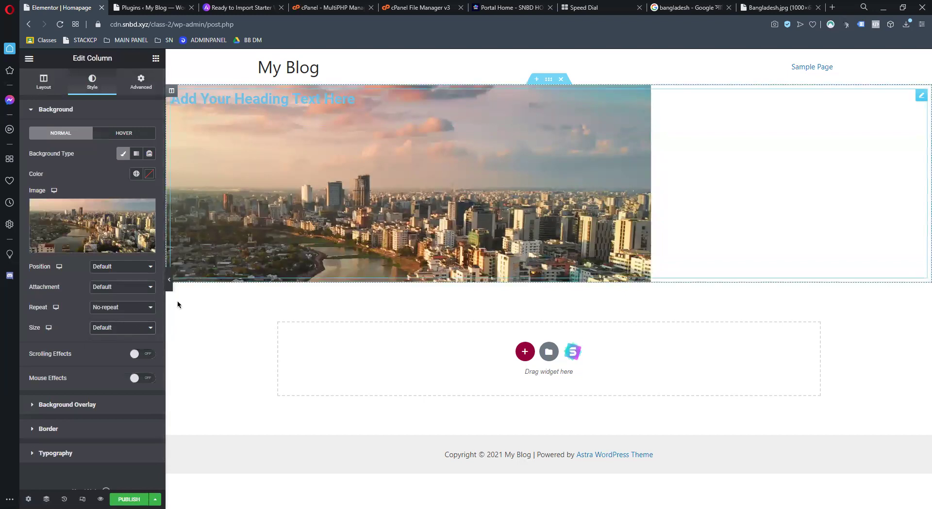
left_click(122, 328)
key("Escape")
left_click(109, 354)
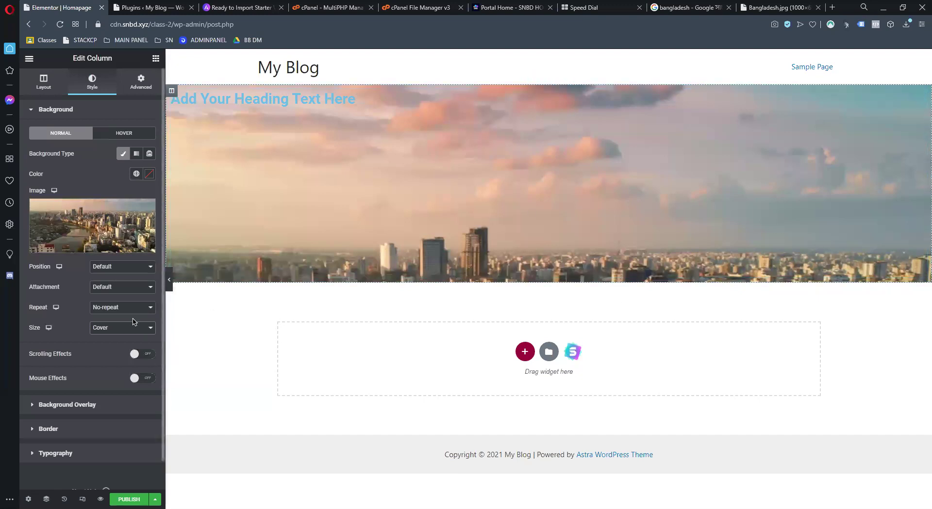
Set the background Position to Center Center and reselect the heading
left_click(125, 267)
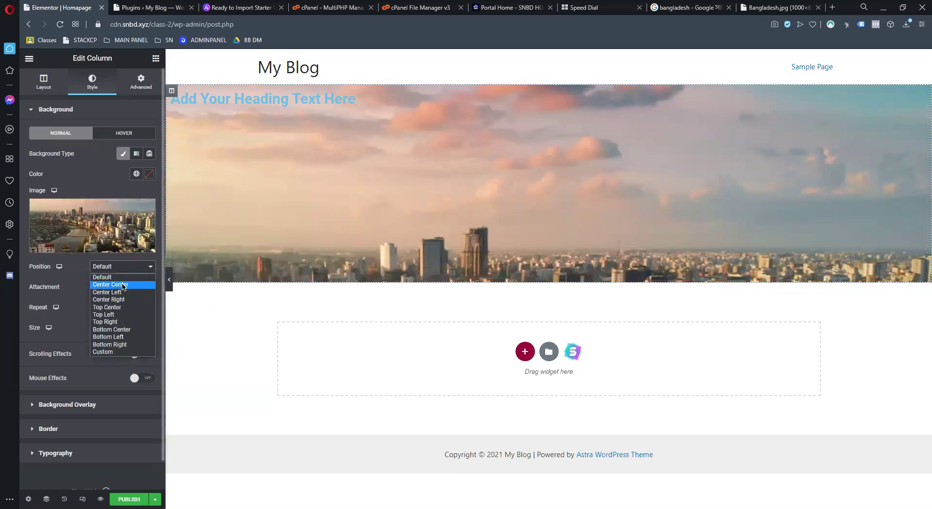
left_click(123, 285)
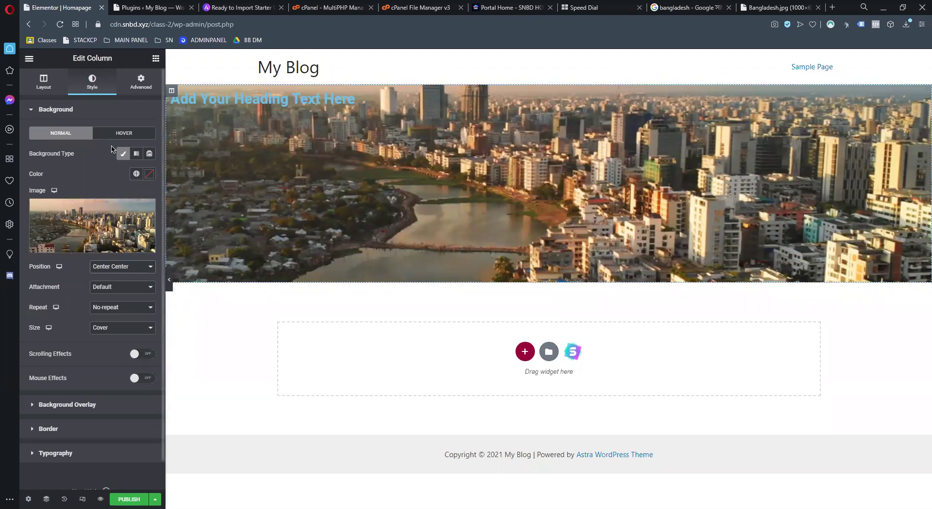
mouse_move(73, 215)
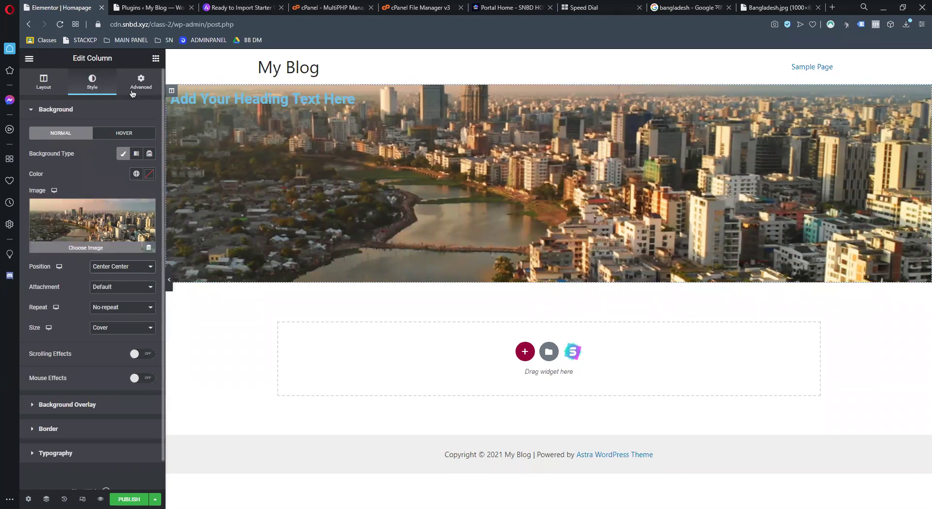
left_click(622, 206)
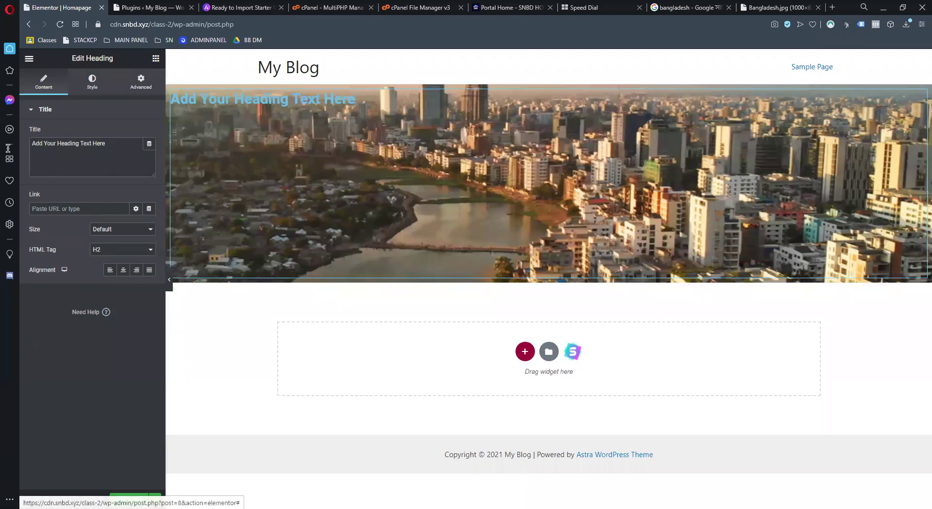
Change the heading text to 'Welcome' and centre-align it
left_click_drag(111, 144, 8, 148)
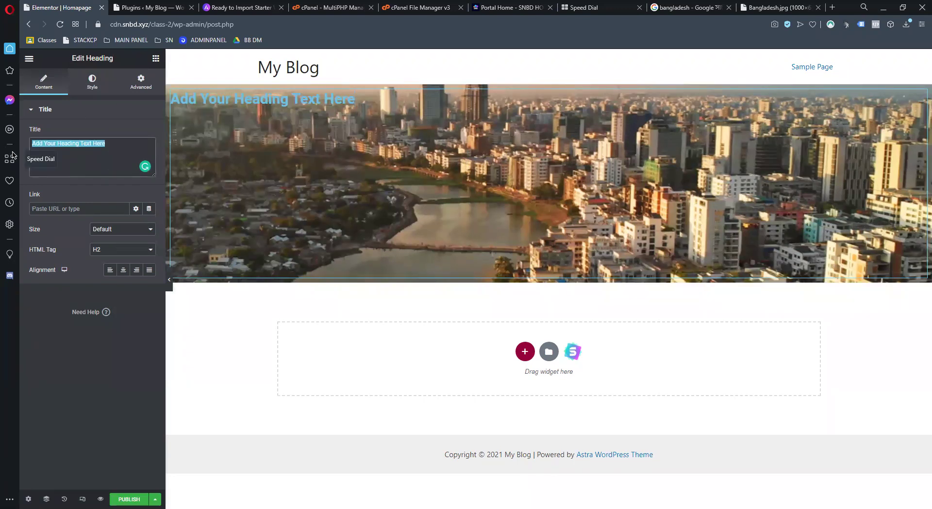
type("wE")
key("BackSpace")
key("BackSpace")
type("Welc")
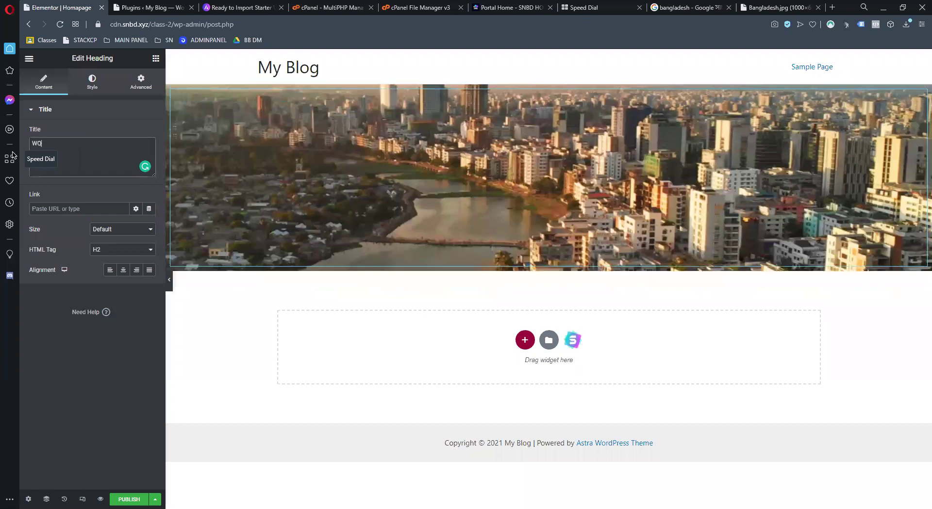
type("ome")
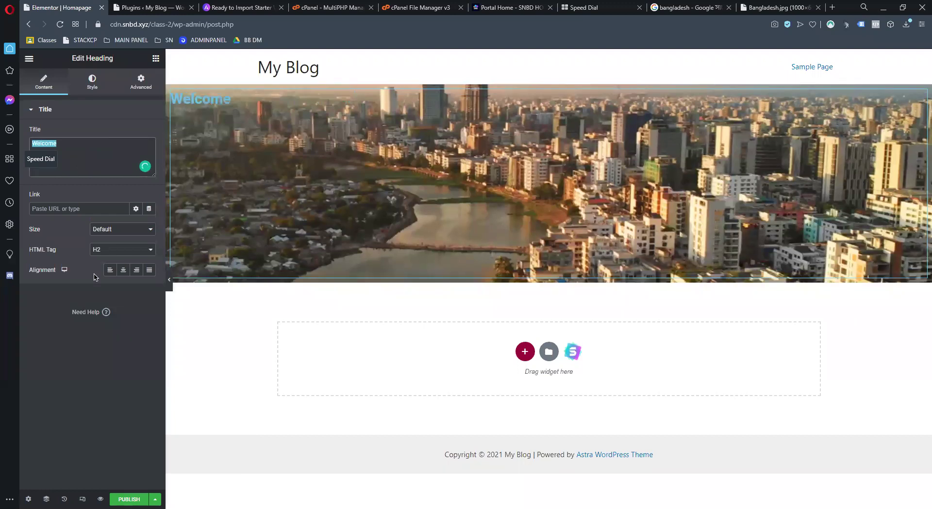
left_click(123, 270)
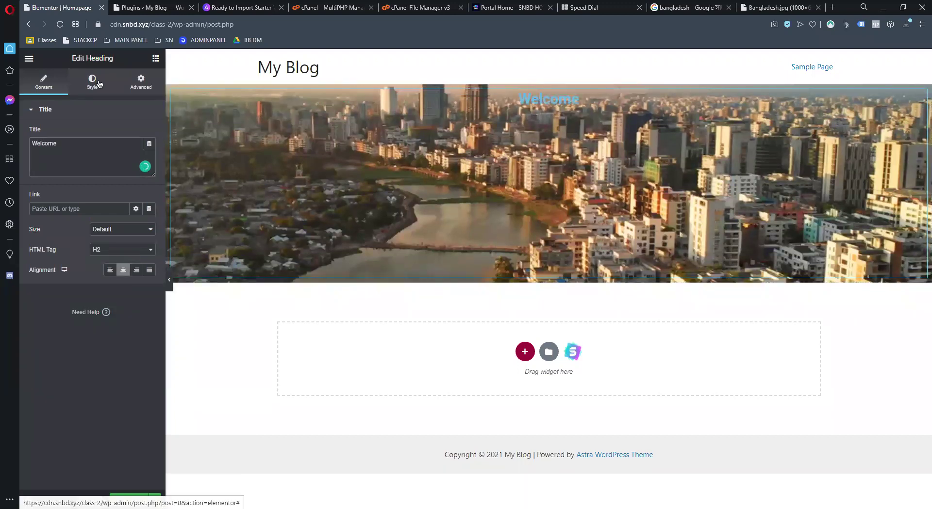
left_click(93, 81)
left_click(142, 78)
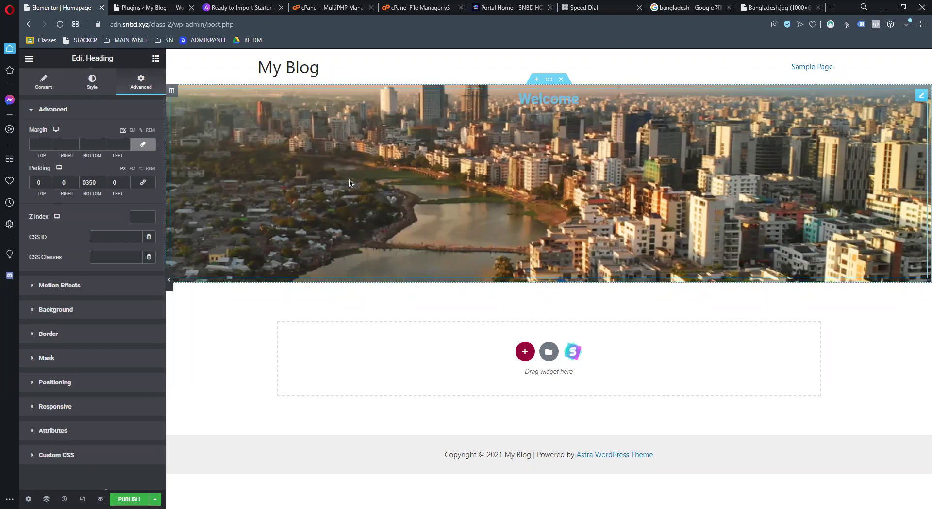
Give the hero column a fully opaque near-black #0A0101 background colour
right_click(181, 98)
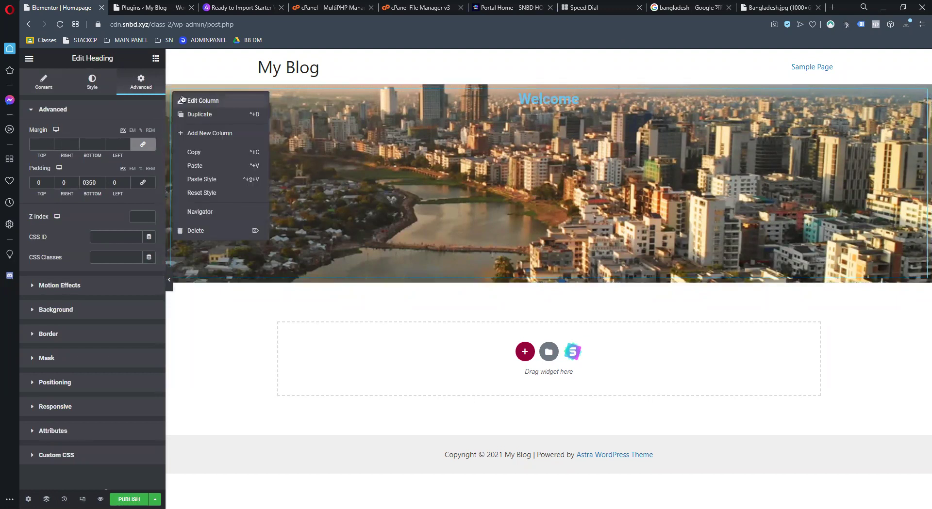
left_click(183, 100)
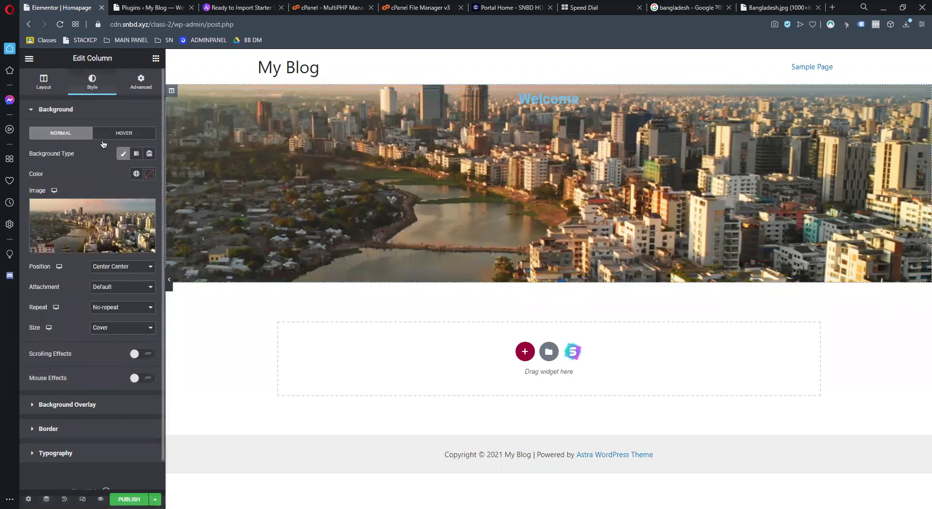
left_click(149, 176)
mouse_move(118, 253)
left_mouse_down()
mouse_move(132, 284)
mouse_move(78, 243)
left_mouse_up()
left_click_drag(82, 309, 34, 316)
left_click(149, 309)
left_click_drag(143, 275, 143, 288)
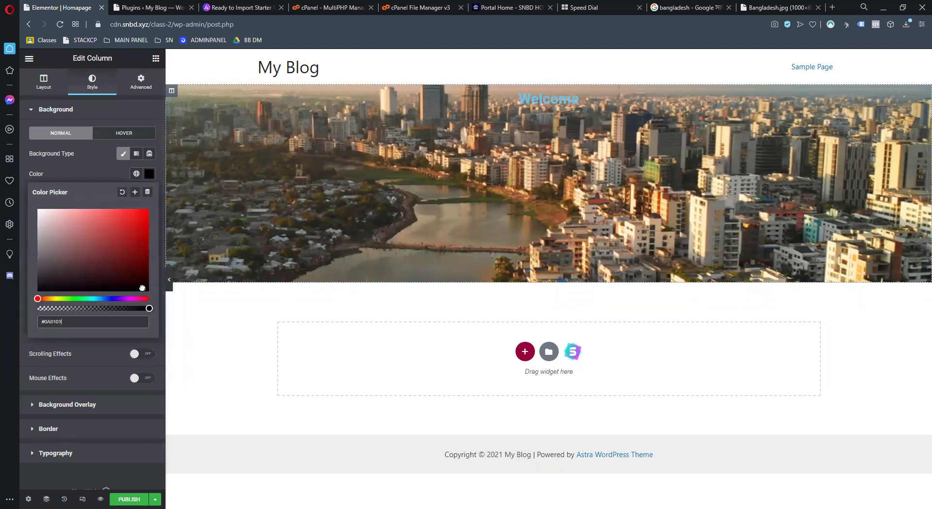
scroll(160, 301, "down", 2)
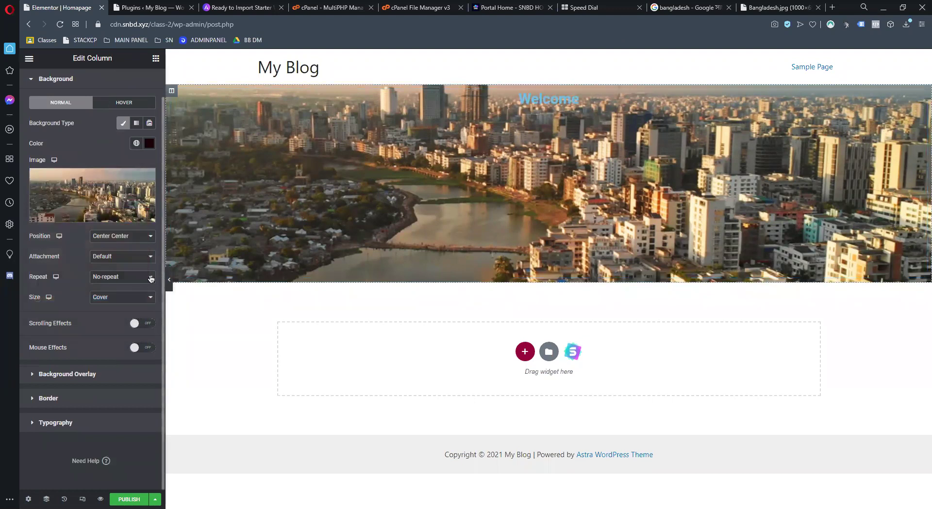
Add a dark classic overlay over the city image at about 0.47 opacity
left_click(99, 379)
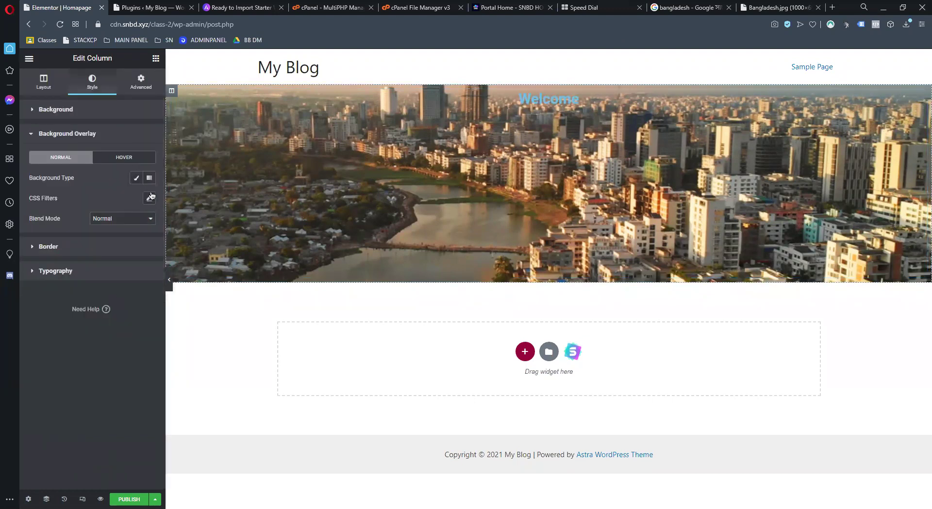
left_click(137, 179)
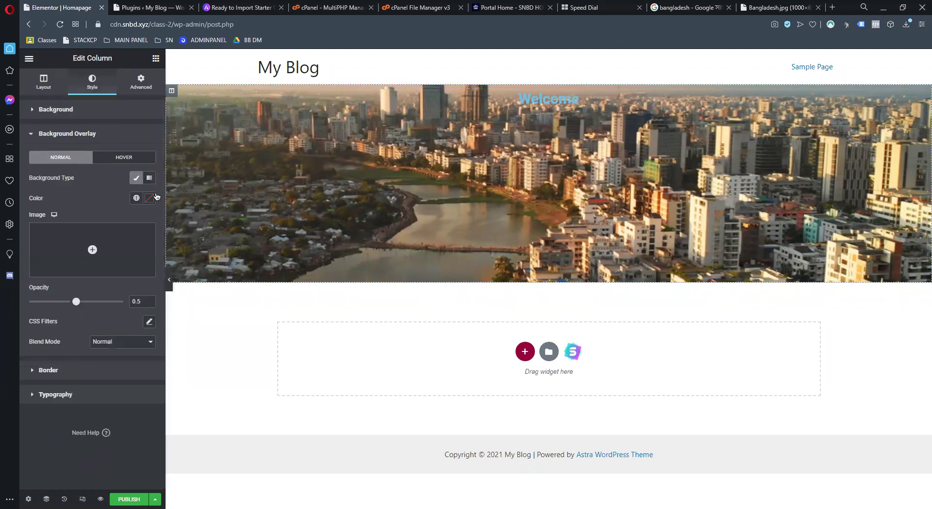
left_click(149, 199)
left_click(145, 305)
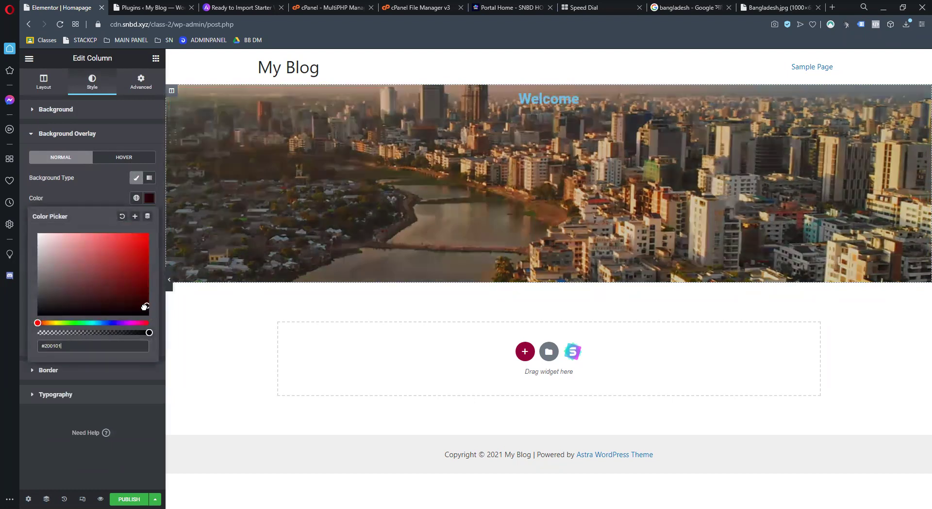
left_click(146, 310)
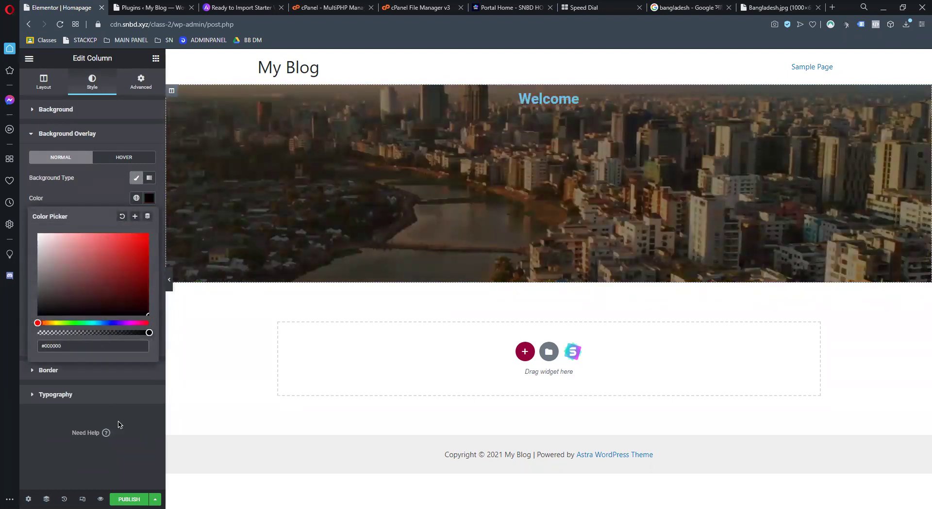
left_click(148, 387)
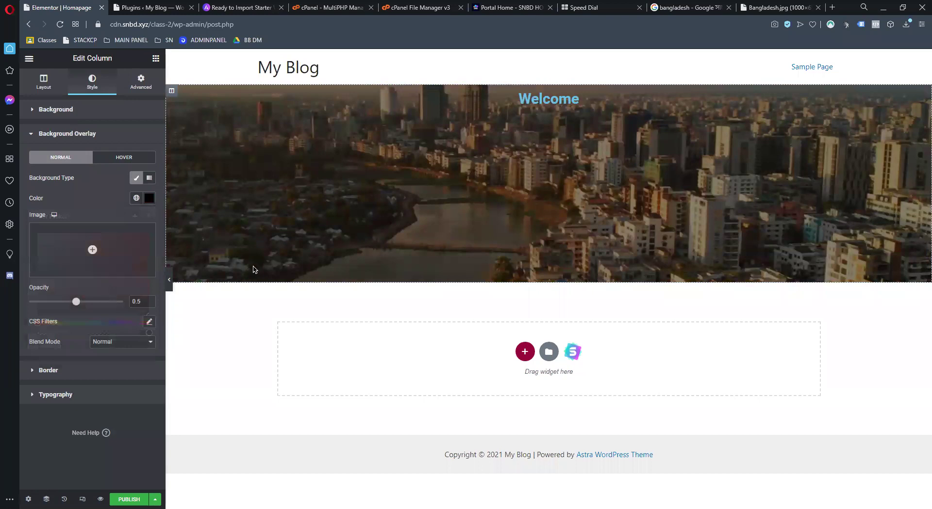
mouse_move(75, 303)
left_mouse_down()
mouse_move(89, 302)
mouse_move(72, 302)
left_mouse_up()
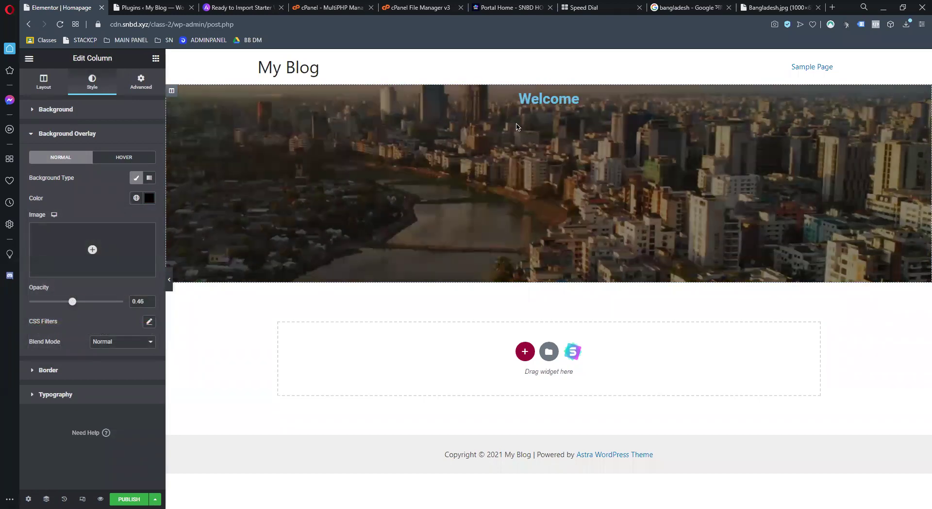
left_click(549, 98)
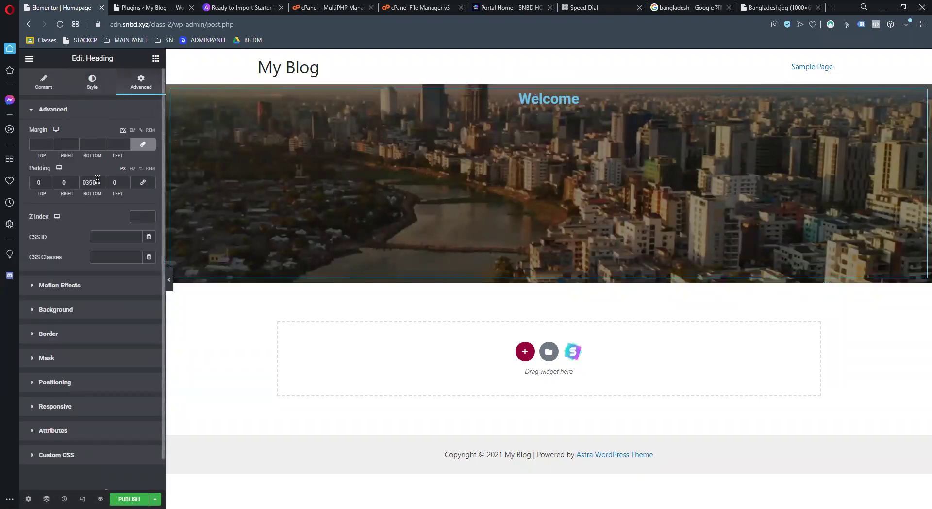
Give the Welcome heading 150 px top and bottom padding, with right padding 0
double_click(65, 184)
type("150")
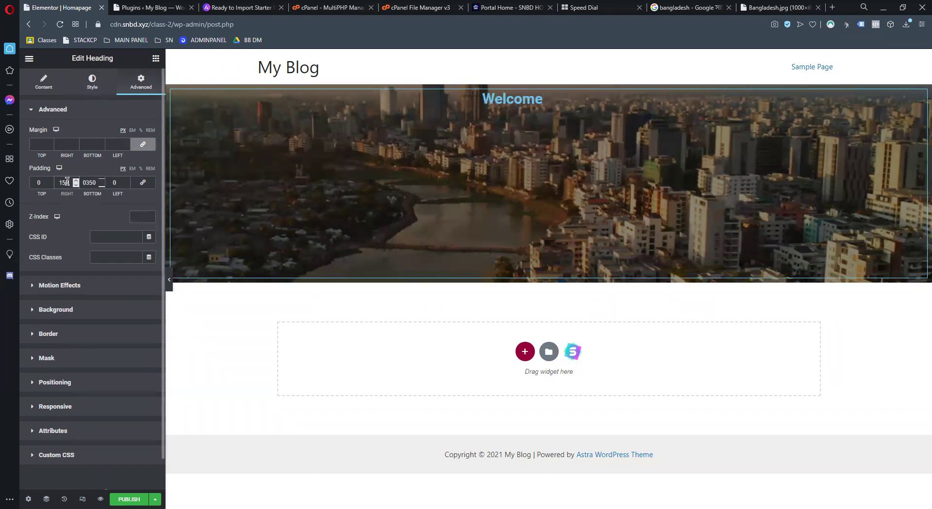
key("ctrl+z")
key("shift+Tab")
type("2")
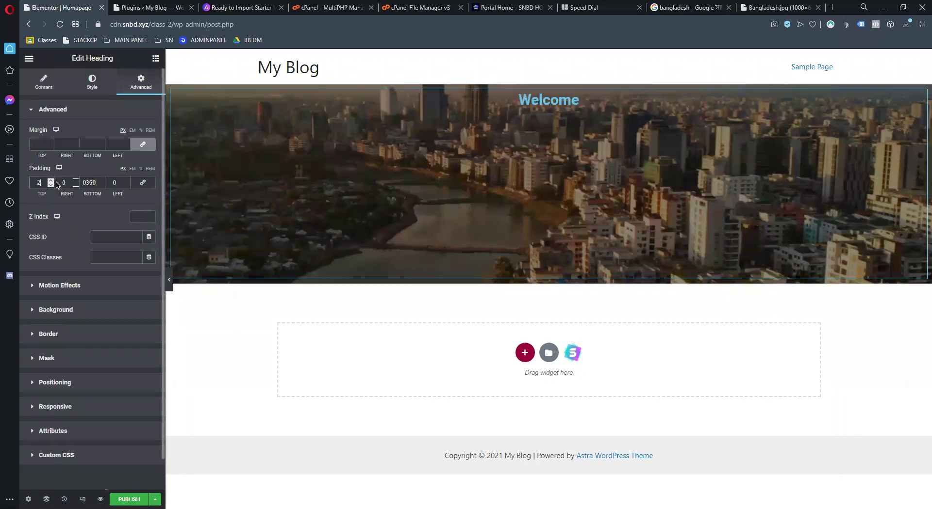
key("BackSpace")
type("150")
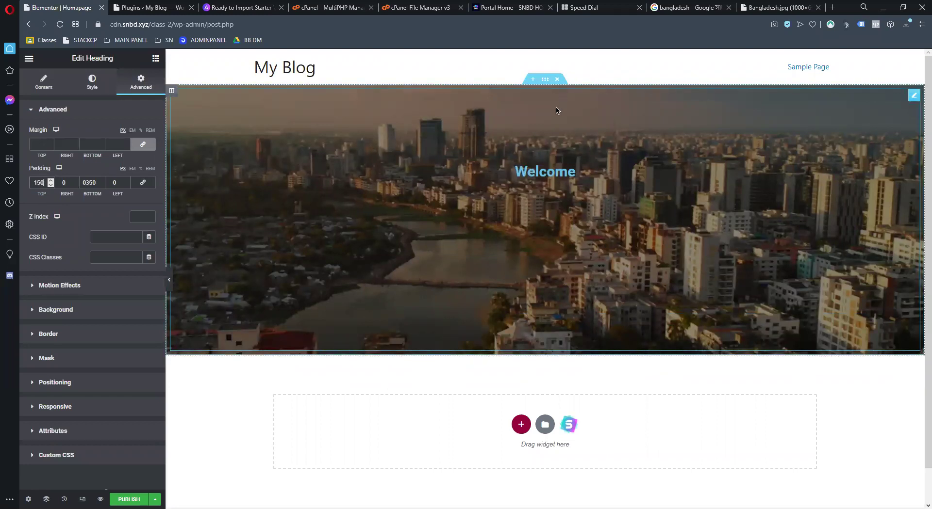
left_click(97, 183)
double_click(97, 182)
type("150")
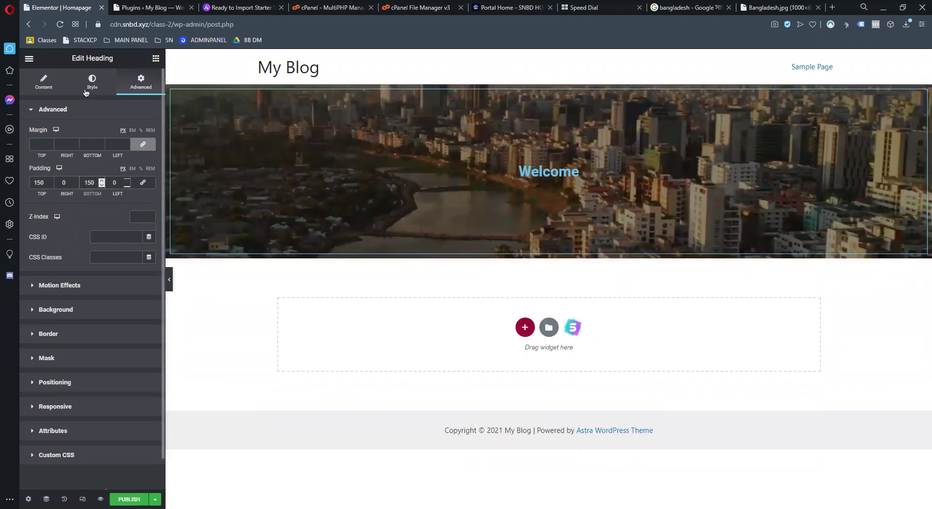
Set the Welcome heading's text colour to white
left_click(49, 83)
left_click_drag(81, 148, 8, 148)
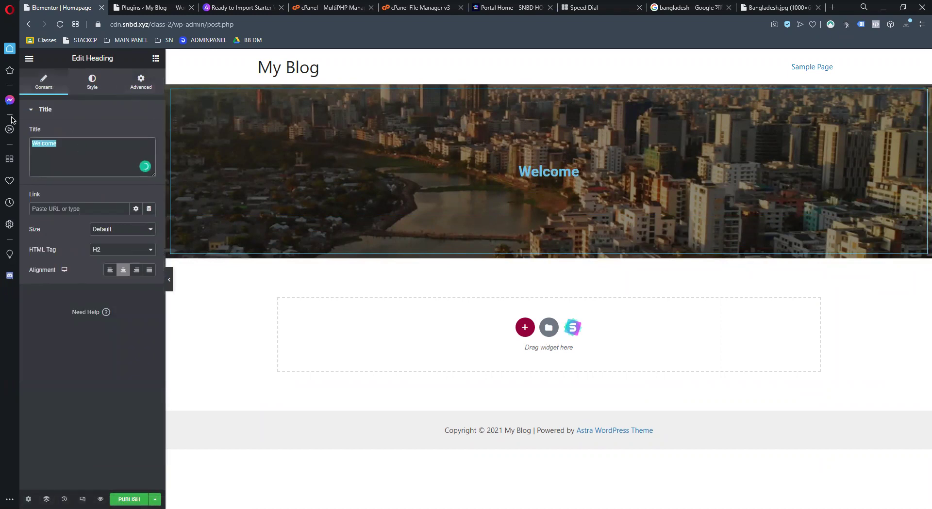
left_click(91, 83)
left_click(150, 134)
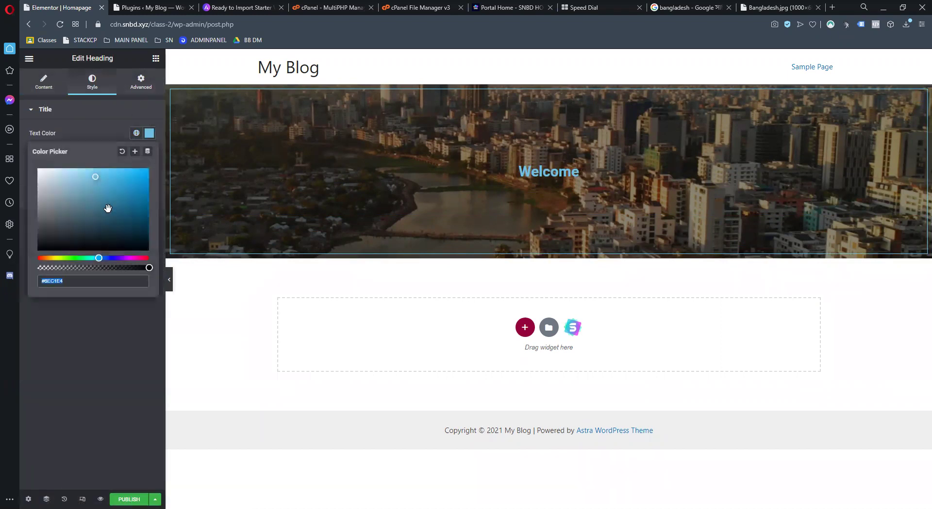
left_click_drag(108, 207, 20, 153)
left_click(51, 342)
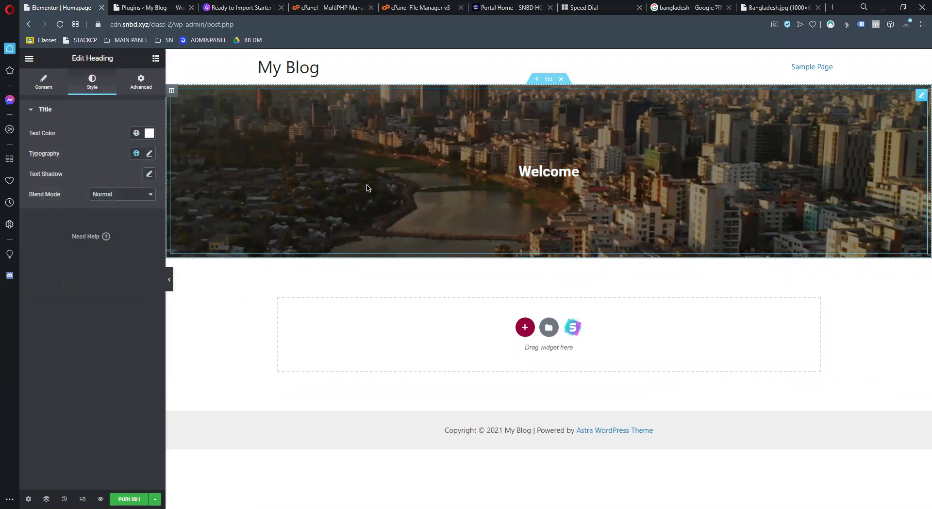
Give the heading Poppins font at size about 94 and publish the page
left_click(149, 154)
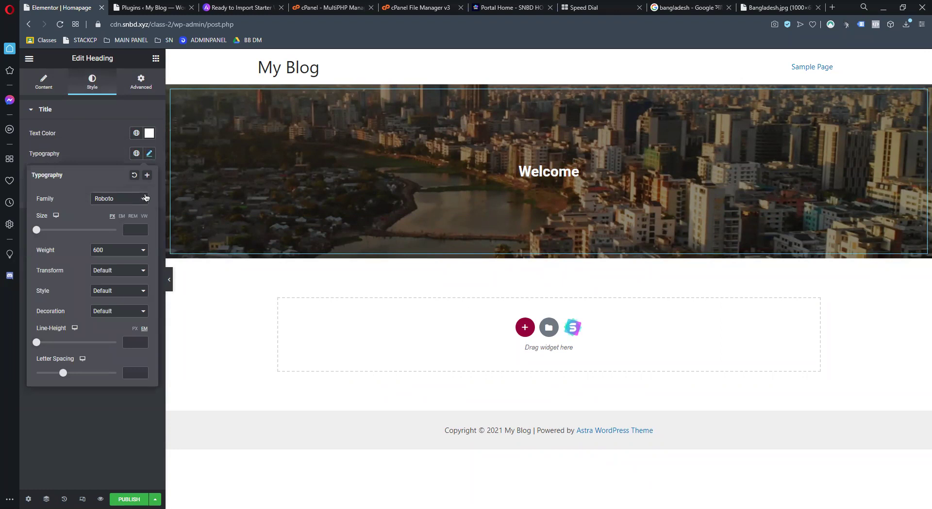
left_click(132, 200)
type("Po")
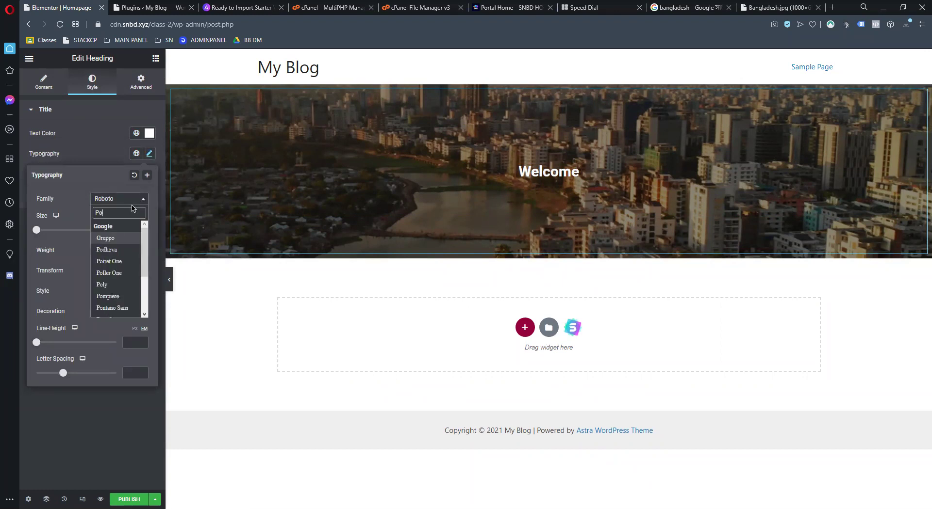
type("pp")
left_click(121, 238)
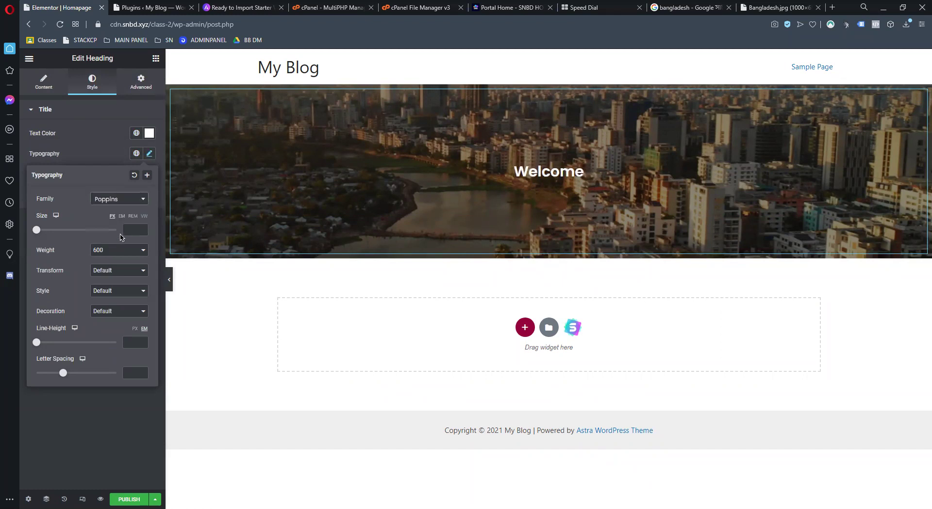
left_click_drag(35, 232, 73, 238)
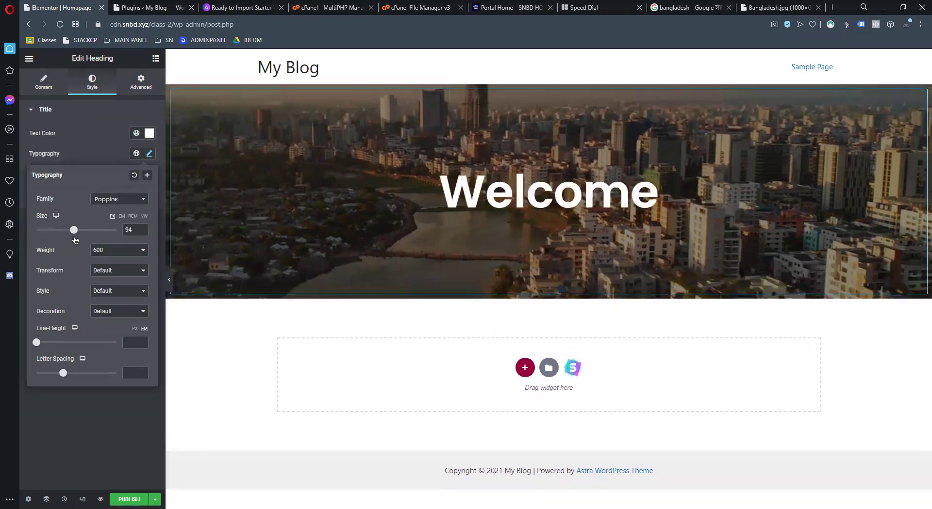
left_click(139, 429)
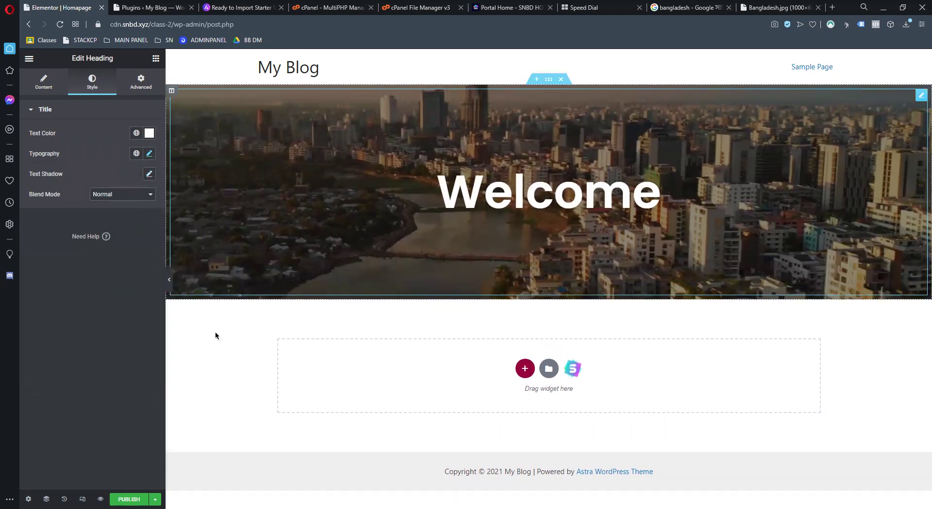
left_click(129, 500)
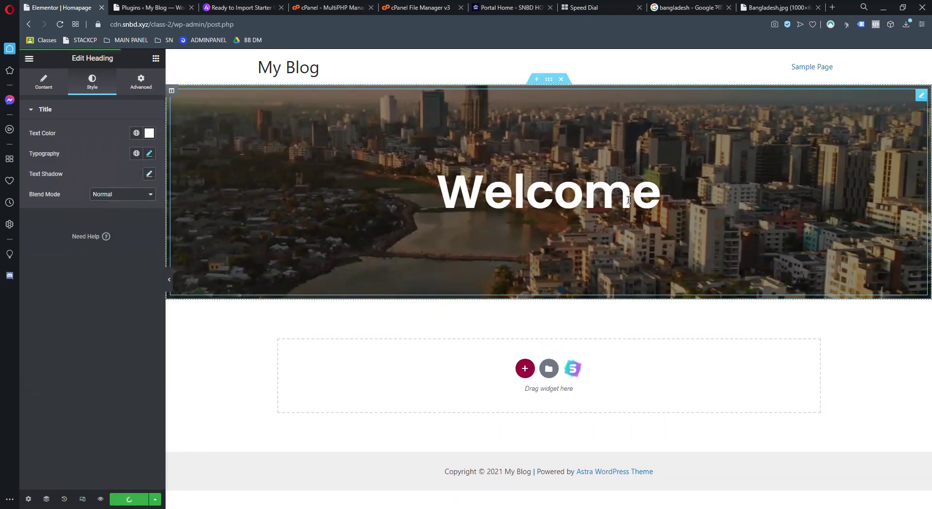
left_click(141, 89)
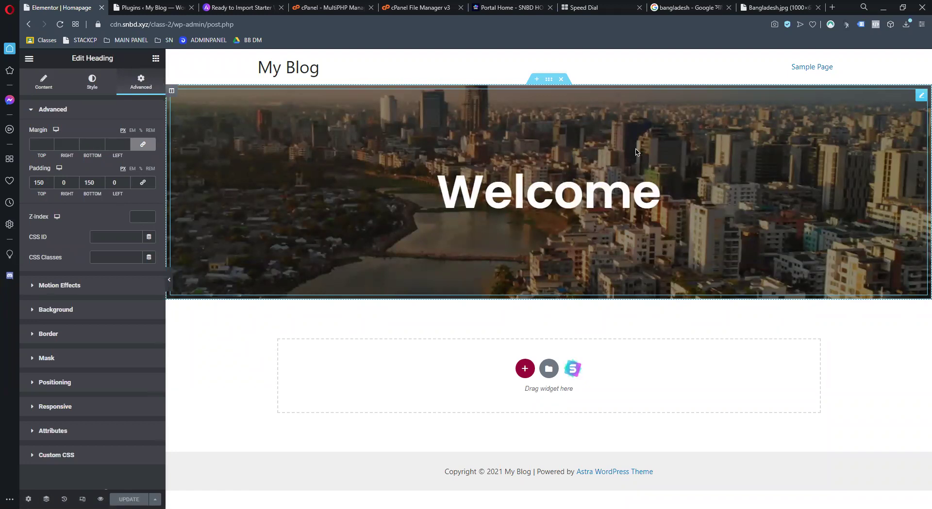
Try Fade In and Fade In Right, then settle on a Zoom In entrance animation for the Welcome heading
left_click(232, 204)
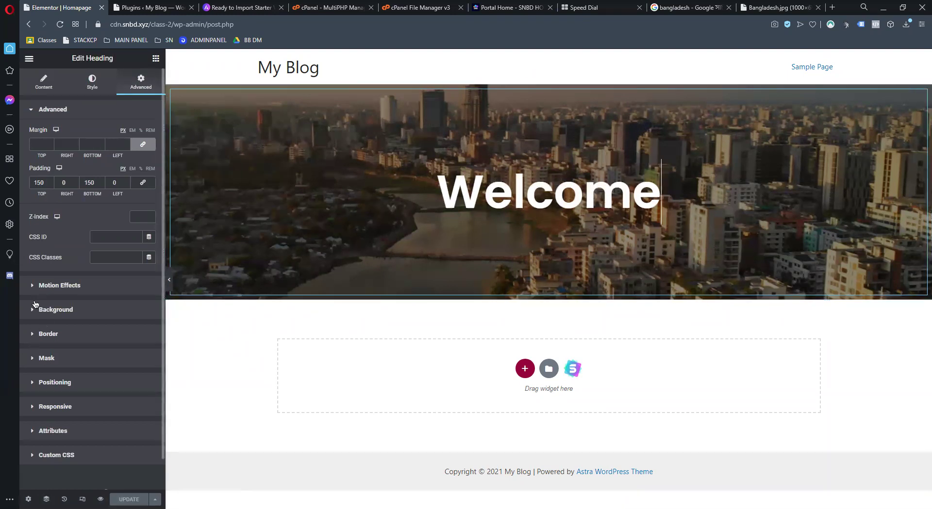
left_click(34, 287)
left_click(114, 209)
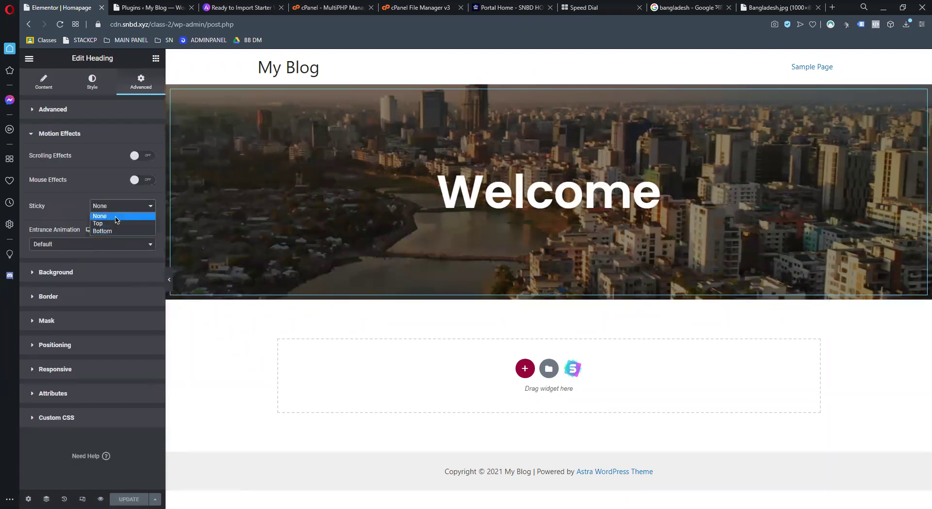
left_click(108, 248)
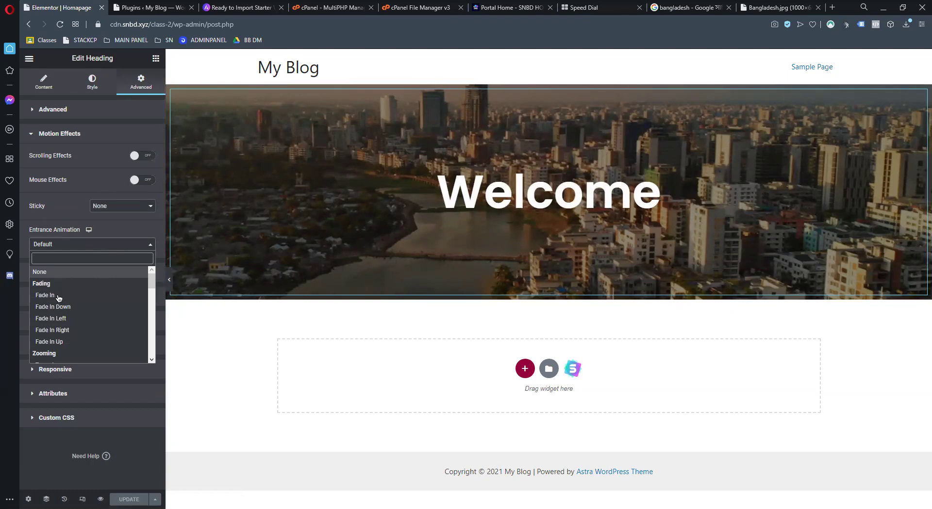
left_click(59, 296)
left_click(93, 245)
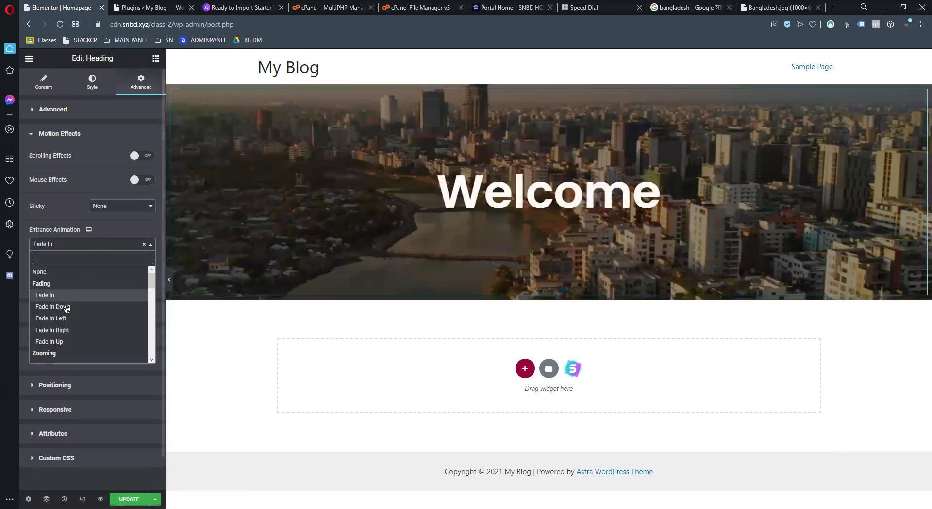
left_click(68, 330)
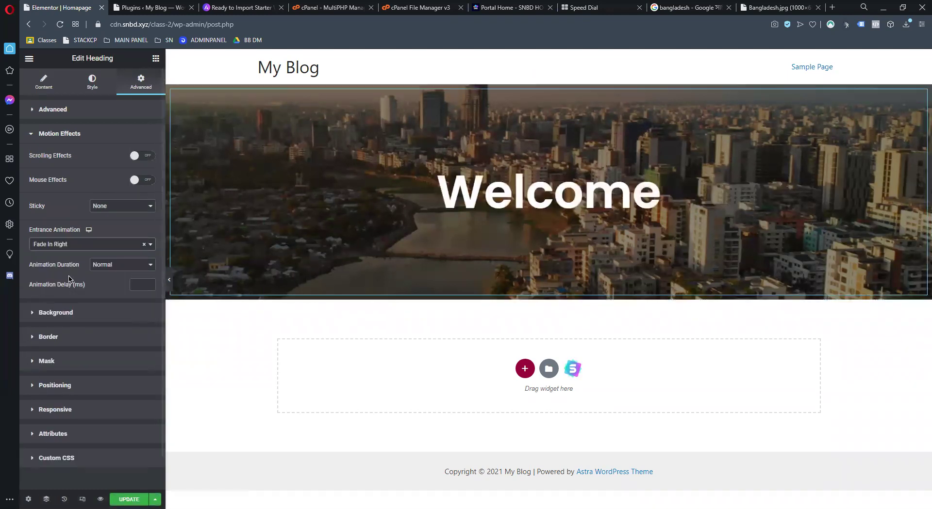
left_click(68, 248)
scroll(71, 310, "down", 5)
scroll(74, 295, "up", 1)
scroll(73, 301, "up", 3)
left_click(51, 315)
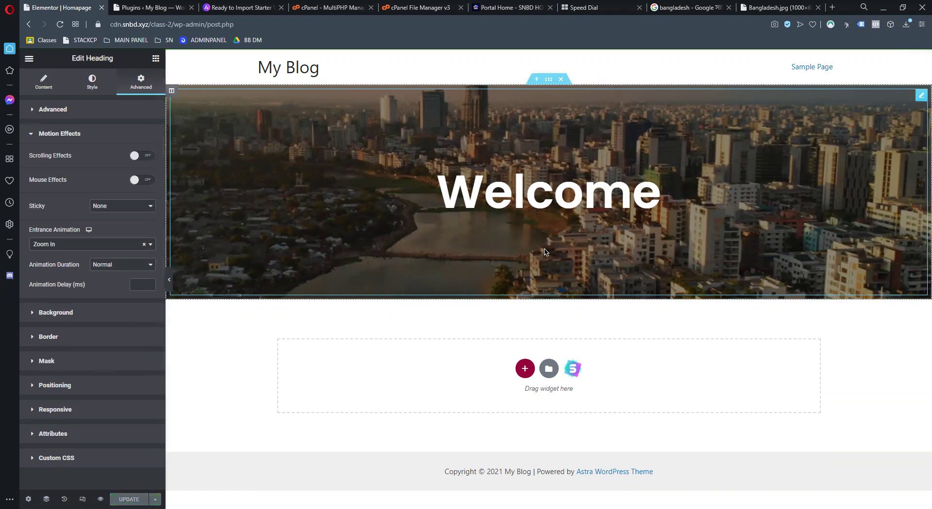
Preview the live homepage in a new tab, then go back to the Elementor editor
left_click(100, 500)
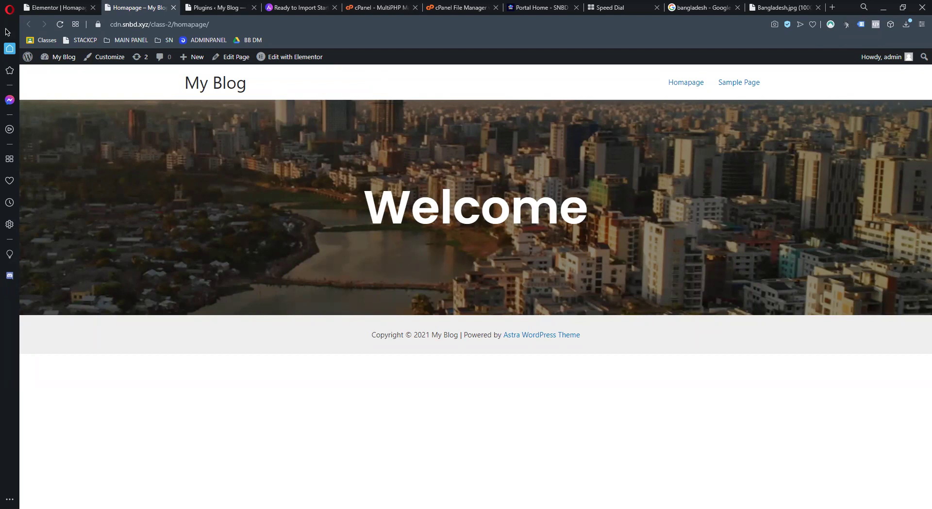
left_click(59, 8)
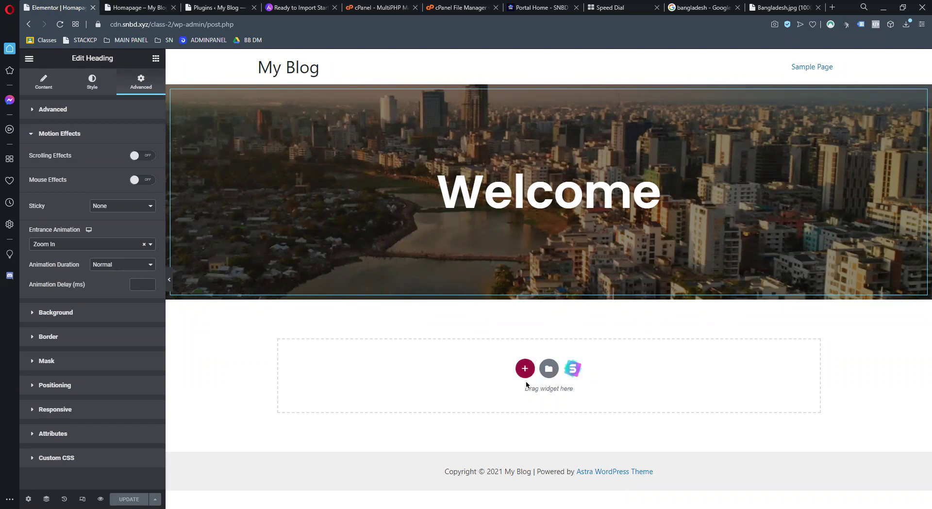
Add a single-column section below the hero with a solid black column background
left_click(525, 370)
left_click(420, 403)
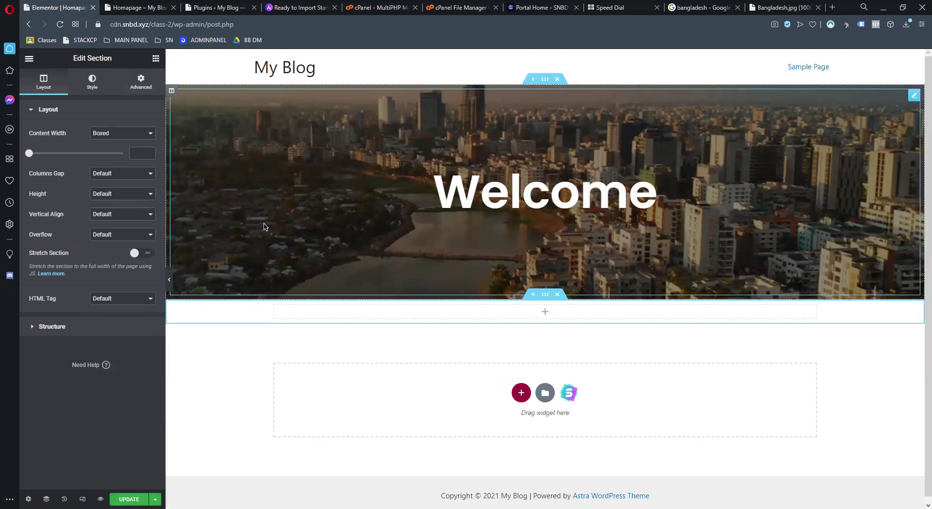
right_click(275, 306)
left_click(299, 315)
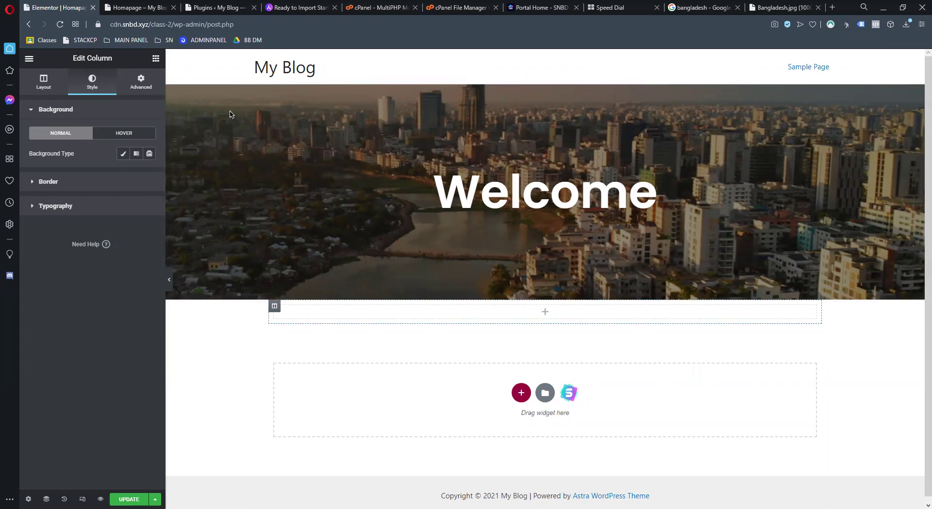
left_click(123, 153)
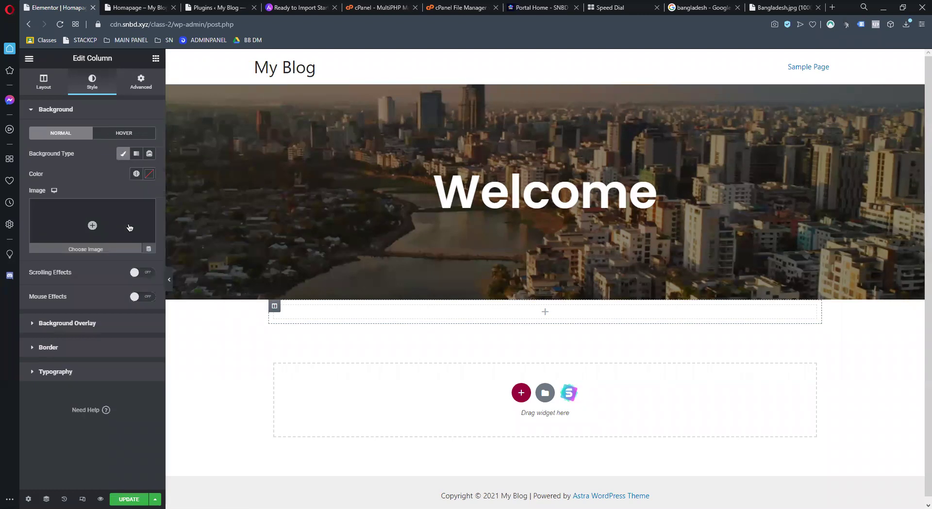
left_click(149, 173)
left_click_drag(102, 244, 165, 317)
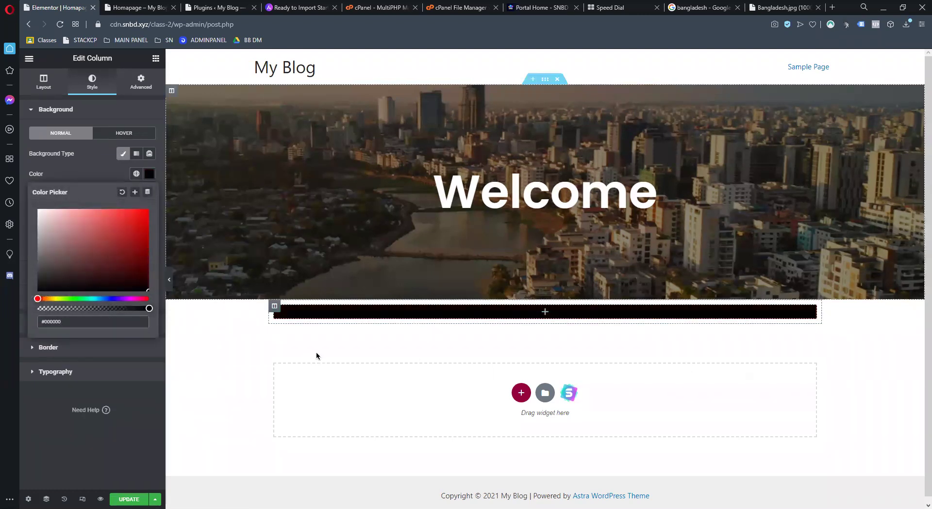
Unlink the column's margin values, edit its top margin, and bring up the widget list
left_click(139, 83)
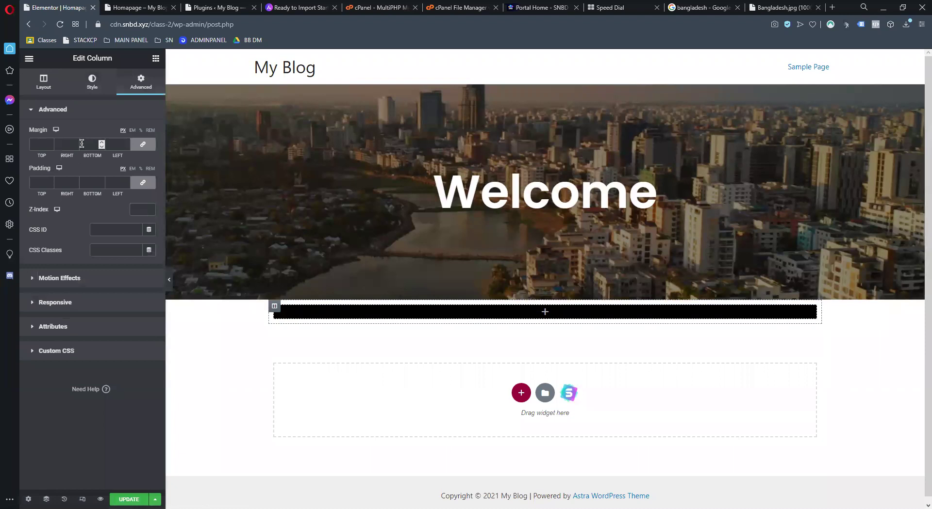
left_click(135, 143)
left_click(30, 144)
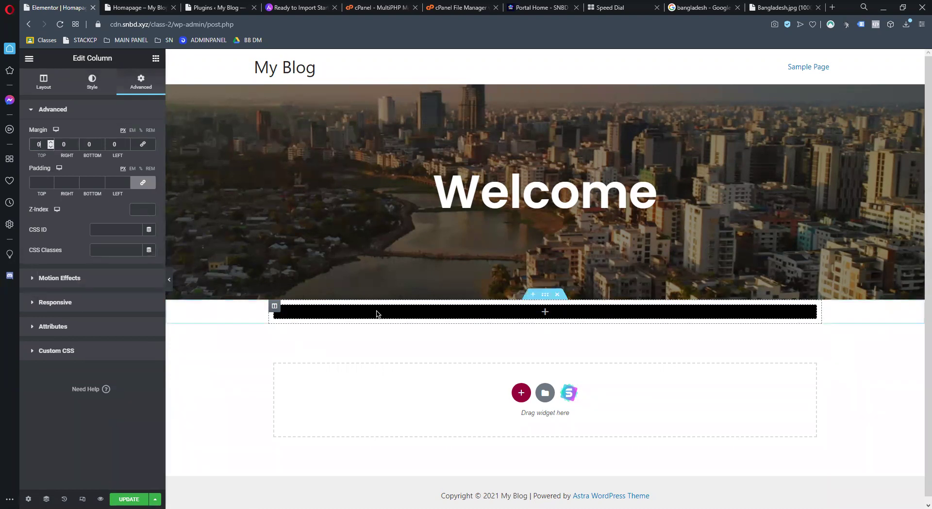
left_click(545, 312)
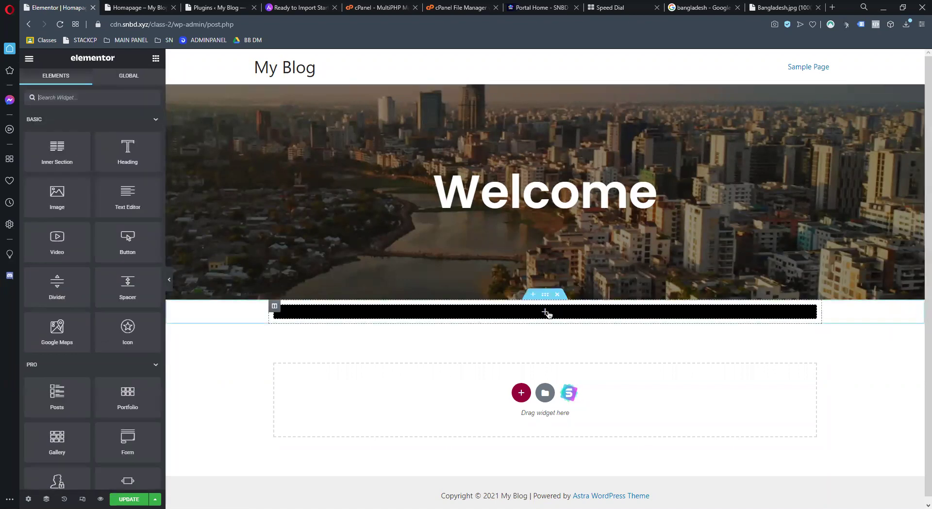
Drop a Heading widget into the black column and give the column a -30 top margin
left_click_drag(120, 155, 509, 311)
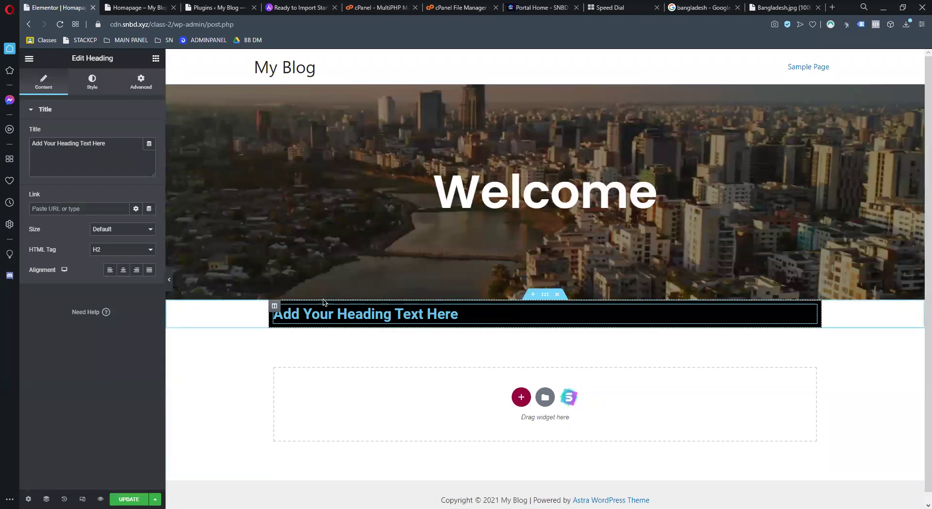
right_click(281, 311)
left_click(284, 316)
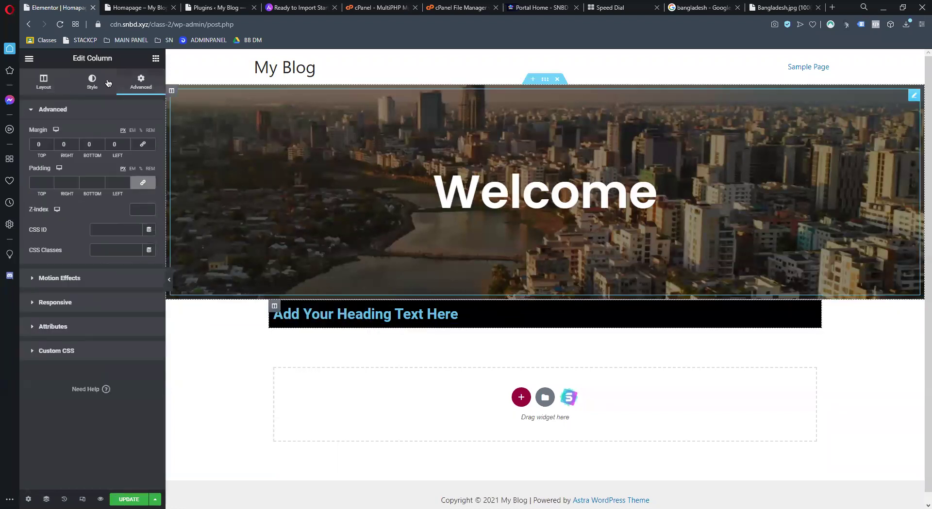
left_click_drag(51, 146, 51, 147)
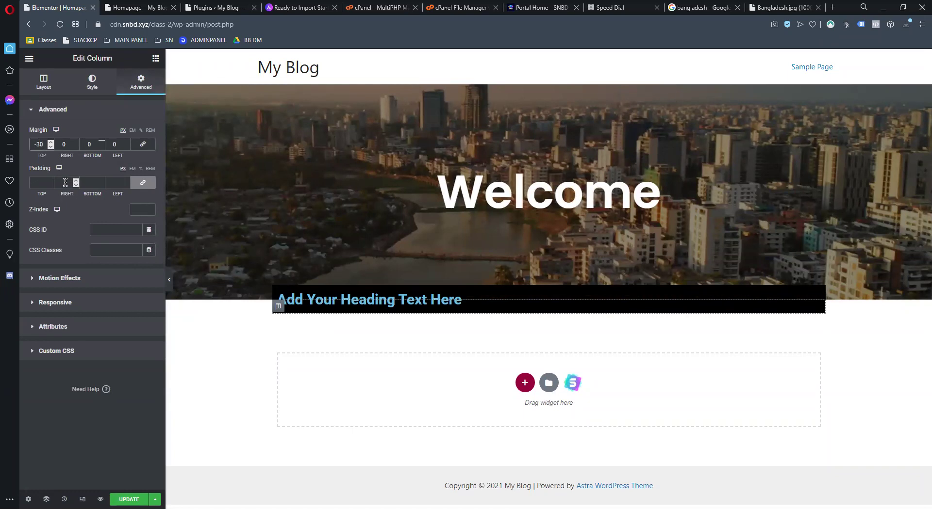
Unlink the column padding and set top and bottom padding to 50
left_click(44, 182)
left_click(143, 183)
double_click(38, 182)
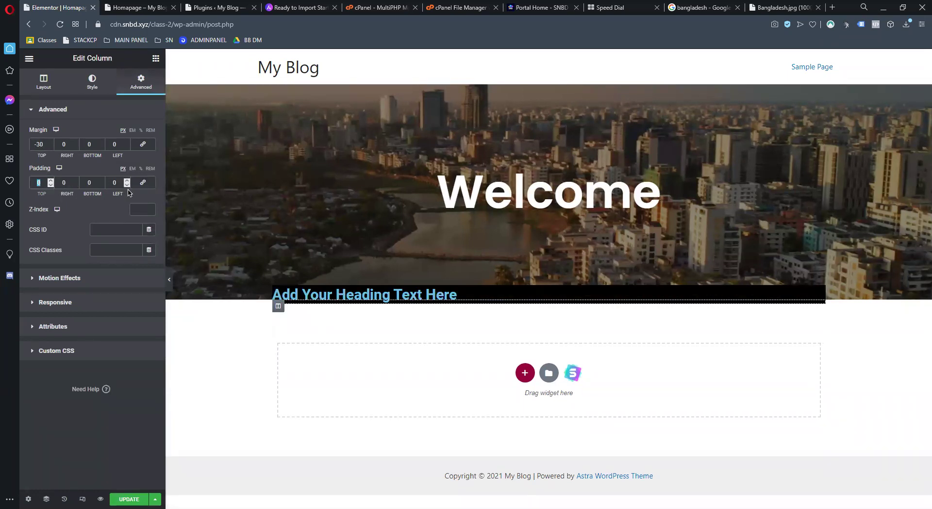
type("150")
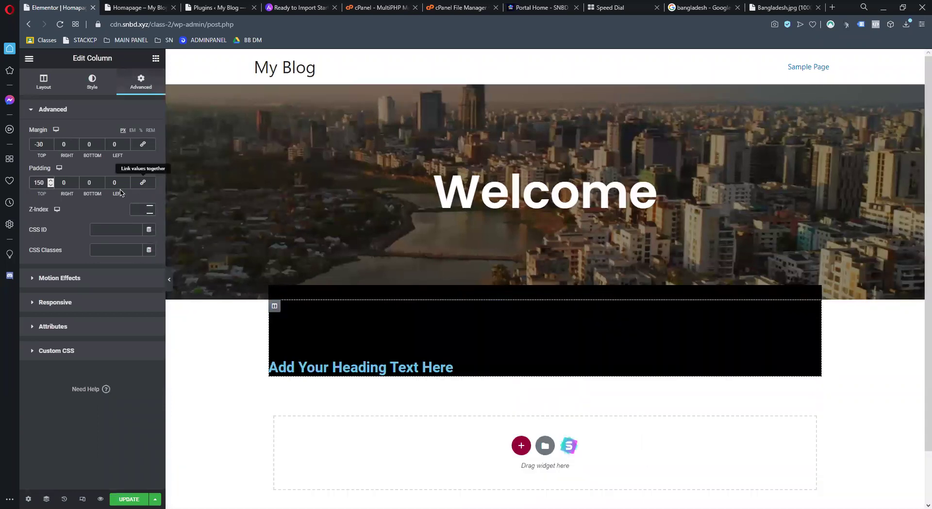
key("BackSpace")
key("BackSpace")
key("BackSpace")
type("05")
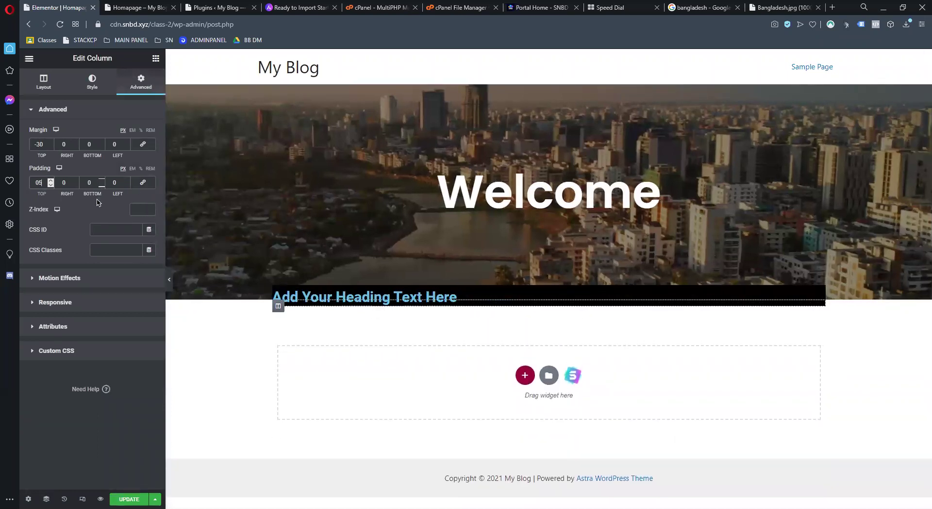
type("0")
double_click(85, 180)
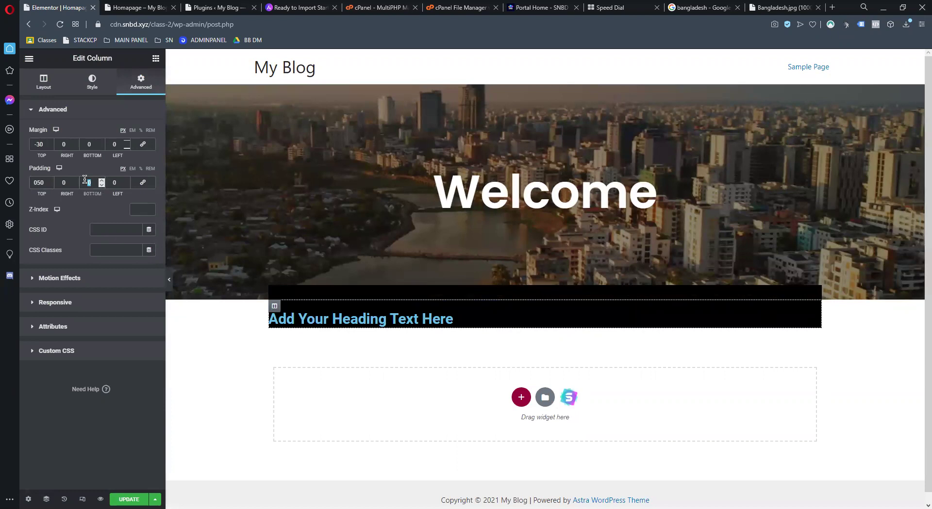
type("50")
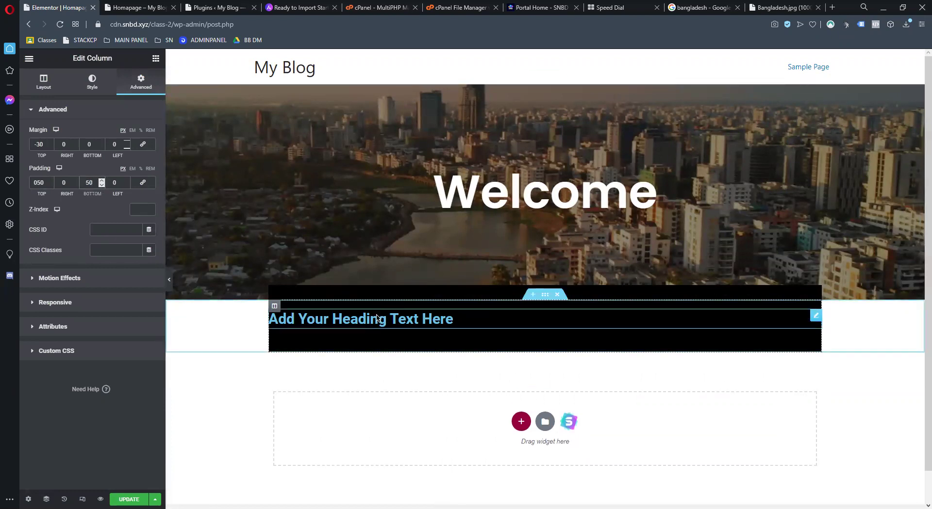
Delete the placeholder heading, undo the deletion, and reselect the heading's column
right_click(376, 319)
left_click(418, 454)
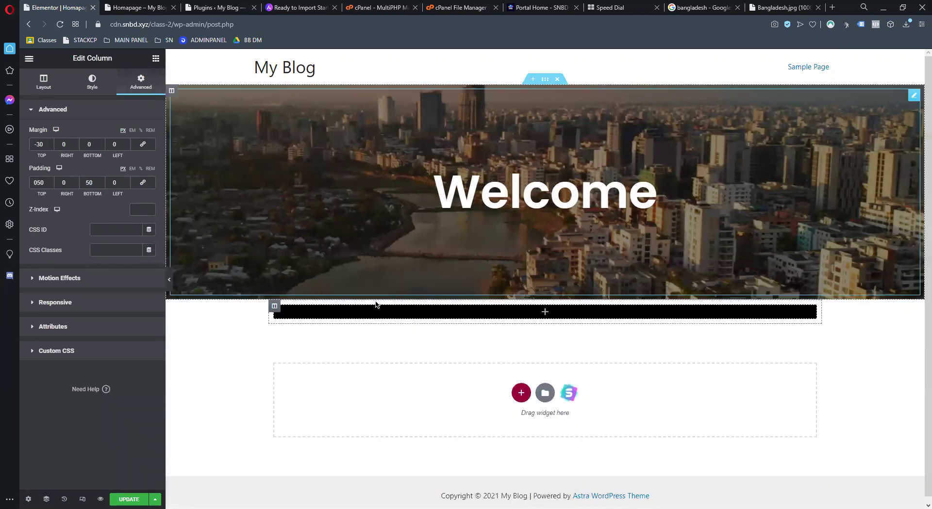
key("ctrl+z")
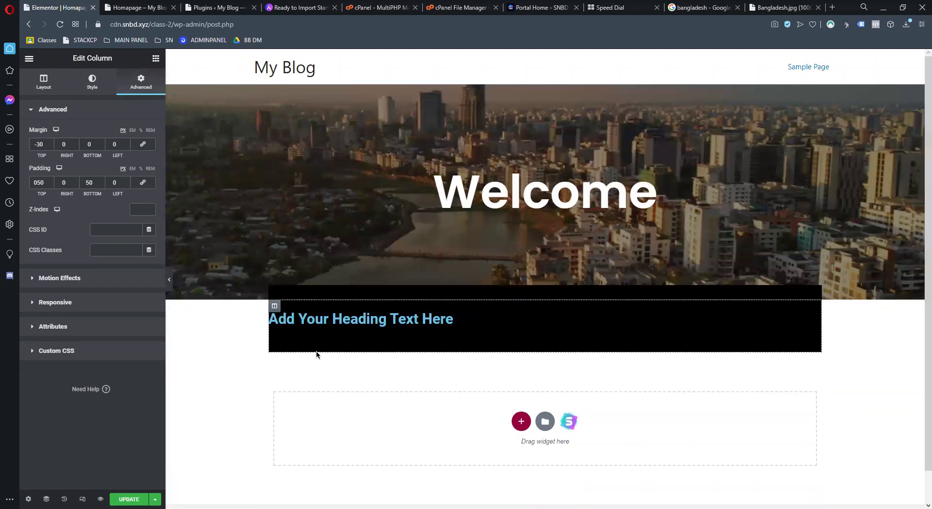
left_click(311, 320)
left_click(156, 60)
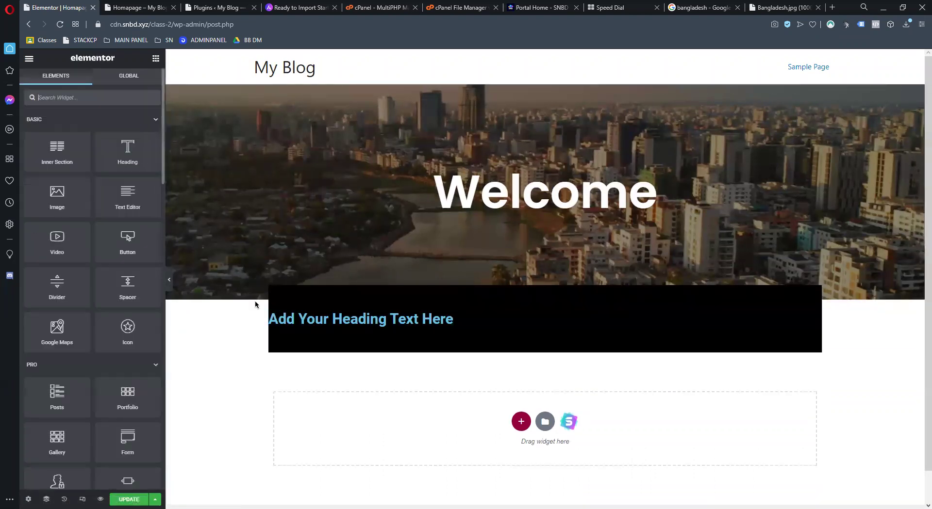
right_click(279, 318)
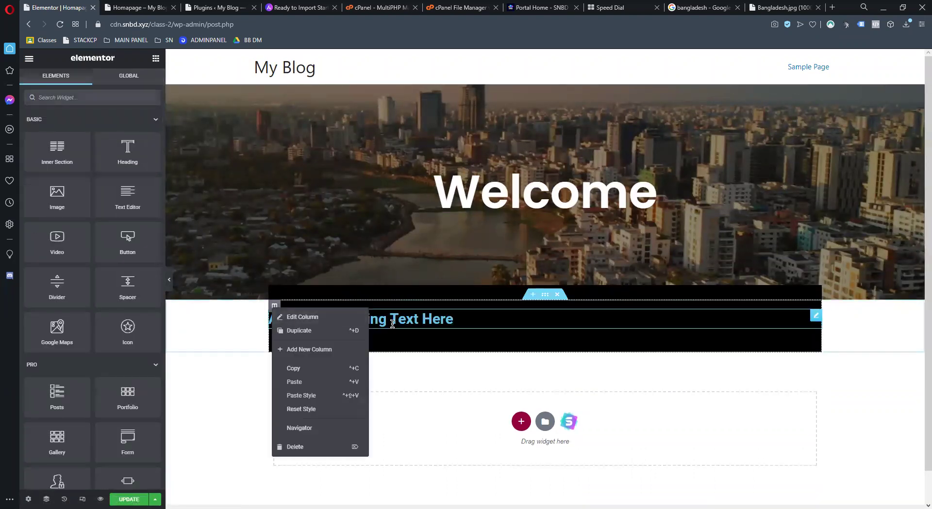
Duplicate the heading column twice and delete the middle column's heading
left_click(392, 318)
right_click(392, 321)
right_click(816, 317)
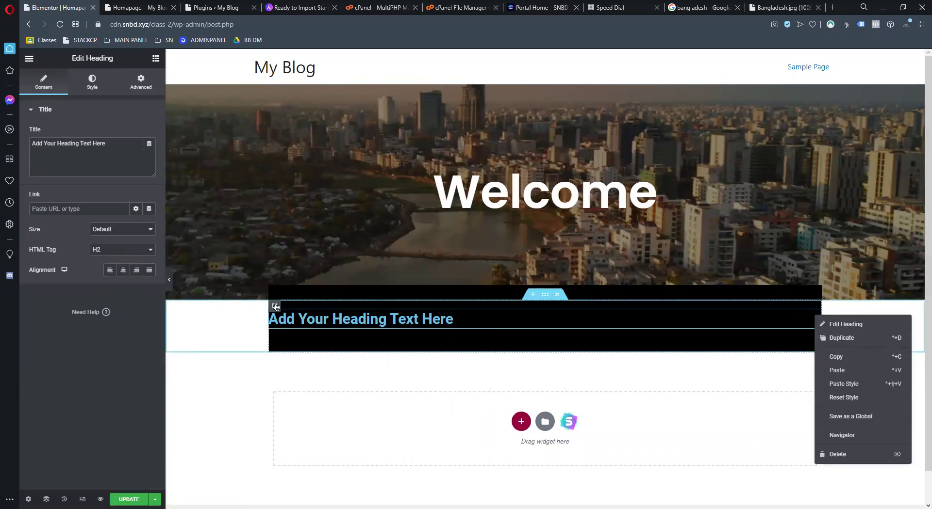
right_click(275, 307)
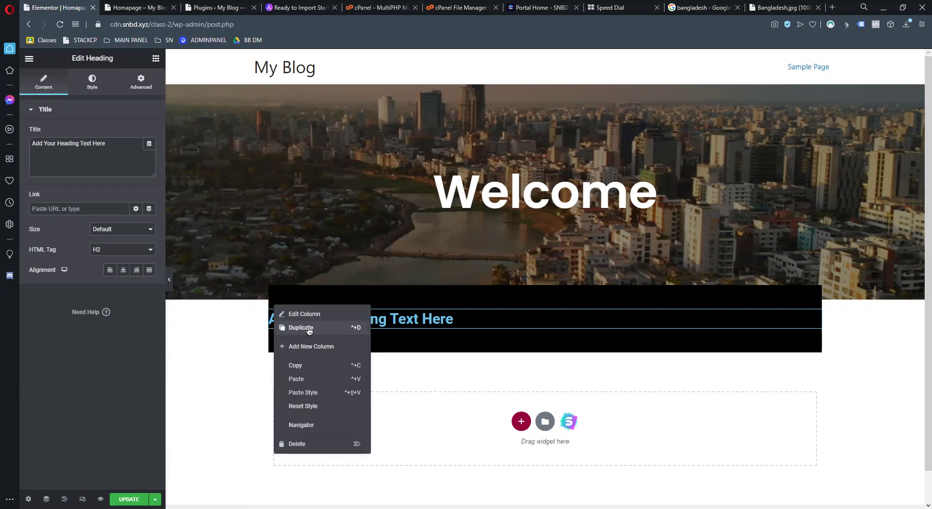
left_click(309, 330)
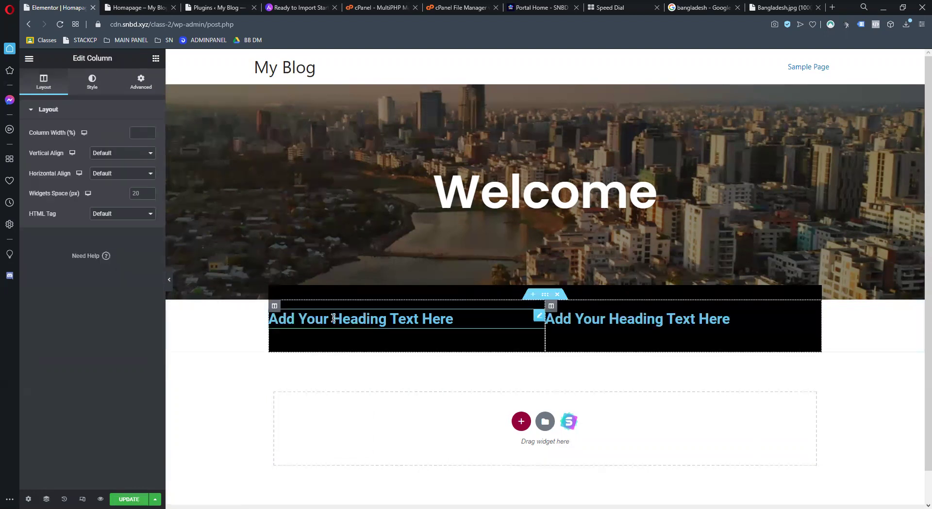
right_click(275, 305)
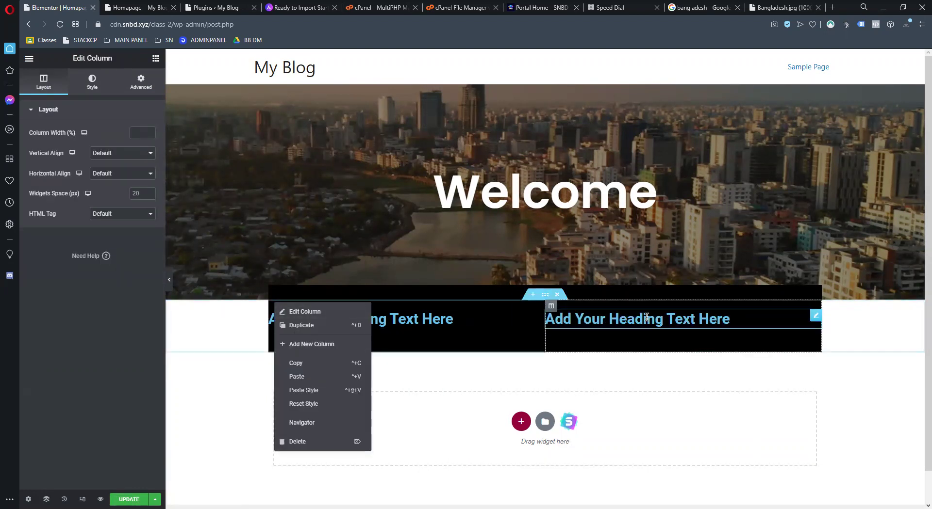
left_click(320, 331)
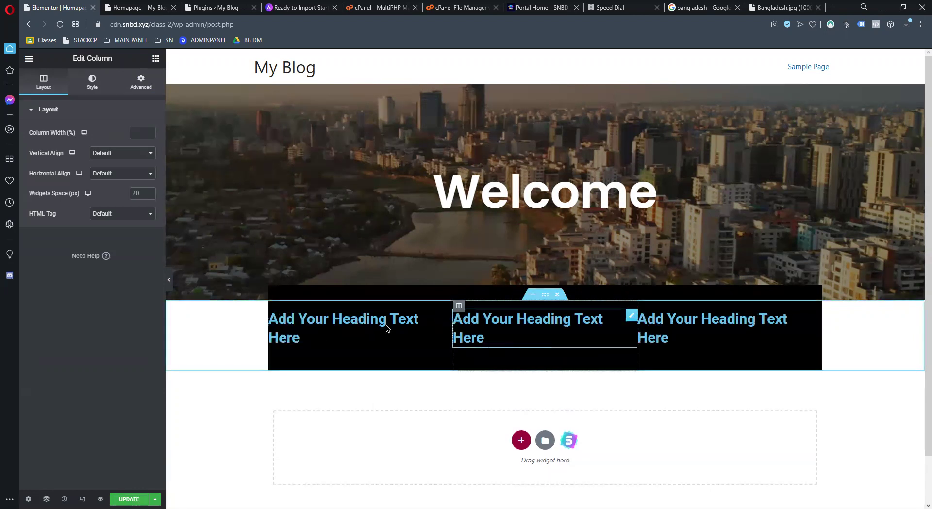
right_click(566, 321)
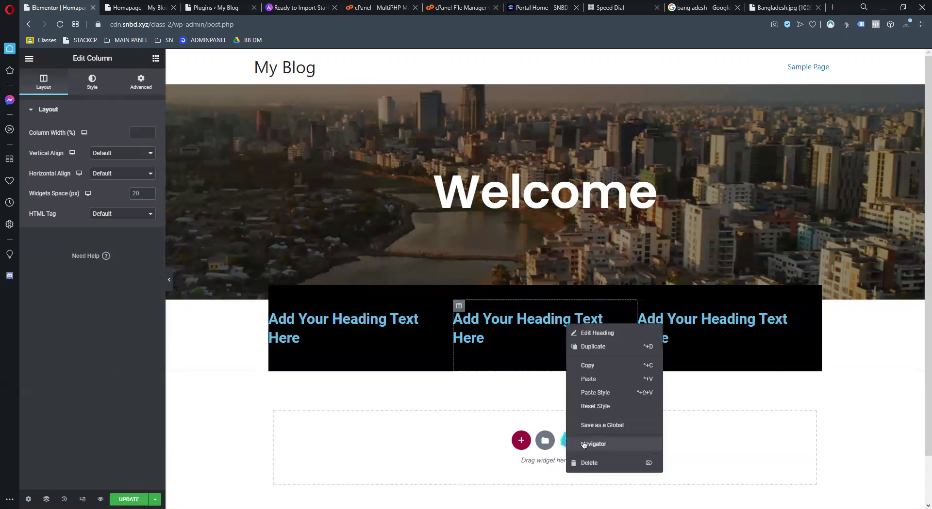
left_click(582, 461)
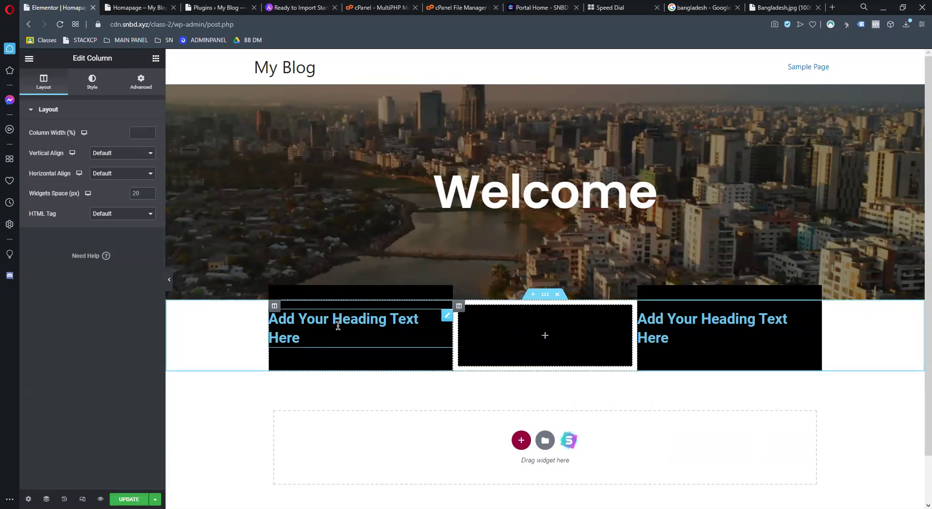
Search widgets for 'icon', place an Icon Box in the middle column, and copy it
left_click(156, 59)
type("icon")
key("BackSpace")
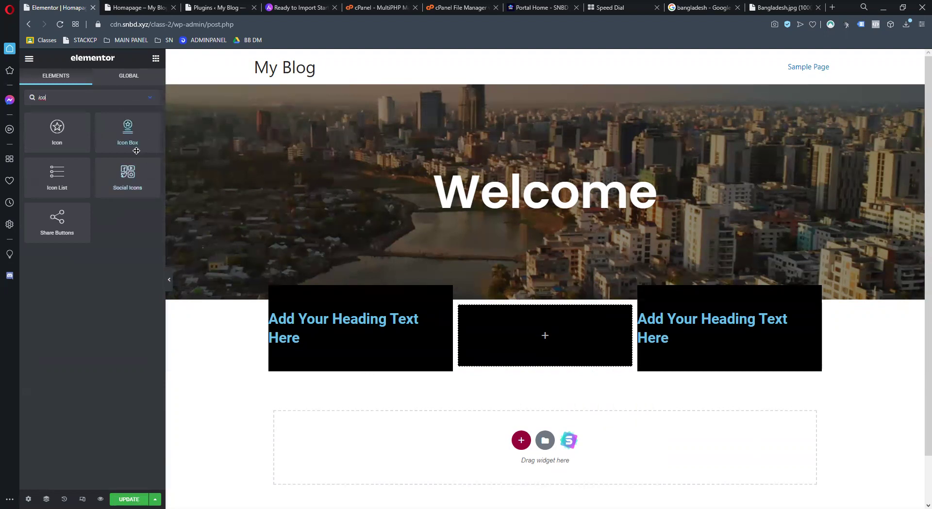
left_click_drag(583, 356, 580, 352)
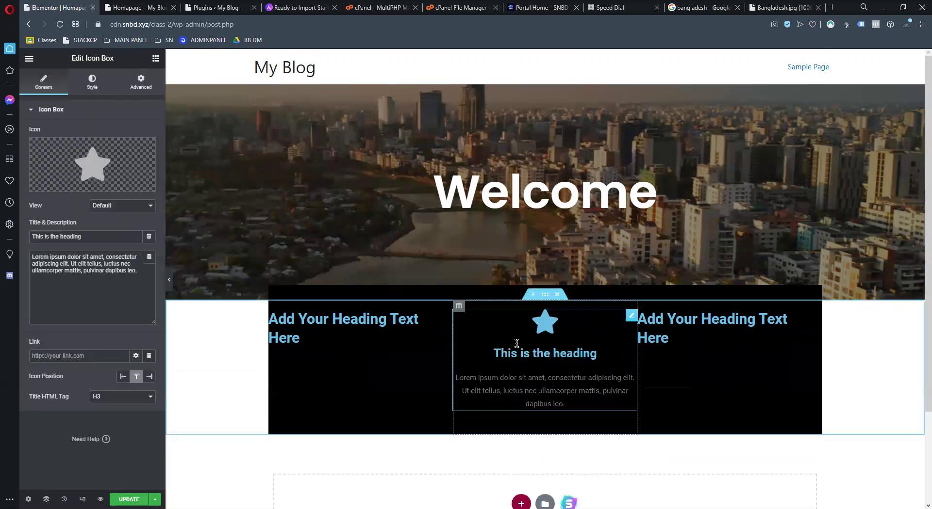
right_click(479, 340)
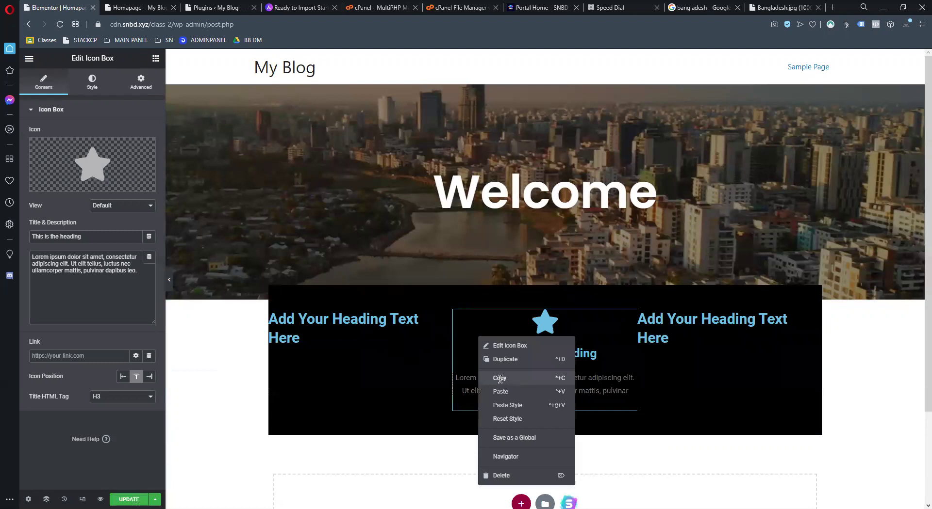
left_click(499, 379)
Paste the Icon Box into the left and right columns and delete both placeholder headings
right_click(370, 353)
left_click(412, 427)
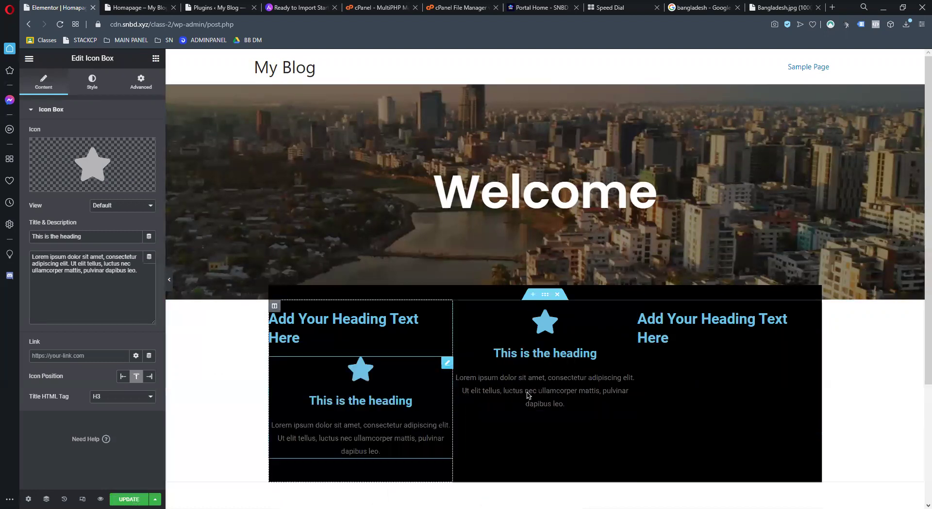
right_click(693, 304)
left_click(728, 380)
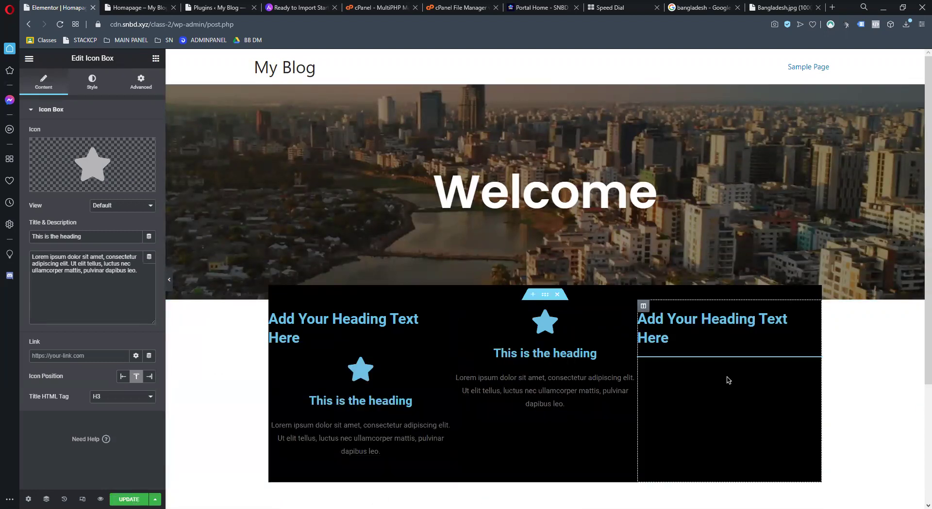
right_click(348, 336)
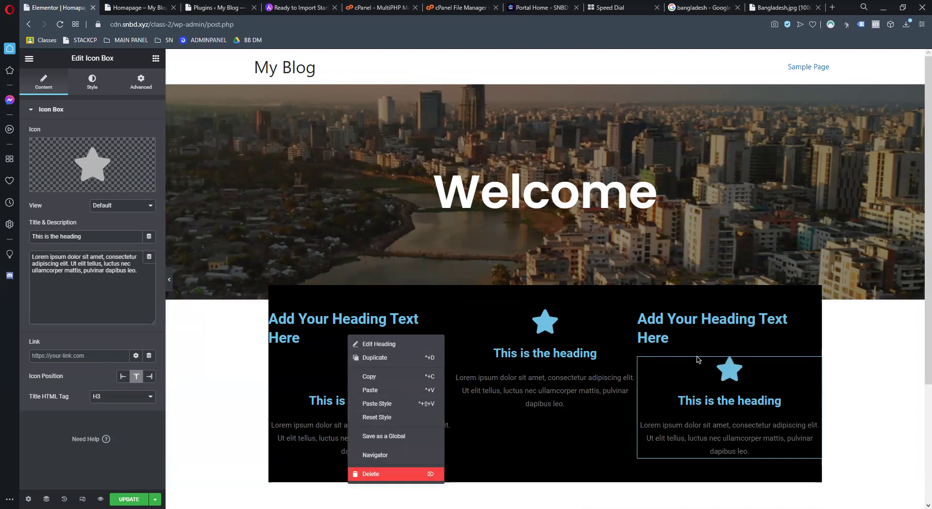
key("Delete")
right_click(648, 324)
left_click(698, 473)
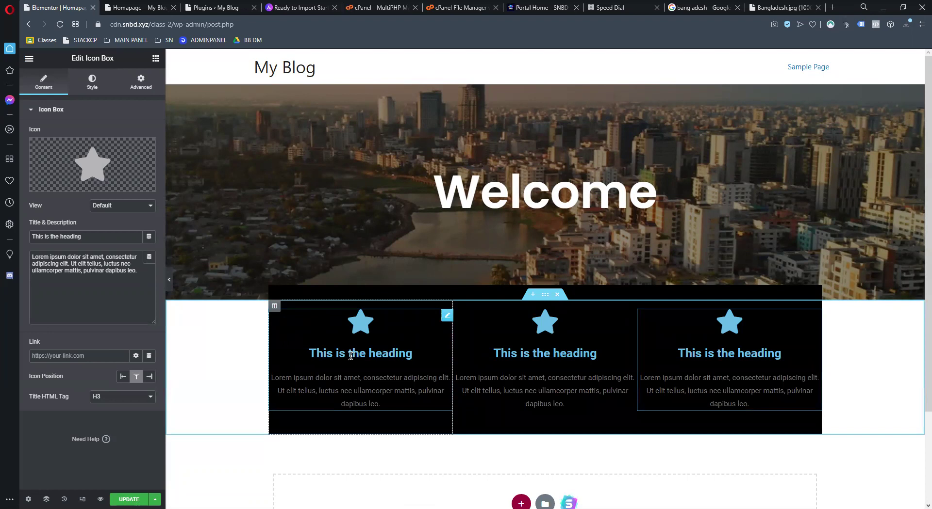
Clear the left icon box's title and description text
triple_click(102, 238)
key("BackSpace")
triple_click(143, 277)
key("BackSpace")
left_click(78, 237)
type("HOM")
key("BackSpace")
key("BackSpace")
key("BackSpace")
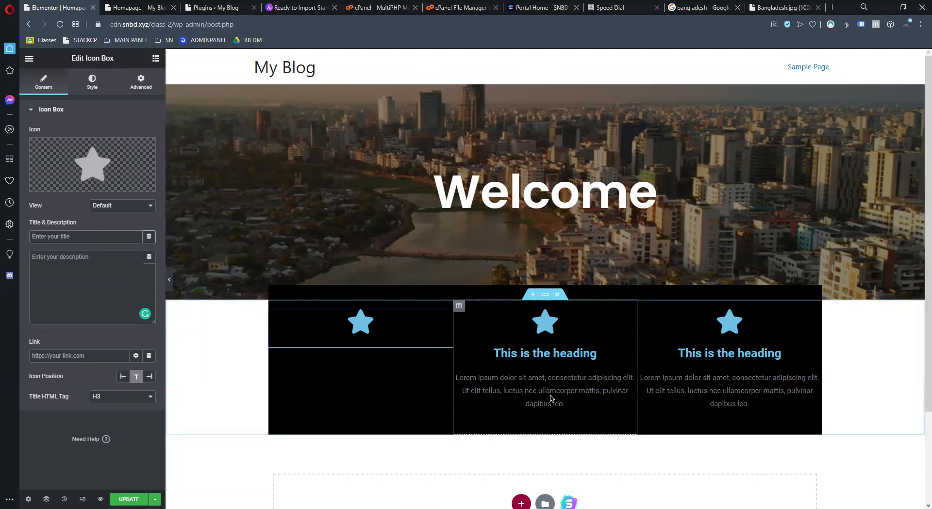
Clear the middle and right icon boxes' titles and descriptions, and open the first column's settings
left_click(550, 398)
triple_click(87, 264)
key("BackSpace")
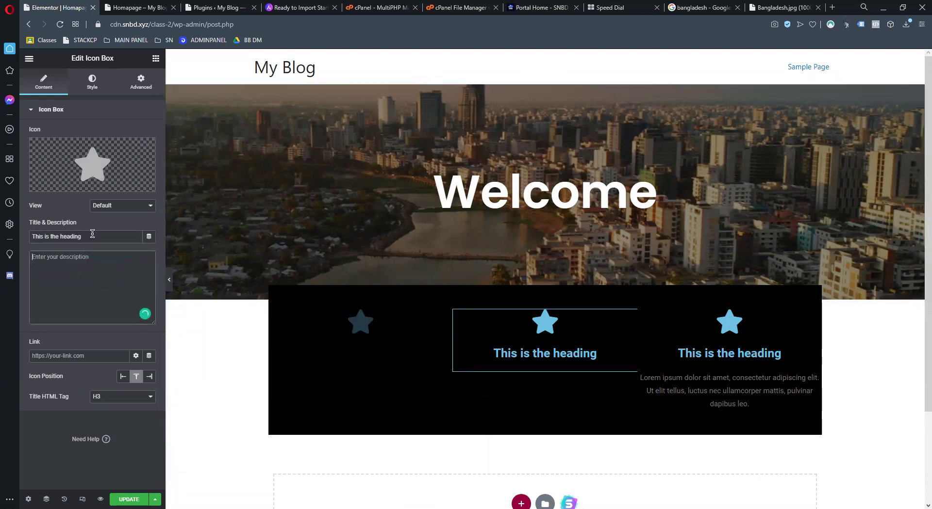
triple_click(93, 236)
key("BackSpace")
left_click(767, 400)
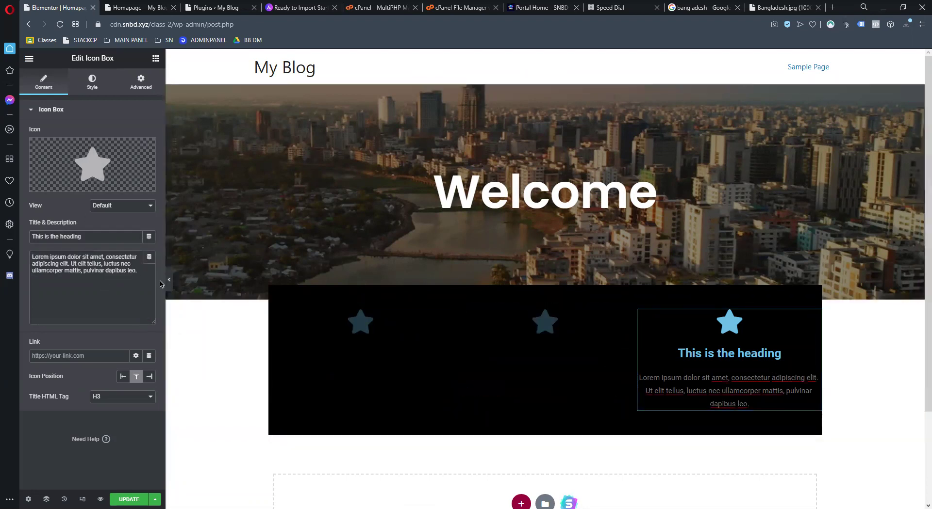
triple_click(103, 257)
key("BackSpace")
triple_click(92, 236)
key("BackSpace")
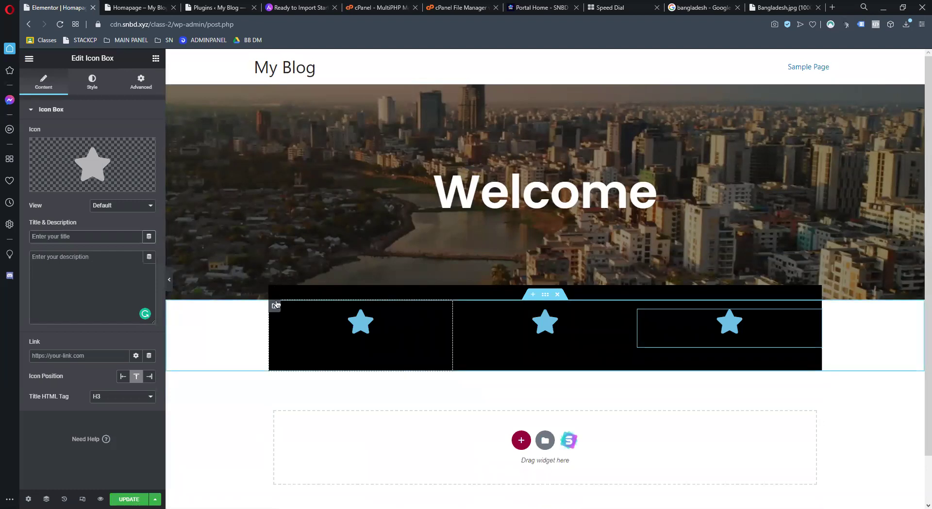
left_click(275, 306)
scroll(50, 147, "down", 15)
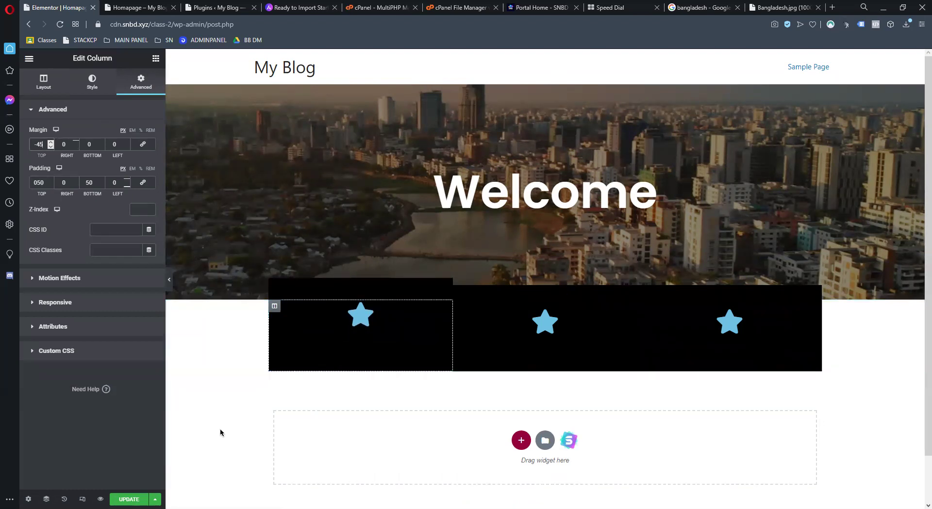
Undo the column margin change and give the whole icon strip section a -32 top margin
key("ctrl+z")
right_click(226, 321)
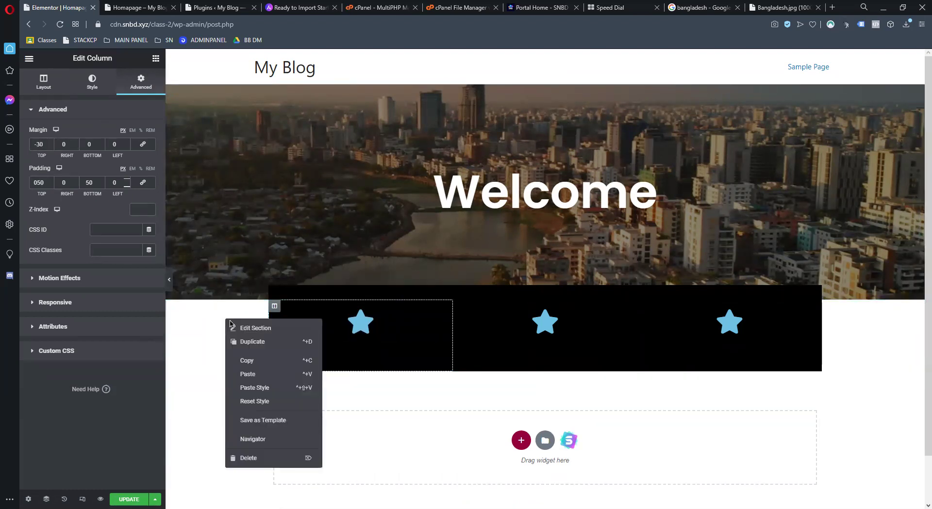
left_click(237, 326)
left_click(141, 81)
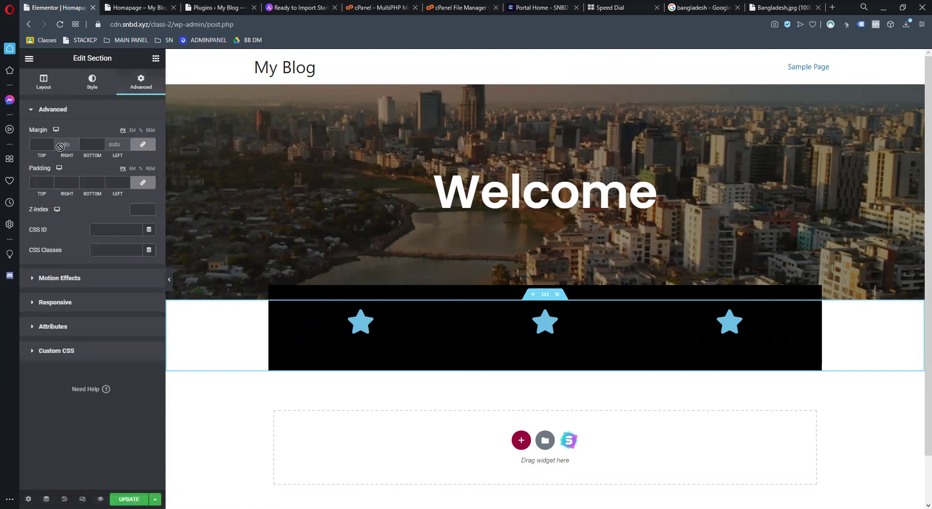
left_click(144, 145)
left_click(49, 144)
left_click_drag(49, 146, 50, 146)
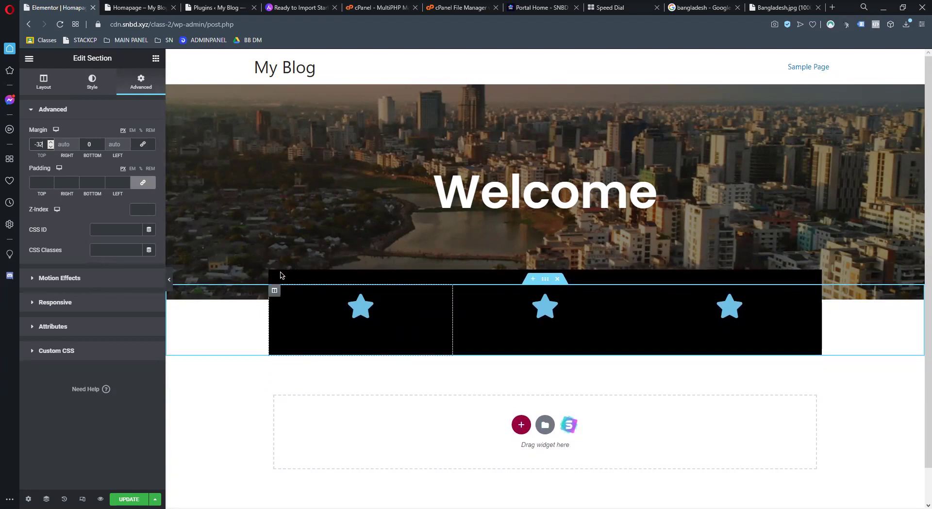
Set the first and second star icons' primary colour to white (#FFFFFF)
left_click(395, 312)
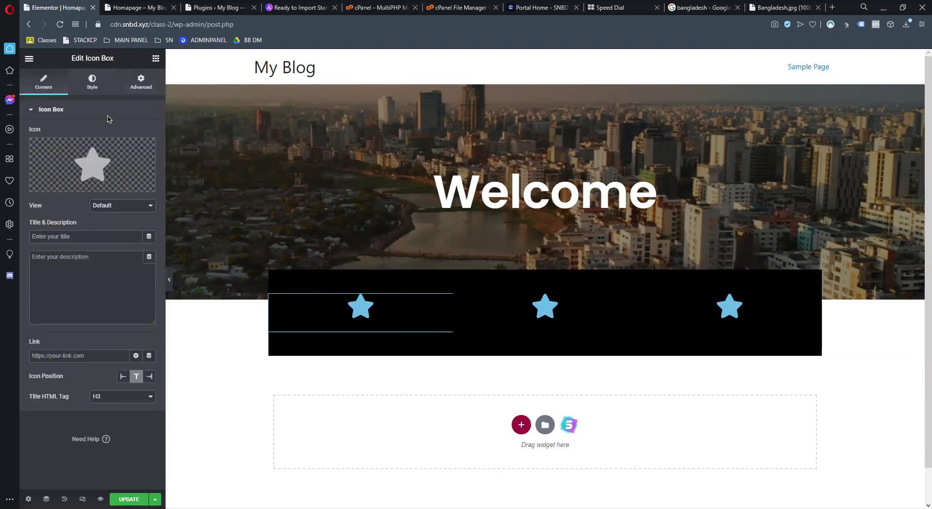
left_click(103, 80)
left_click(149, 153)
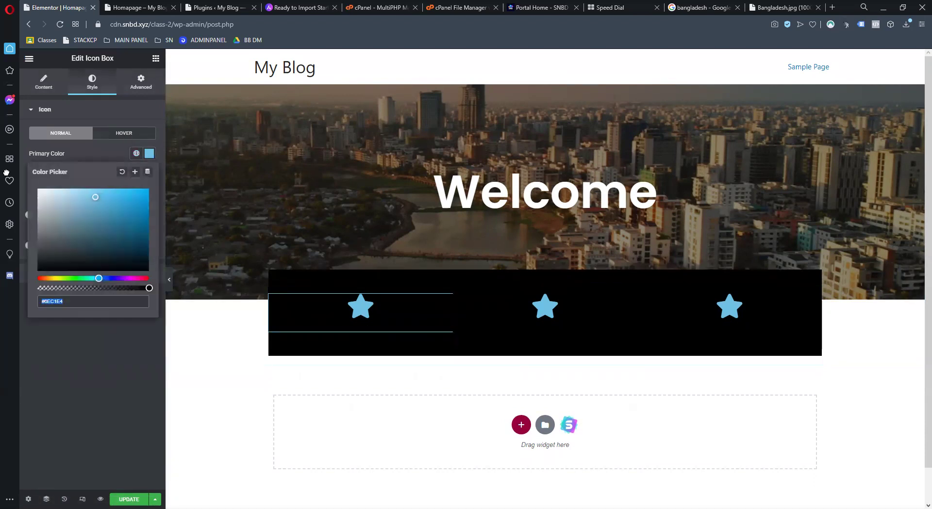
left_click(39, 191)
left_click(508, 330)
left_click(92, 81)
left_click(149, 153)
left_click(39, 190)
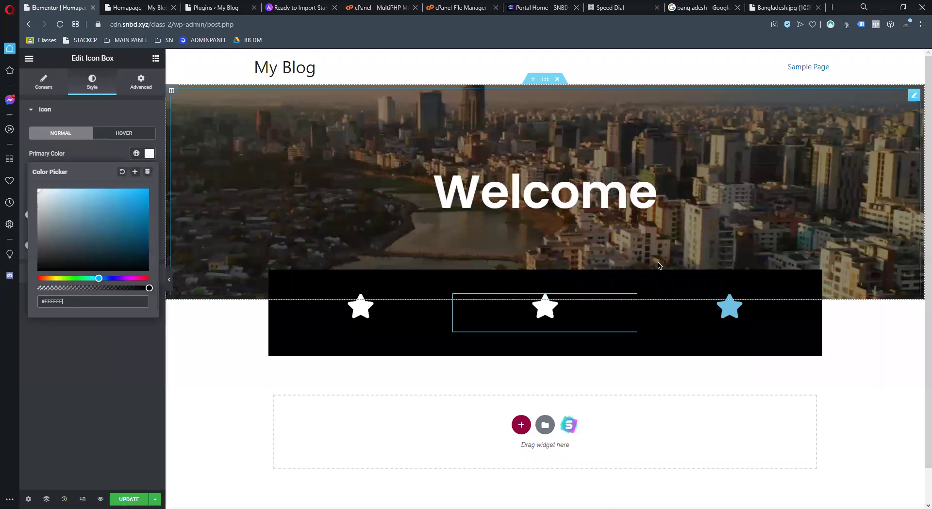
Make the third star icon white as well and return to the icon box content settings
left_click(705, 308)
left_click(92, 82)
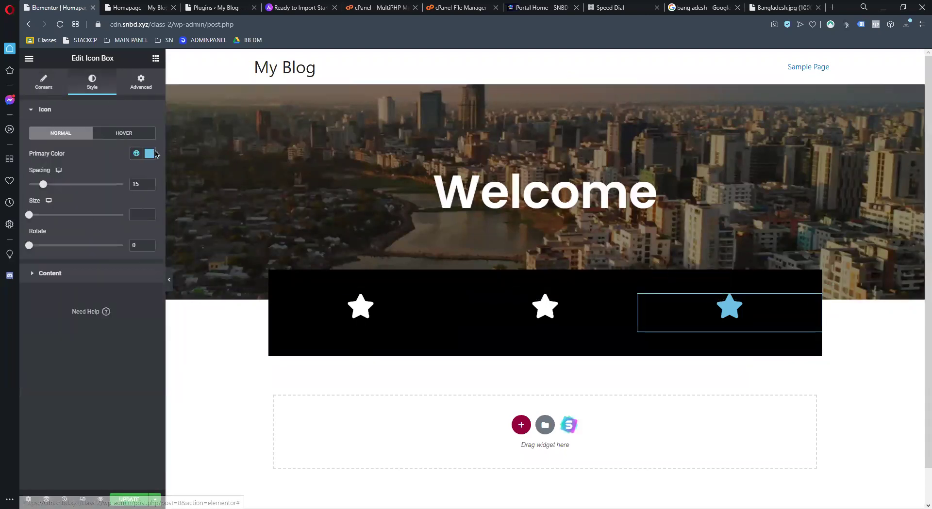
left_click(149, 154)
left_click(39, 190)
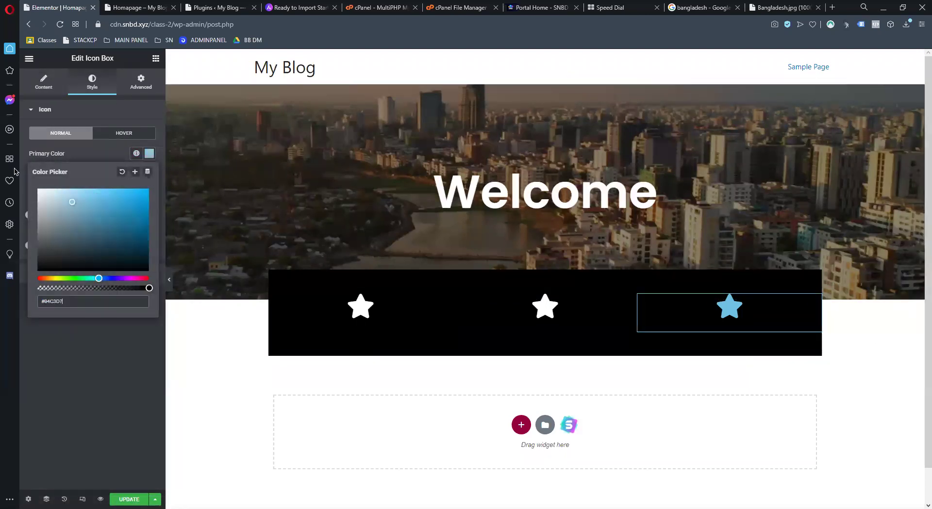
left_click(70, 349)
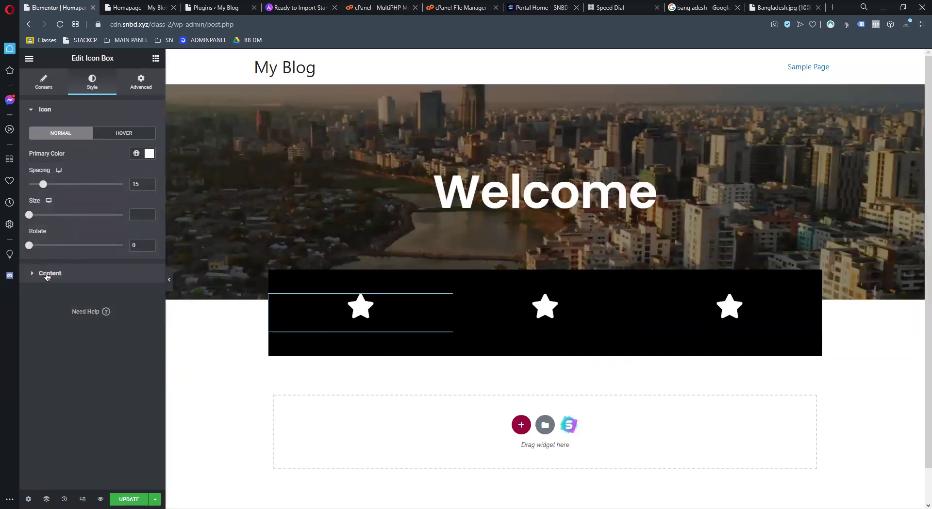
left_click(43, 83)
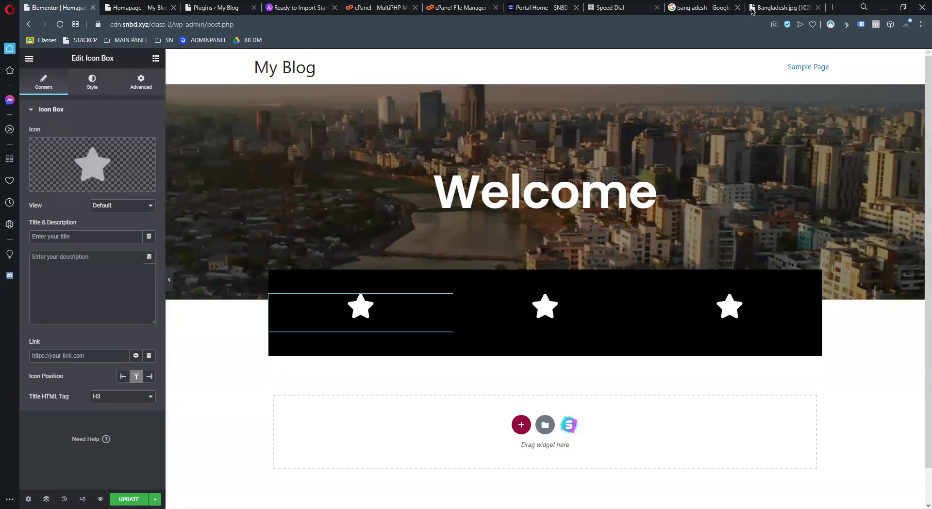
In the Bangladesh.jpg tab, search Google for 'Freepipk' and open the Flaticon result
left_click(766, 10)
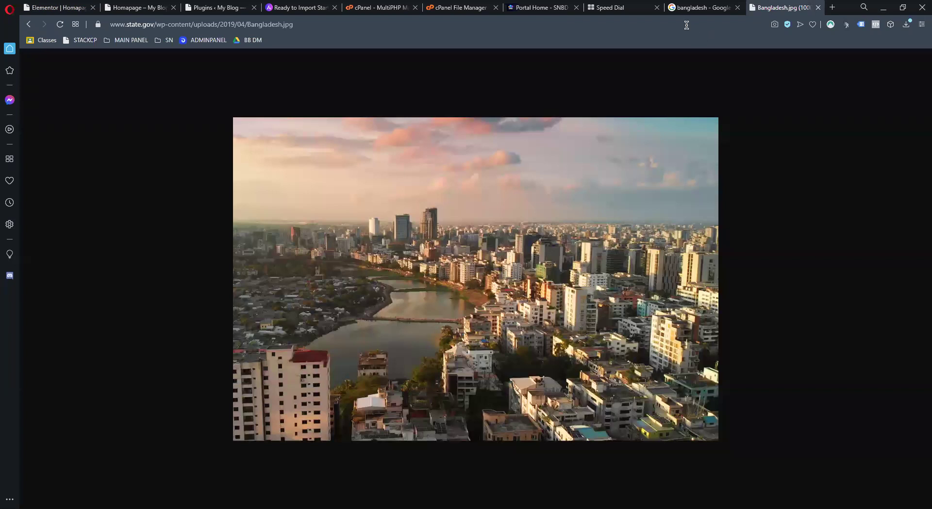
left_click(686, 25)
type("f")
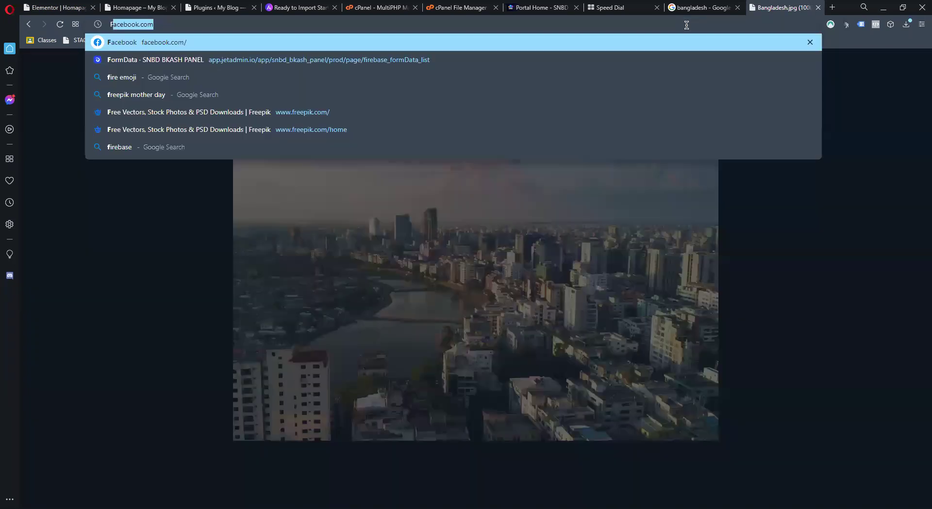
key("BackSpace")
key("BackSpace")
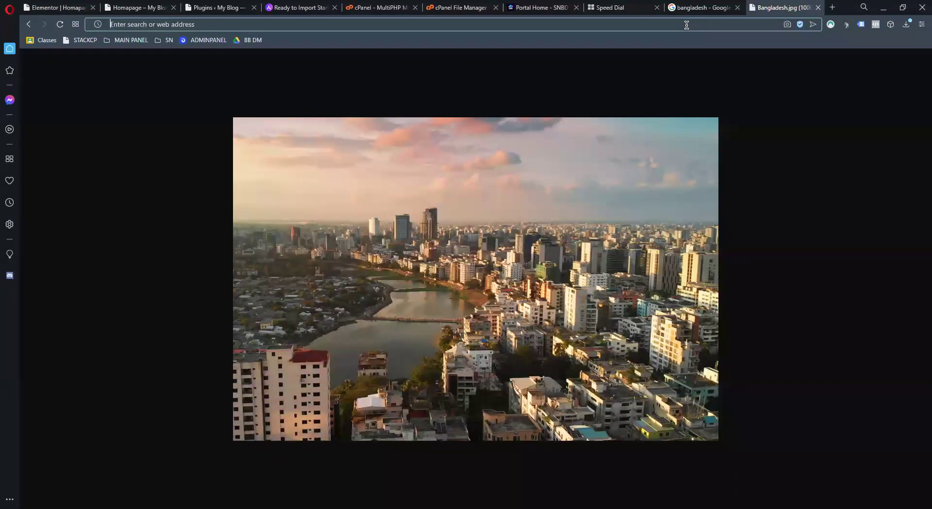
type("Freepipk")
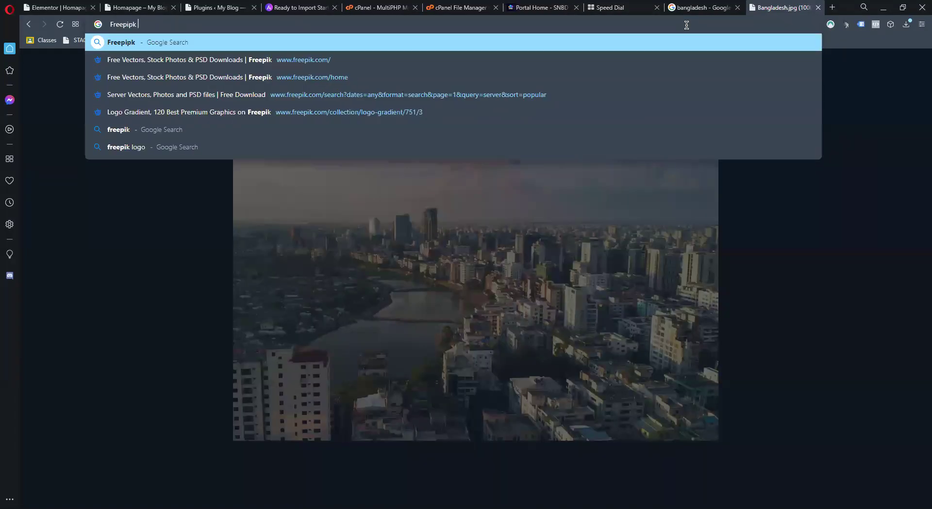
key("Return")
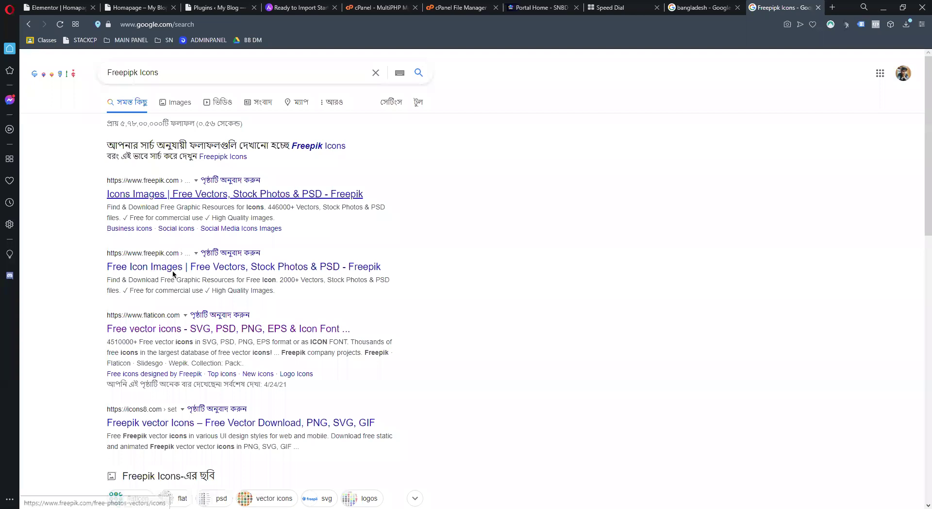
left_click(168, 329)
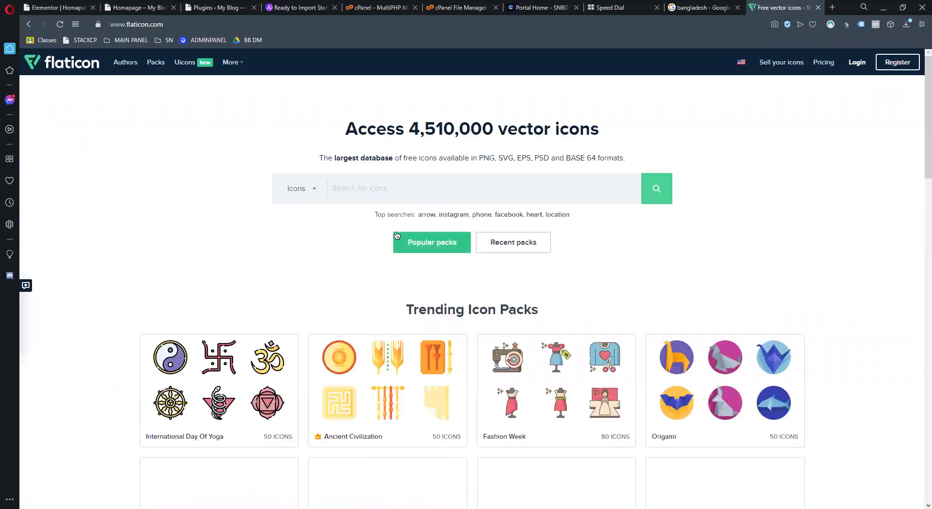
Scroll the Flaticon homepage and dismiss the sign-in popup
scroll(363, 236, "down", 2)
scroll(363, 235, "down", 3)
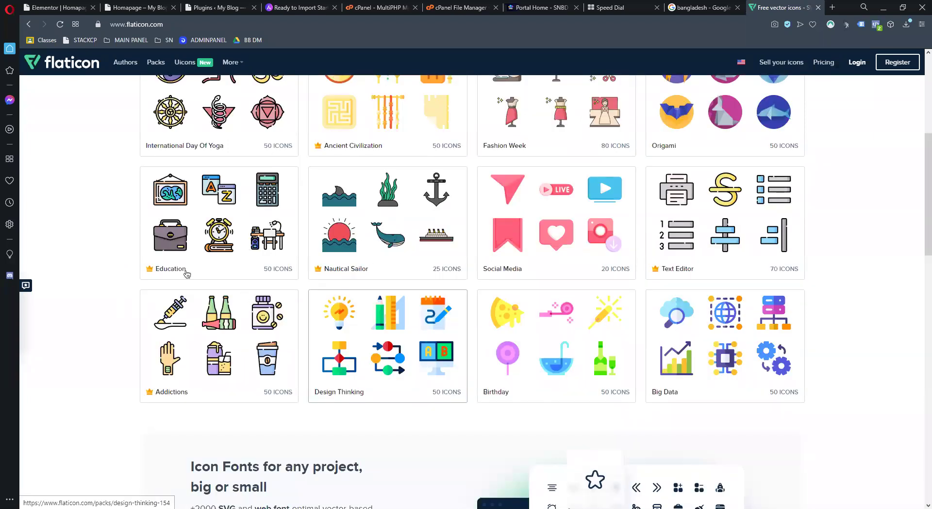
left_click(898, 73)
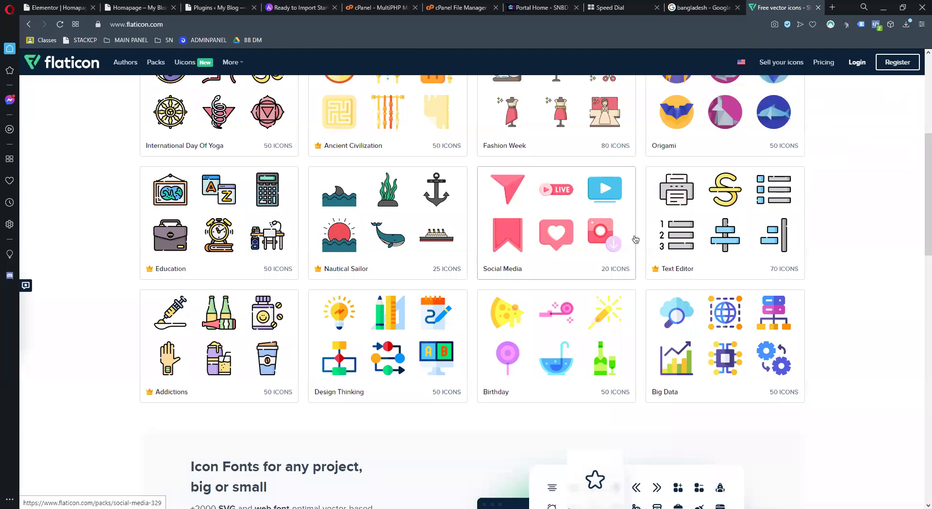
scroll(357, 306, "down", 4)
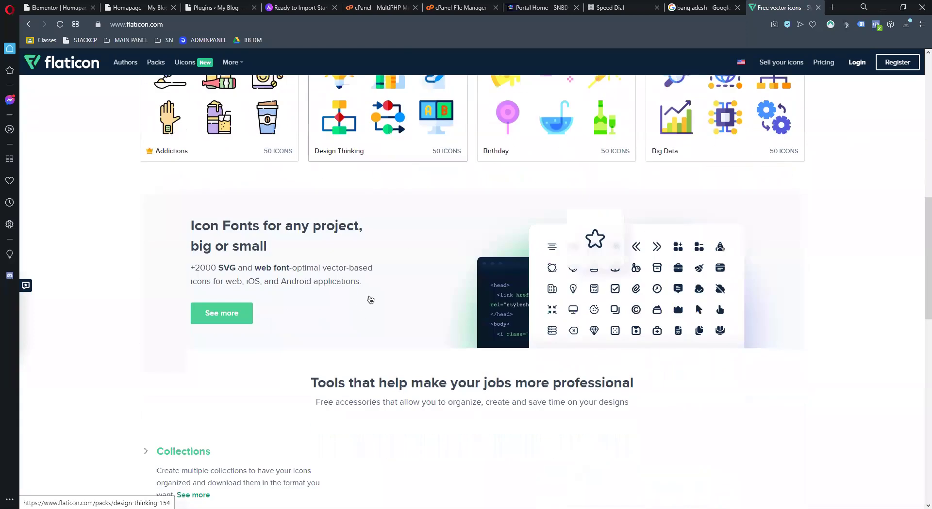
scroll(370, 299, "up", 8)
scroll(366, 186, "up", 1)
Search Flaticon for 'home' icons, browse the results, then return to the Elementor tab
left_click(365, 188)
type("home")
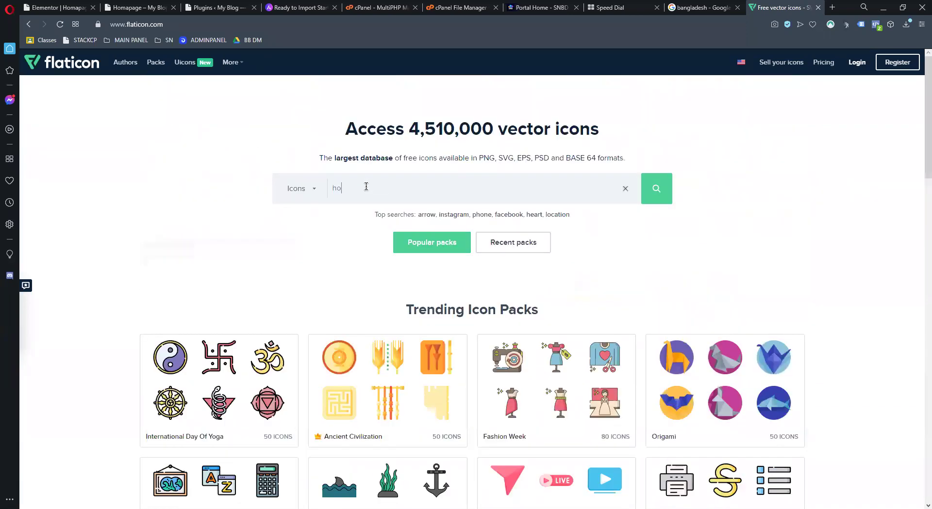
key("Return")
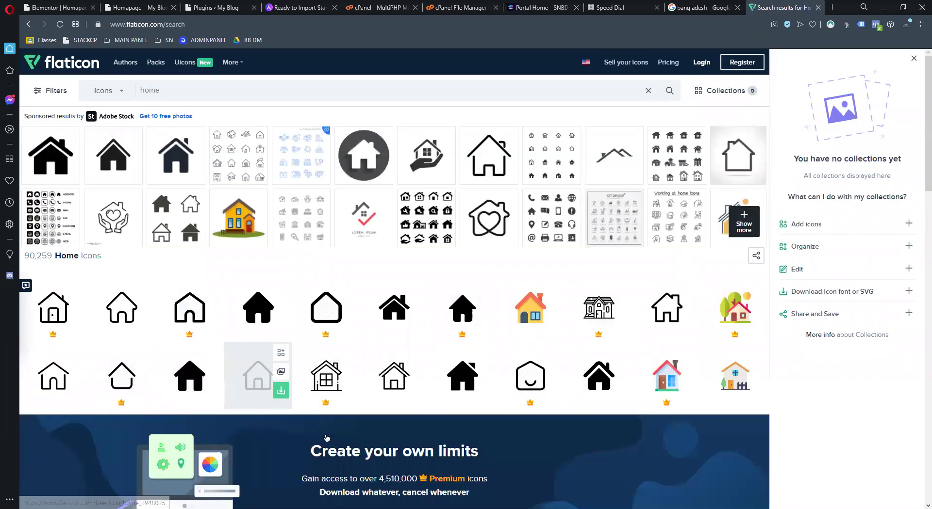
scroll(265, 393, "down", 5)
scroll(274, 414, "down", 1)
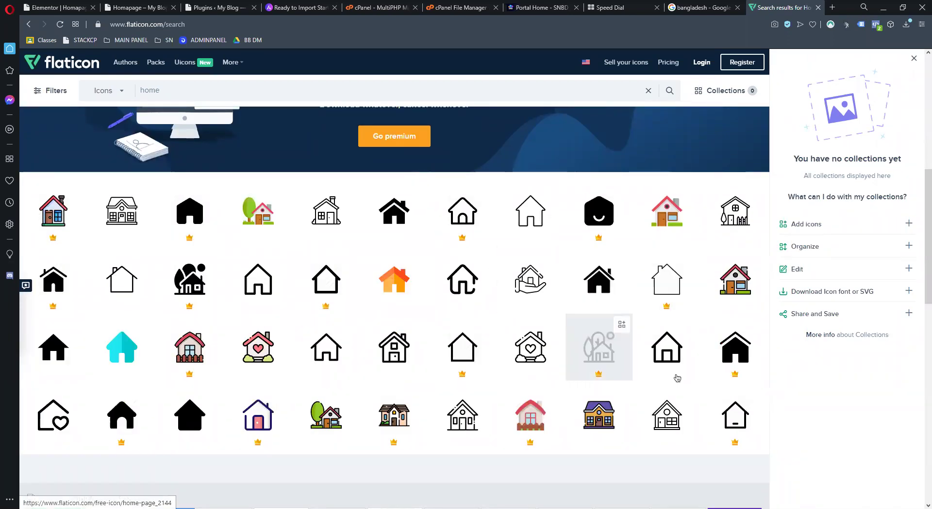
scroll(703, 339, "down", 3)
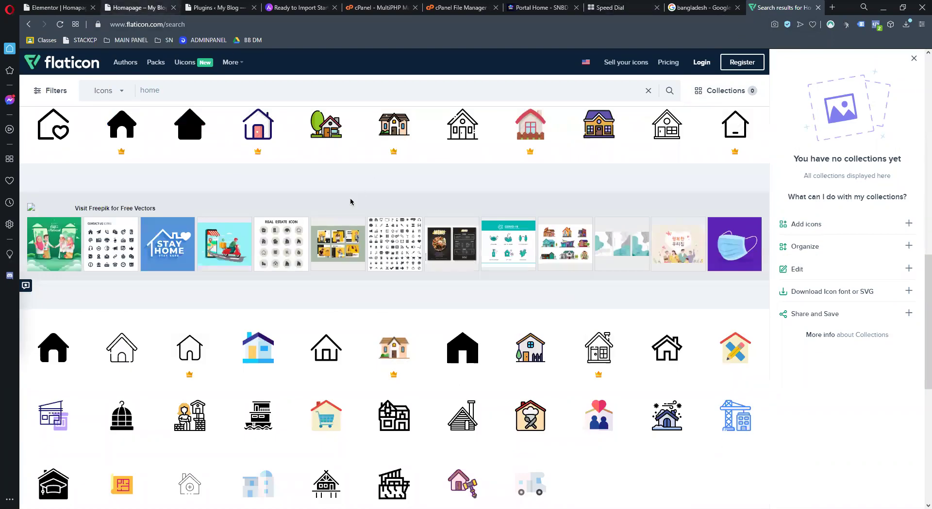
left_click(136, 7)
key("ctrl+shift+Tab")
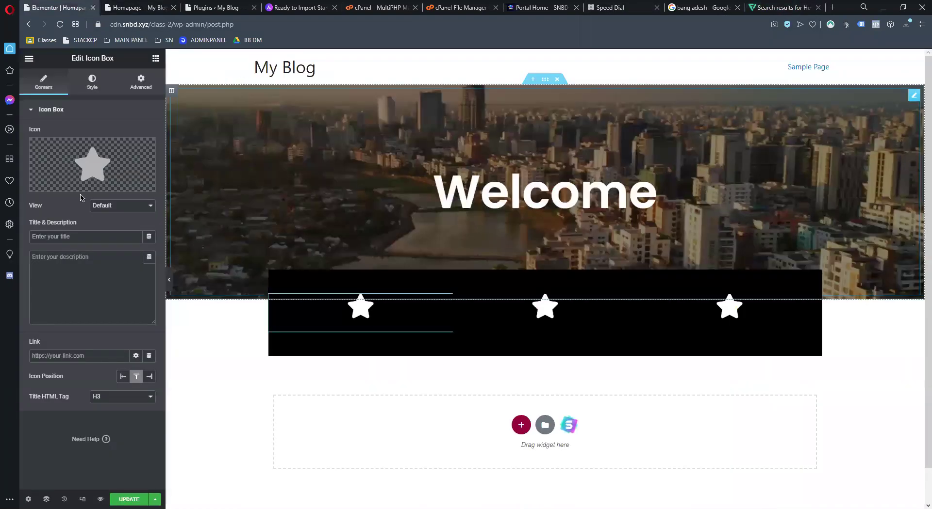
Insert the Font Awesome Solid store icon into the first icon box
left_click(63, 189)
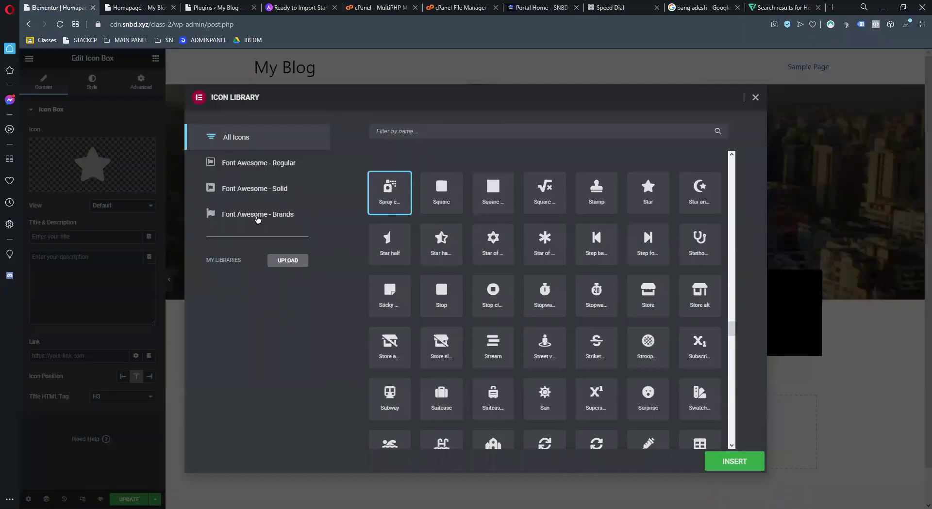
left_click(258, 216)
left_click(379, 129)
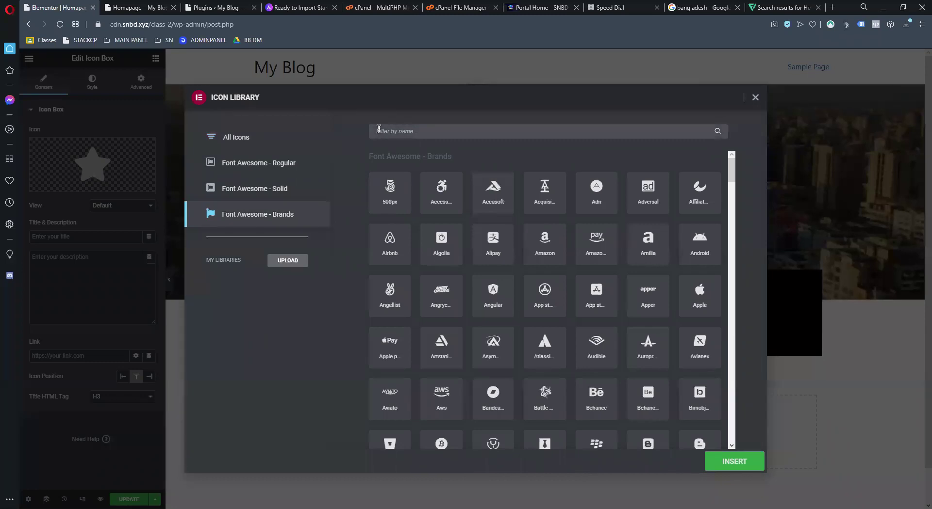
type("home")
key("BackSpace")
key("BackSpace")
type("i")
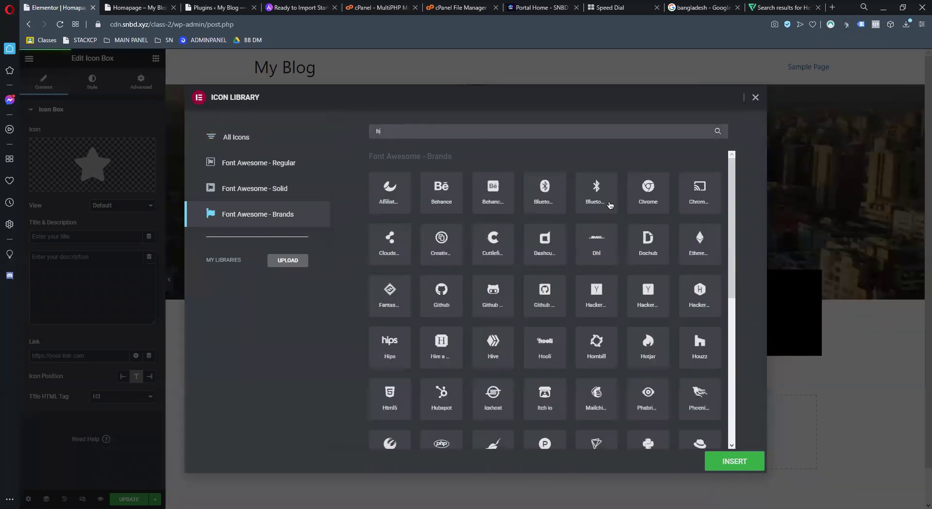
type("o")
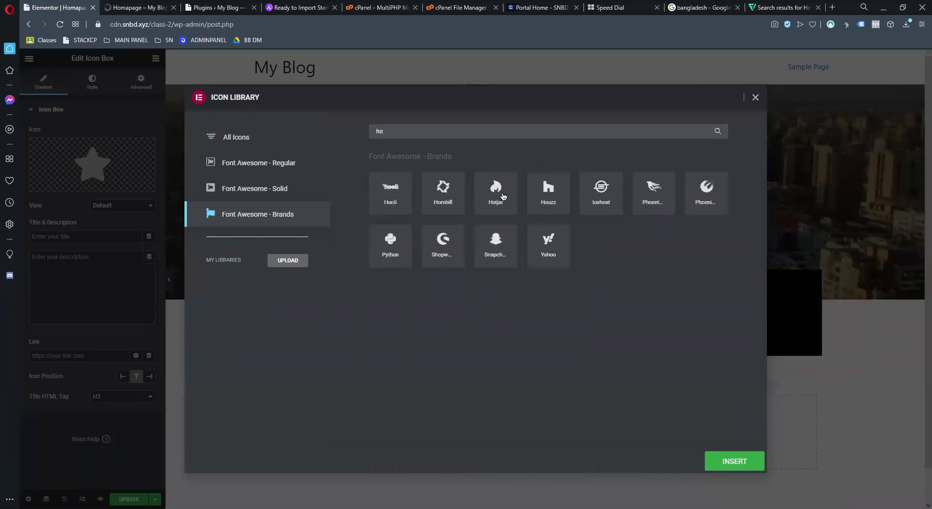
key("BackSpace")
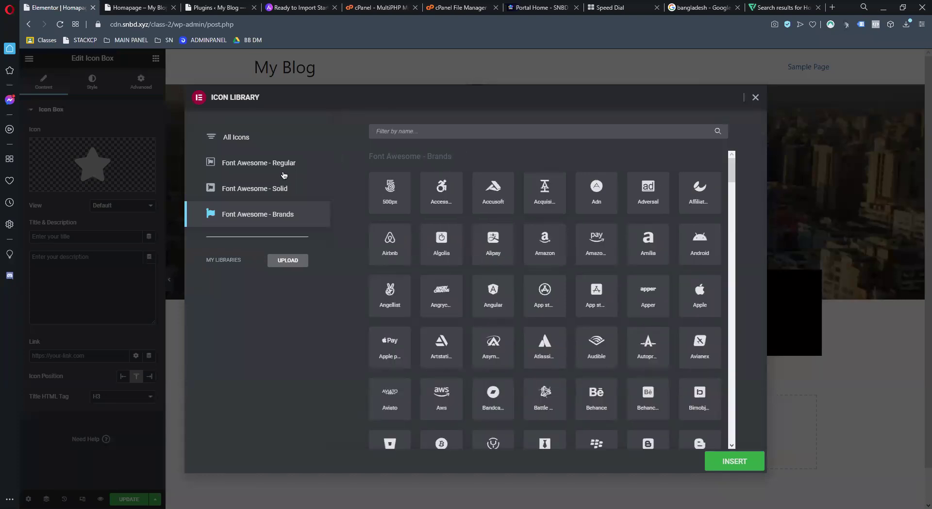
left_click(261, 170)
left_click(264, 189)
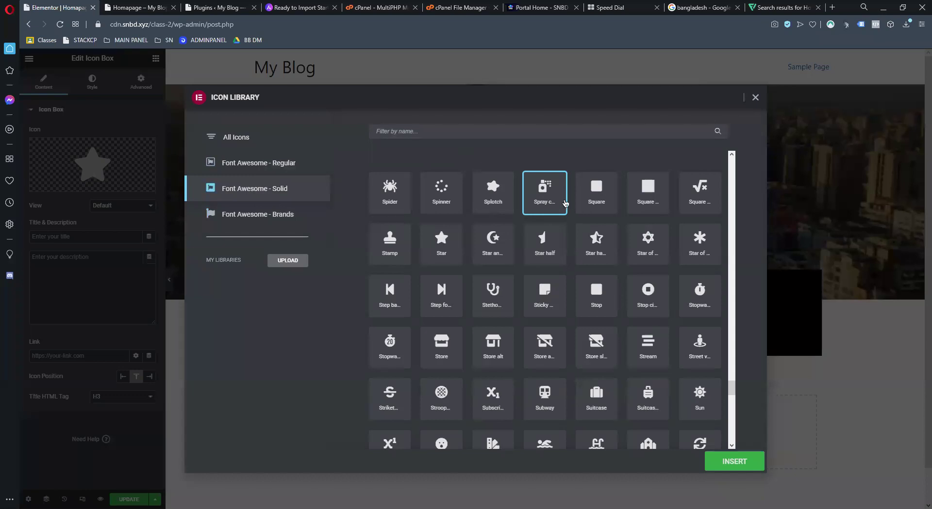
scroll(670, 251, "down", 2)
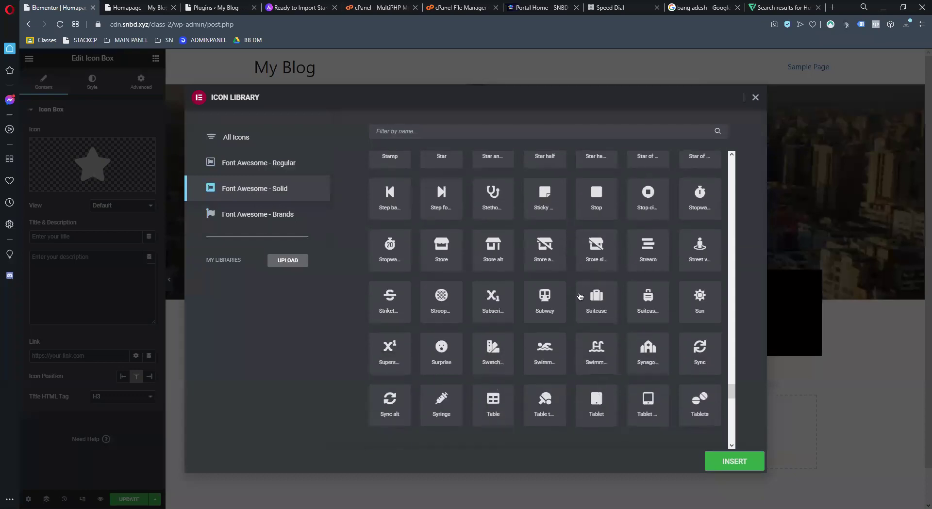
left_click(445, 256)
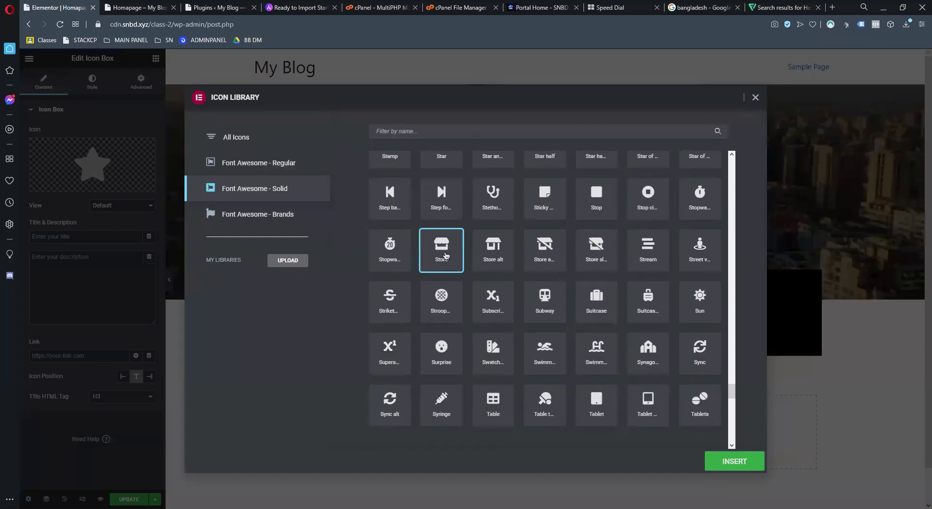
left_click(744, 466)
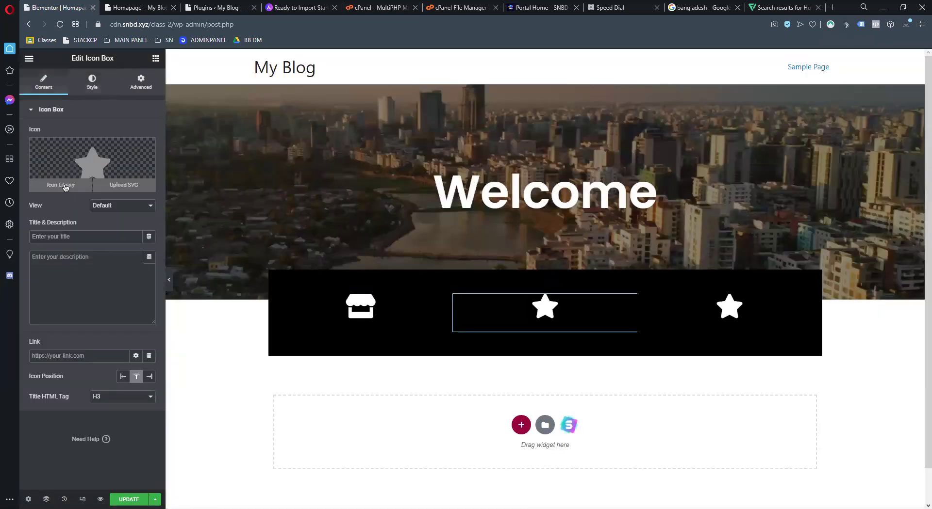
Insert the shopping cart icon, found by searching 'cart', into the middle icon box
left_click(63, 186)
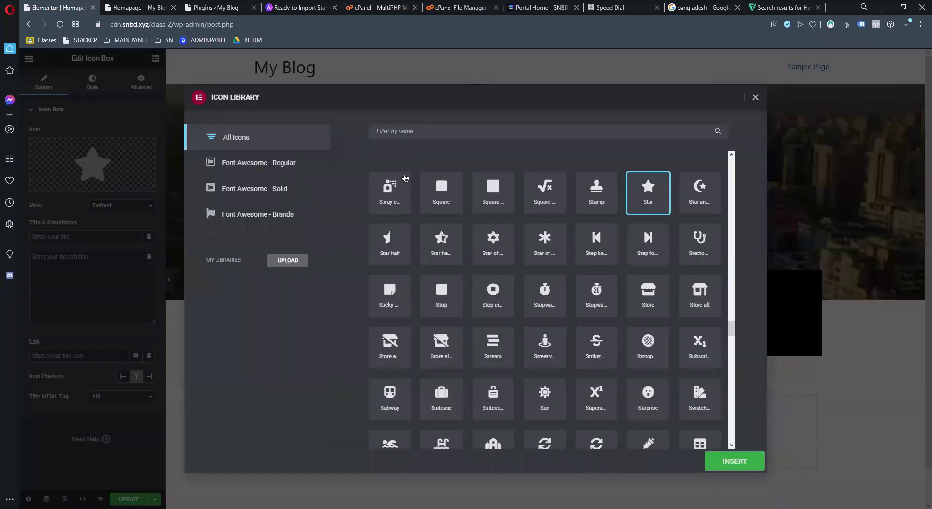
left_click(443, 127)
type("sal")
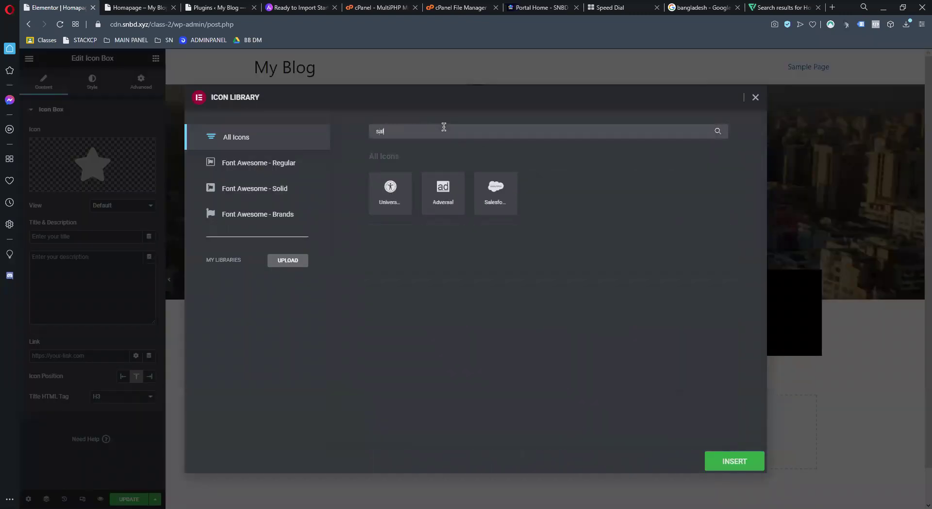
key("BackSpace")
key("BackSpace")
key("BackSpace")
type("cart")
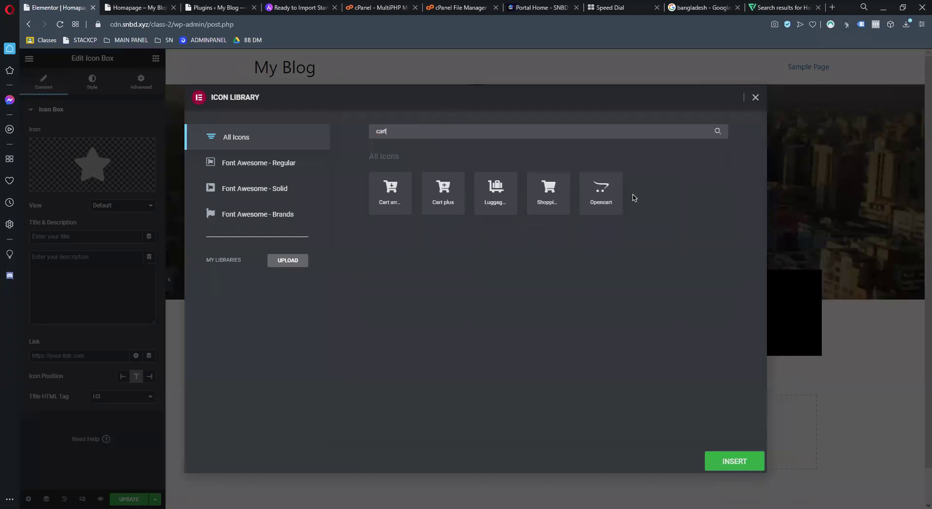
left_click(565, 194)
left_click(714, 462)
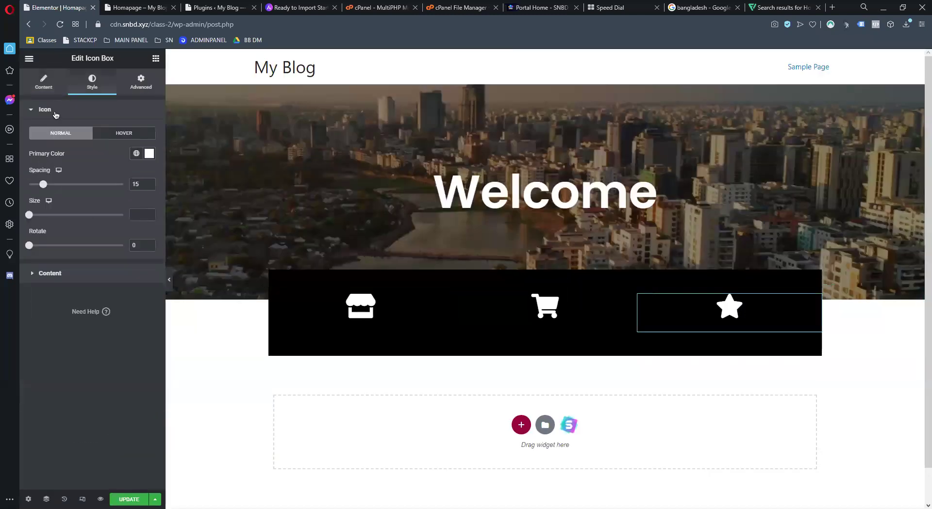
Replace the third box's star with the open book icon, found by searching 'boo'
left_click(44, 81)
left_click(67, 185)
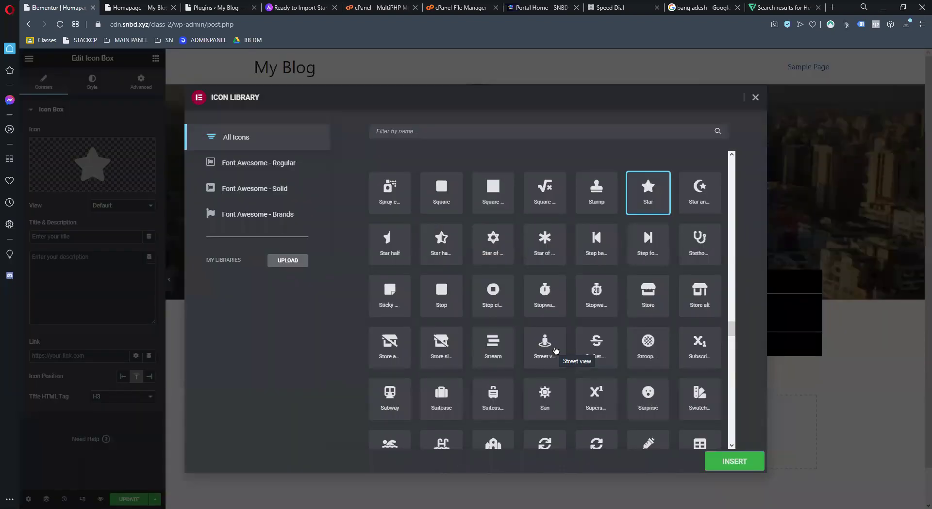
left_click(536, 132)
type("boo")
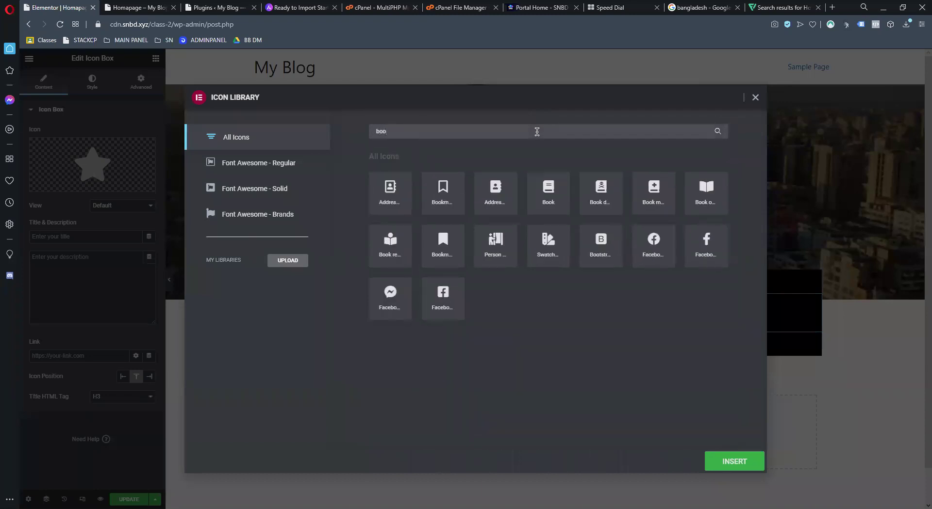
left_click(707, 191)
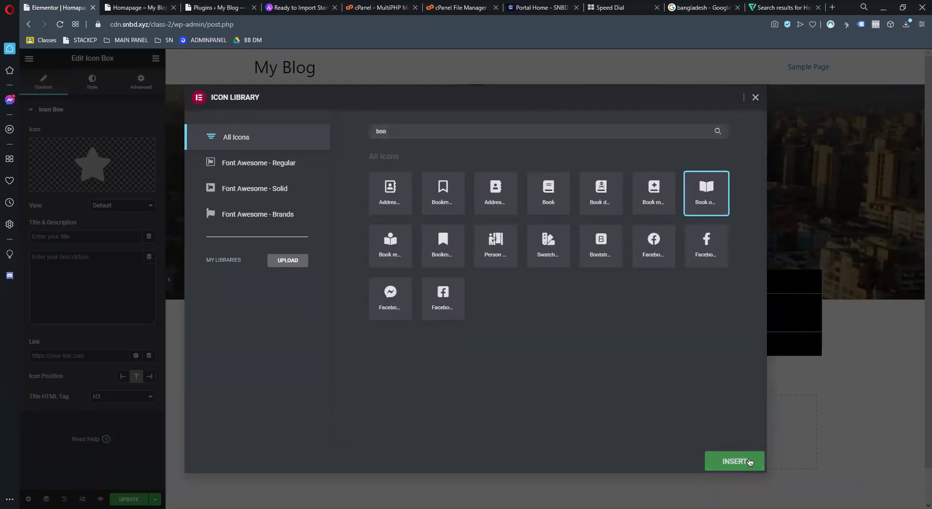
left_click(741, 462)
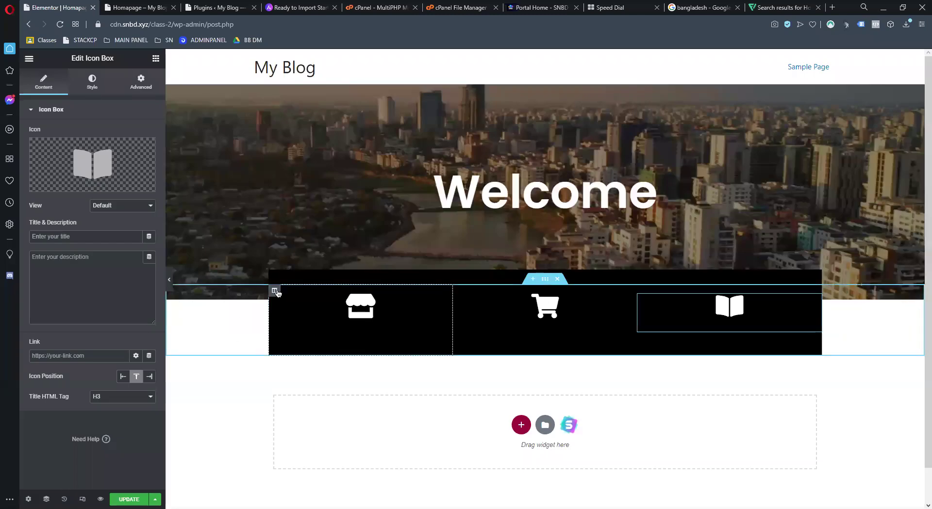
left_click(275, 290)
right_click(246, 318)
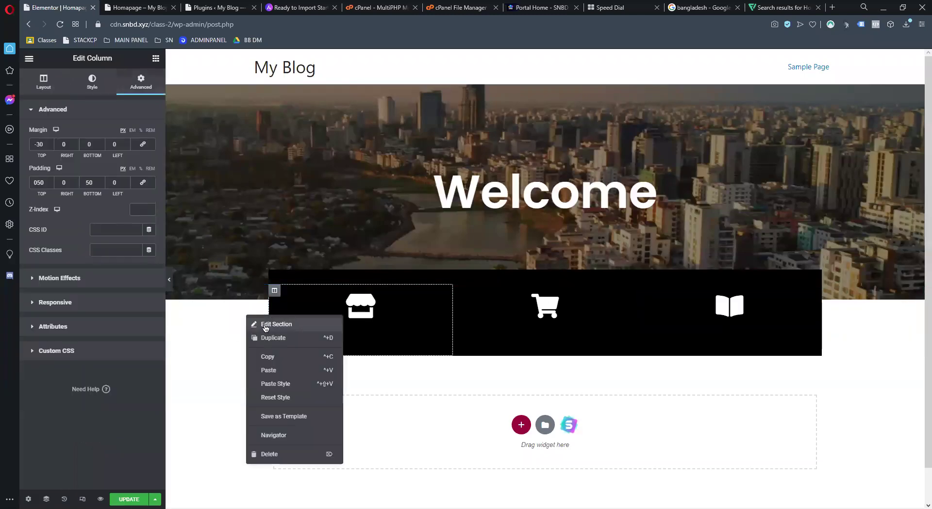
left_click(260, 327)
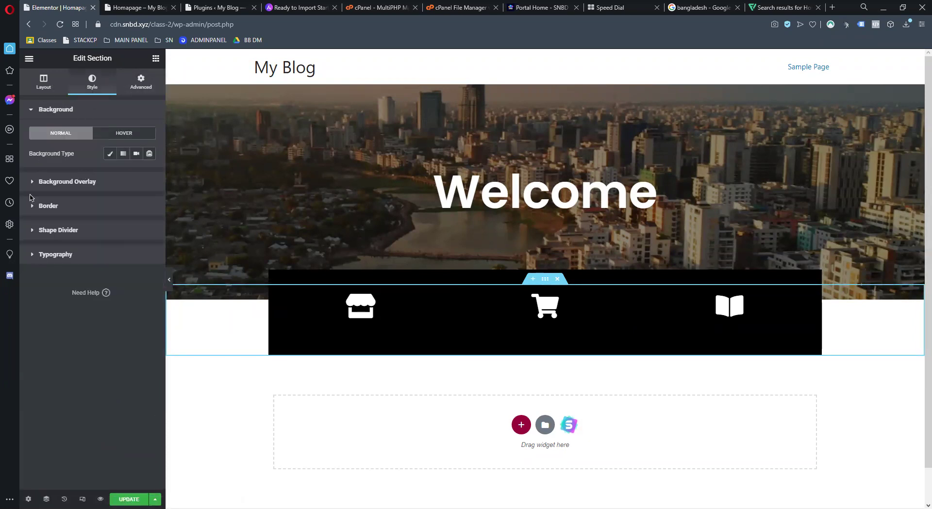
left_click(37, 209)
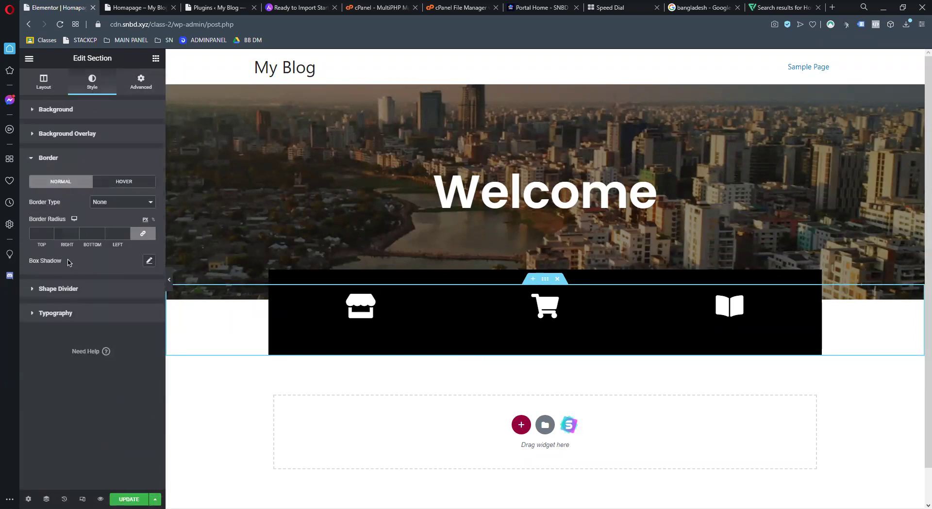
left_click(38, 233)
type("20")
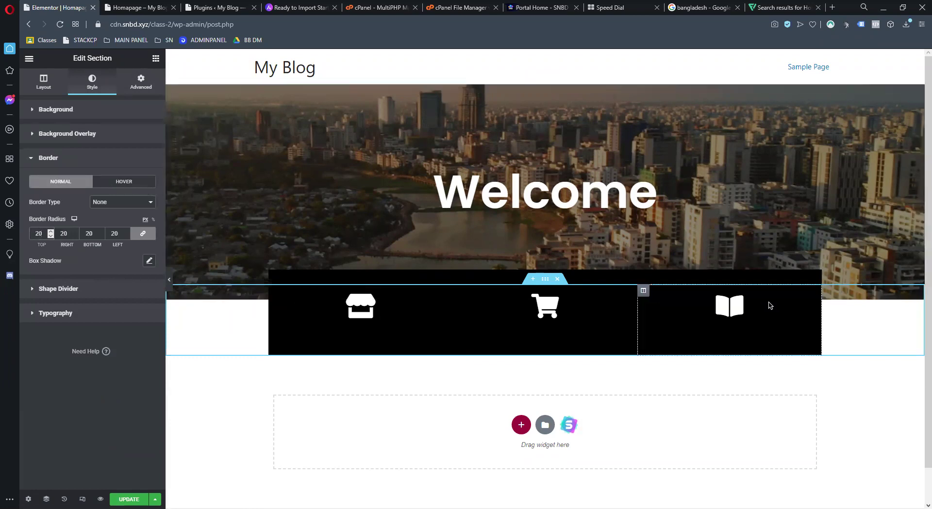
left_click(142, 233)
left_click_drag(44, 233, 29, 232)
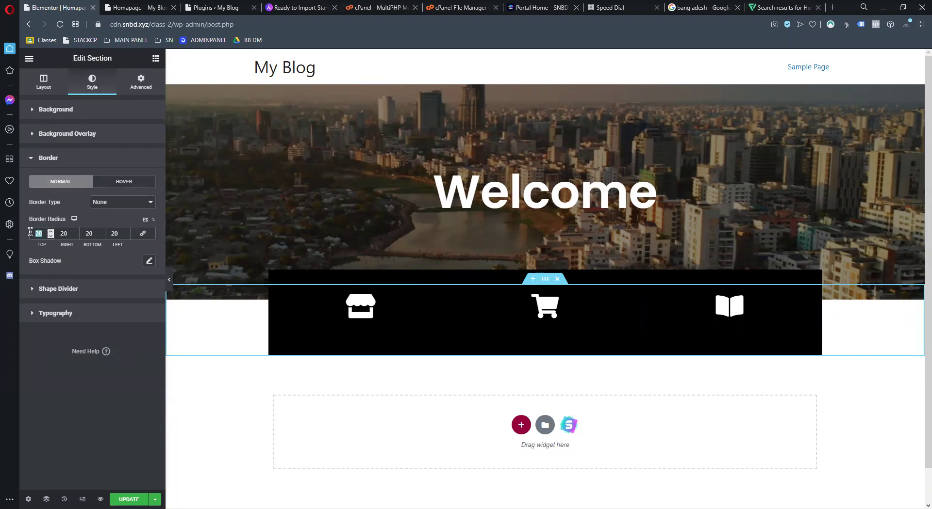
type("1")
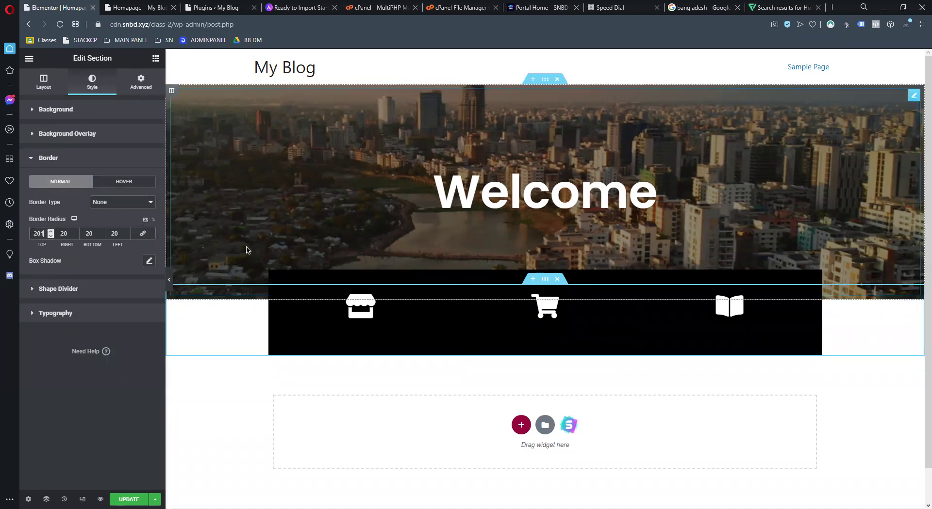
left_click_drag(47, 233, 16, 233)
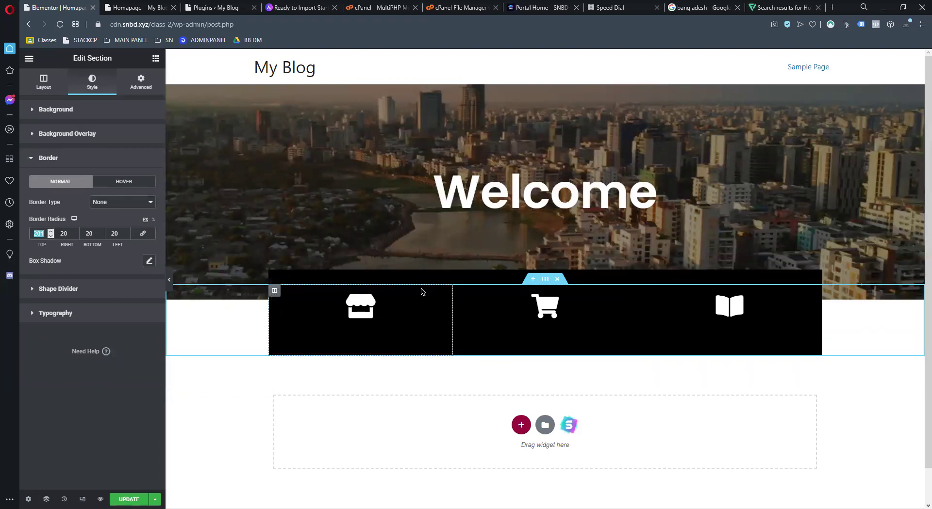
left_click(143, 233)
left_click(97, 204)
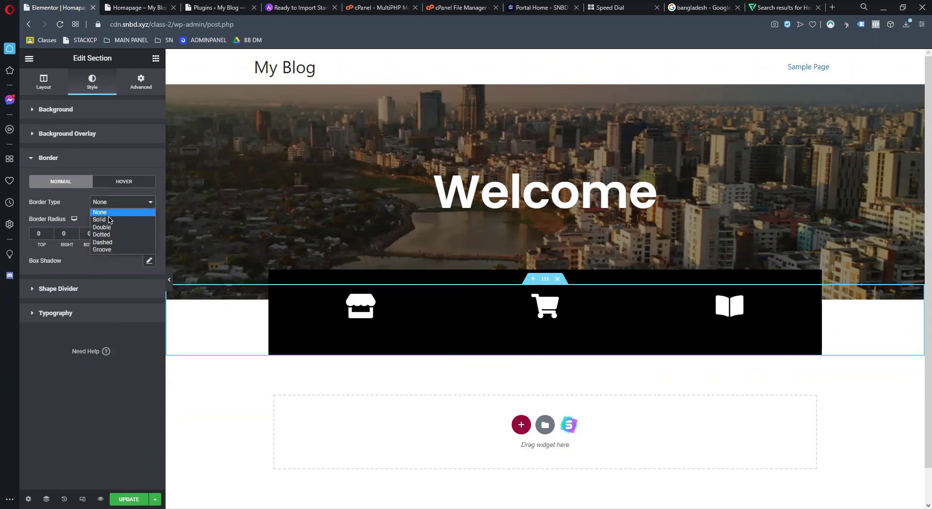
left_click(107, 221)
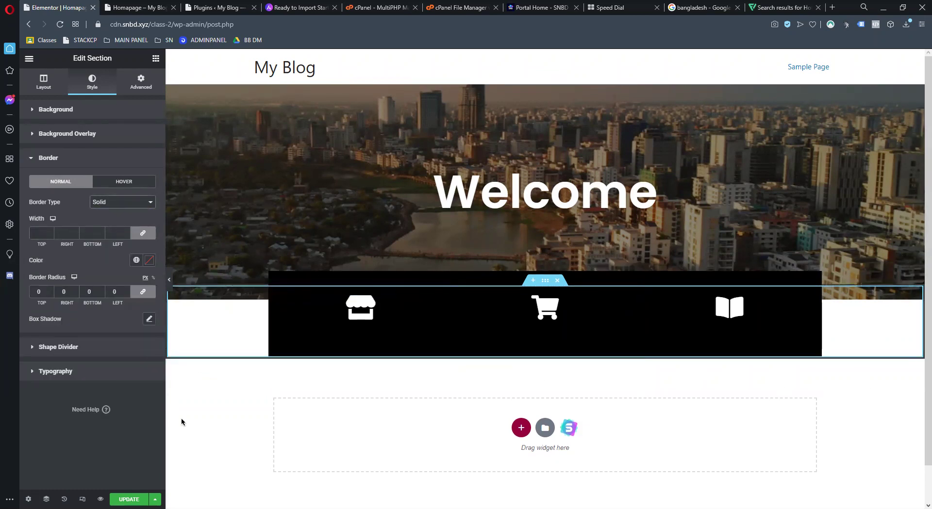
left_click(116, 203)
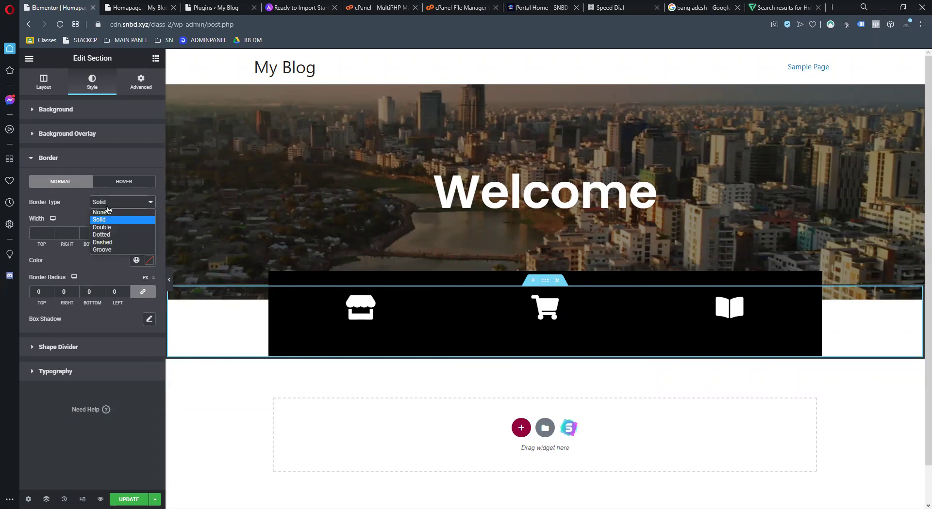
left_click(107, 212)
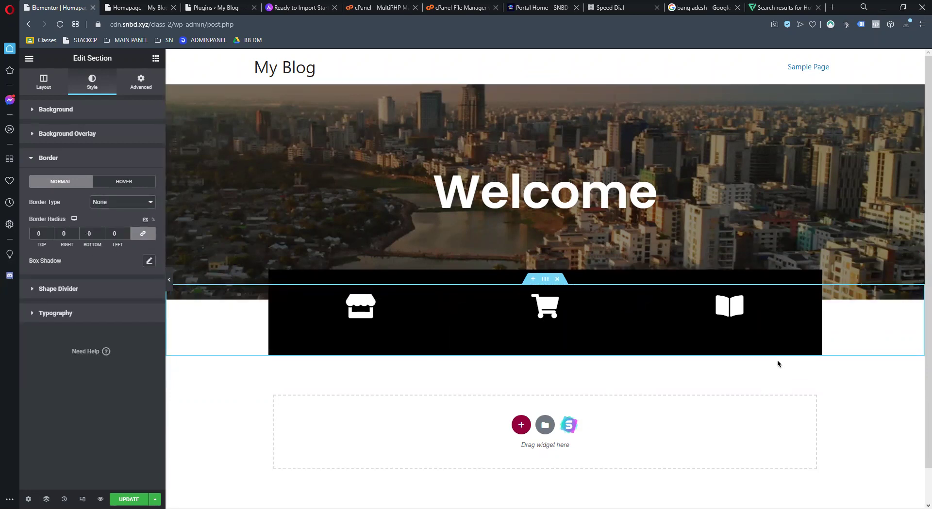
left_click(410, 319)
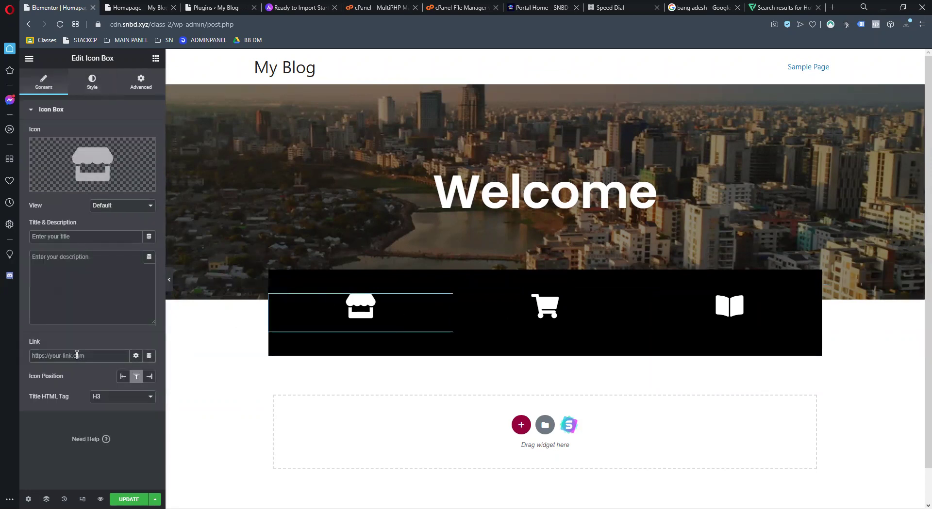
Copy the SNBD client portal URL and paste it as the store icon box's link
left_click(546, 7)
left_click(210, 24)
key("ctrl+c")
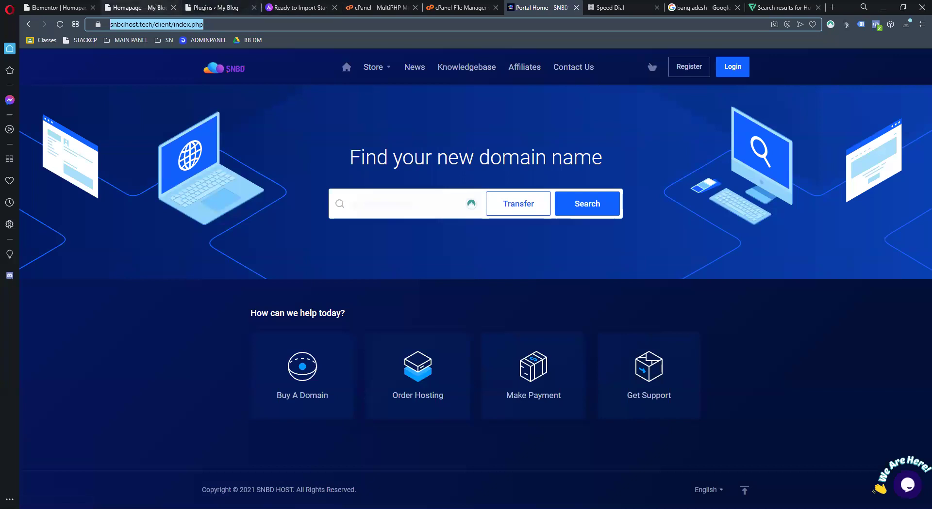
left_click(56, 7)
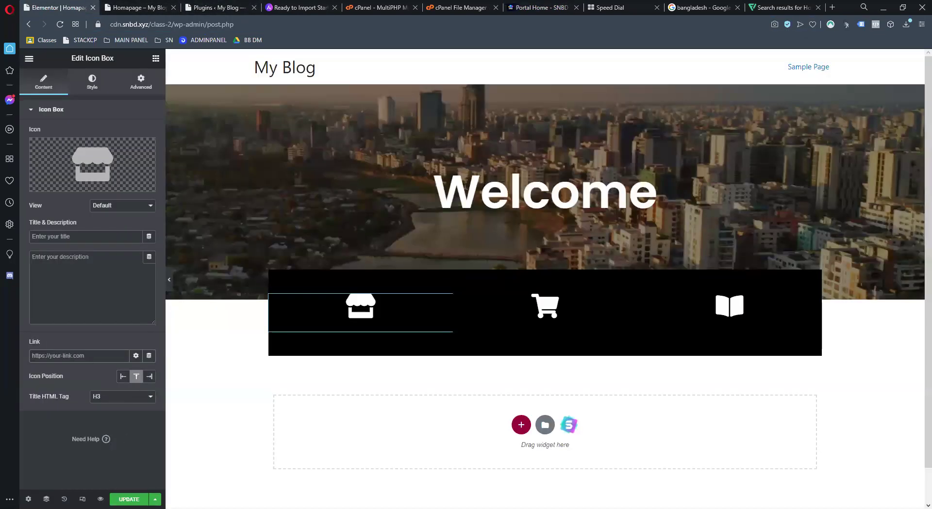
key("ctrl+v")
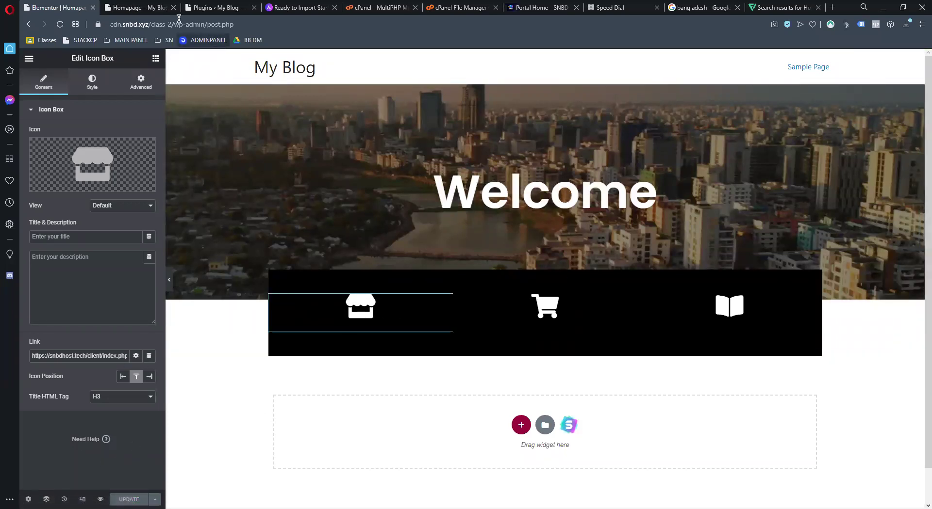
Test the store icon's link on the live homepage, then return to it
left_click(149, 12)
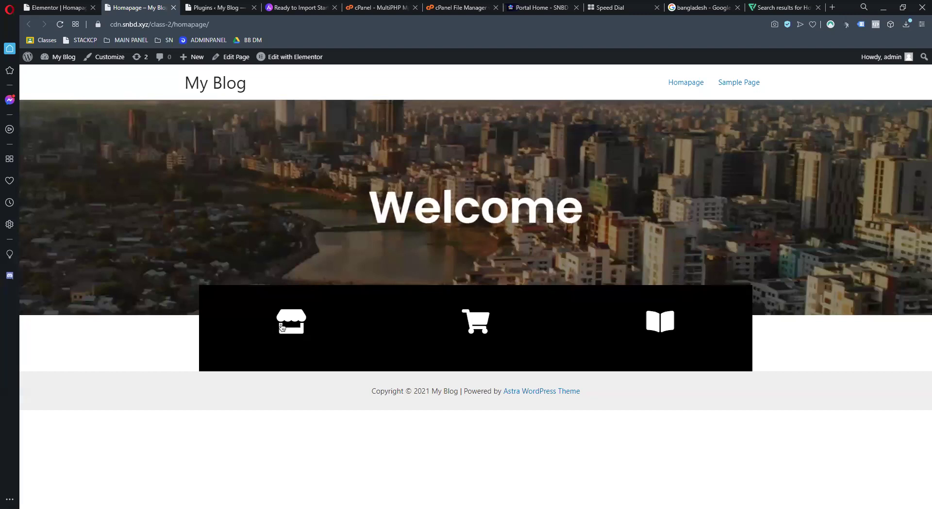
left_click(282, 328)
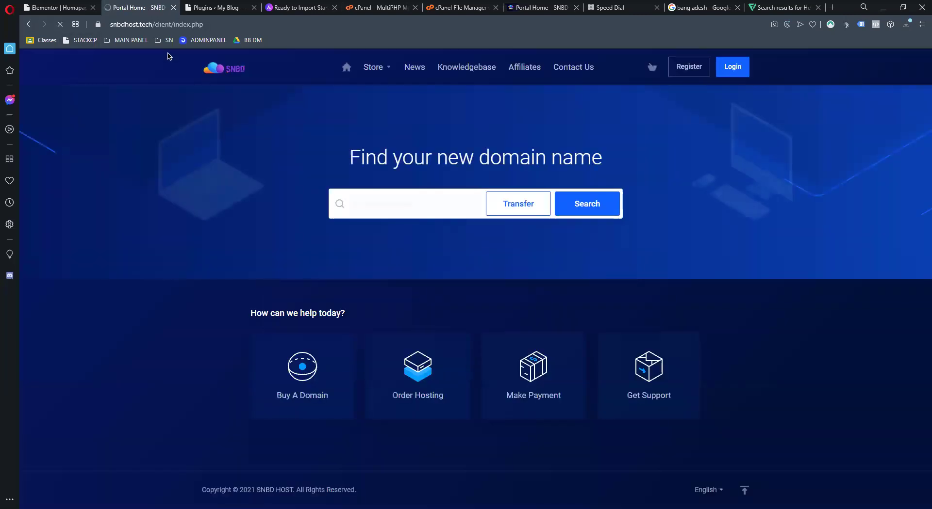
key("alt+Left")
key("ctrl+Tab")
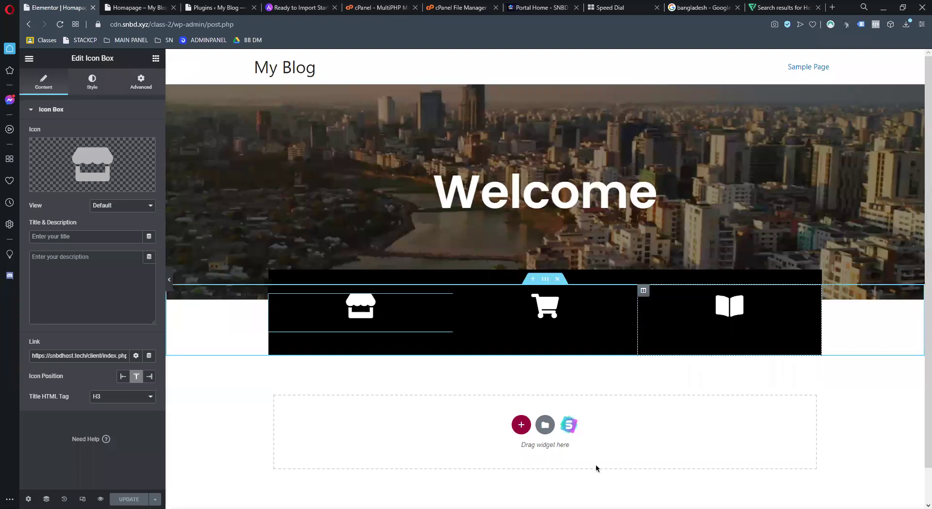
key("ctrl+Tab")
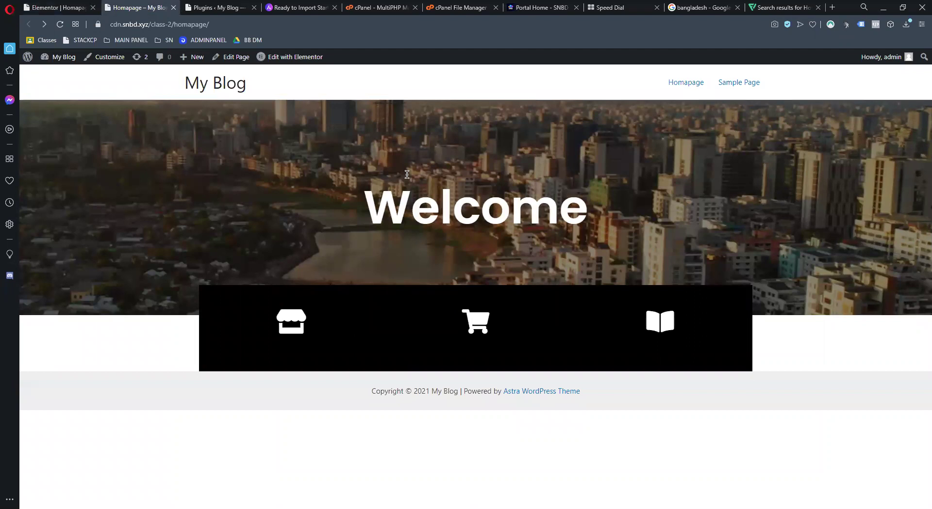
Select the Welcome heading, then open the hero column's settings
left_click(59, 7)
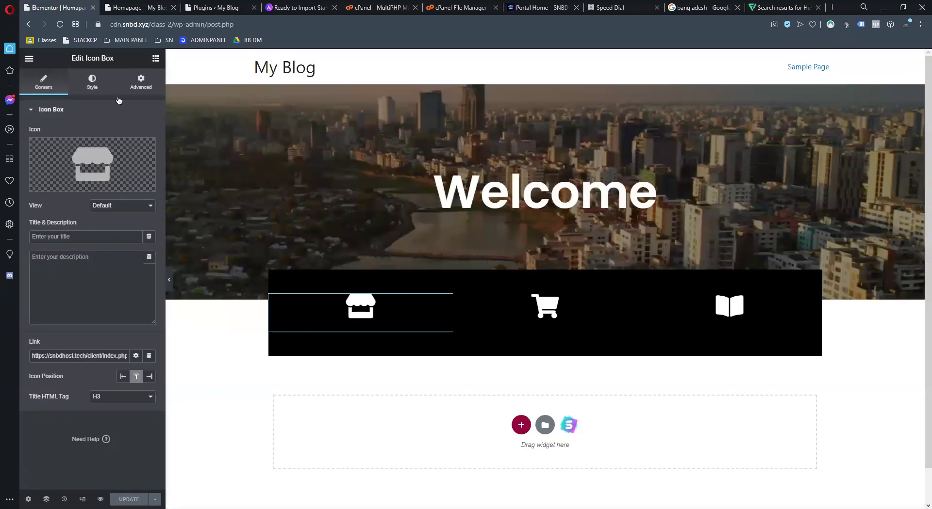
left_click(258, 250)
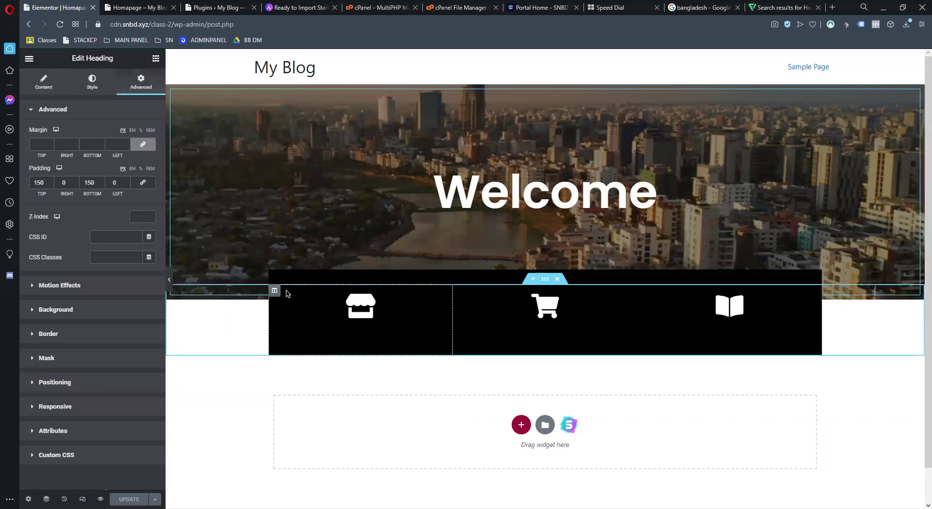
right_click(228, 200)
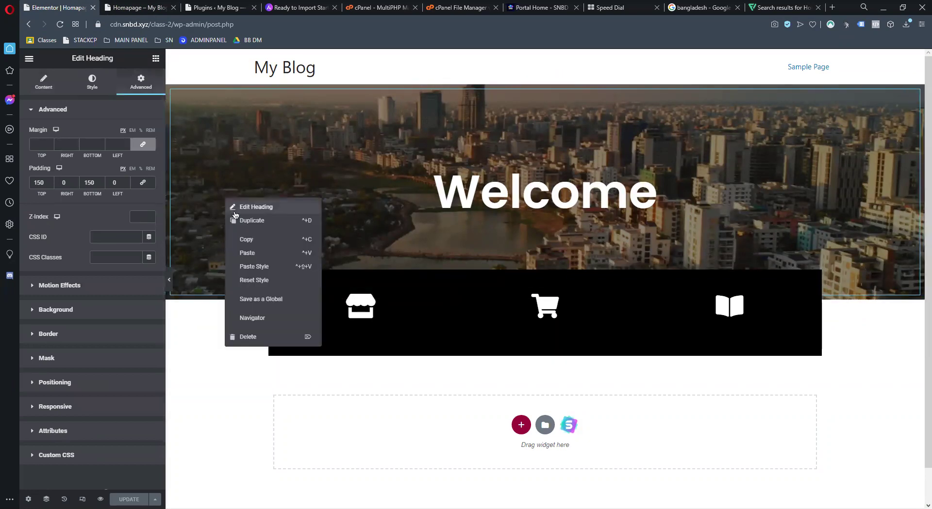
left_click(234, 214)
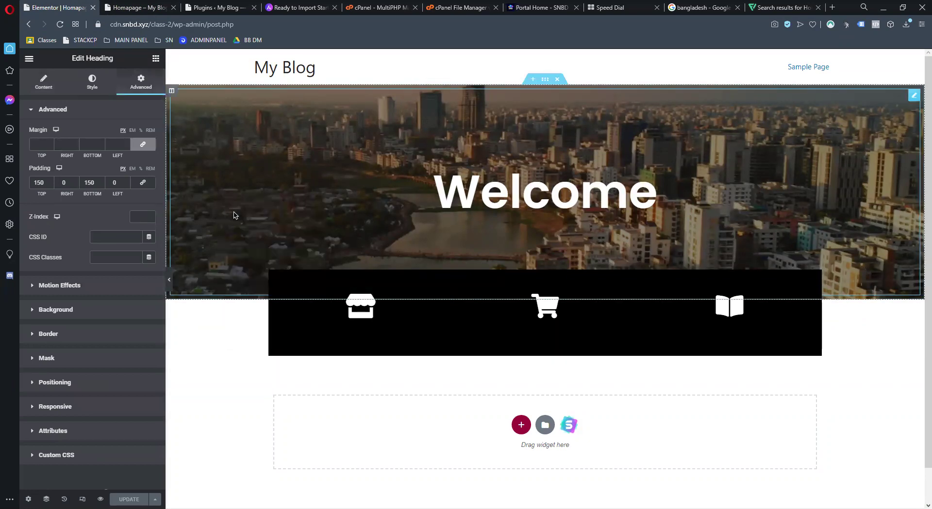
right_click(174, 94)
left_click(62, 394)
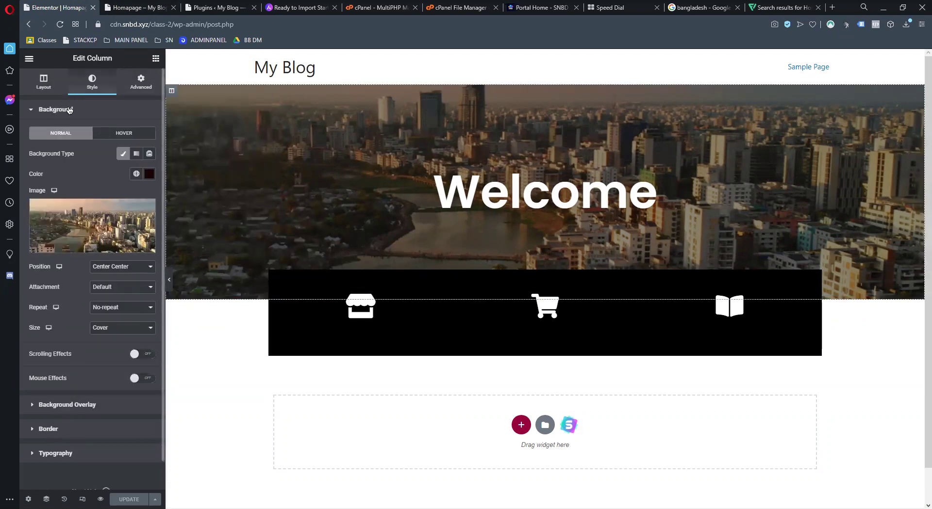
Review the hero column's layout, background and margin/padding settings
left_click(44, 82)
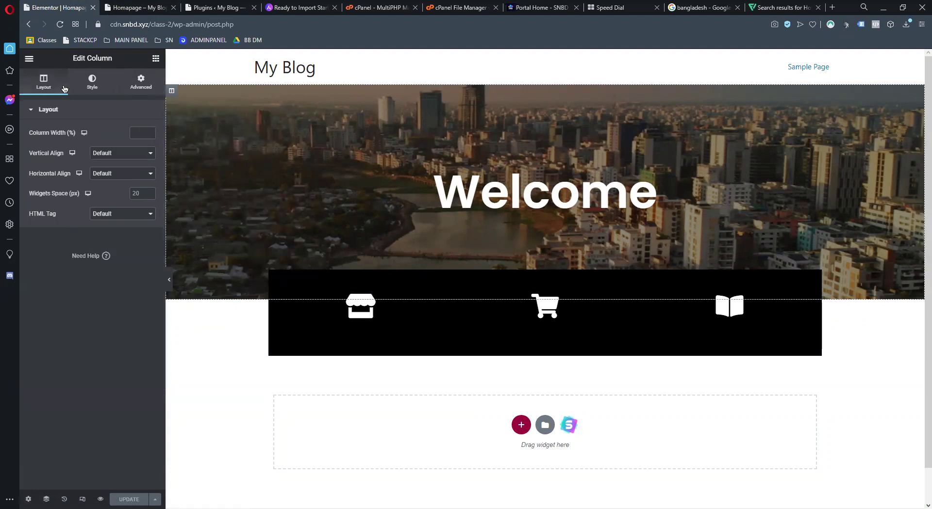
left_click(99, 88)
scroll(100, 307, "down", 1)
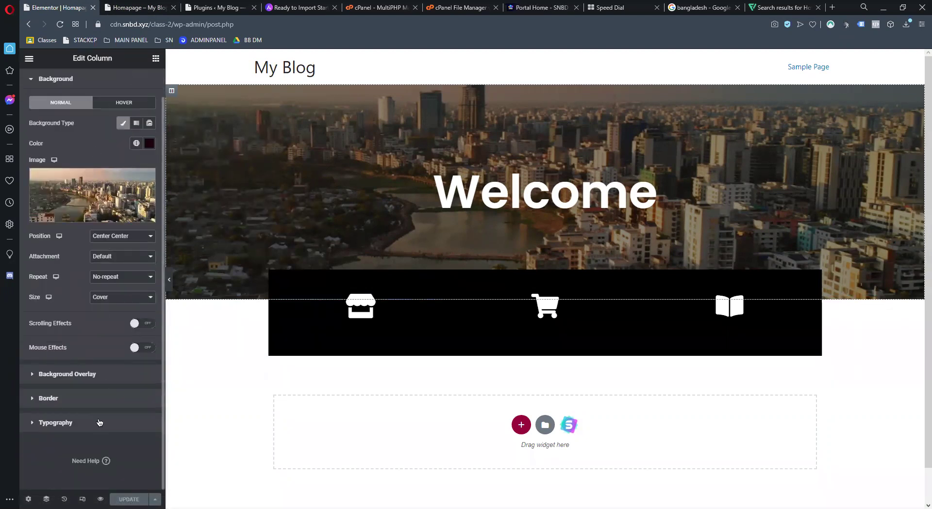
scroll(90, 230, "up", 1)
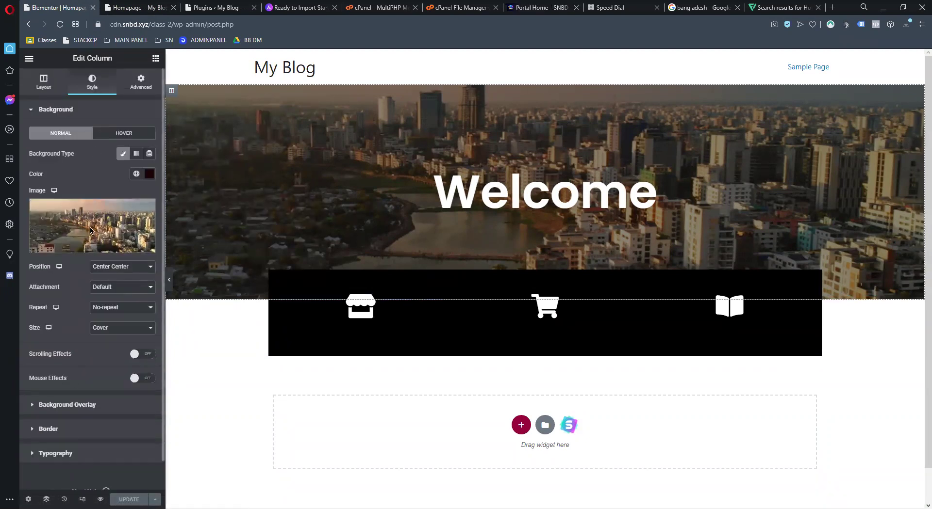
left_click(129, 87)
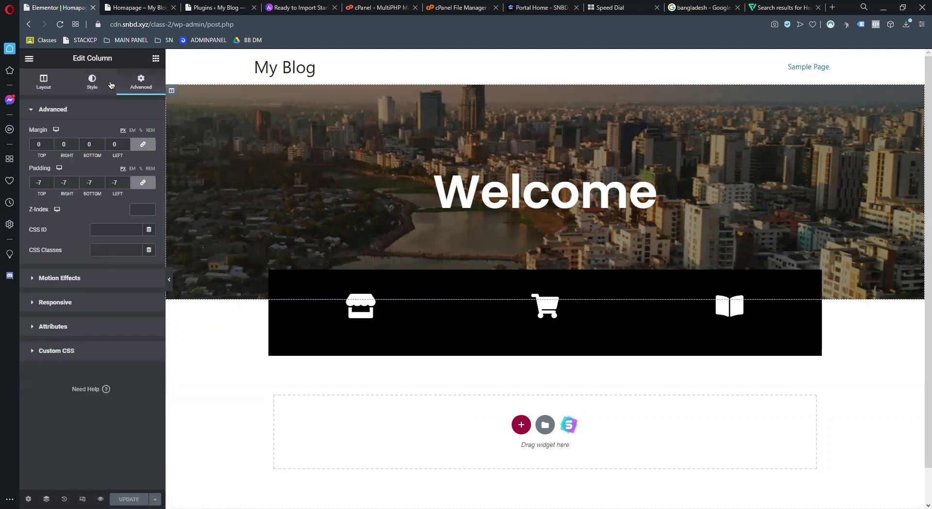
left_click(110, 85)
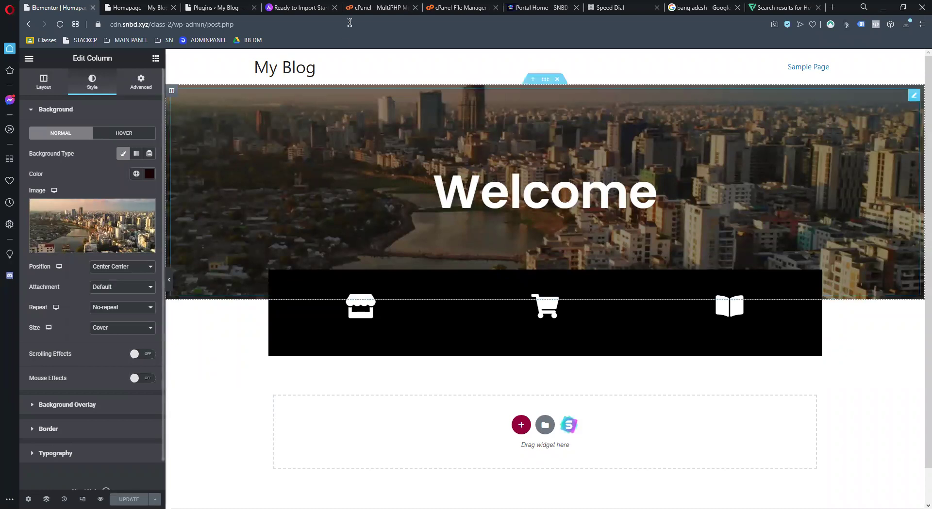
scroll(653, 329, "down", 1)
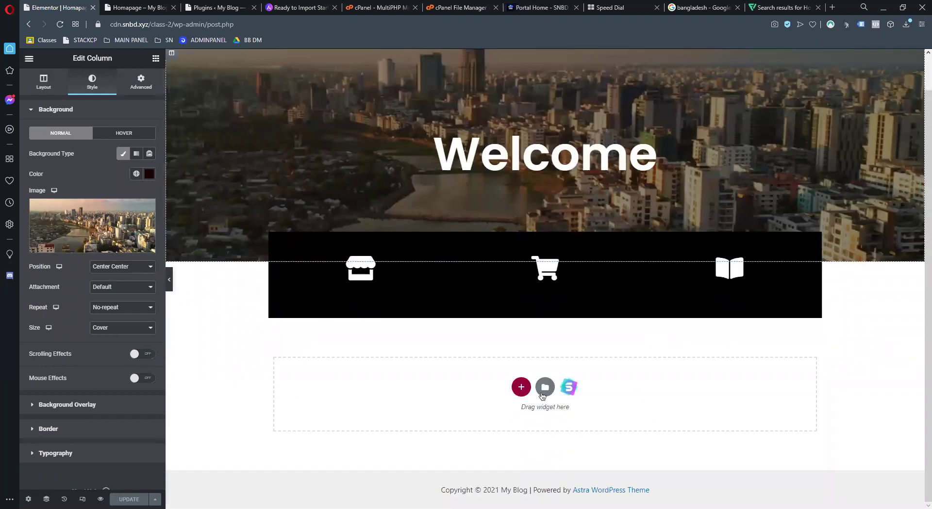
Add an empty one-column section below the black icon strip
left_click(521, 387)
left_click(410, 420)
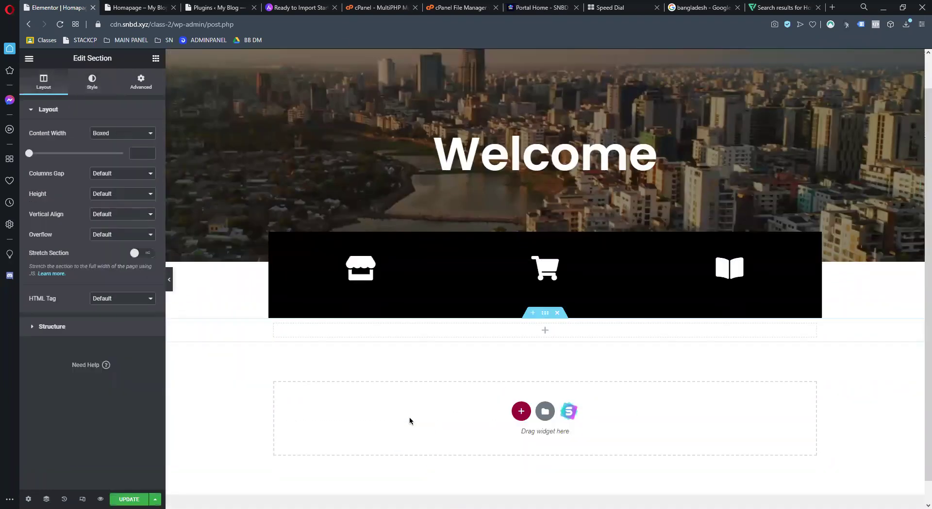
left_click(162, 61)
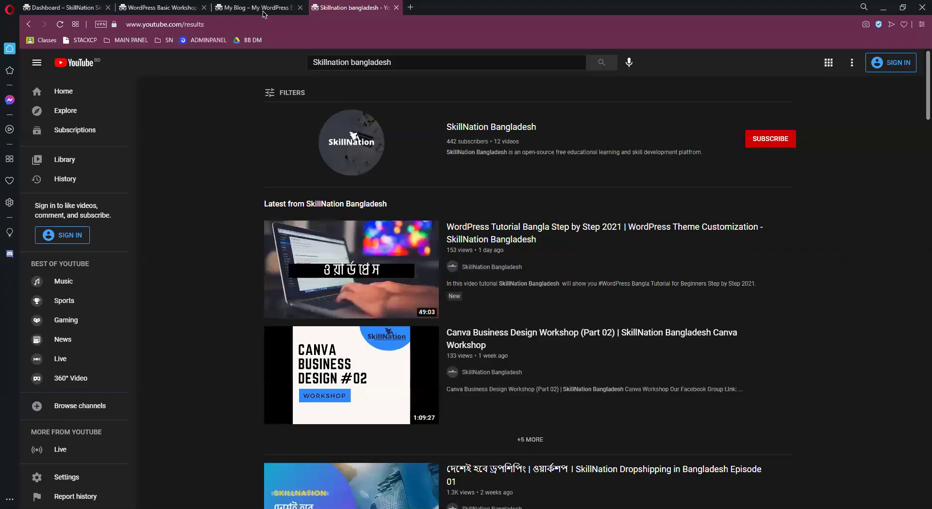
Scroll the SkillNation homepage to Popular Courses, then select and right-click the word COURSES
left_click(263, 12)
scroll(491, 97, "down", 1)
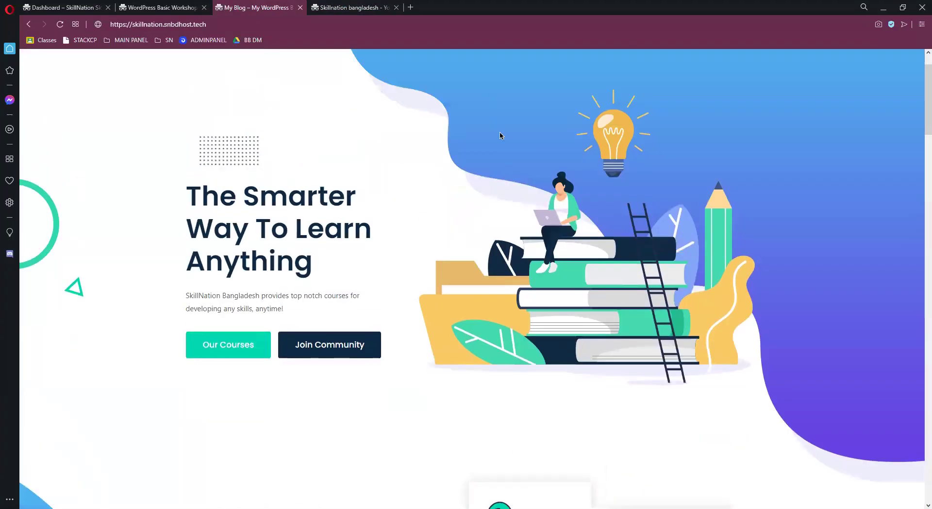
scroll(510, 374, "down", 8)
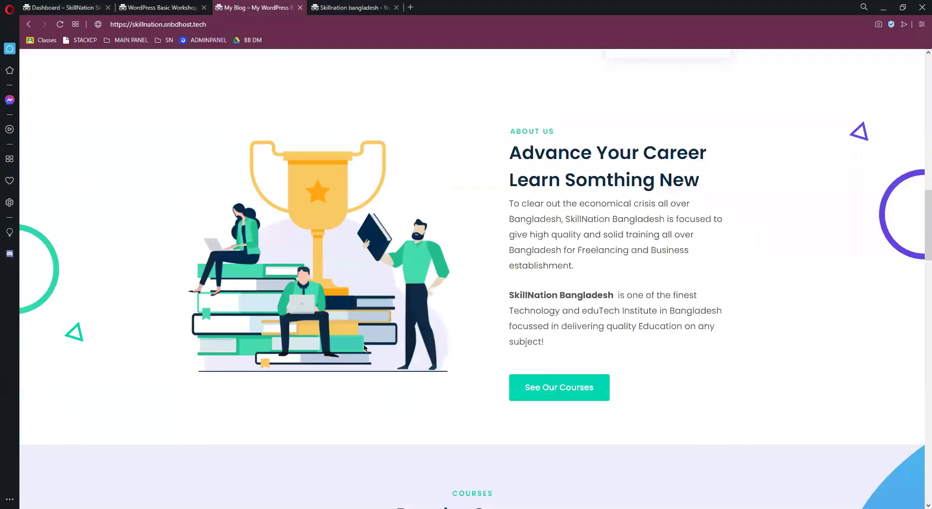
scroll(364, 348, "up", 4)
scroll(239, 160, "down", 2)
scroll(52, 151, "down", 7)
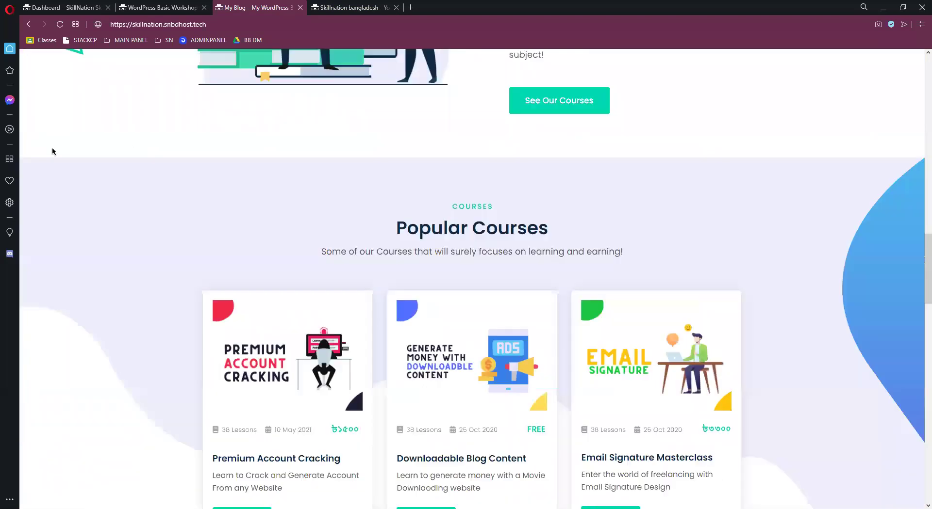
scroll(899, 406, "down", 4)
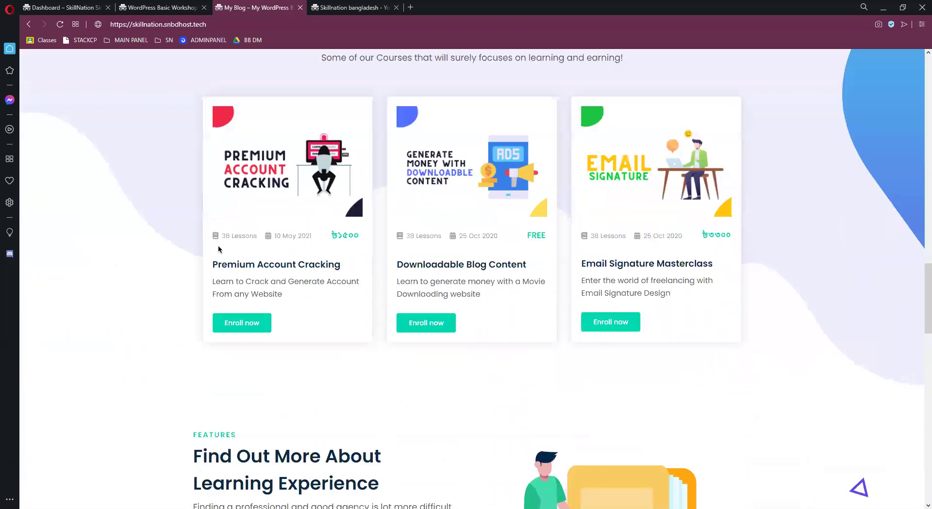
scroll(191, 145, "up", 1)
scroll(193, 189, "up", 4)
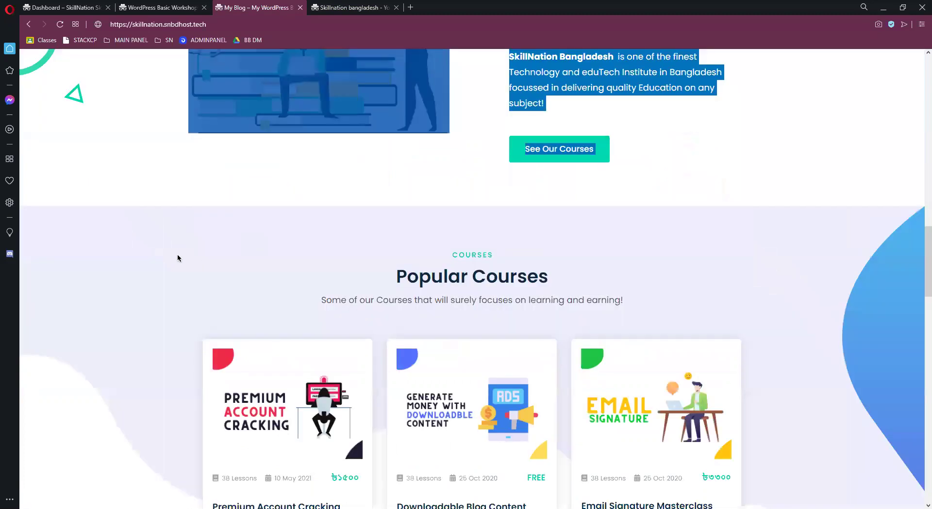
right_click(172, 251)
double_click(472, 255)
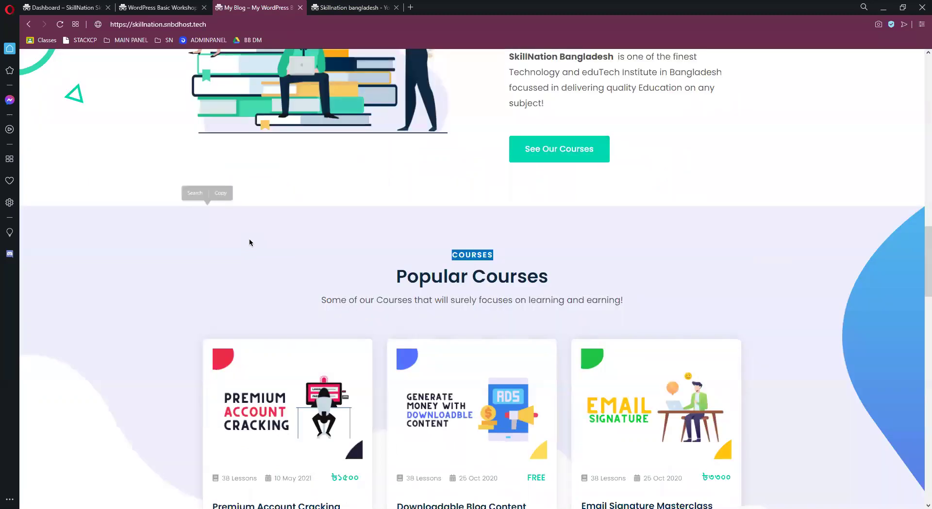
right_click(249, 240)
Inspect COURSES and copy the section's abs4.png background-image URL from Styles
left_click(297, 317)
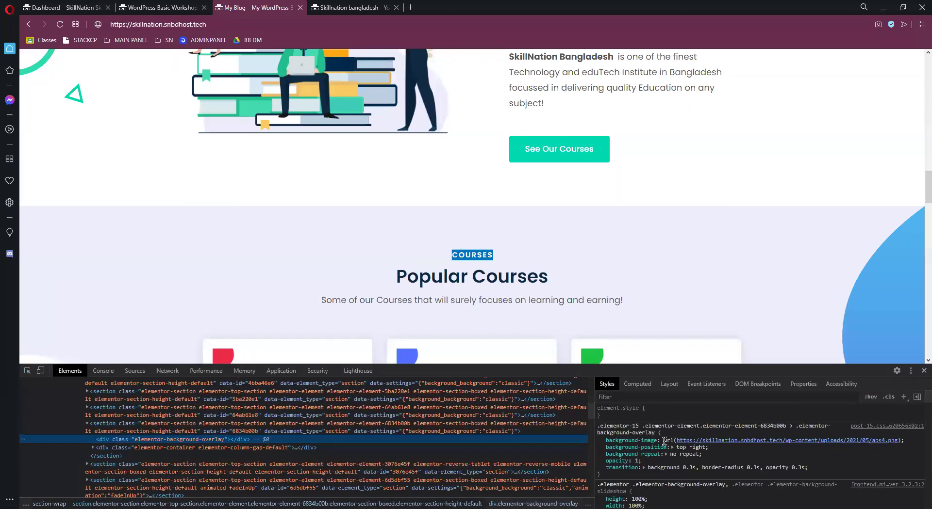
left_click(743, 442)
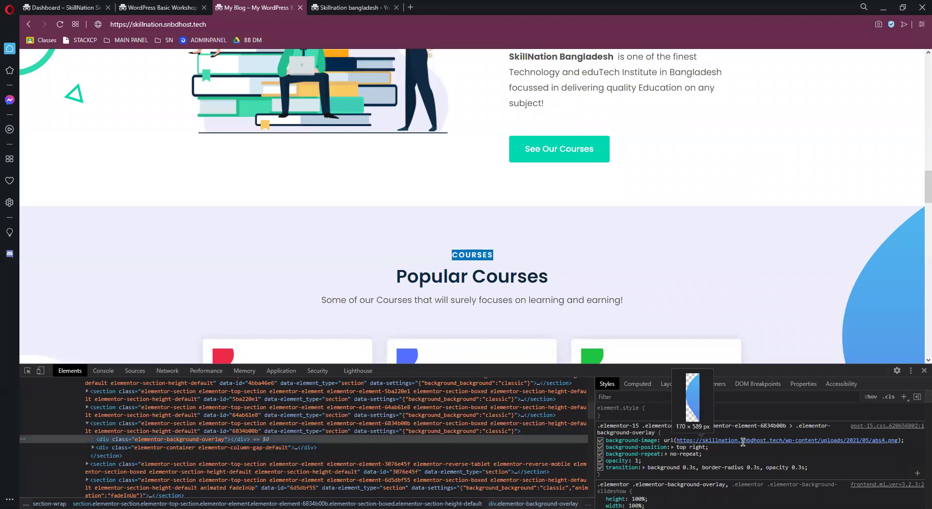
left_click(742, 442)
left_click_drag(679, 442, 900, 446)
key("ctrl+c")
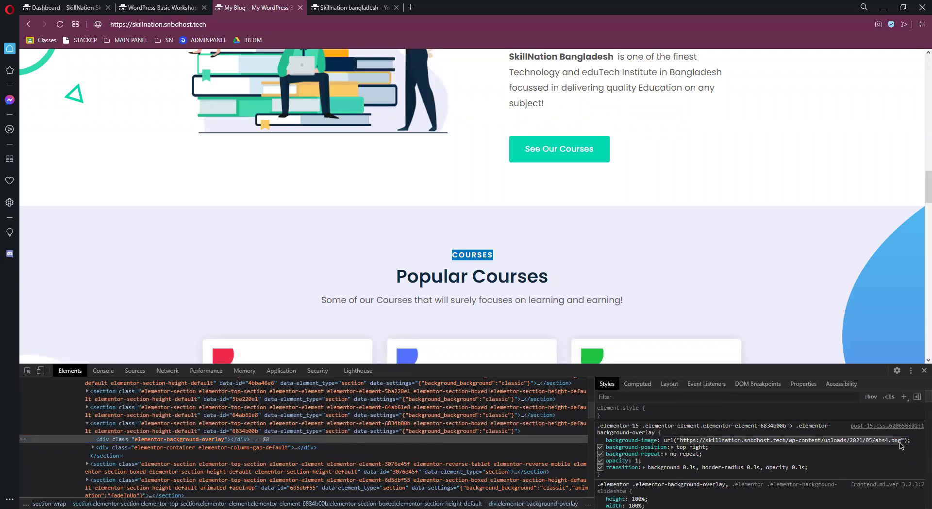
Load the abs4.png image in a new tab
left_click(411, 13)
key("ctrl+v")
key("Return")
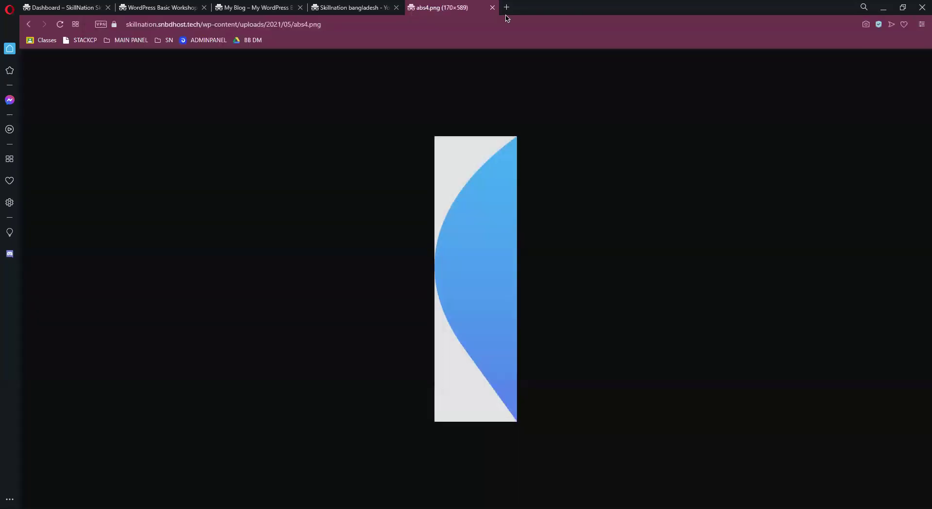
left_click_drag(465, 203, 268, 47)
left_click_drag(262, 8, 188, 15)
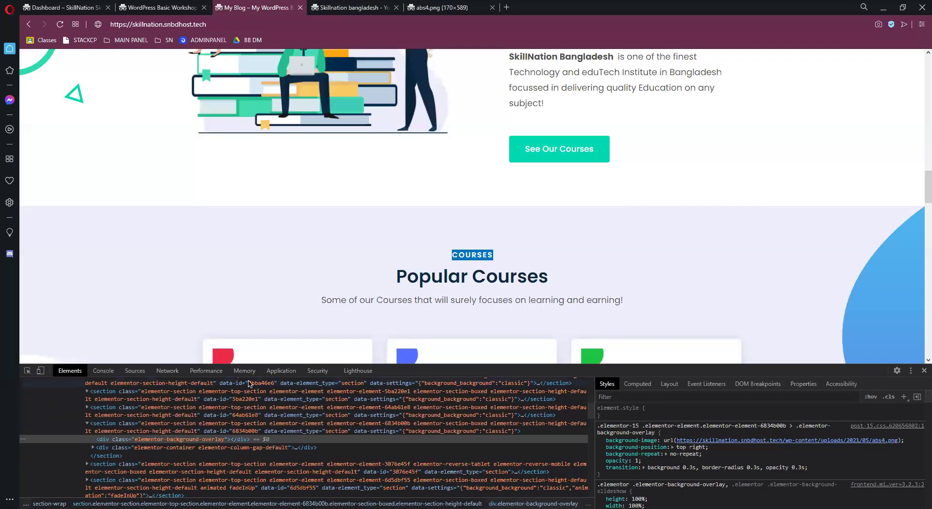
Pick the section's background overlay element with the inspector, then close DevTools
scroll(103, 138, "down", 5)
left_click(27, 371)
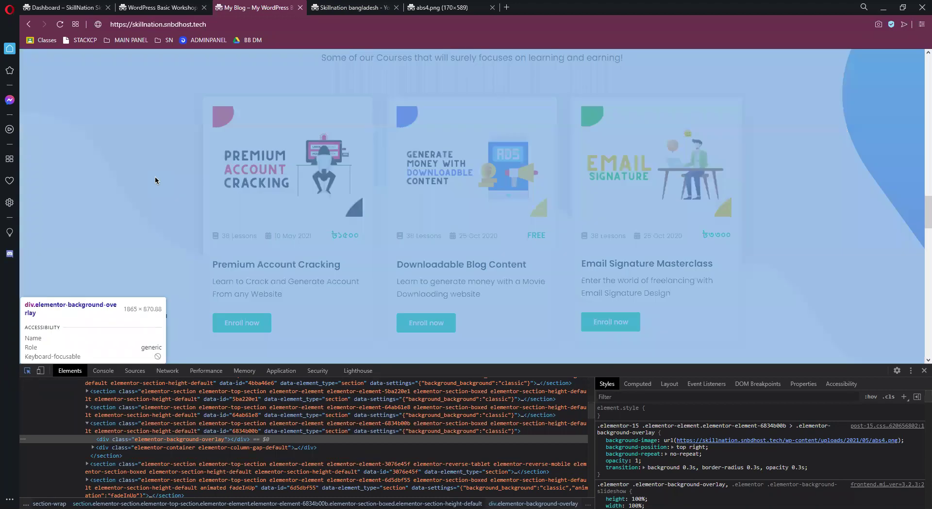
left_click(155, 177)
scroll(637, 457, "down", 10)
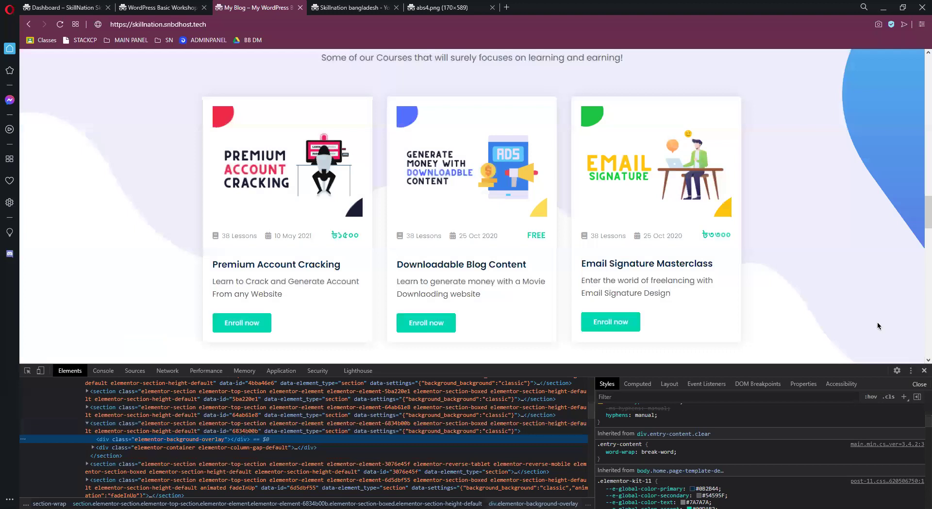
key("ctrl+shift+i")
scroll(782, 281, "up", 5)
scroll(156, 246, "down", 4)
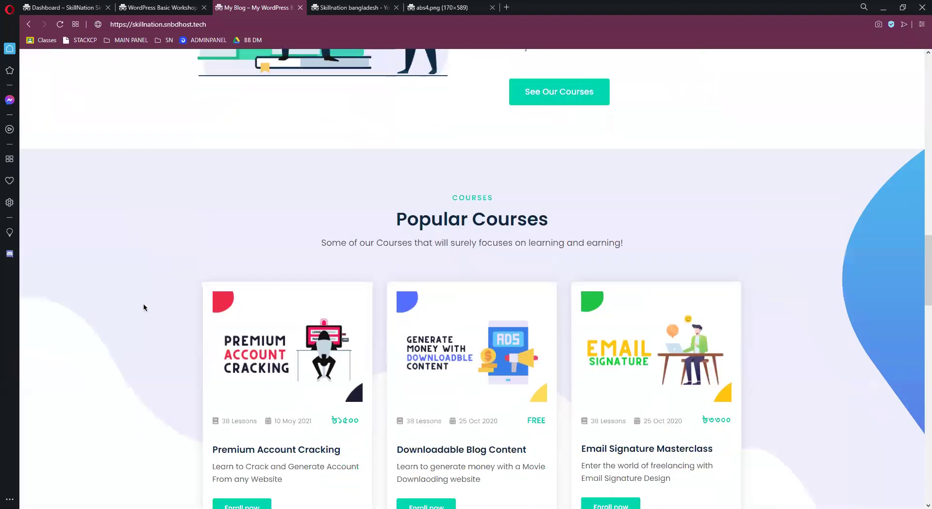
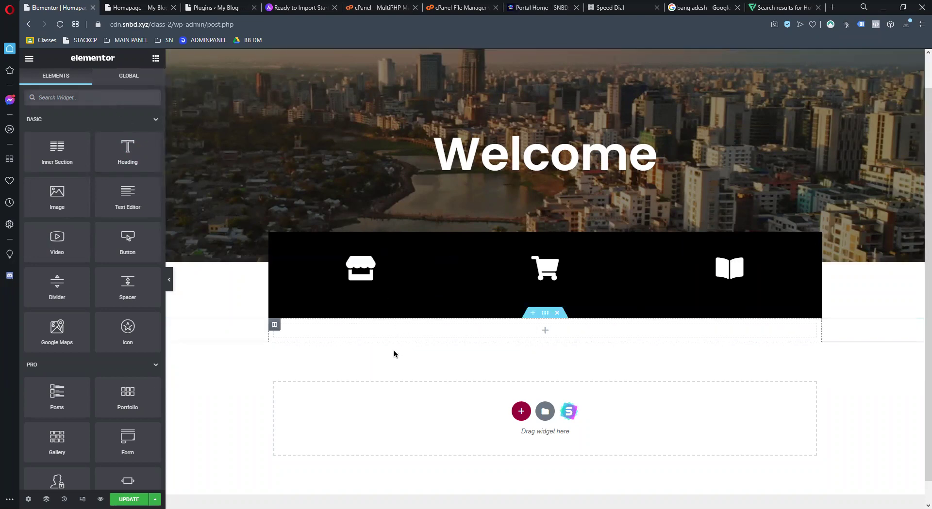
Drop a trial Image widget into the empty section, then delete it
left_click_drag(72, 191, 547, 332)
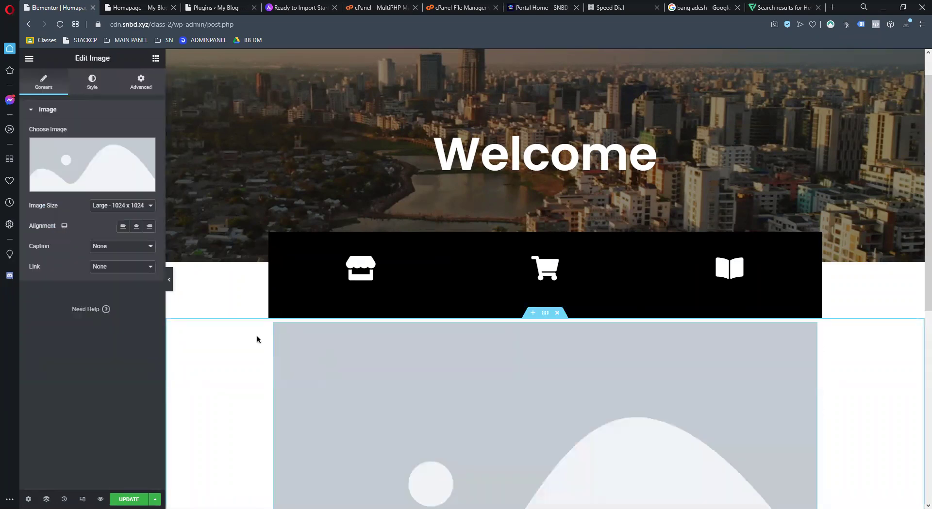
scroll(507, 285, "down", 3)
right_click(508, 281)
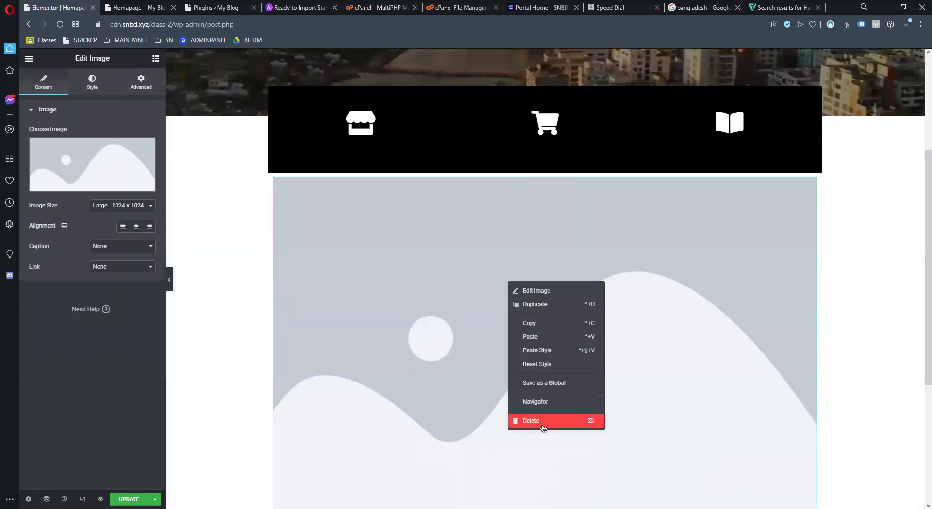
left_click(540, 421)
Set the empty section's Content Width to Full Width
left_click(274, 301)
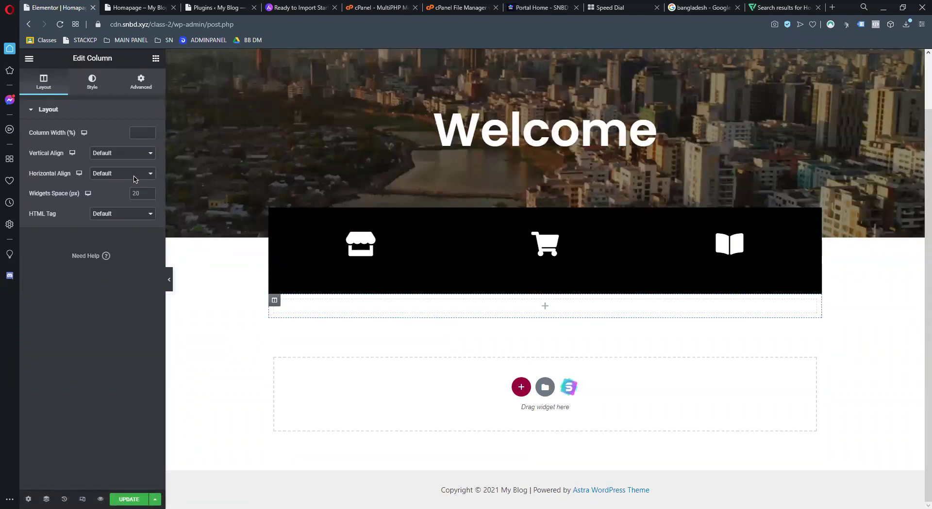
left_click(91, 88)
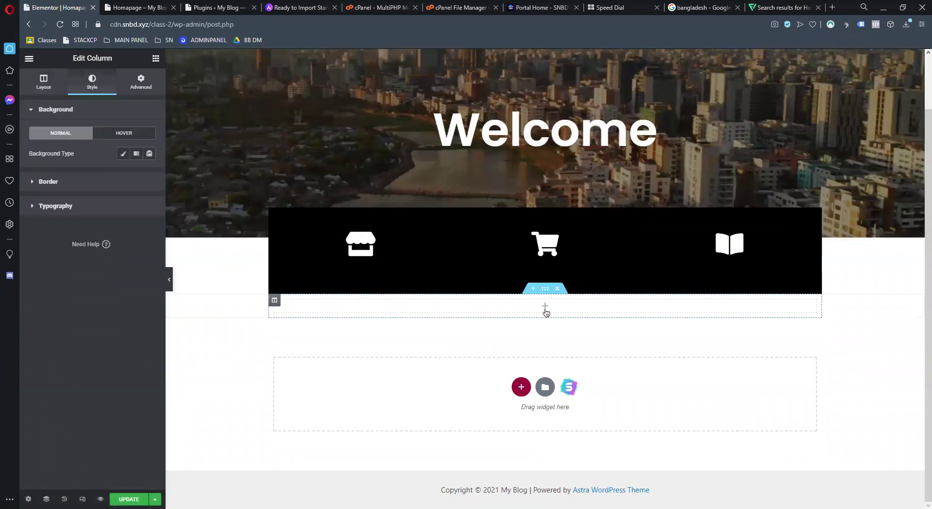
left_click(544, 307)
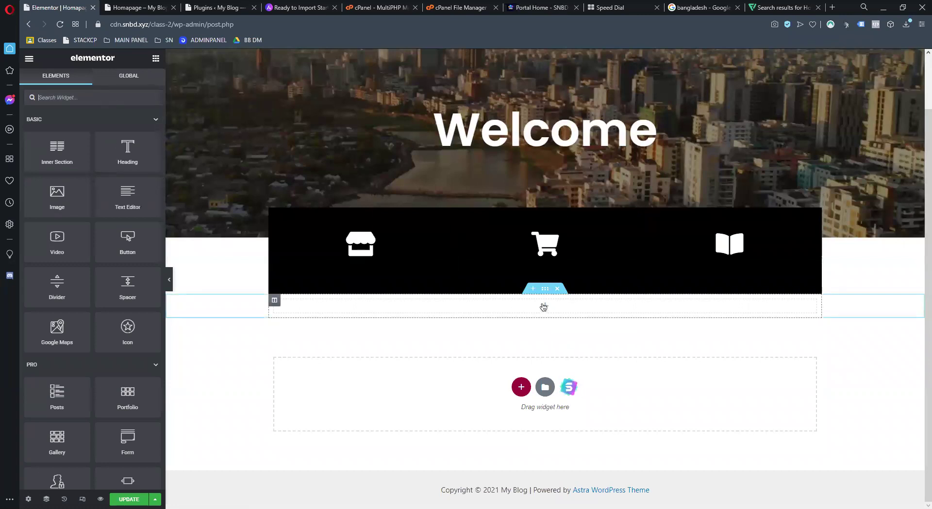
left_click(546, 290)
left_click(132, 136)
left_click(115, 153)
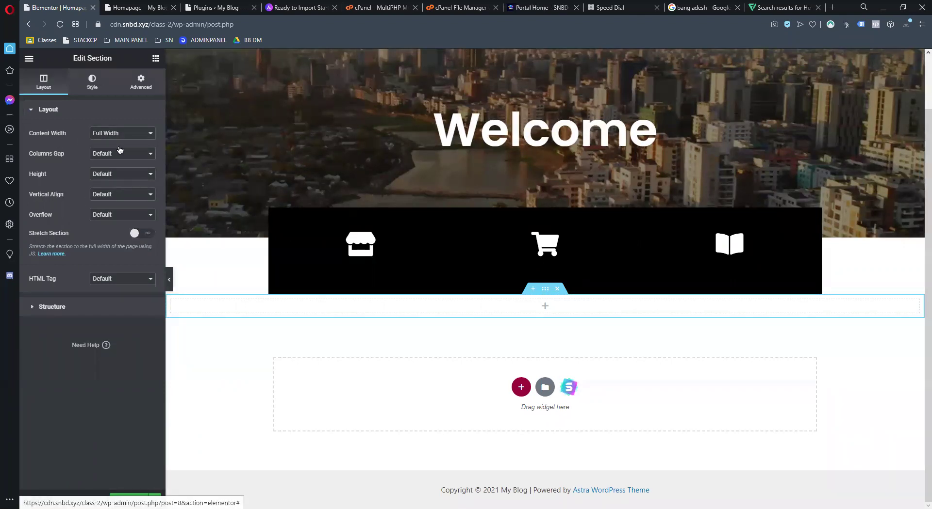
Give the section a classic pale pink background colour, #F2EBEB
left_click(92, 83)
left_click(109, 154)
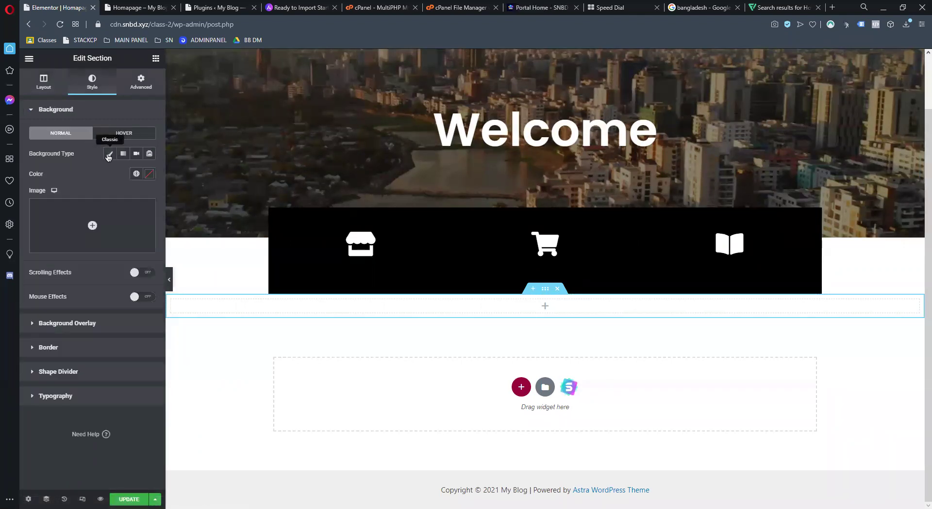
left_click(149, 174)
left_click(44, 220)
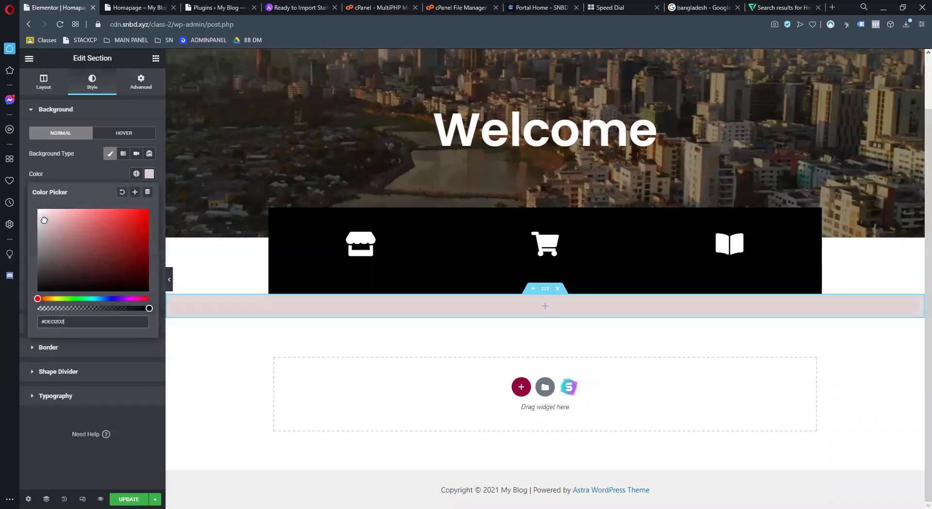
left_click_drag(42, 215, 41, 214)
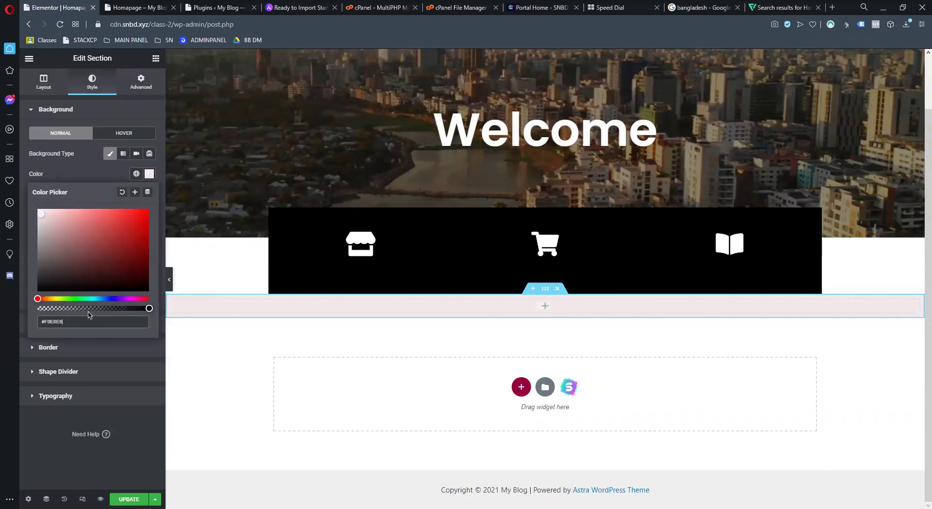
left_click_drag(42, 214, 40, 213)
left_click(156, 58)
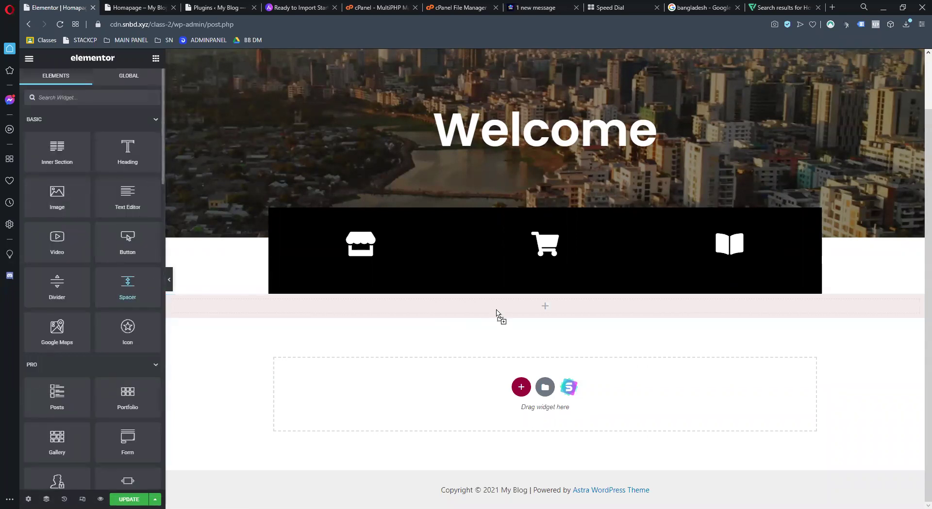
left_click_drag(496, 313, 496, 310)
left_click_drag(40, 145, 89, 151)
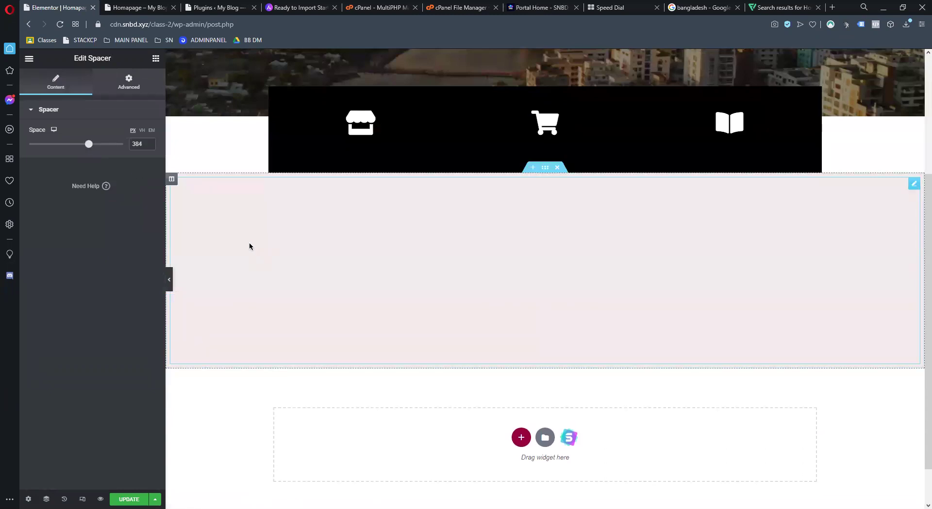
right_click(249, 242)
right_click(171, 177)
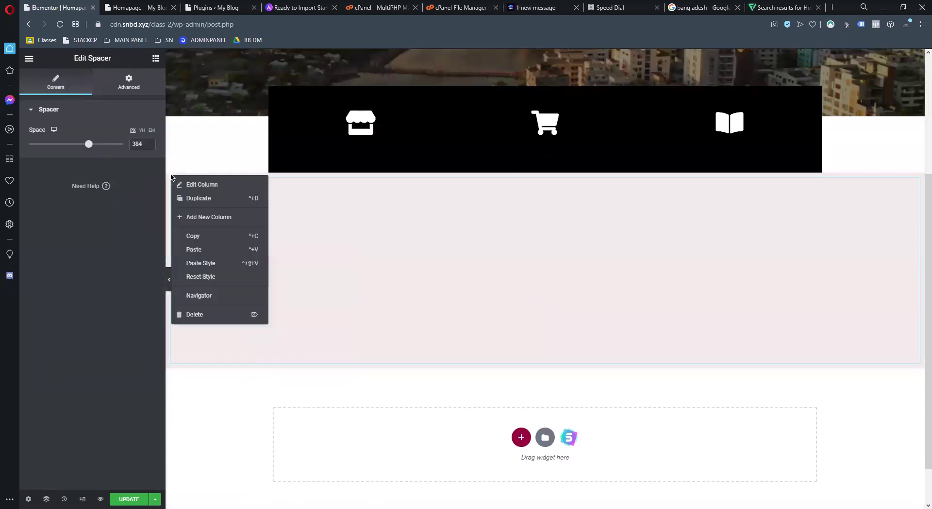
left_click(193, 190)
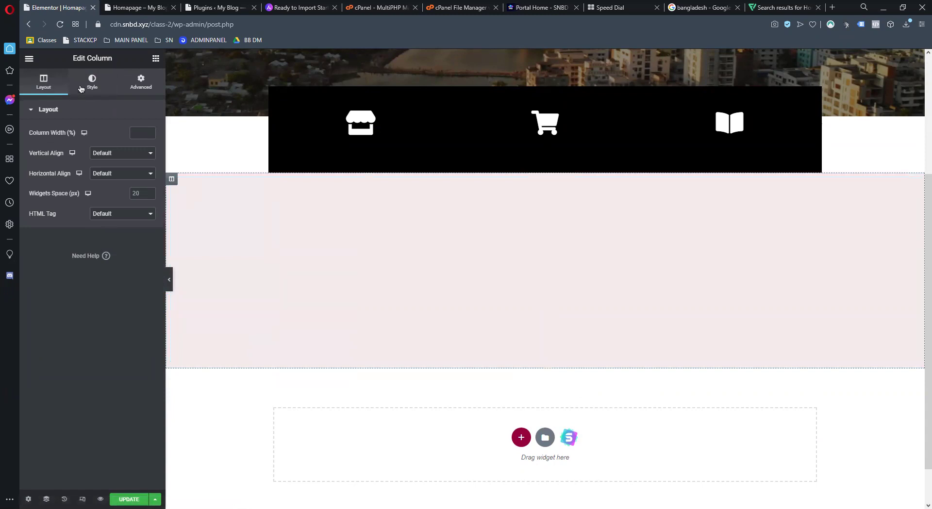
right_click(326, 248)
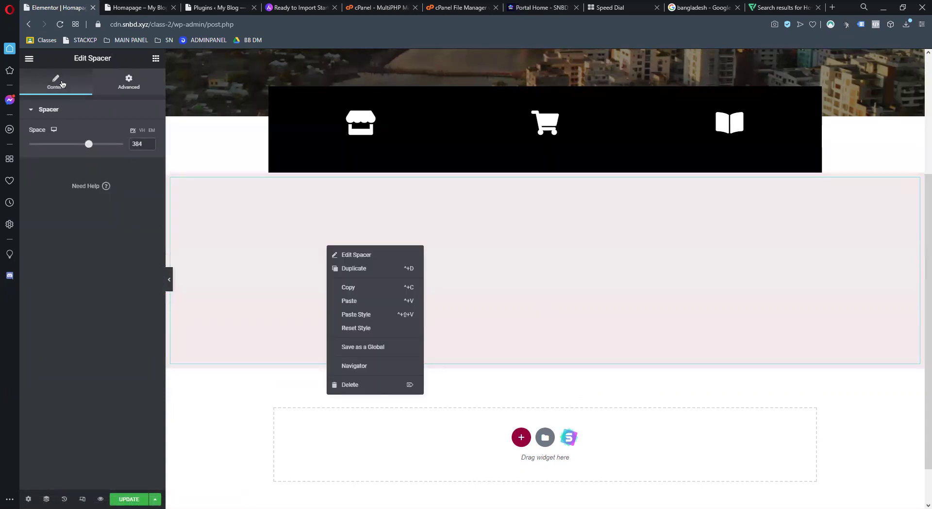
left_click(129, 82)
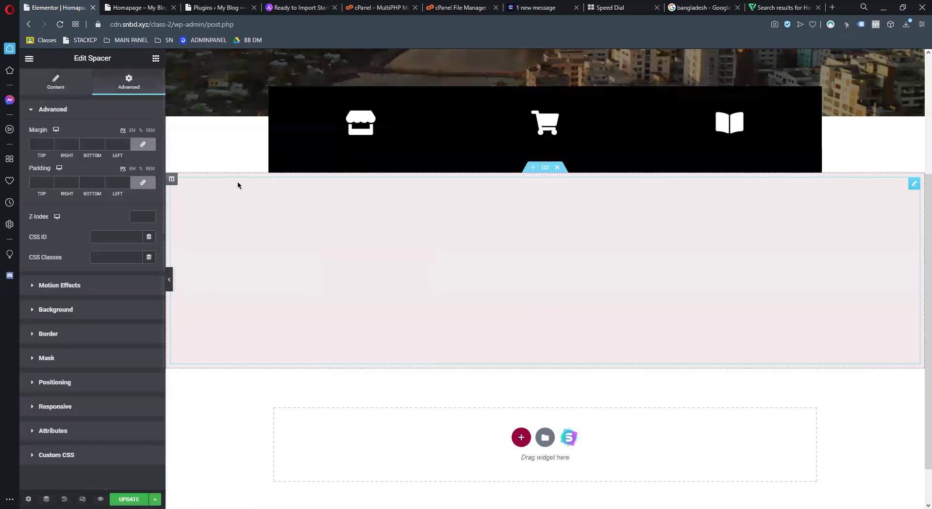
left_click(155, 59)
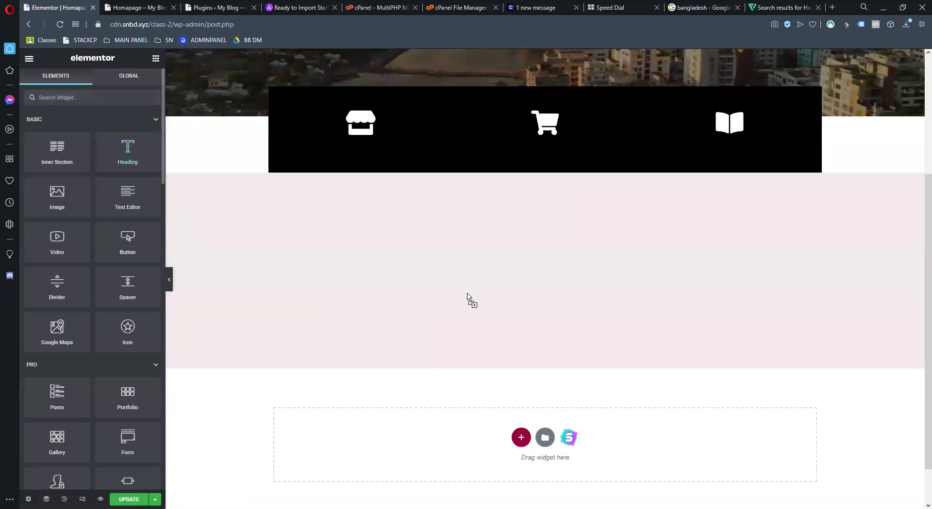
left_click_drag(467, 294, 347, 381)
right_click(380, 380)
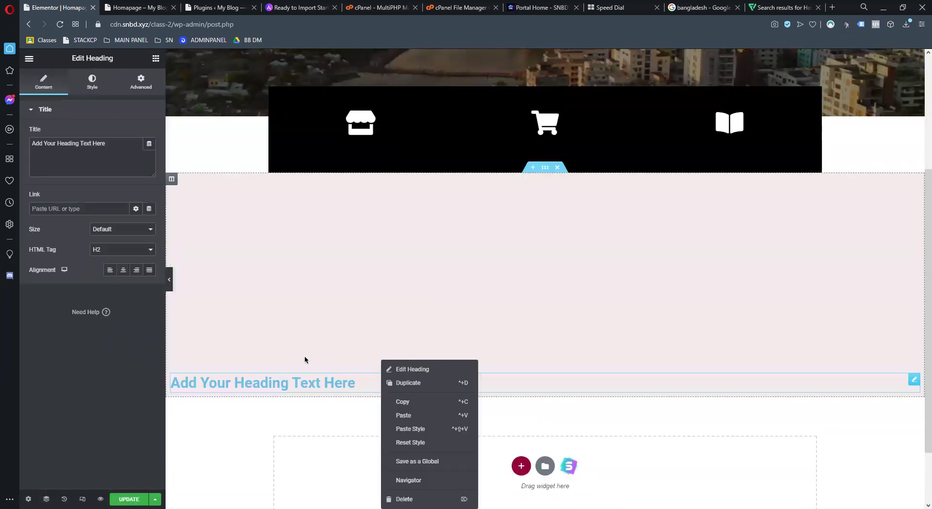
left_click(91, 91)
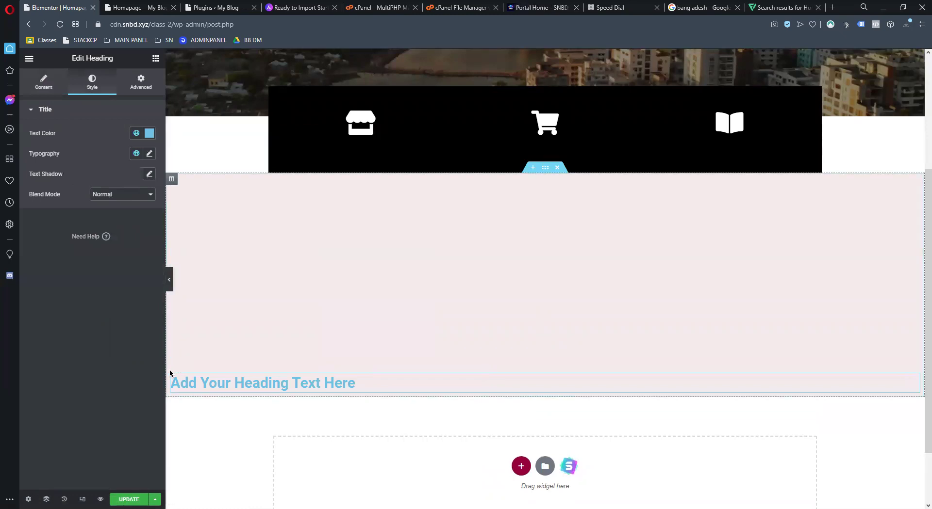
left_click(171, 180)
right_click(171, 181)
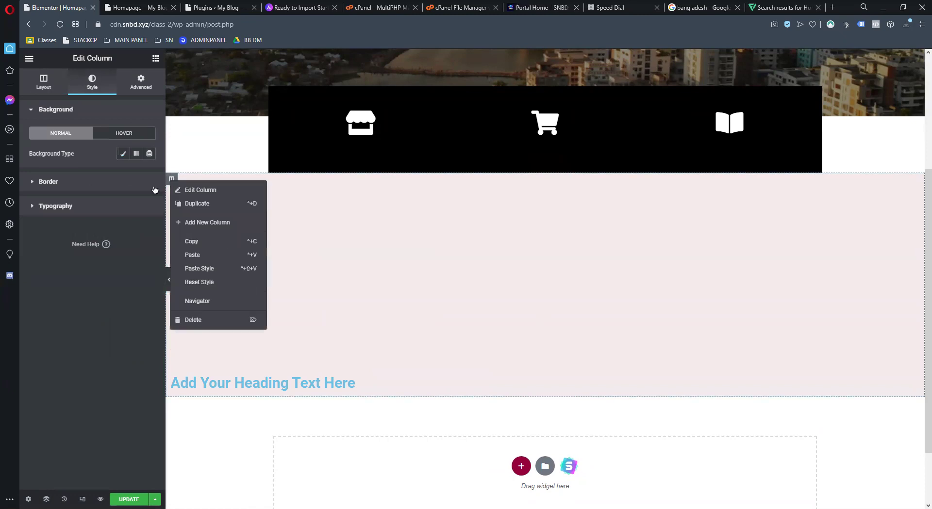
left_click(183, 190)
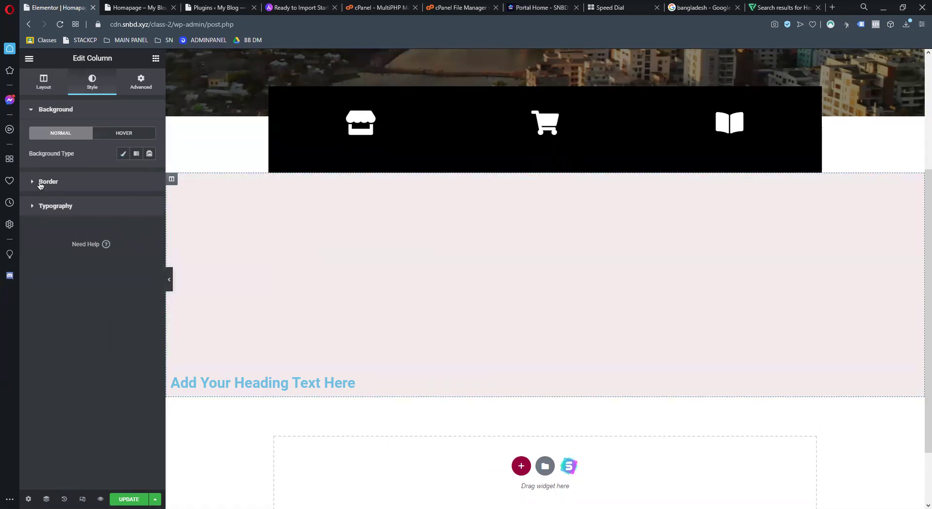
left_click(40, 183)
left_click(43, 81)
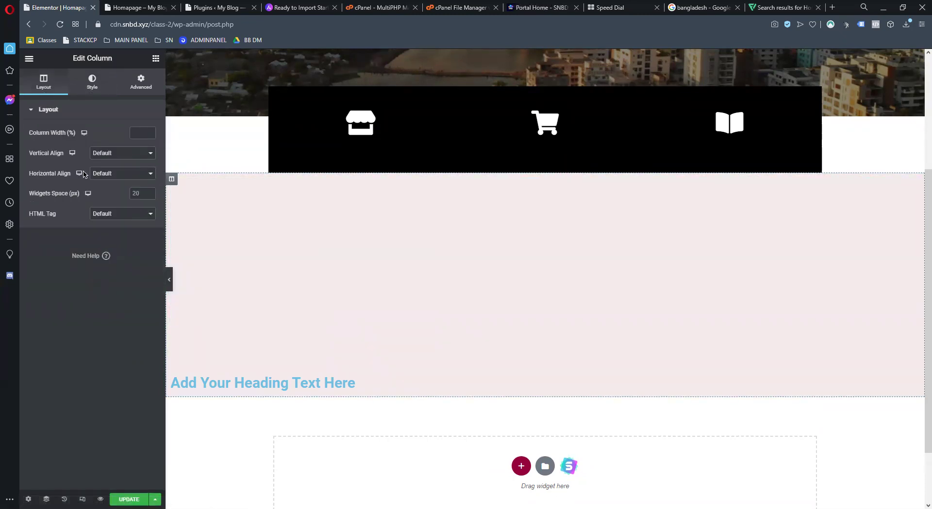
left_click(94, 82)
left_click(354, 304)
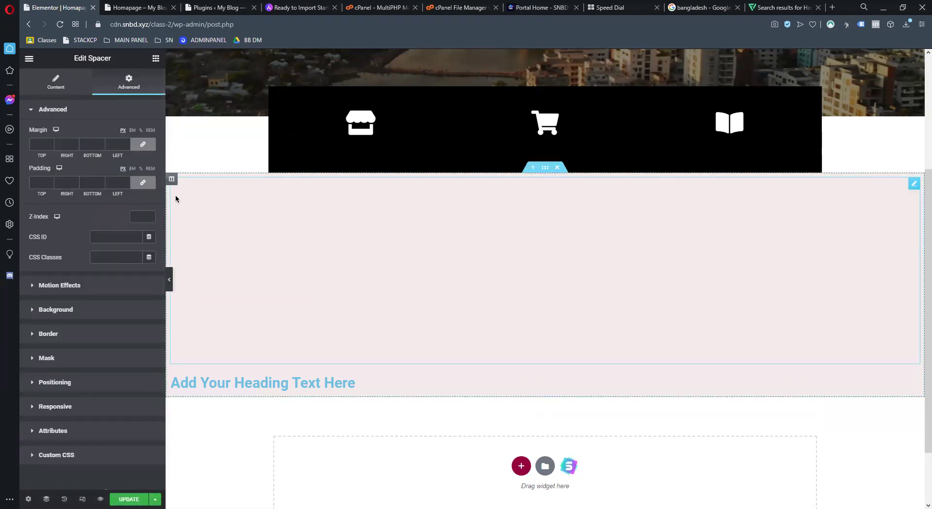
right_click(172, 179)
left_click(397, 223)
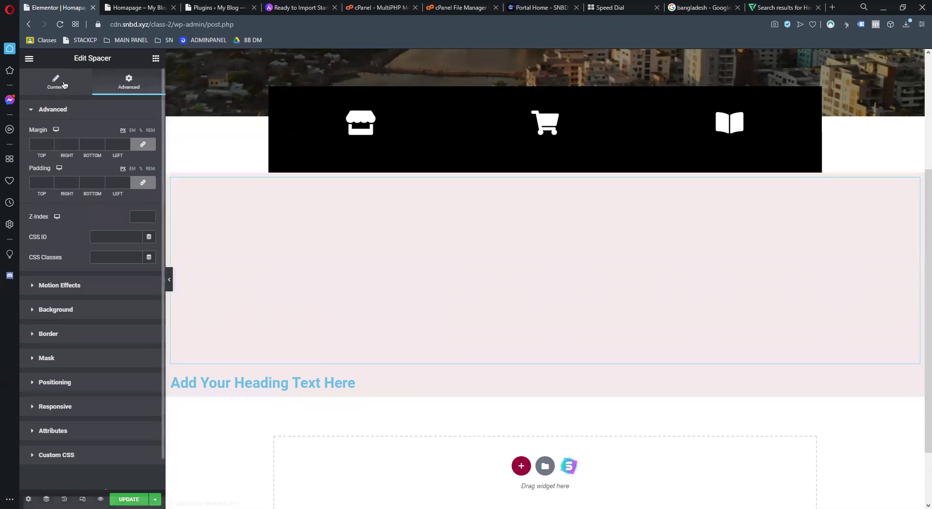
left_click(64, 85)
right_click(225, 231)
left_click(250, 345)
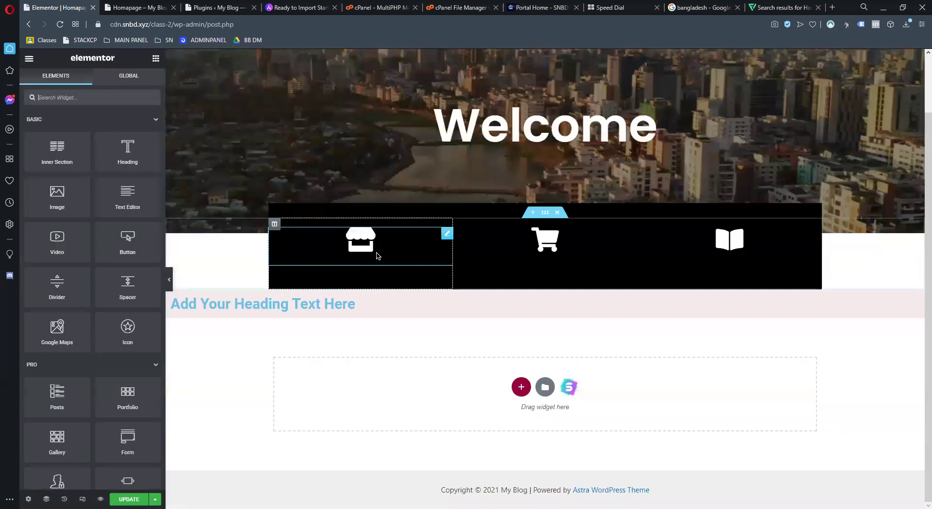
right_click(348, 308)
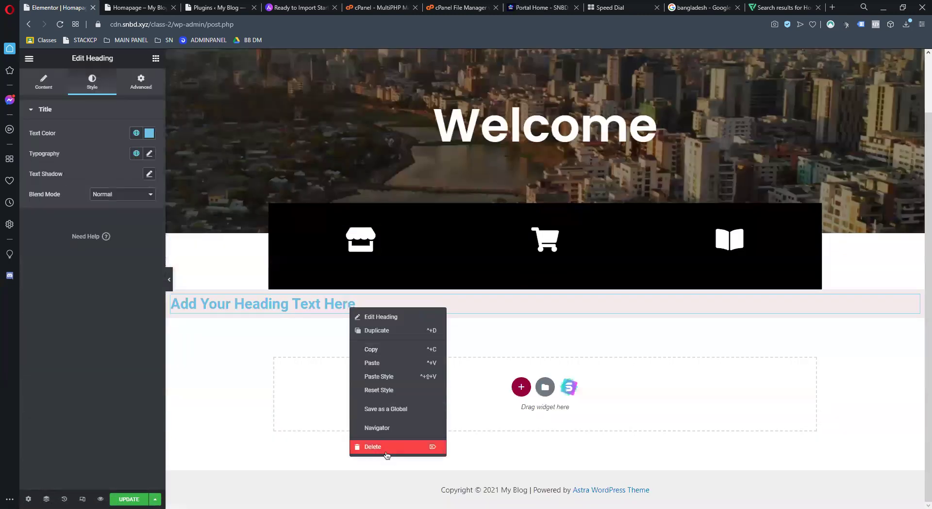
left_click(386, 444)
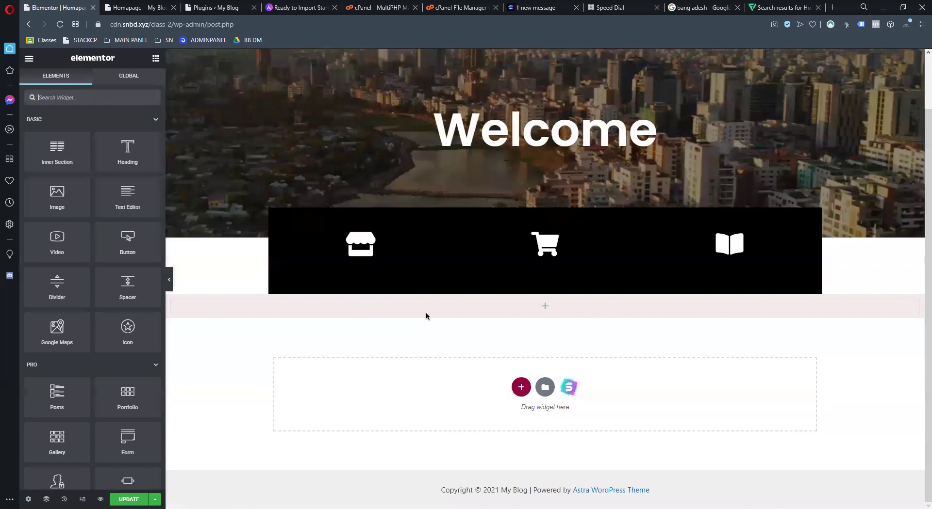
Give the empty column a classic background image using the city photo from the library
right_click(196, 307)
left_click(109, 144)
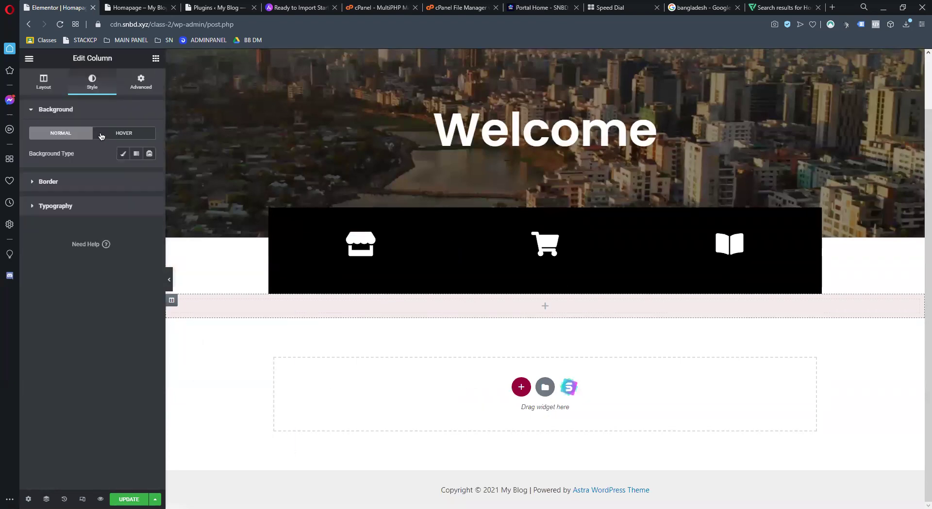
left_click(123, 155)
left_click(126, 223)
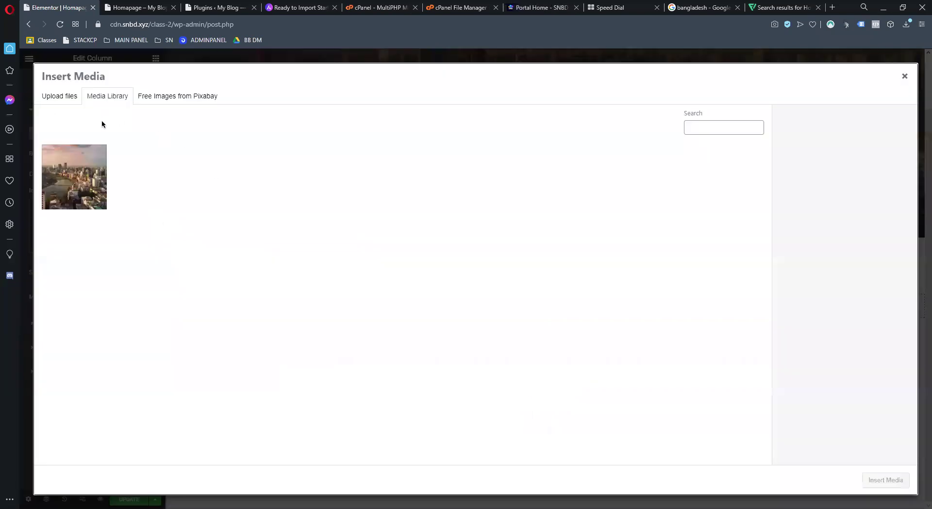
left_click(75, 194)
left_click(885, 481)
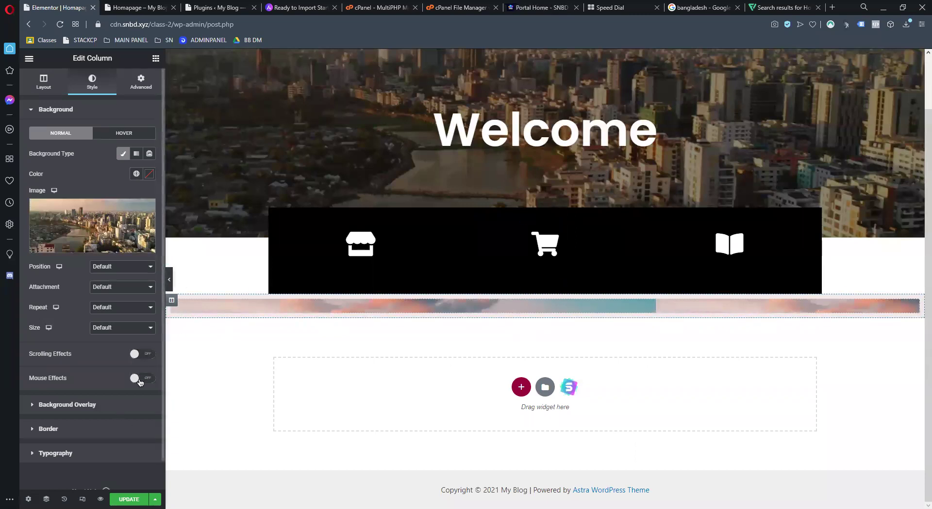
Delete the column with the city-photo background, leaving the pink section empty
scroll(140, 383, "down", 1)
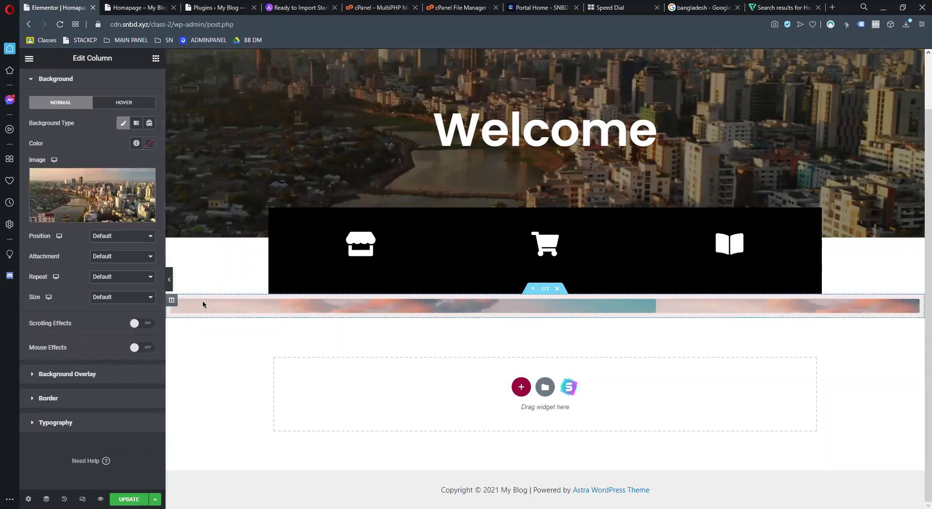
right_click(171, 300)
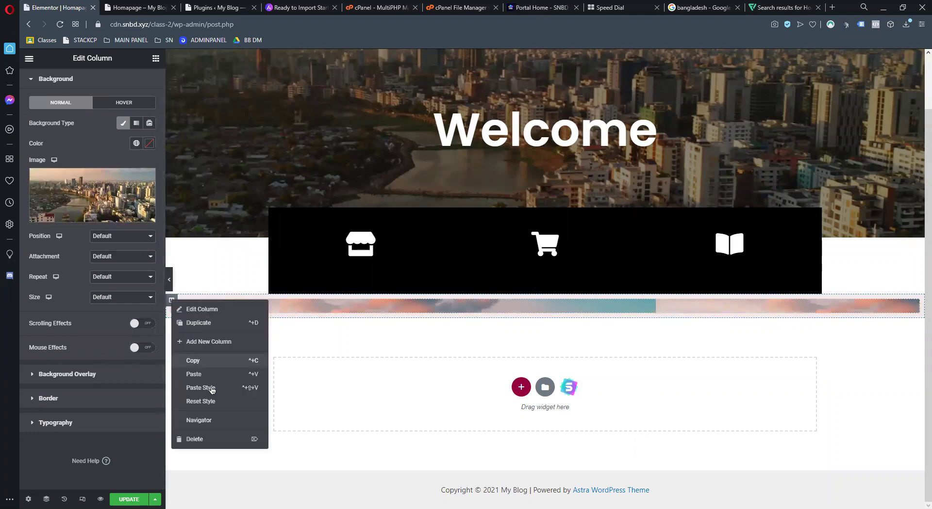
left_click(205, 440)
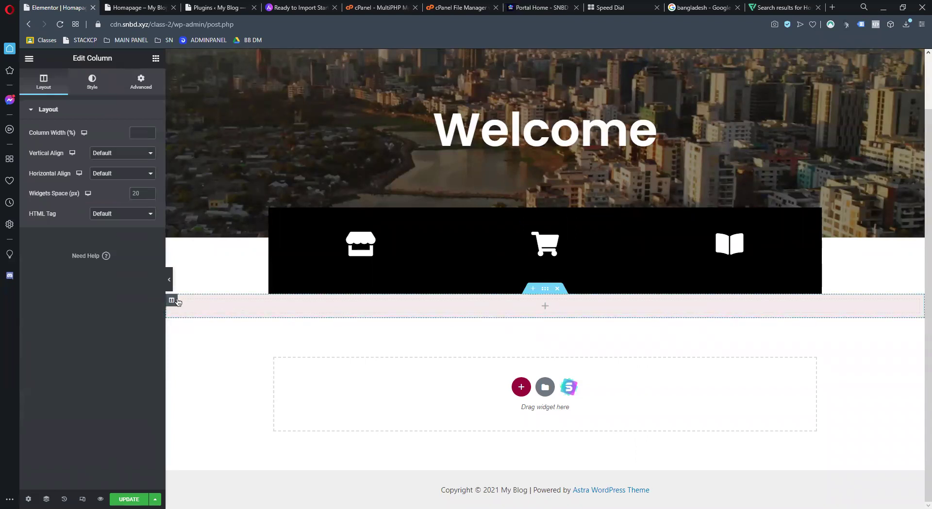
left_click(545, 290)
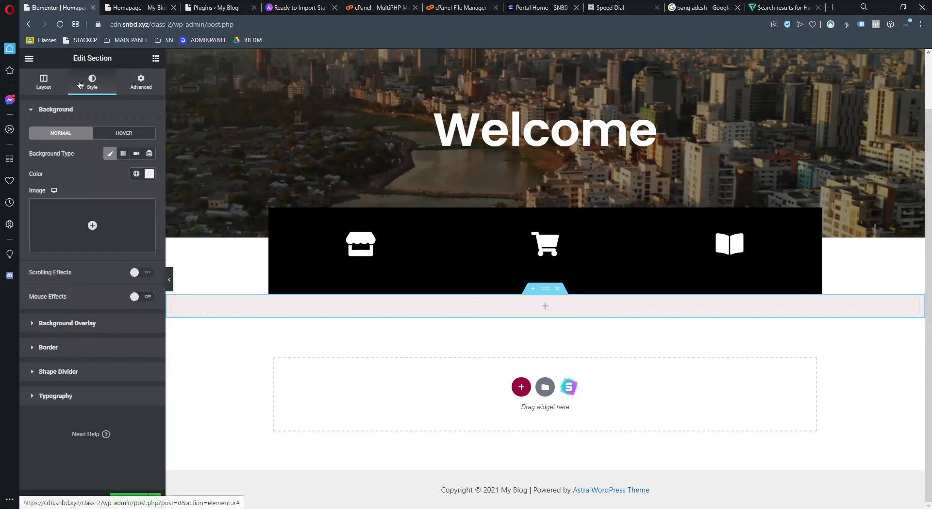
left_click(156, 58)
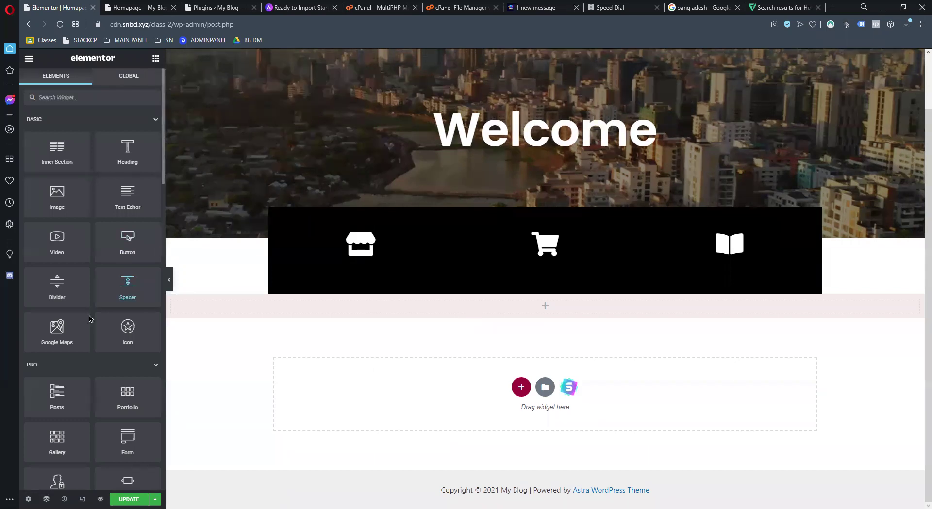
Add a Spacer to the pink section and stretch it to about 369 px
left_click_drag(88, 319, 498, 303)
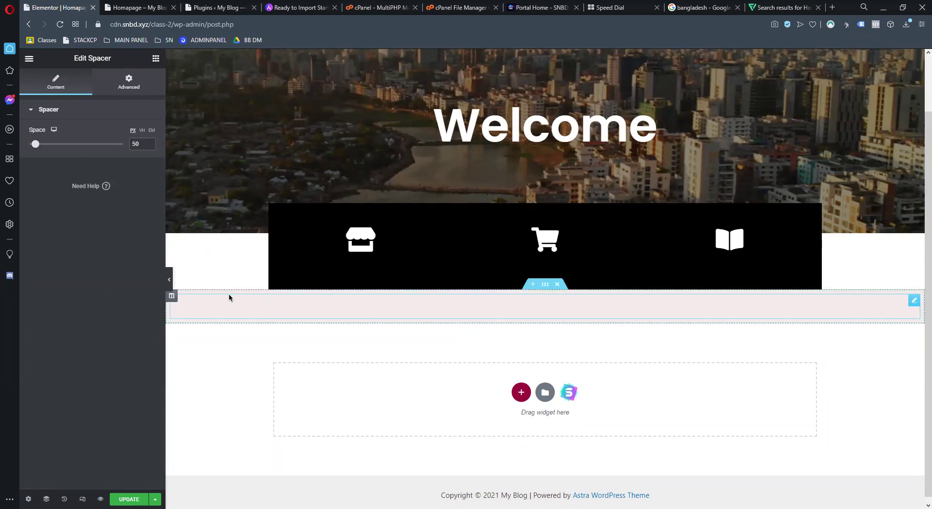
left_click(545, 285)
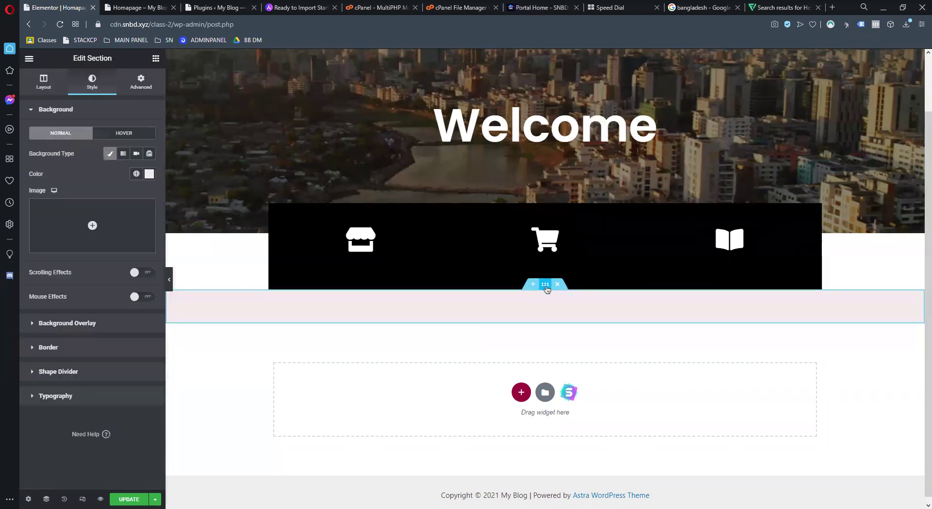
left_click(356, 305)
left_click_drag(48, 146, 86, 144)
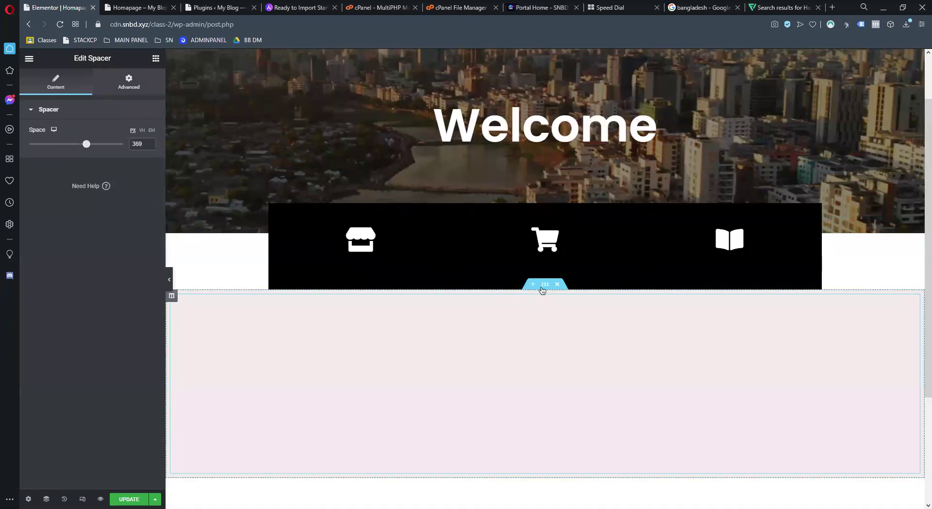
Add a bottom Waves shape divider to the section and widen it slightly
left_click(542, 288)
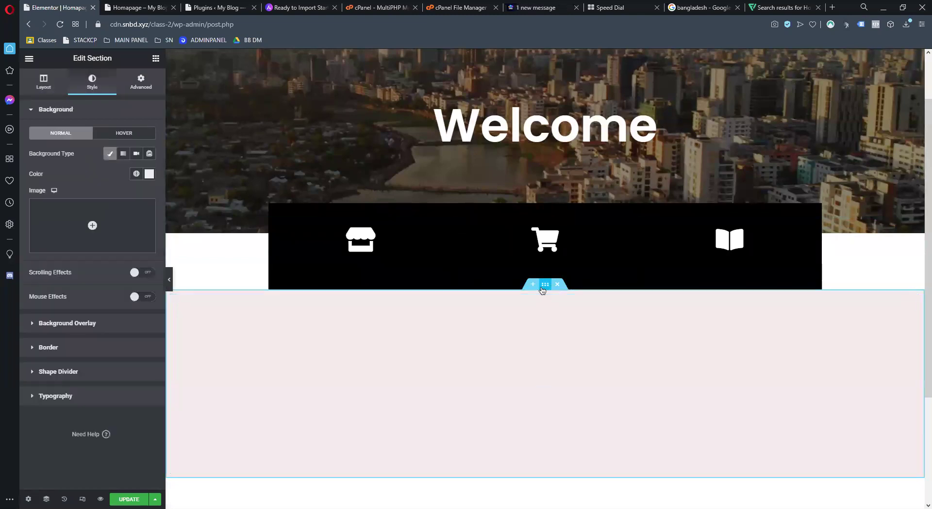
left_click(58, 372)
left_click(128, 210)
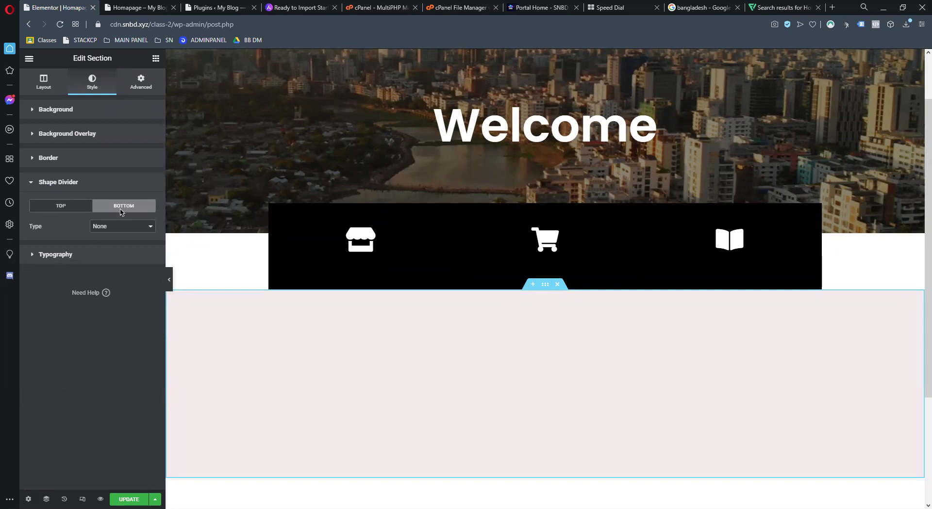
left_click(117, 224)
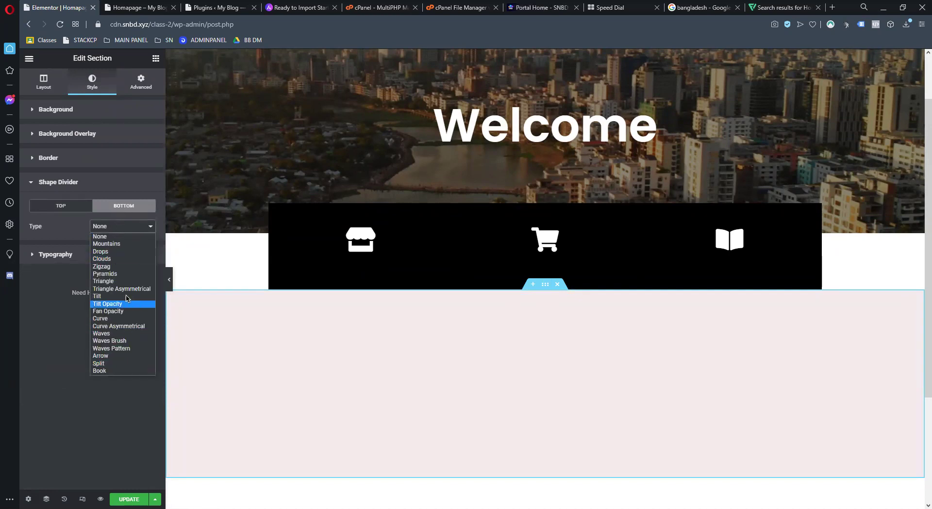
left_click(116, 335)
scroll(356, 337, "down", 3)
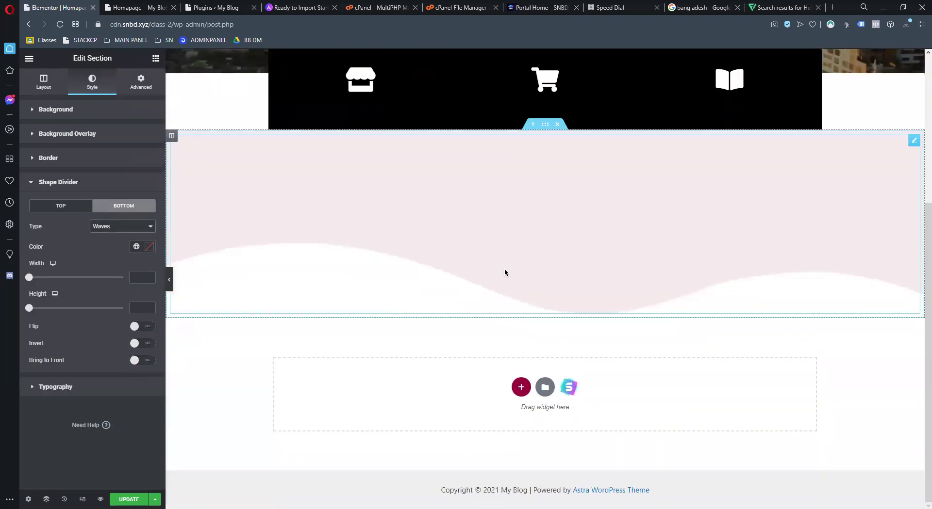
left_click_drag(29, 277, 57, 309)
Raise the spacer's height to 545 px
left_click(405, 159)
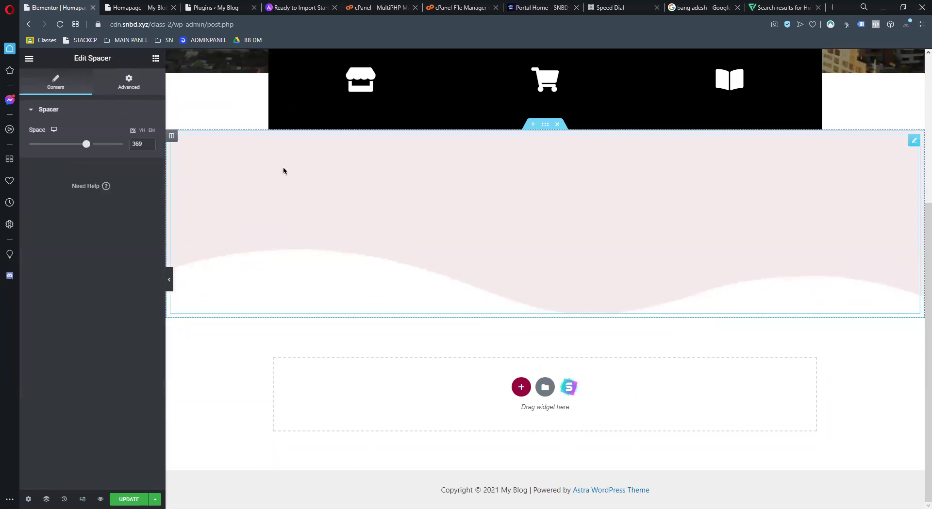
left_click_drag(85, 144, 114, 144)
right_click(373, 238)
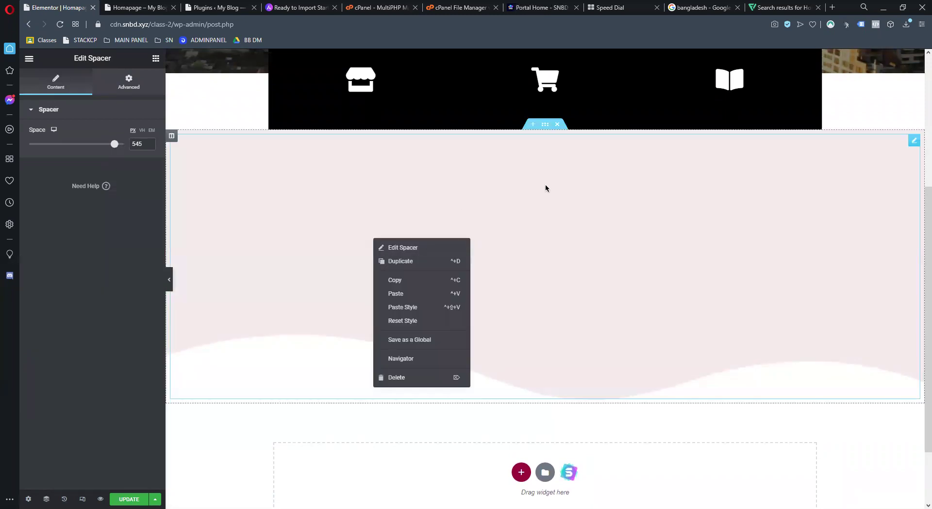
scroll(547, 188, "up", 2)
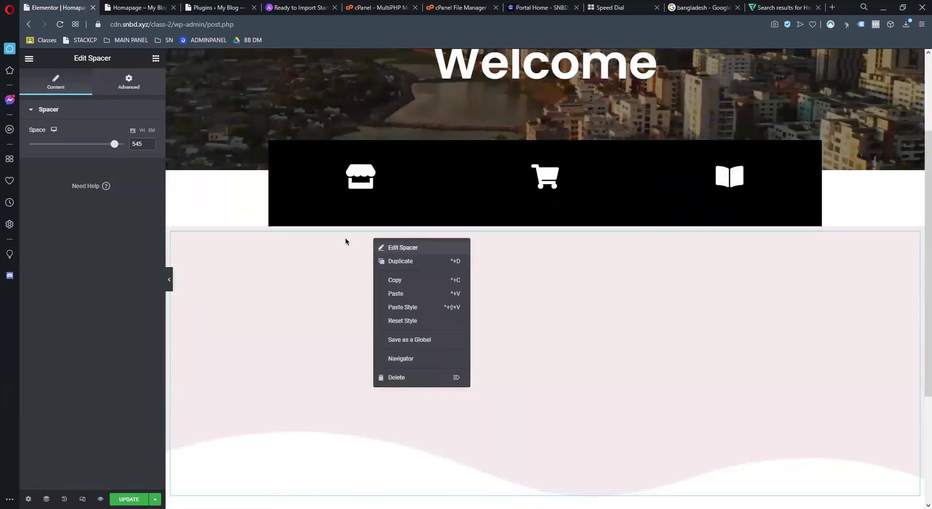
key("Escape")
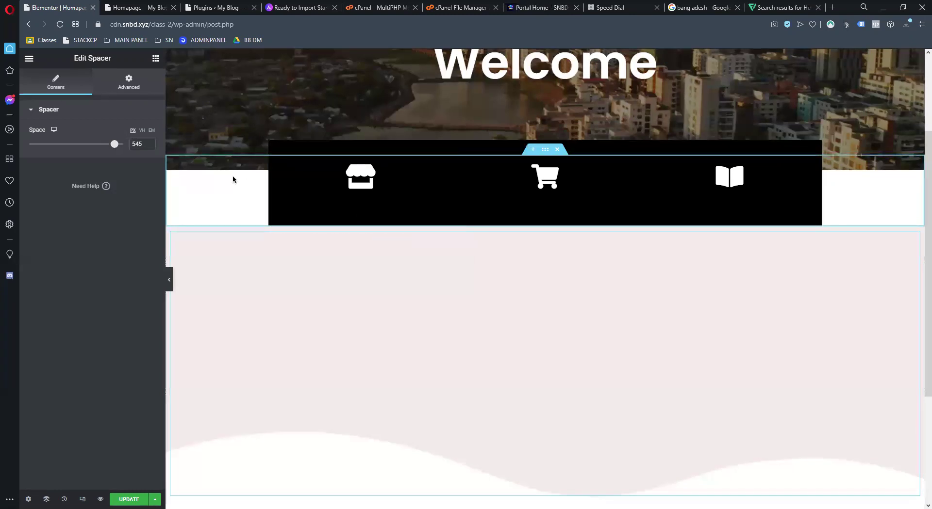
right_click(233, 180)
key("Escape")
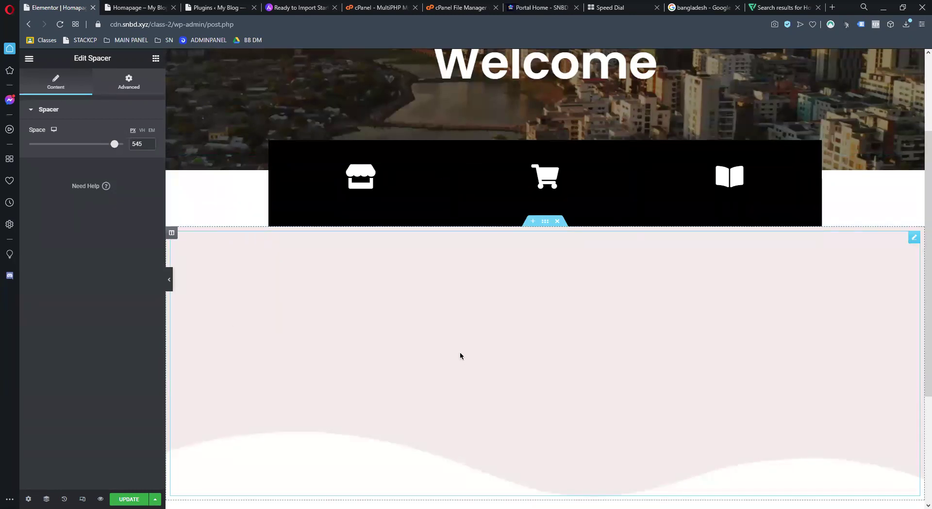
right_click(235, 275)
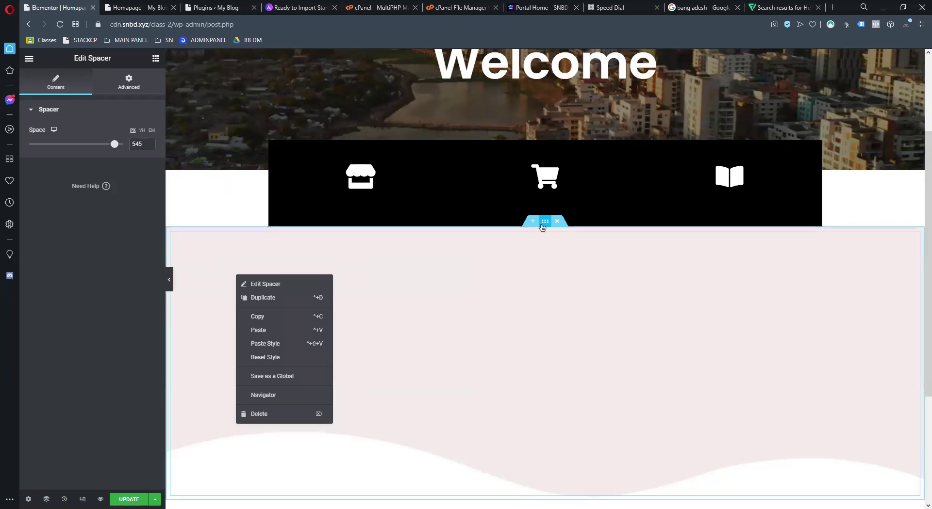
Change the section's background colour to near-black #121111
left_click(542, 224)
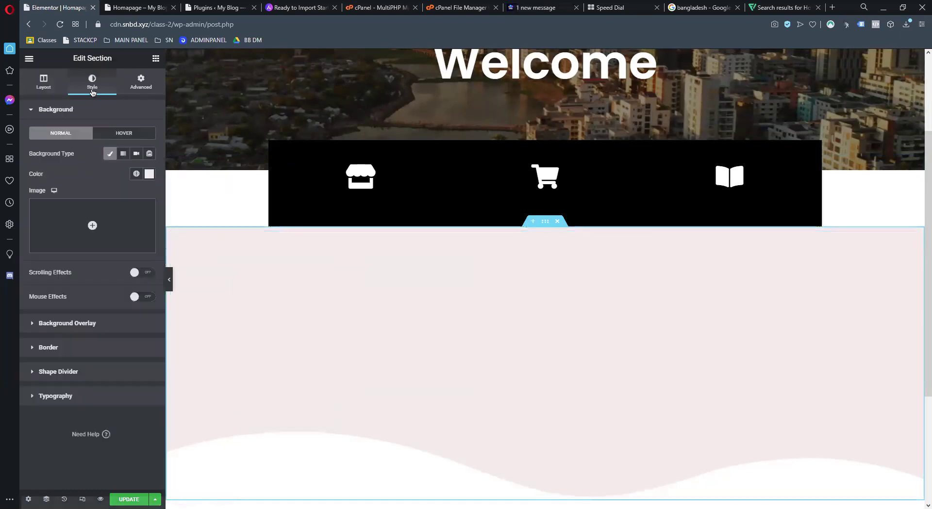
left_click(145, 174)
mouse_move(51, 264)
left_mouse_down()
mouse_move(39, 293)
mouse_move(42, 286)
left_mouse_up()
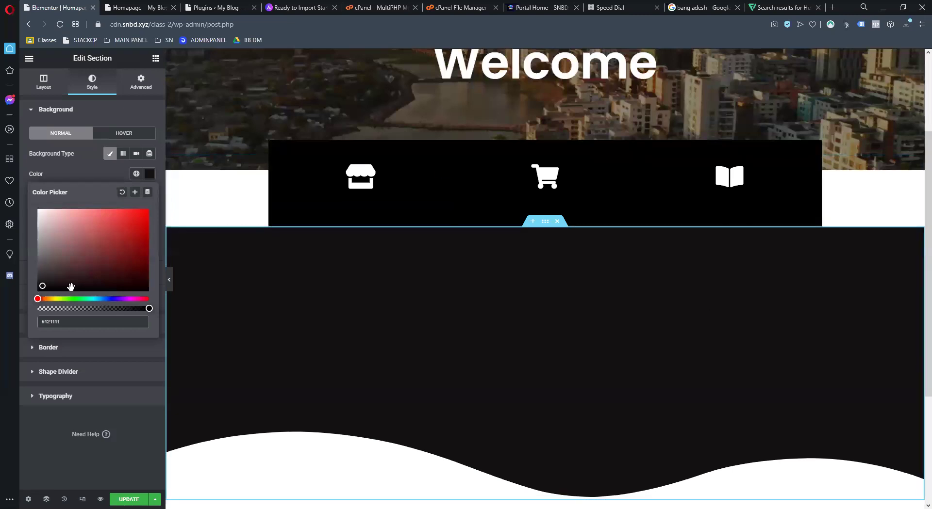
Update the page and check the dark section on the live homepage
left_click(128, 500)
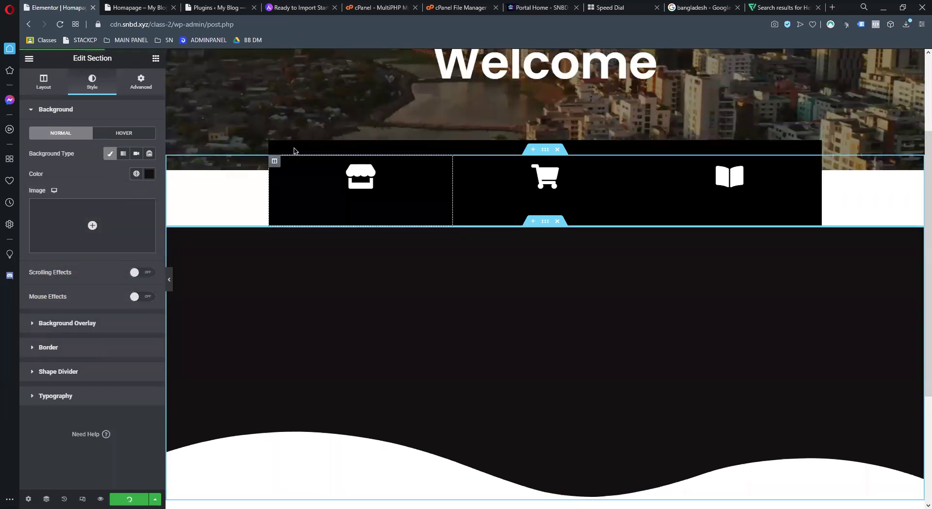
scroll(418, 286, "down", 3)
scroll(419, 286, "up", 2)
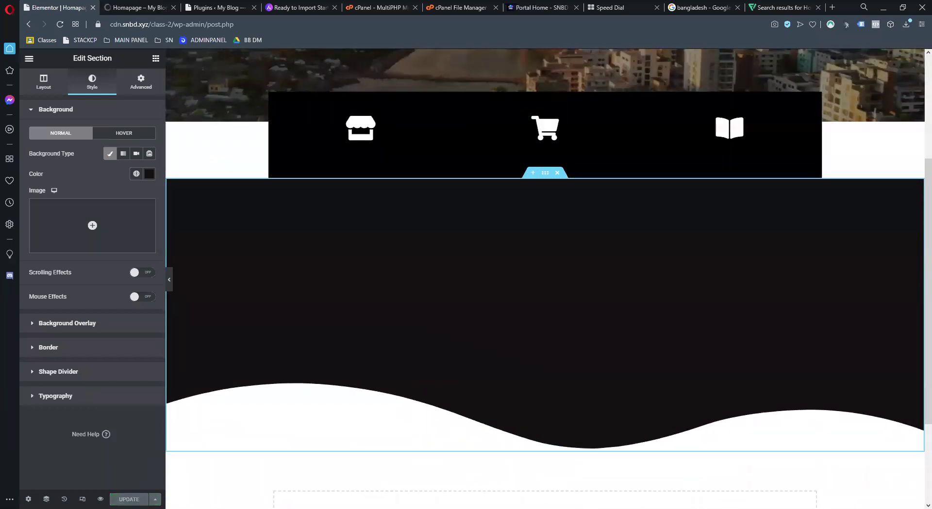
key("ctrl+Tab")
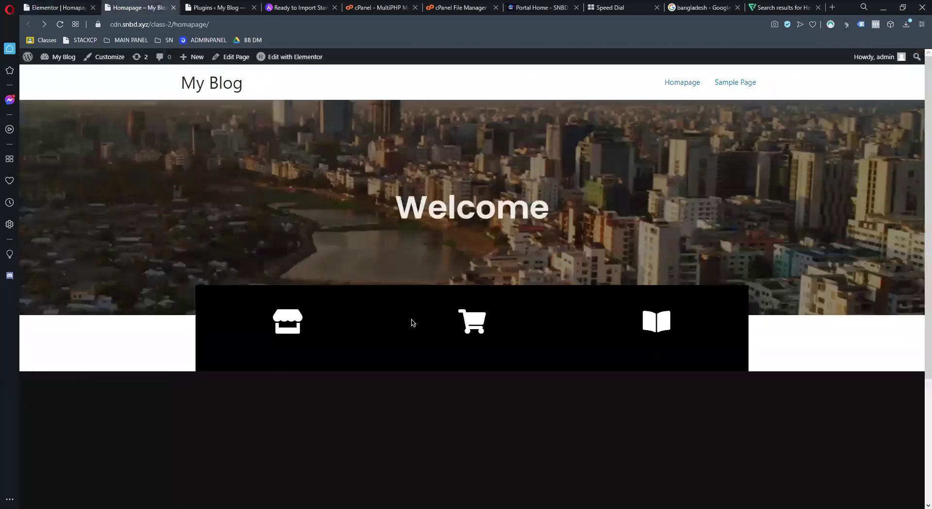
Back in the editor, add a two-column section above the dark wave section
scroll(365, 279, "down", 3)
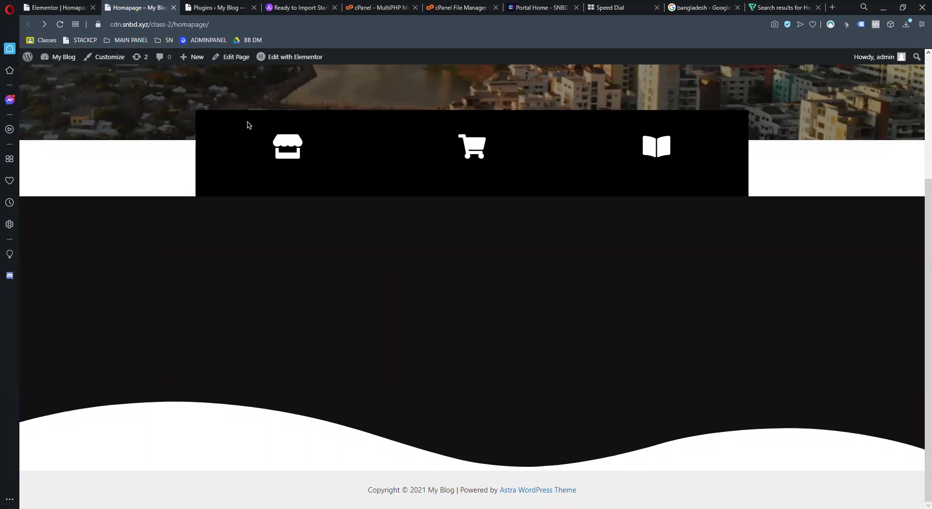
left_click(58, 7)
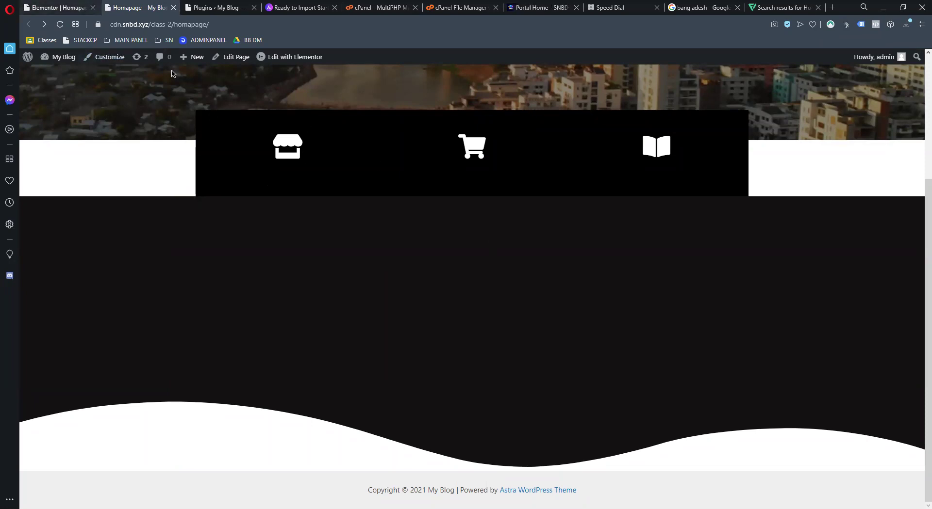
left_click(533, 173)
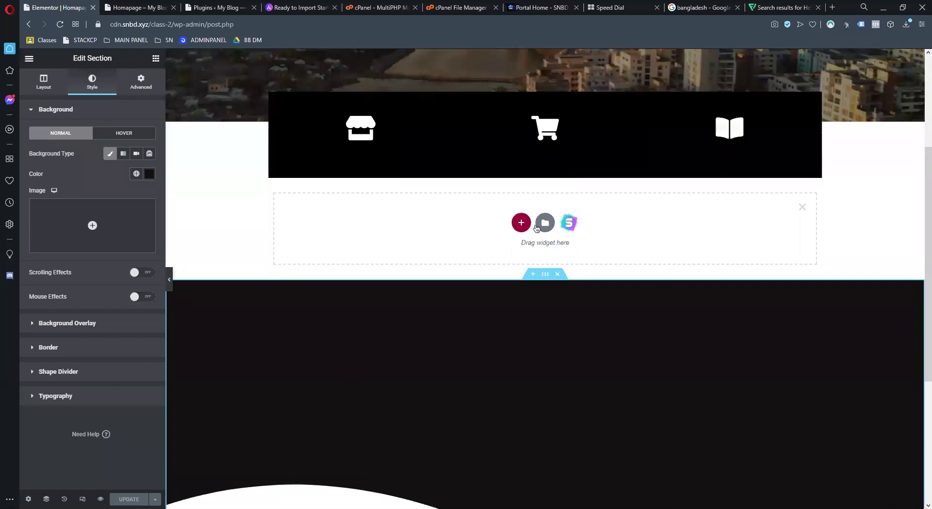
left_click(520, 220)
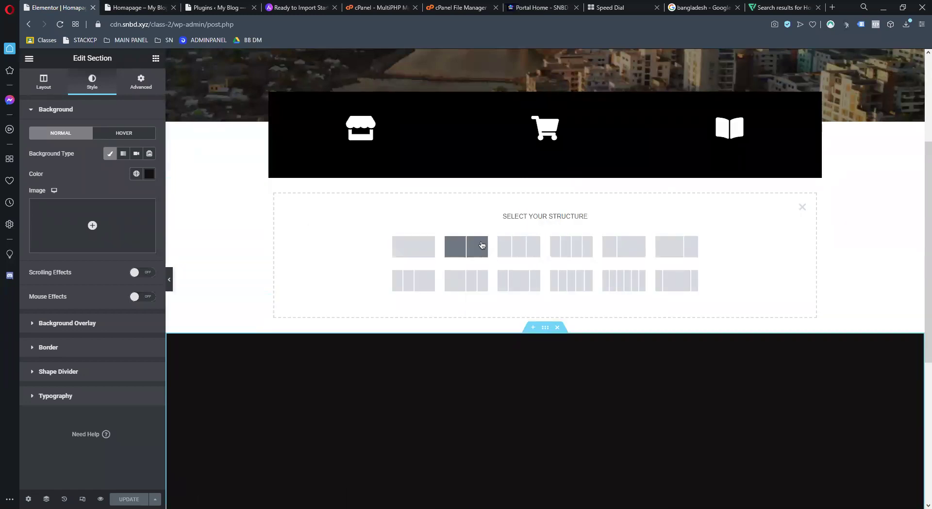
left_click(479, 246)
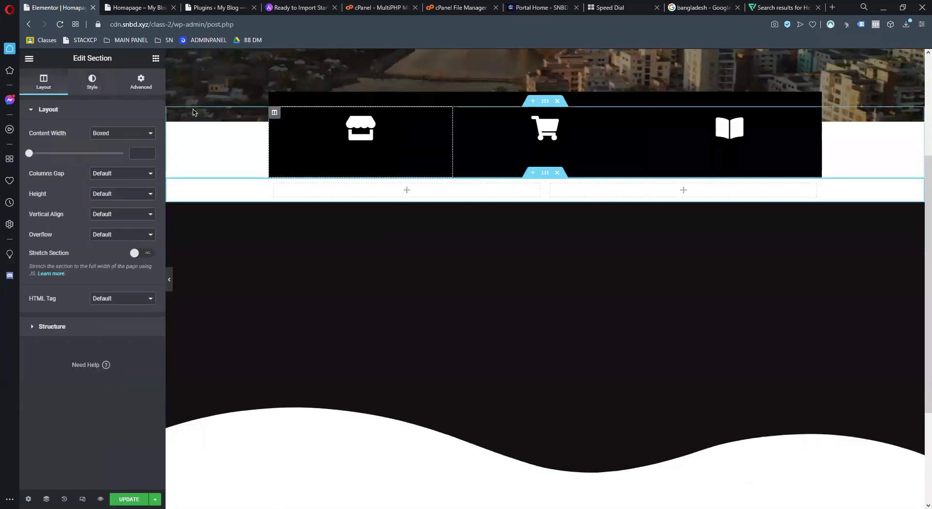
left_click(156, 59)
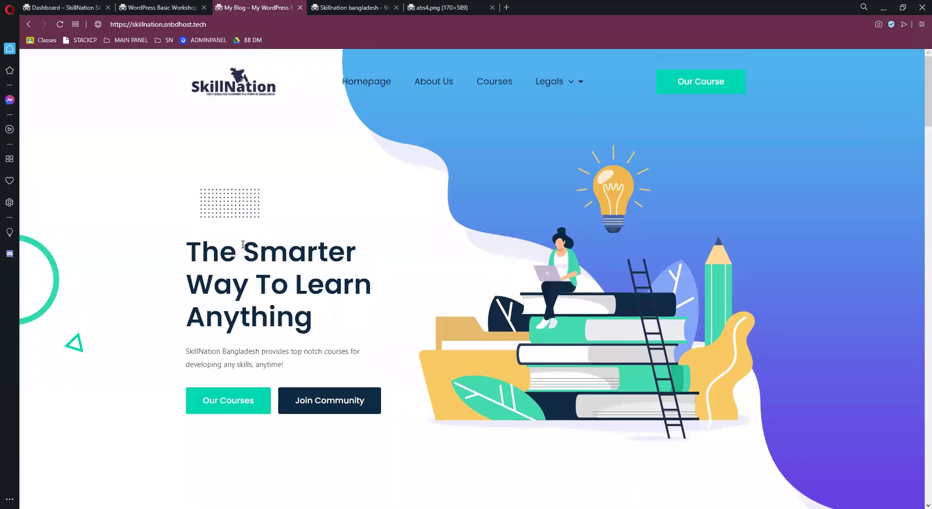
Copy the hero's book illustration from the SkillNation site and return to the editor window
scroll(429, 279, "down", 2)
scroll(429, 278, "up", 2)
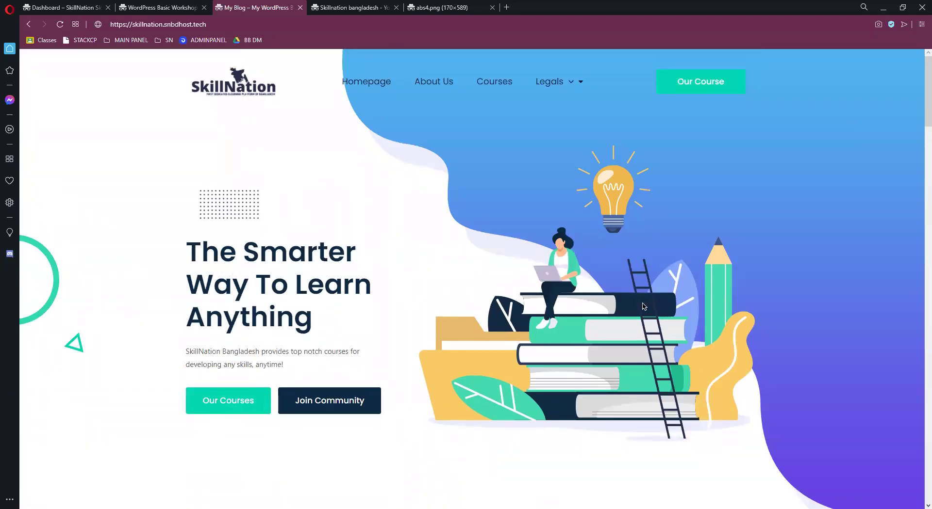
scroll(541, 301, "down", 4)
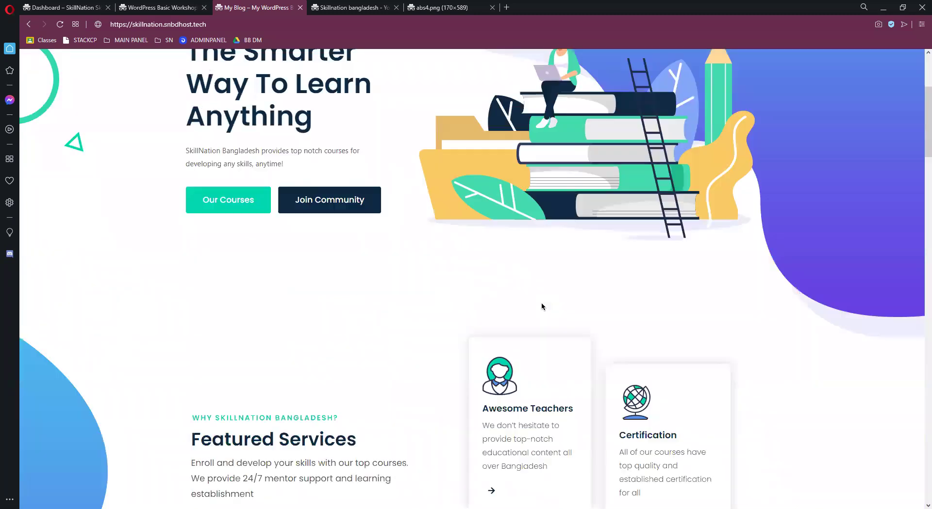
scroll(272, 231, "up", 2)
scroll(435, 248, "down", 5)
scroll(436, 248, "down", 4)
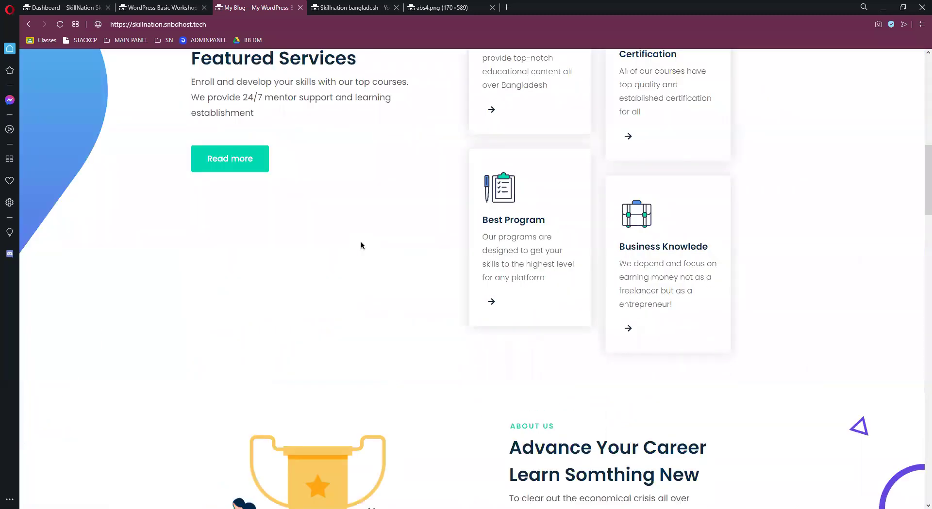
scroll(672, 400, "up", 2)
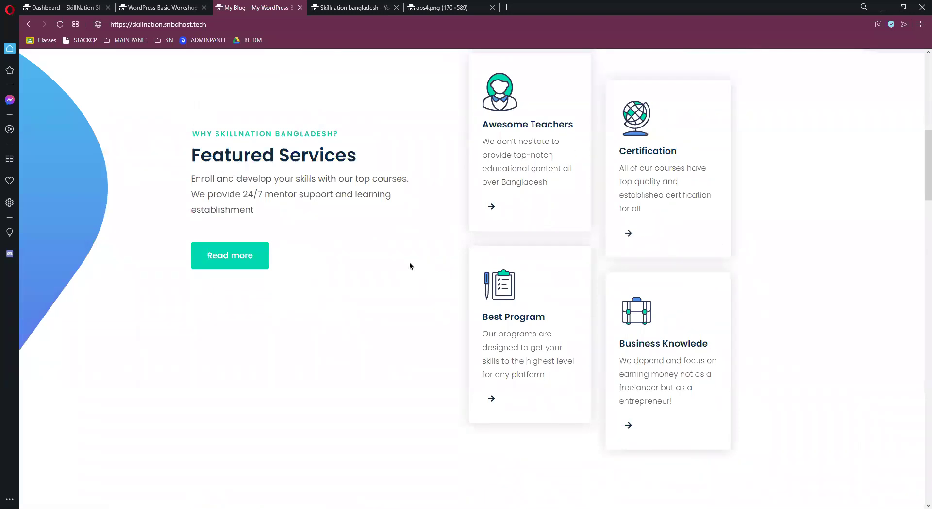
scroll(429, 325, "down", 4)
scroll(433, 327, "up", 14)
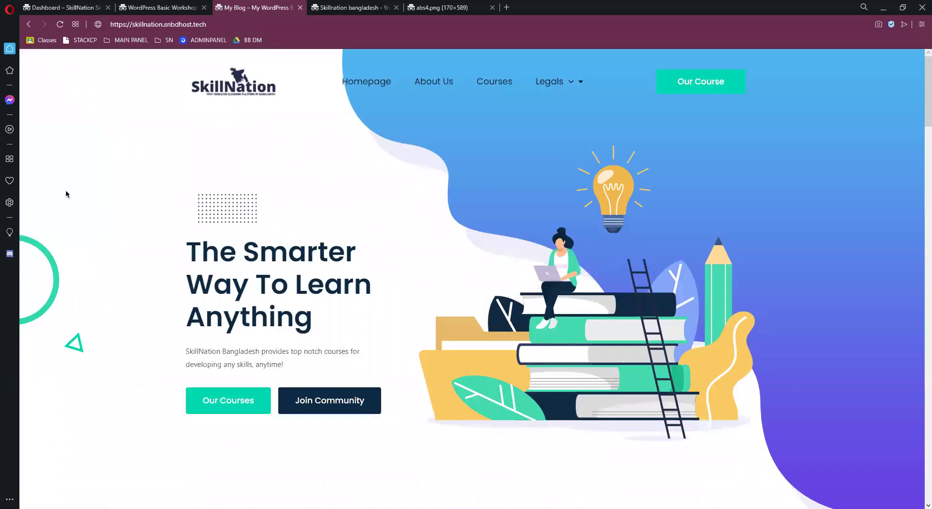
right_click(589, 282)
left_click(614, 315)
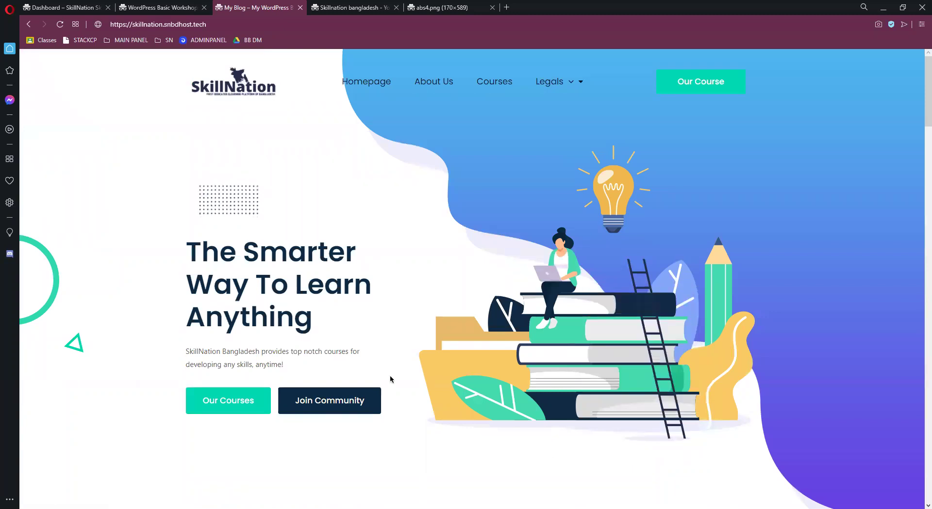
key("alt+Tab")
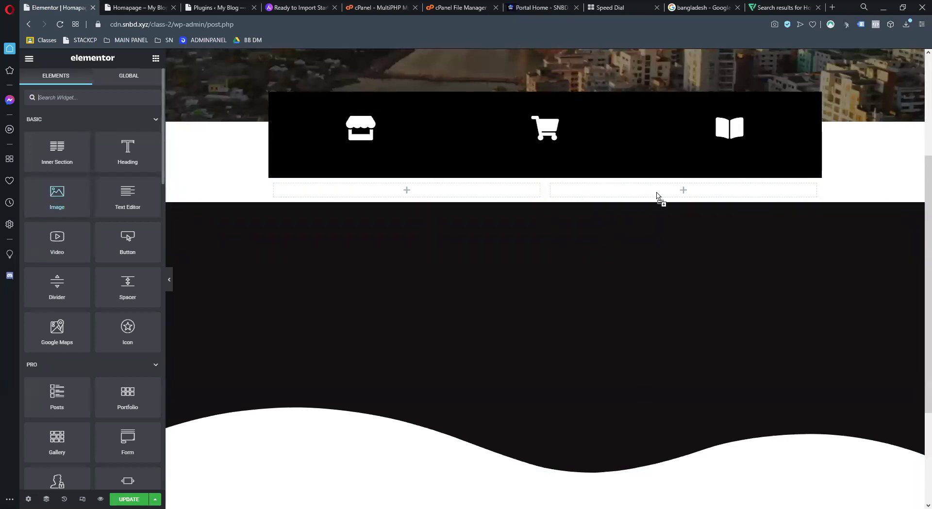
Put an Image widget in the right column showing the uploaded book illustration
left_click_drag(658, 196, 660, 199)
left_click(83, 144)
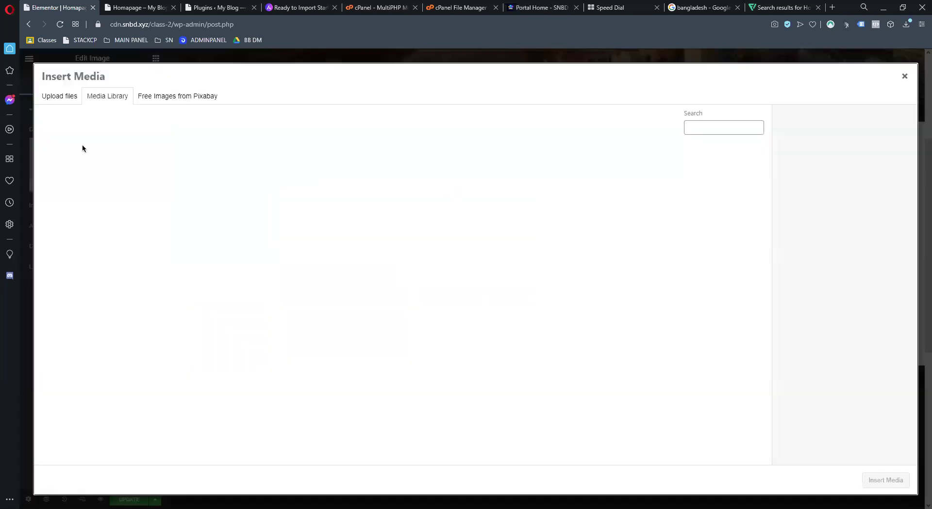
left_click(65, 102)
left_click(465, 263)
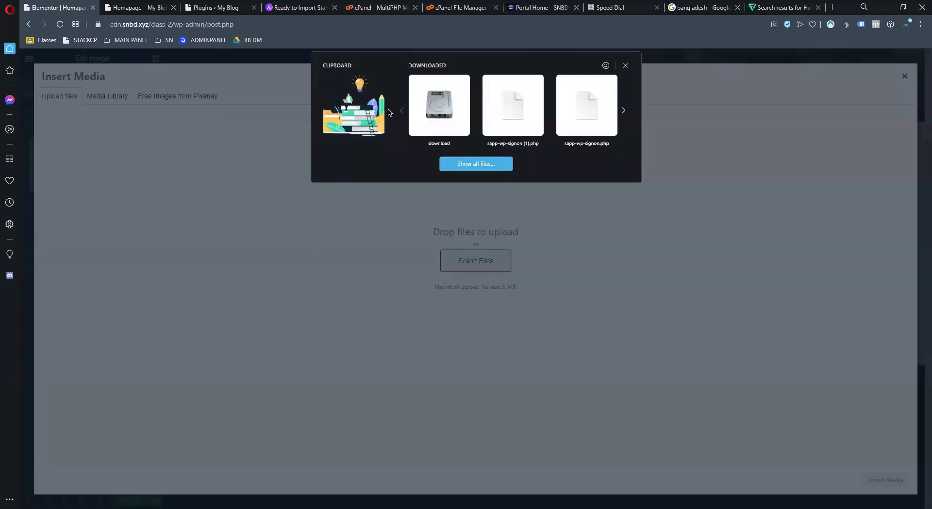
left_click(369, 108)
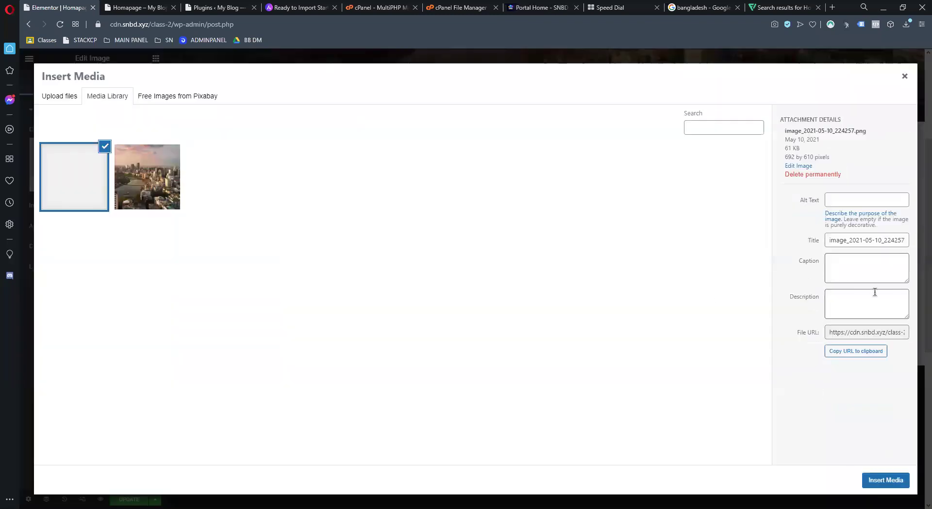
left_click(886, 482)
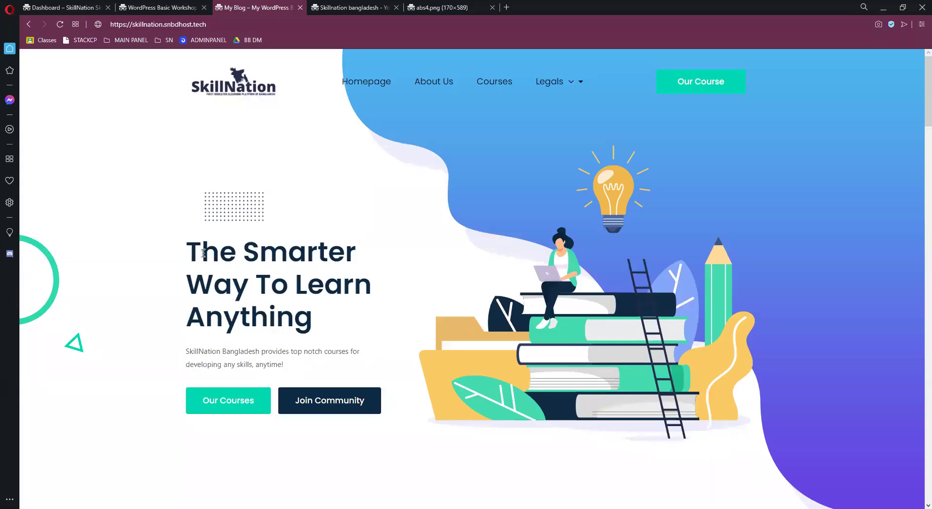
left_click_drag(202, 253, 304, 306)
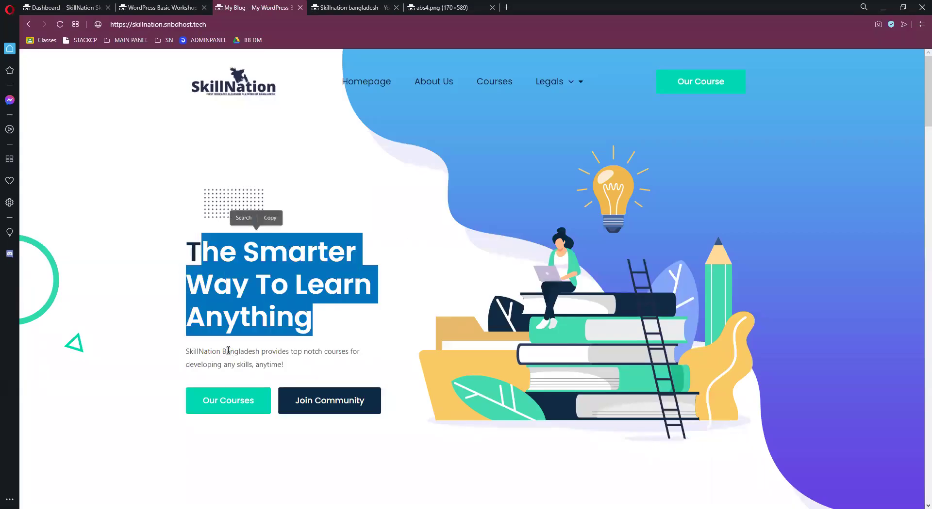
Stack a Heading, Text Editor paragraph, two-column Inner Section and a Button in the left column
left_click_drag(226, 351, 284, 365)
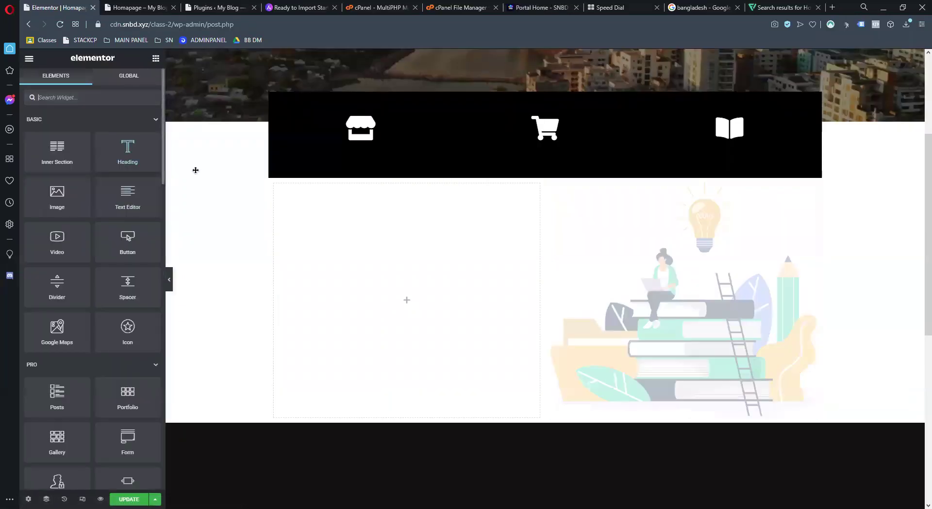
left_click_drag(409, 303, 408, 301)
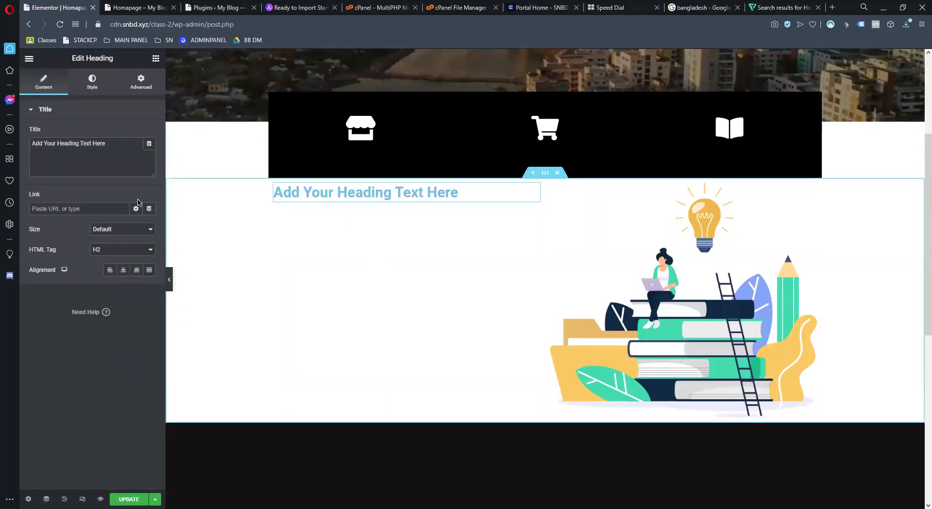
left_click(155, 58)
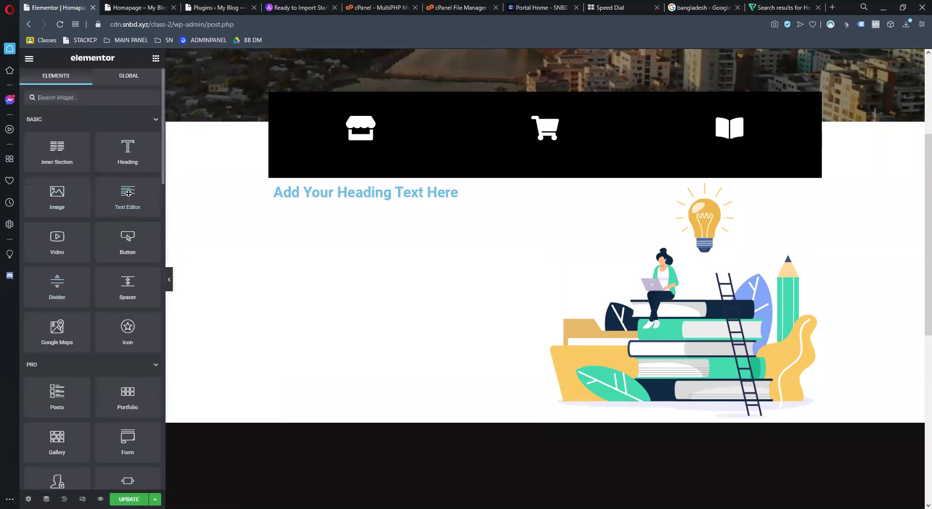
left_click_drag(374, 196, 373, 196)
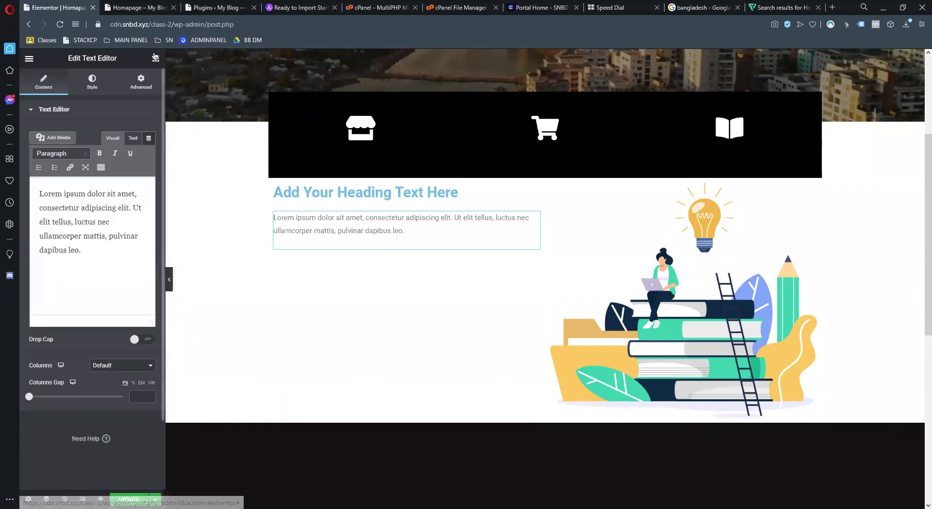
left_click(156, 58)
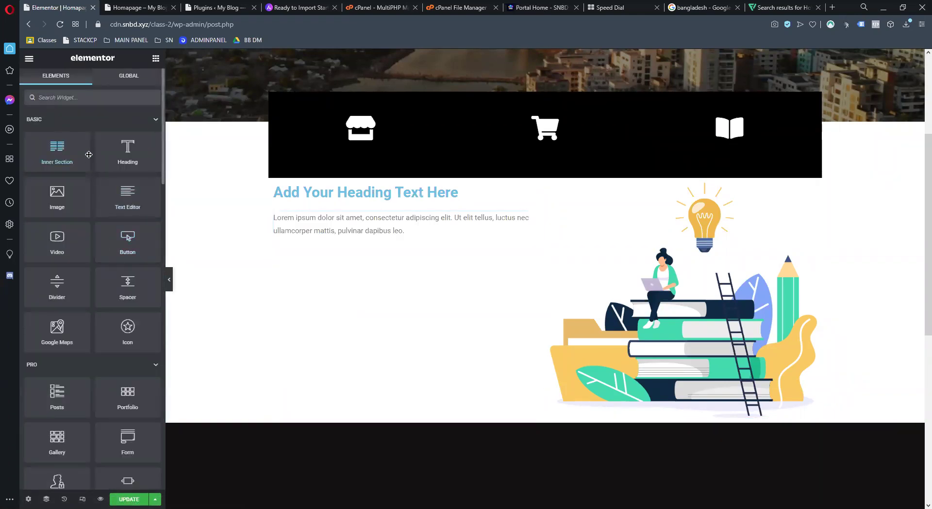
left_click_drag(361, 239, 382, 256)
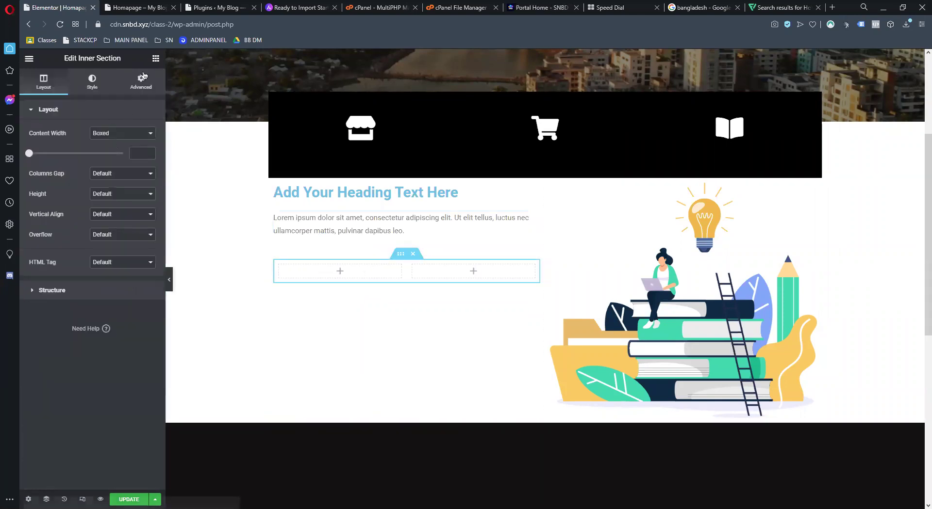
left_click(155, 59)
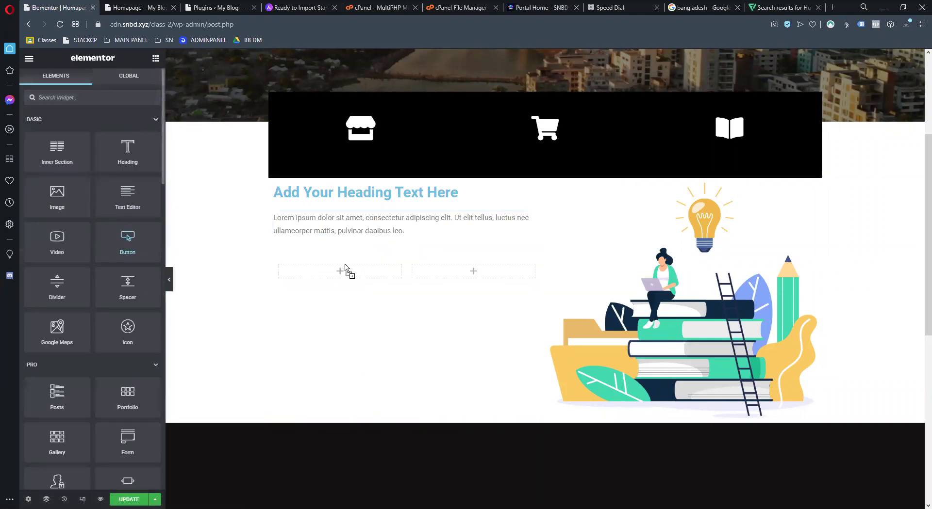
left_click_drag(341, 277, 342, 277)
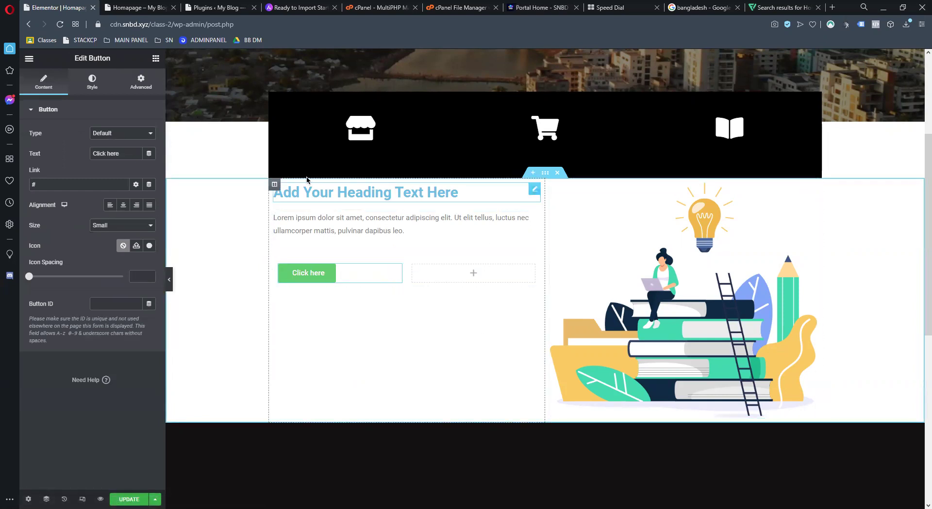
left_click(156, 59)
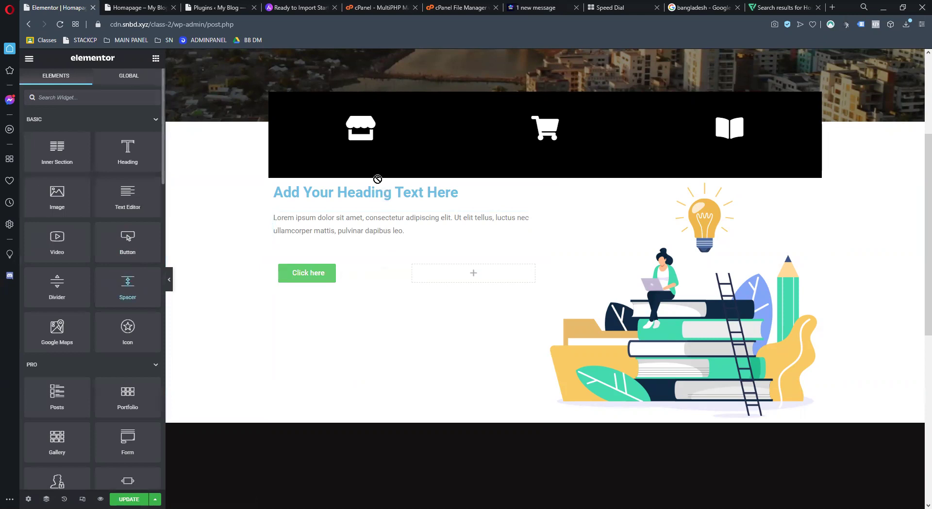
Add a spacer above the heading and paste in the heading 'The Smarter Way To Learn Anything'
left_click_drag(412, 195, 412, 194)
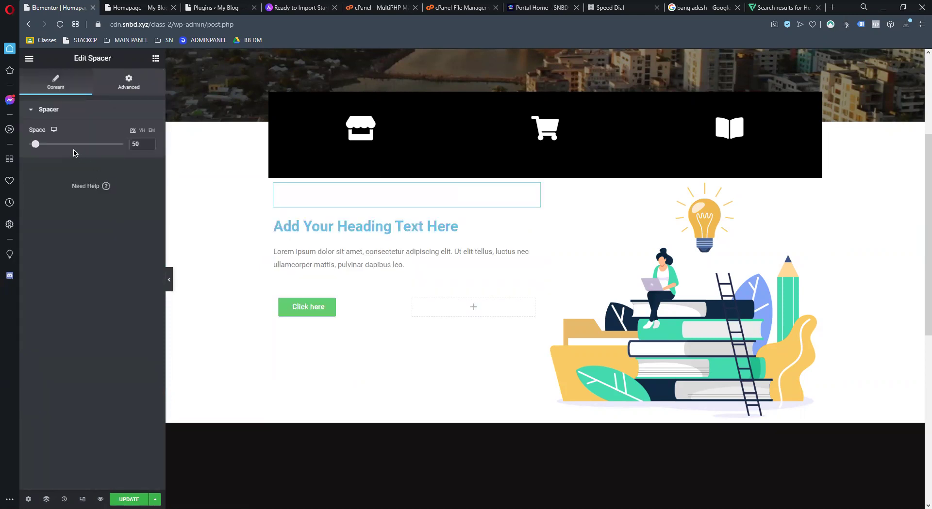
left_click_drag(36, 144, 47, 146)
left_click(292, 257)
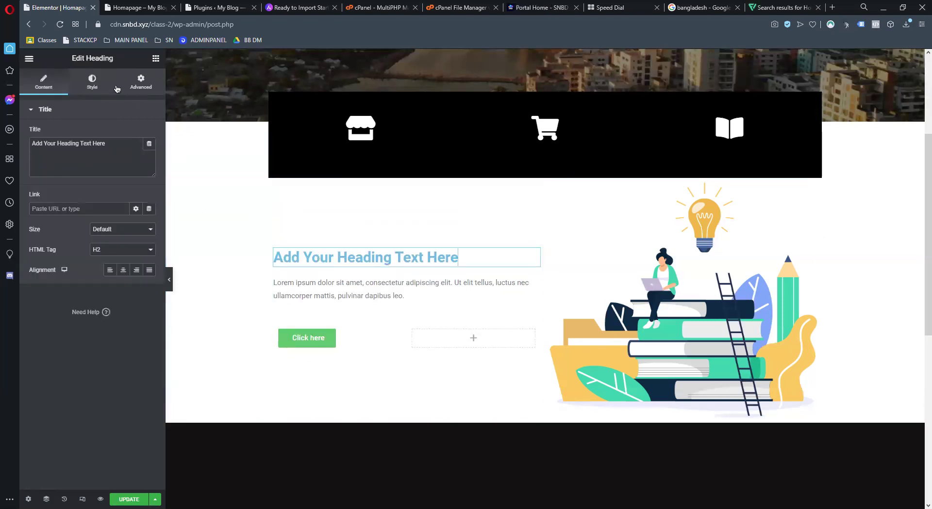
triple_click(112, 143)
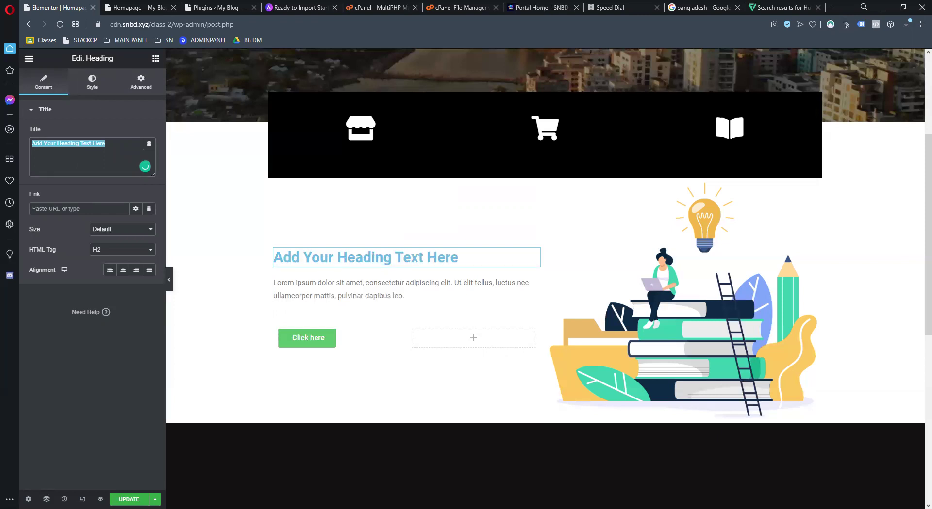
type("The Smarter Way To Learn Anything")
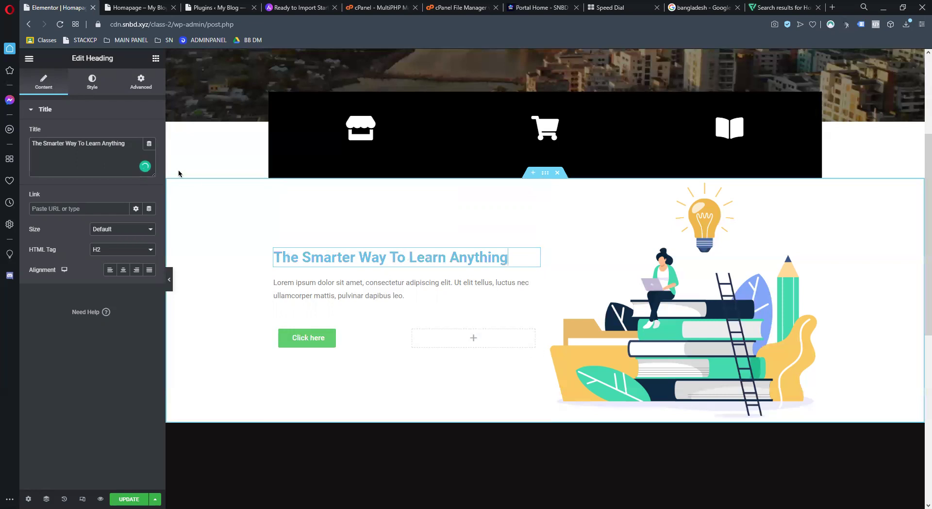
Break the heading before 'Learn Anything' using a <br> tag
left_click(86, 142)
key("Return")
key("Return")
key("Return")
key("Return")
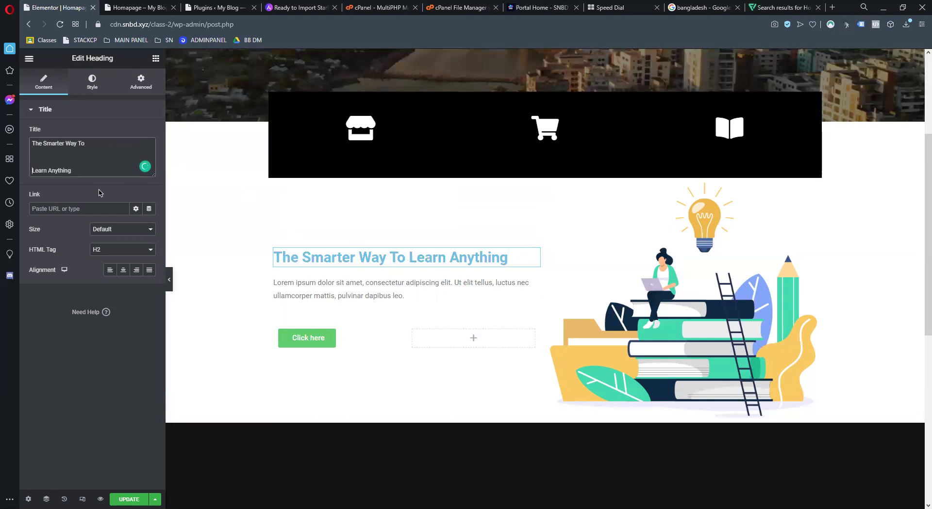
key("Return")
left_click_drag(70, 157, 39, 130)
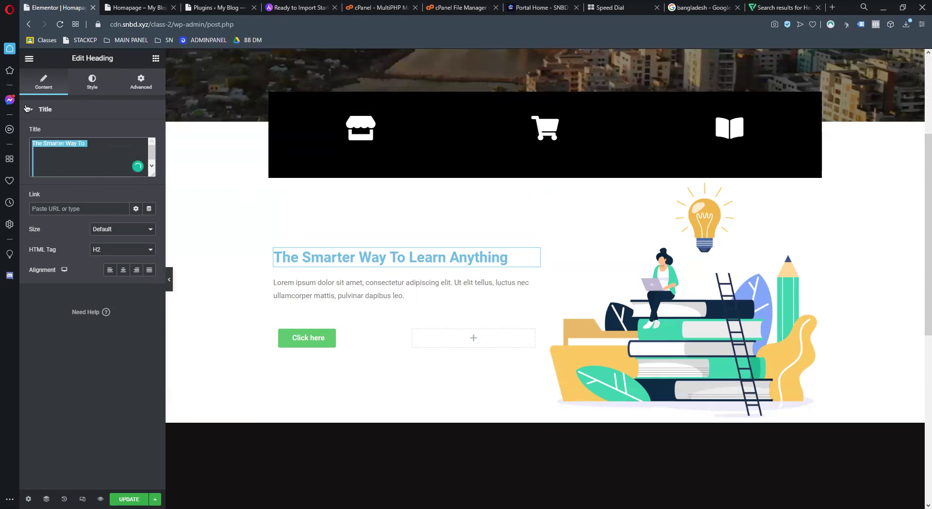
key("BackSpace")
key("BackSpace")
key("BackSpace")
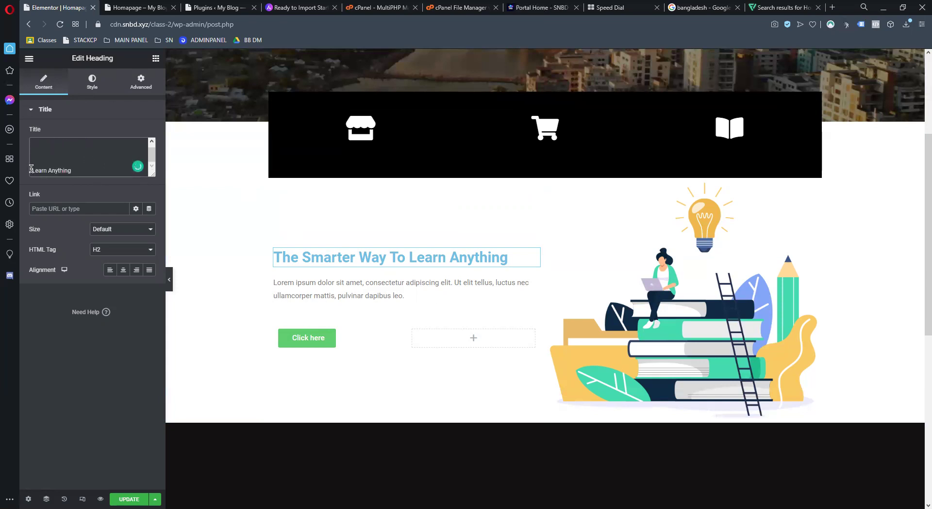
key("ctrl+z")
key("BackSpace")
key("BackSpace")
key("BackSpace")
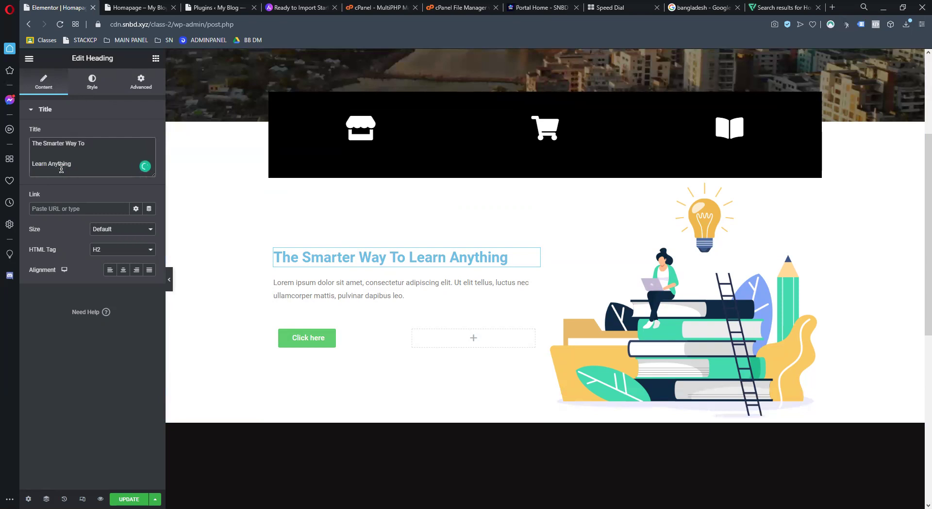
type("<br>")
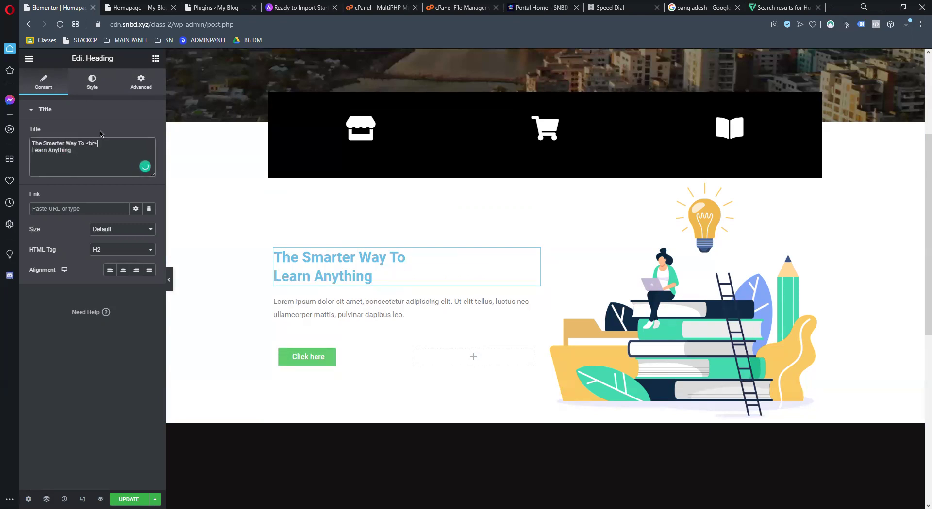
left_click_drag(97, 141, 83, 140)
left_click(94, 82)
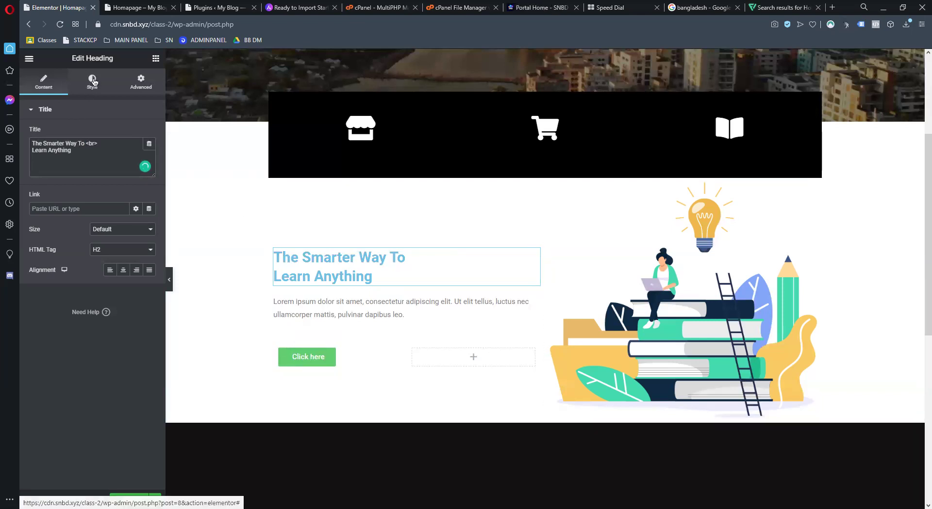
Style the heading dark navy #081B23 in Poppins at about 50 px
left_click(149, 133)
left_click(125, 240)
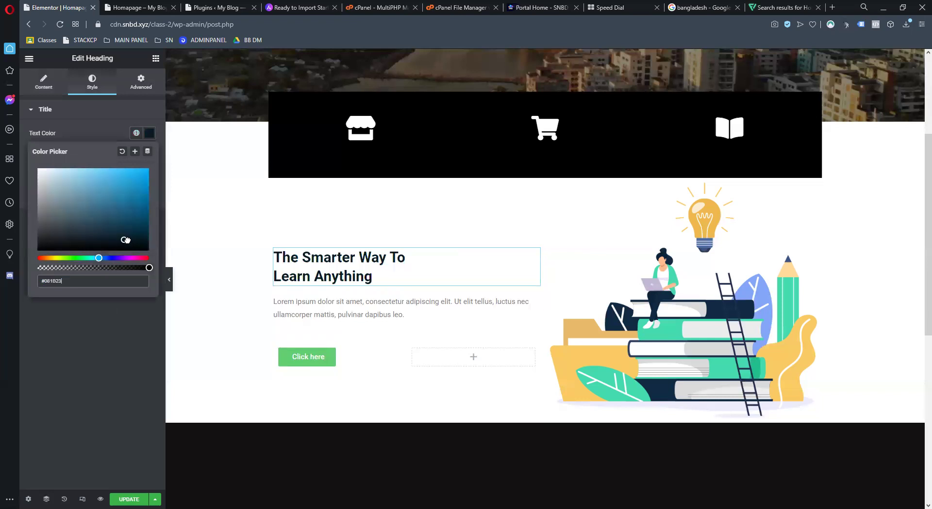
left_click(88, 120)
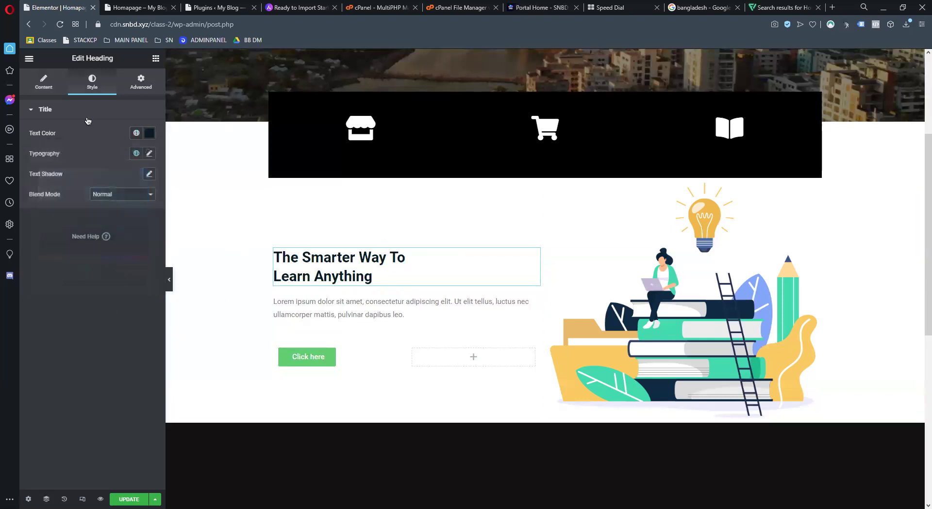
left_click(149, 154)
left_click(130, 200)
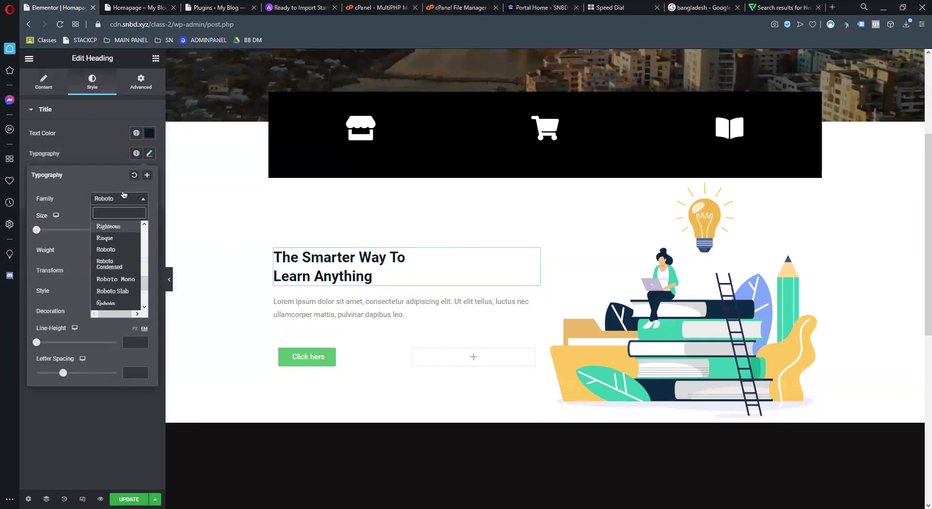
type("popp")
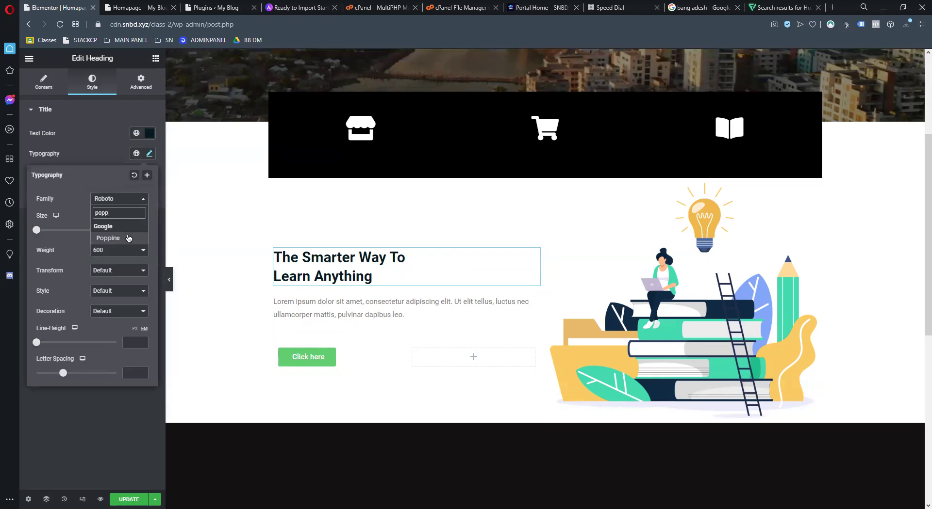
left_click(128, 238)
left_click_drag(36, 231, 57, 236)
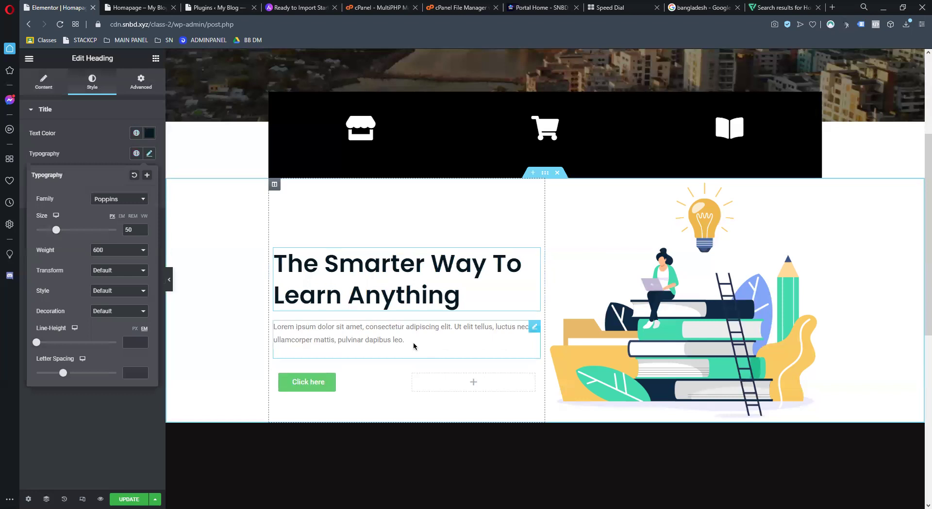
Replace the placeholder paragraph text with the SkillNation Bangladesh courses sentence
left_click(416, 342)
triple_click(78, 242)
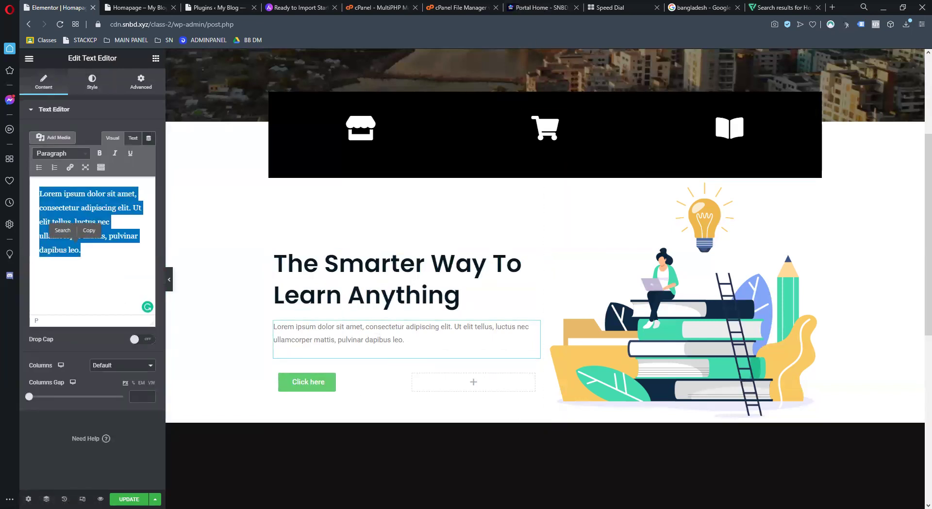
key("ctrl+c")
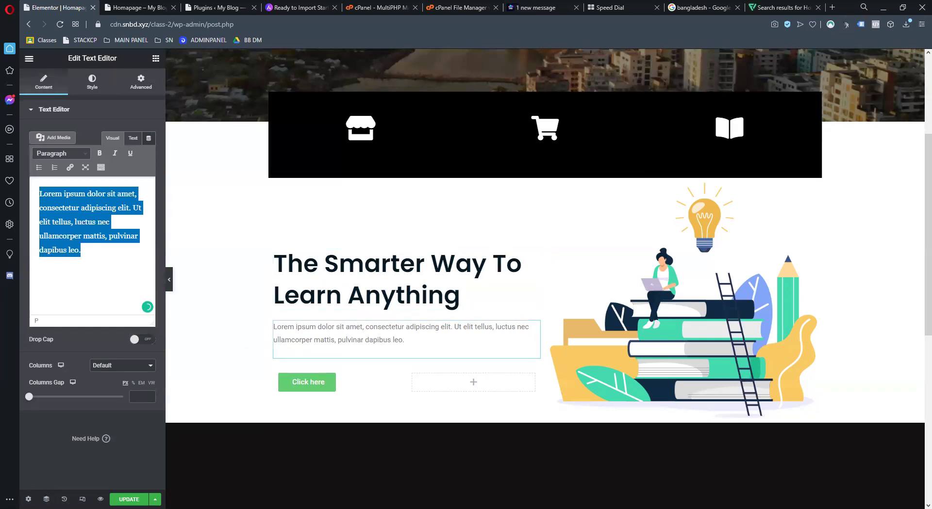
key("ctrl+v")
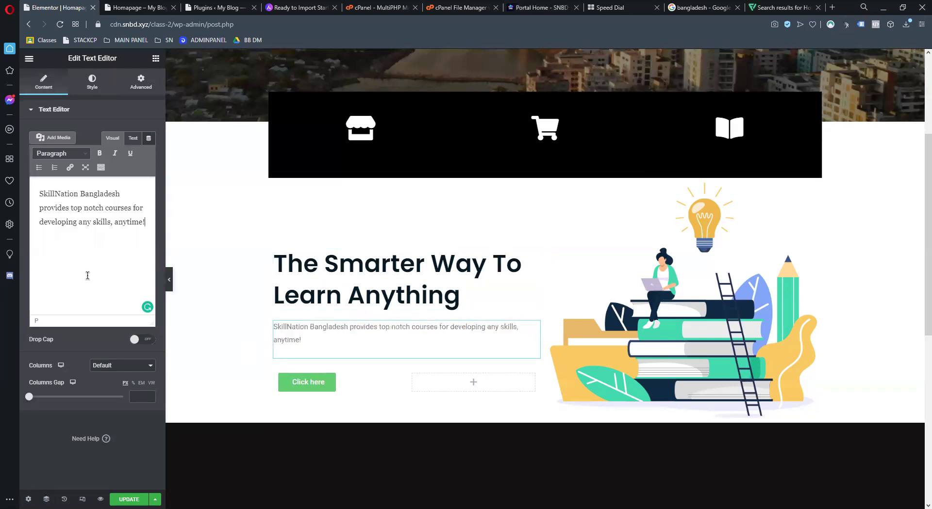
Style the paragraph text near-black in Poppins at 15 px
left_click(102, 83)
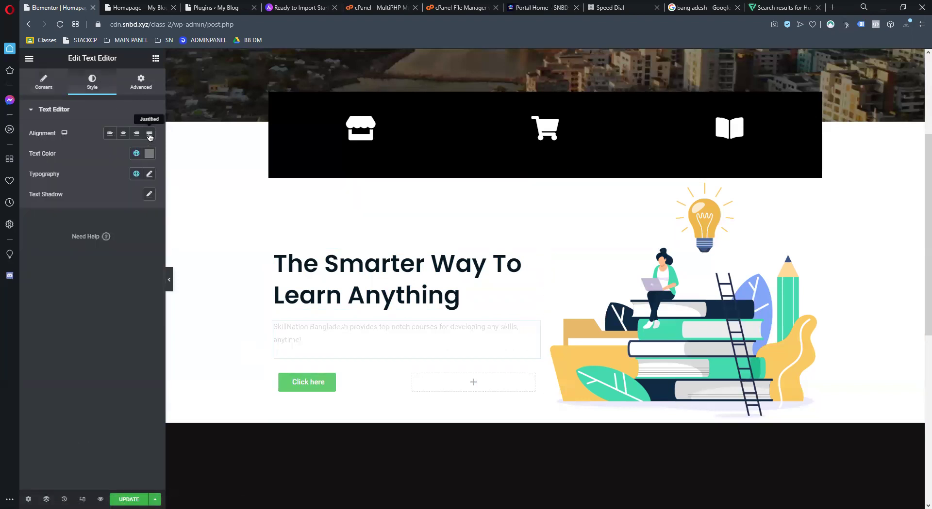
left_click(148, 153)
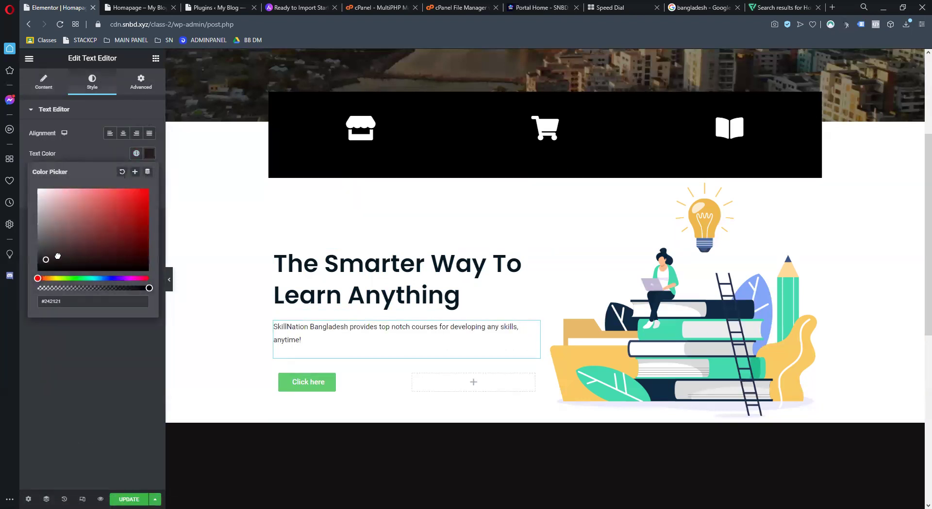
left_click(177, 171)
left_click(149, 174)
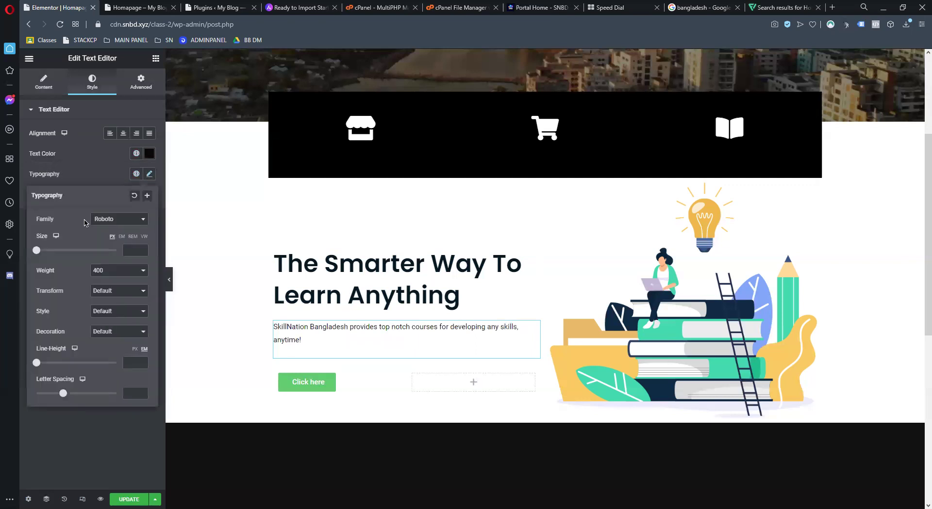
left_click(121, 227)
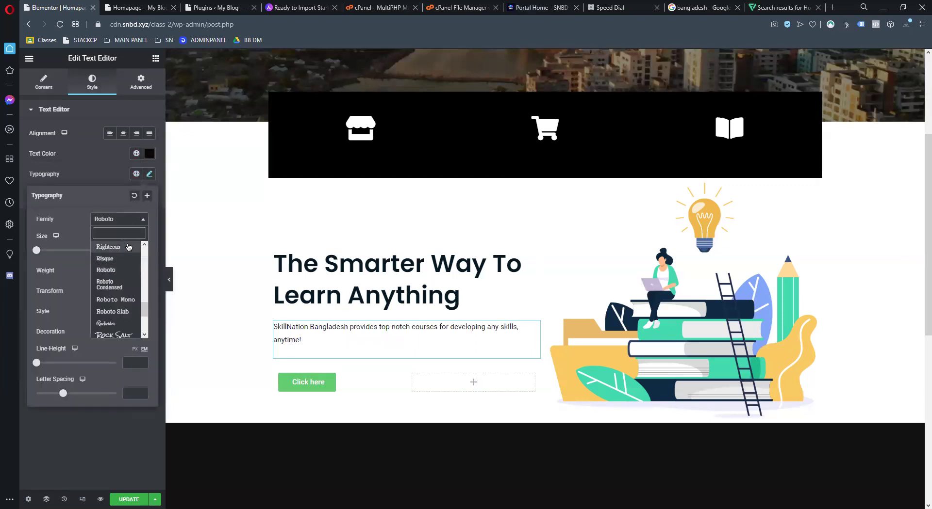
type("pop")
left_click(107, 258)
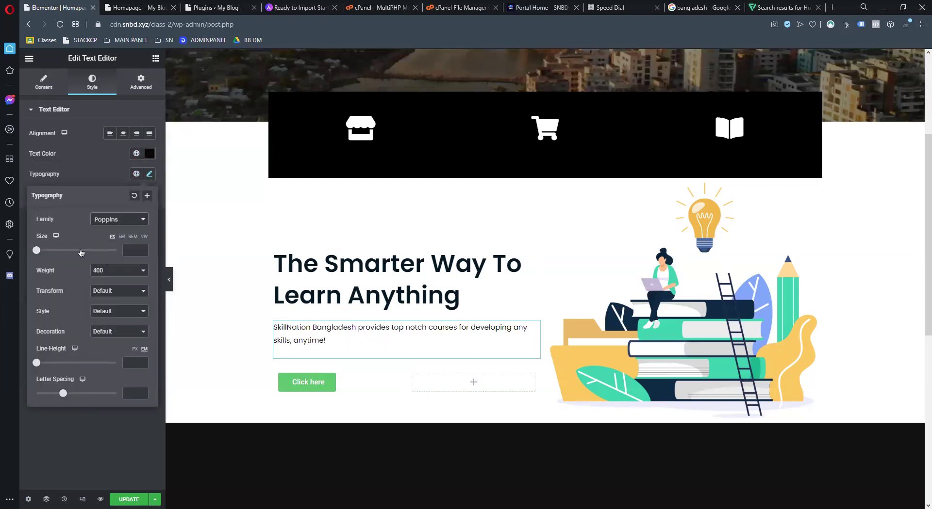
left_click(39, 251)
left_click_drag(38, 251, 42, 251)
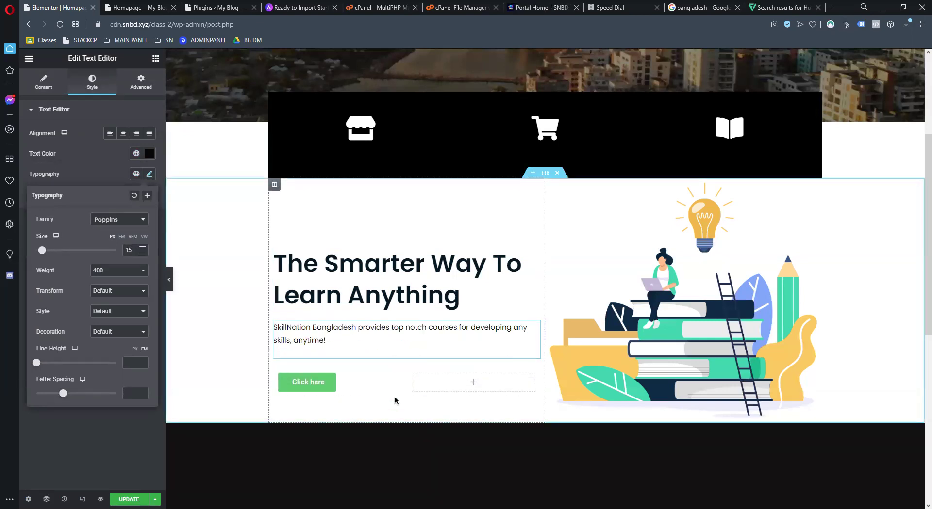
left_click(342, 388)
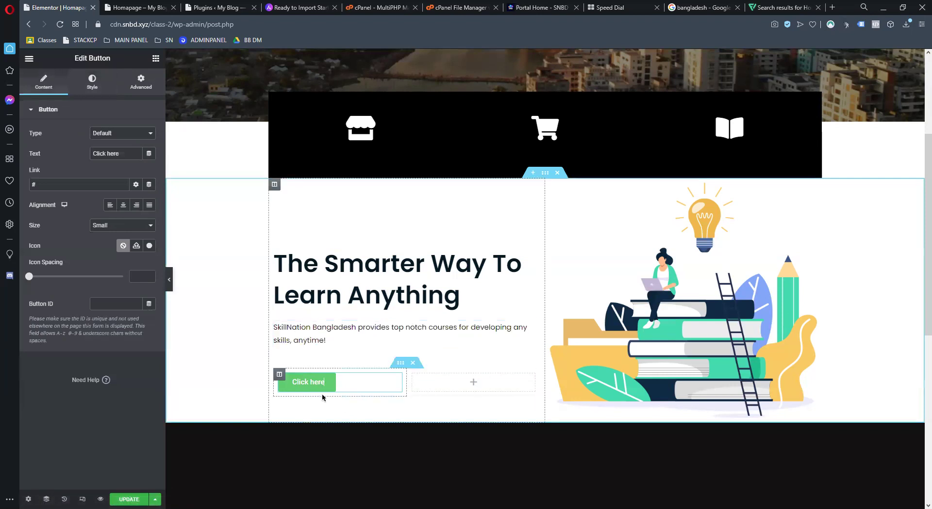
Right-align the button and give it 25 px text and a 5 px corner radius
left_click(136, 205)
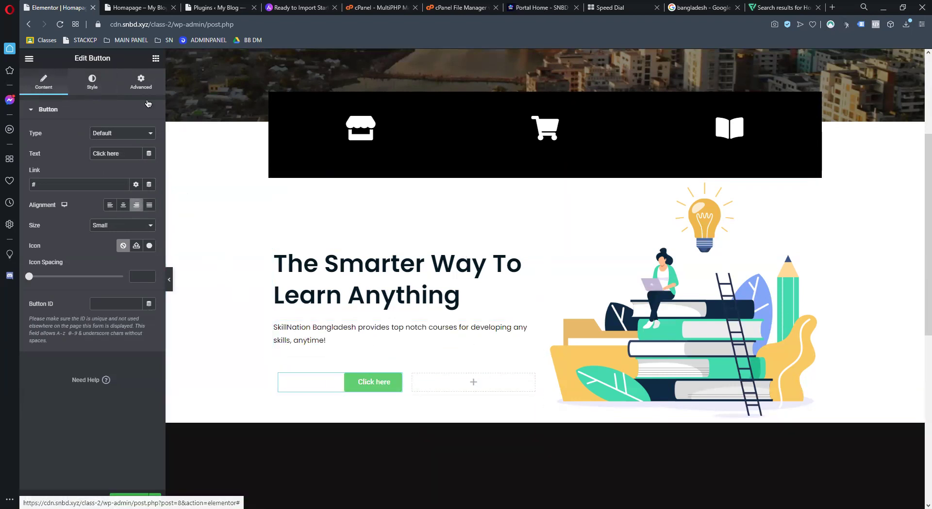
left_click(91, 81)
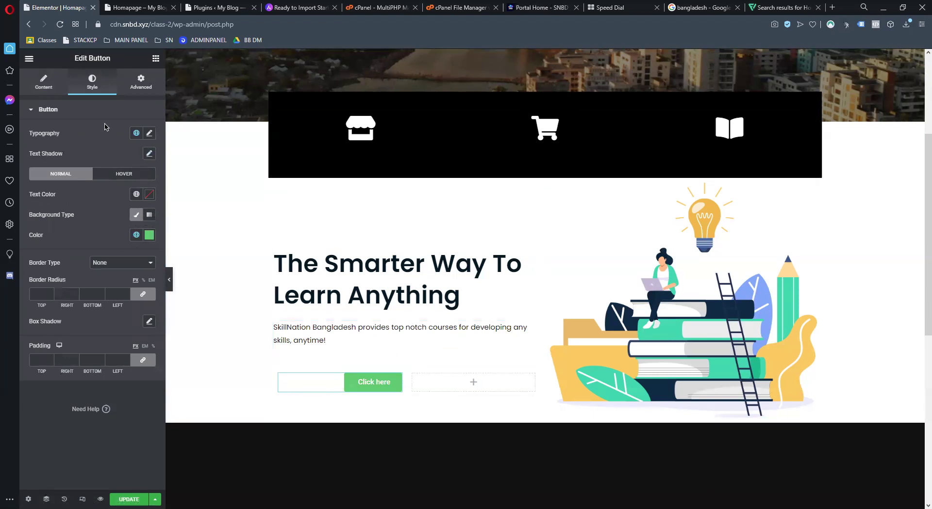
left_click(149, 133)
left_click_drag(40, 210, 45, 212)
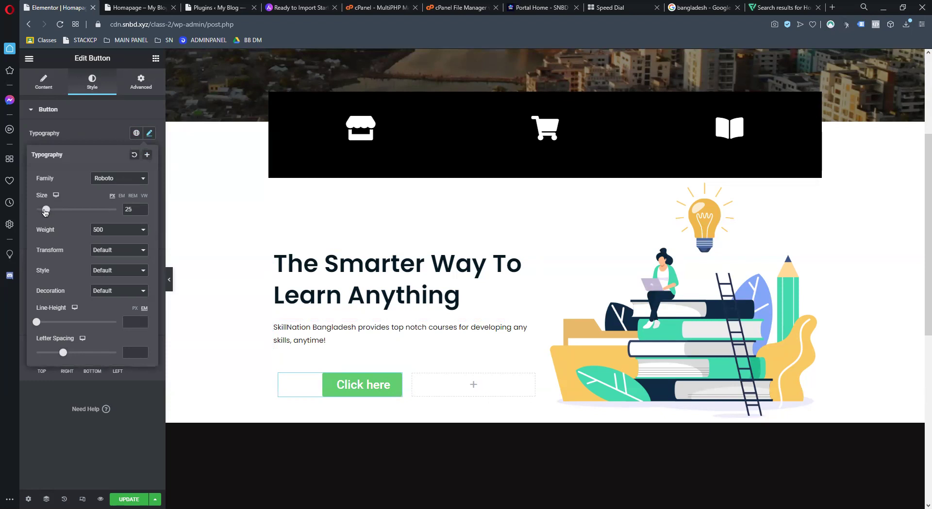
left_click(100, 428)
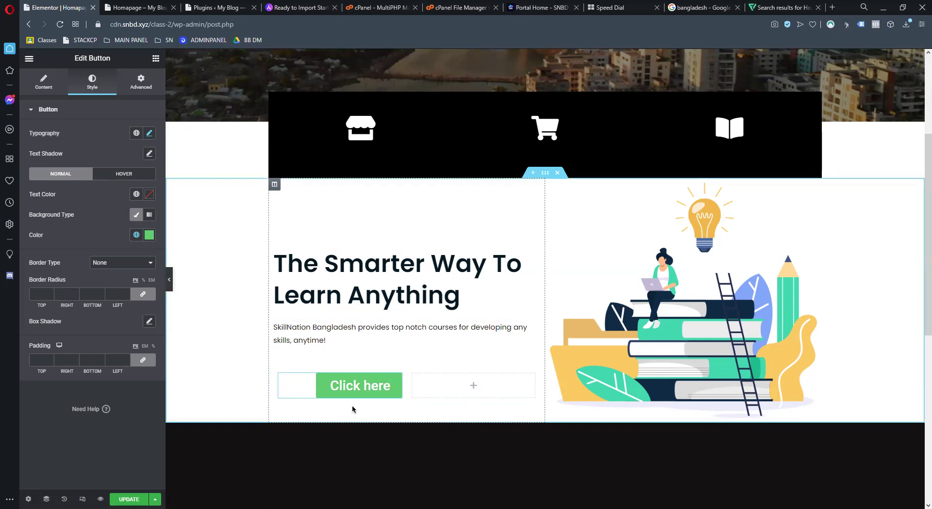
left_click(42, 294)
type("2")
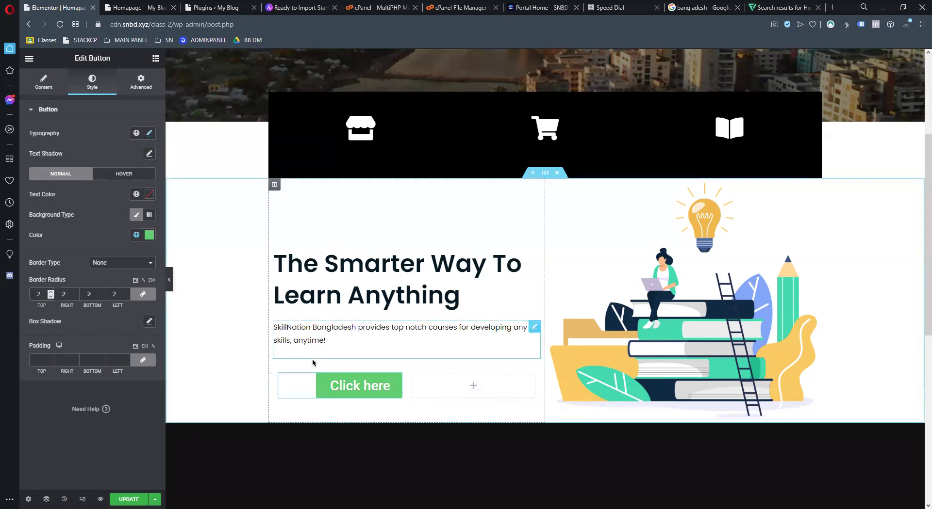
key("BackSpace")
type("5")
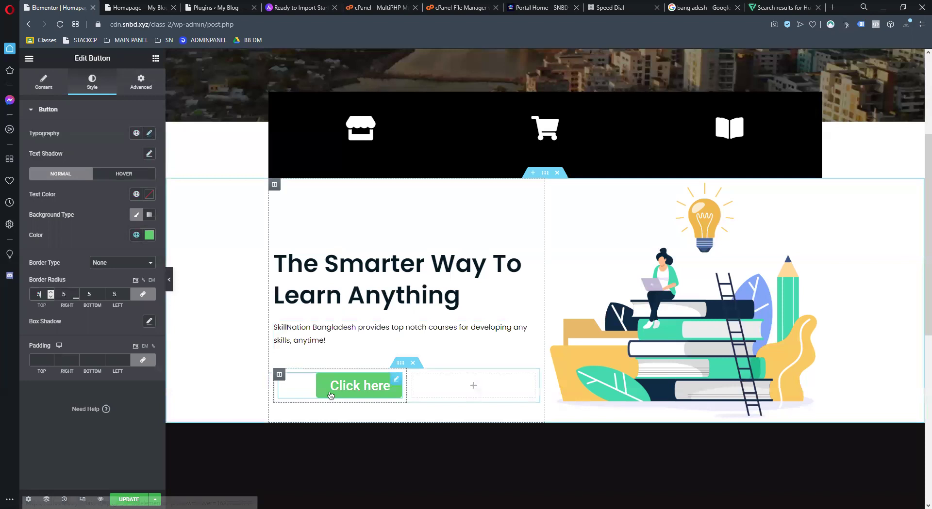
key("BackSpace")
type("10")
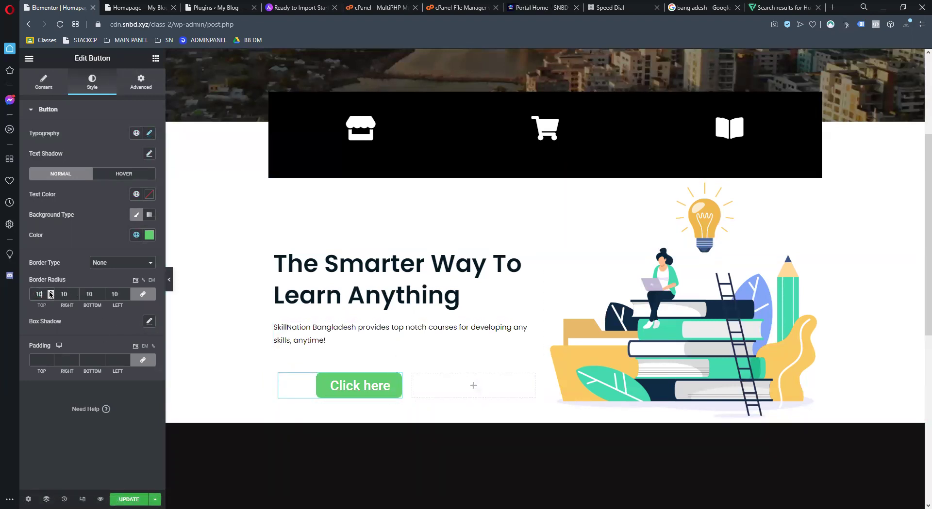
type("5")
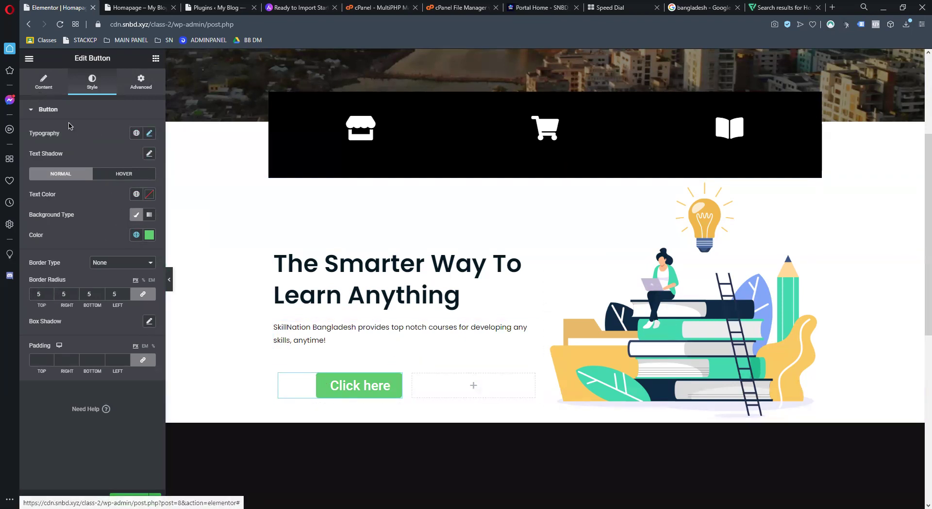
Change the button label from 'Click here' to 'Courses'
left_click(43, 83)
left_click_drag(127, 152, 101, 141)
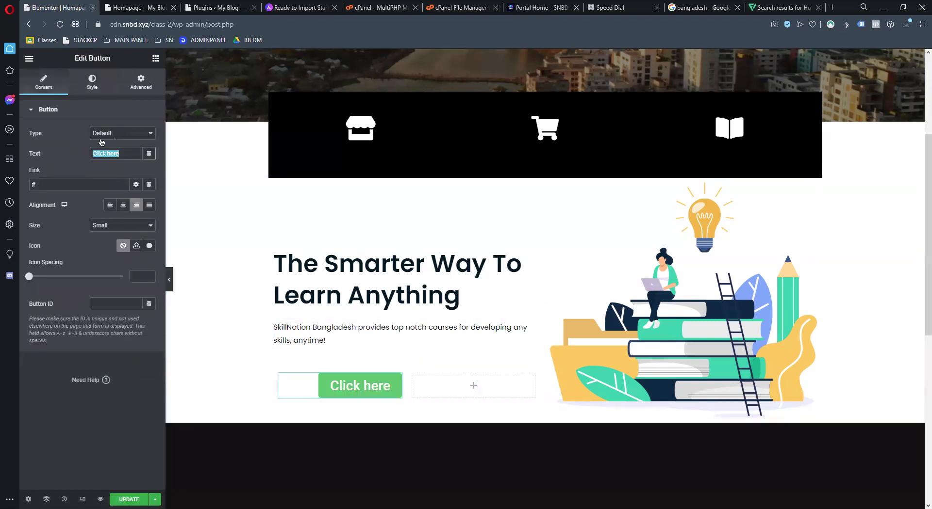
type("Courses")
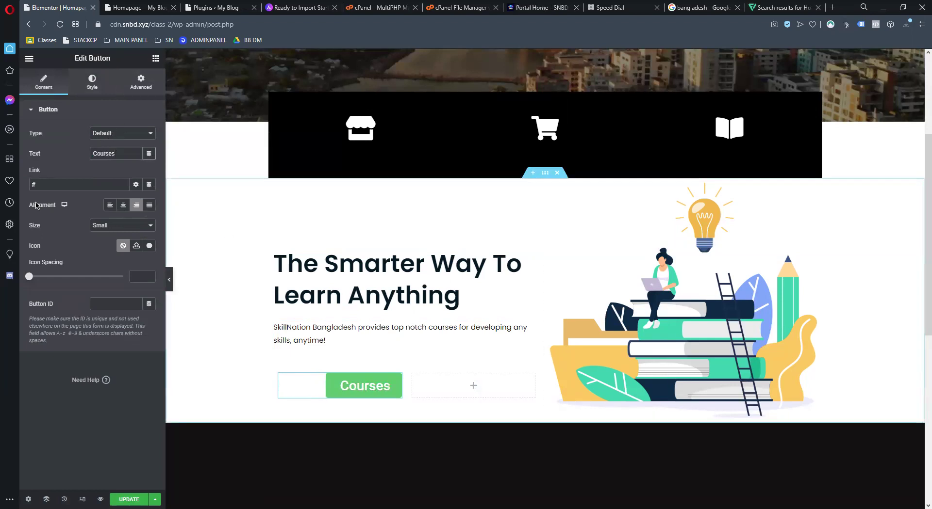
left_click(92, 83)
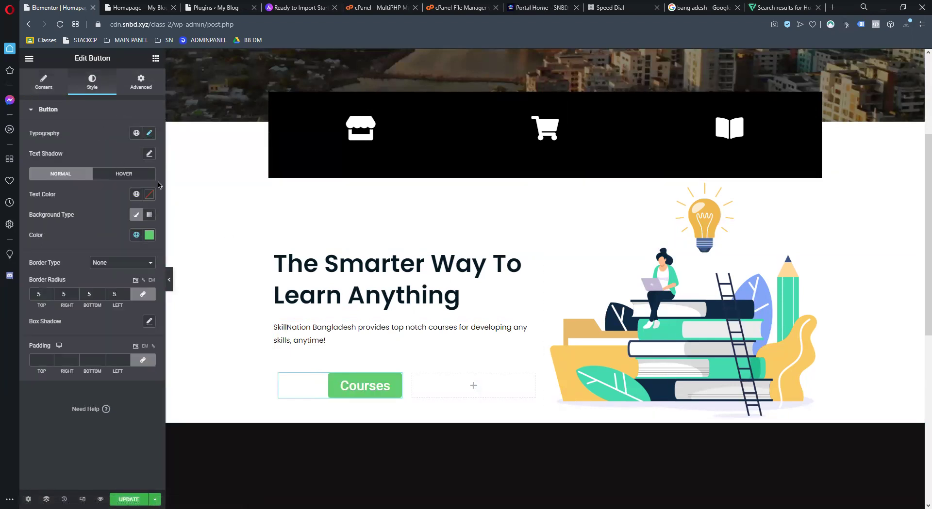
Sample the illustration's teal with ColorZilla and apply #42DBAF as the button background
left_click(149, 235)
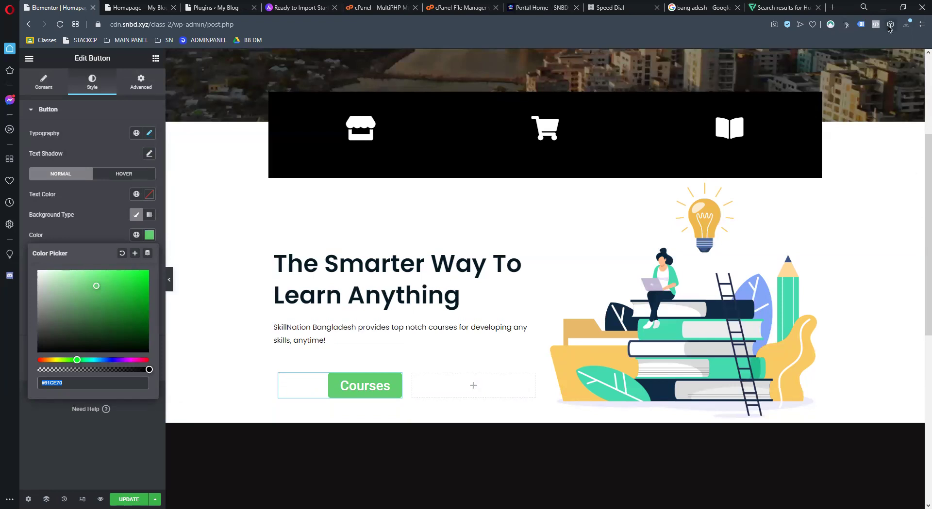
left_click(890, 24)
left_click(818, 113)
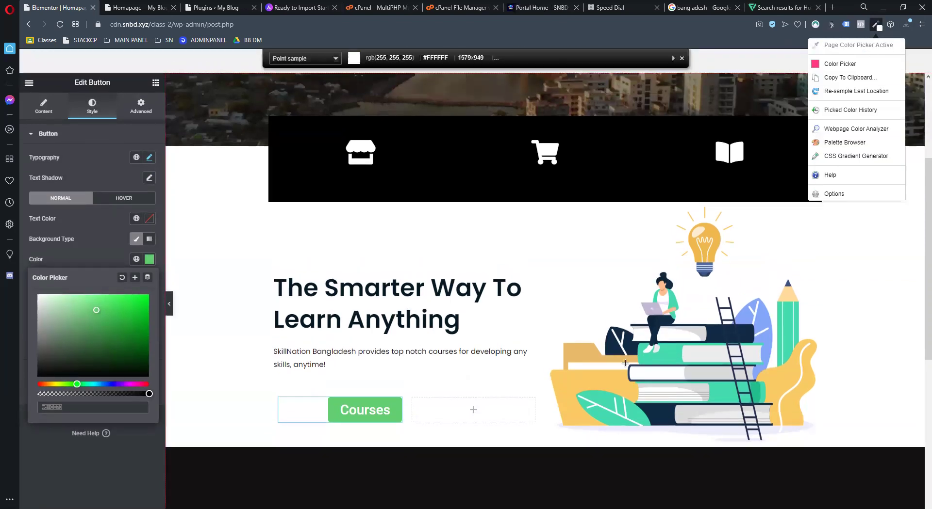
left_click(637, 354)
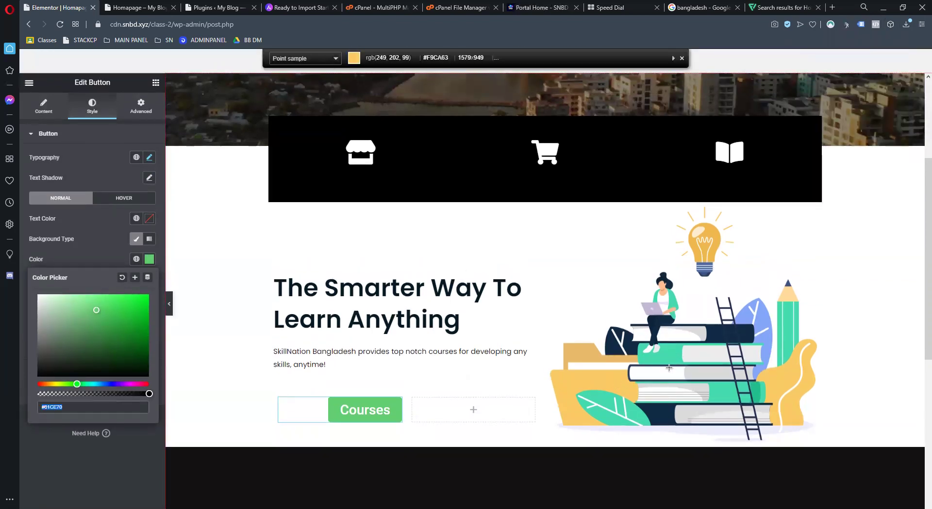
left_click(674, 348)
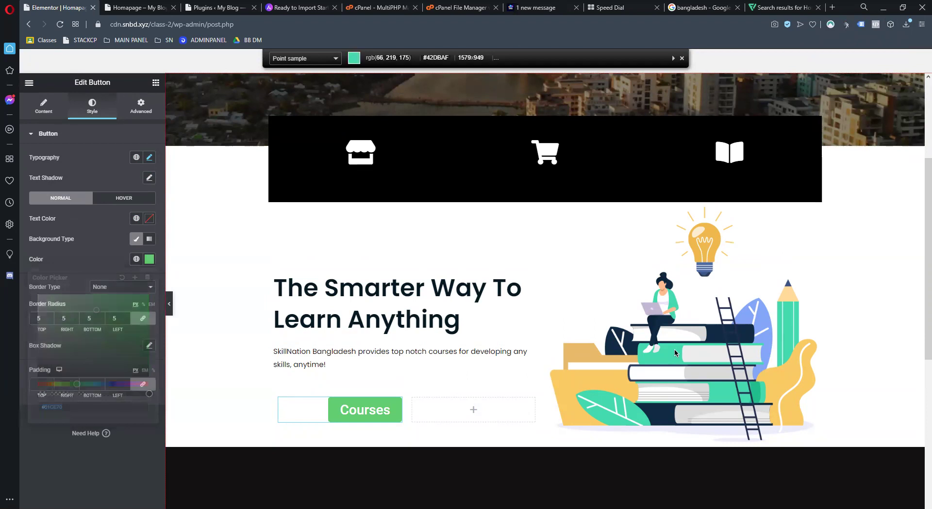
left_click(149, 259)
left_click(103, 430)
key("ctrl+v")
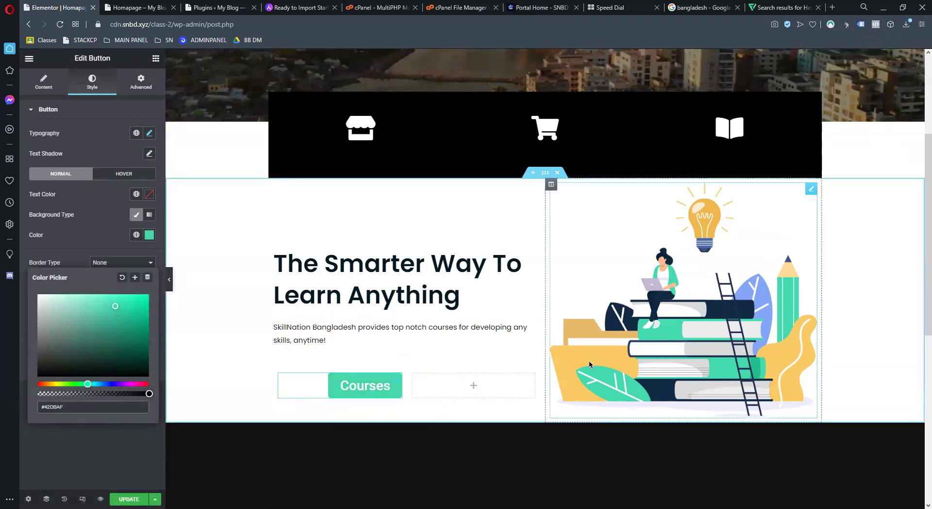
Copy the Courses button into the empty column beside it and left-align the copy
right_click(377, 394)
left_click(430, 394)
right_click(436, 383)
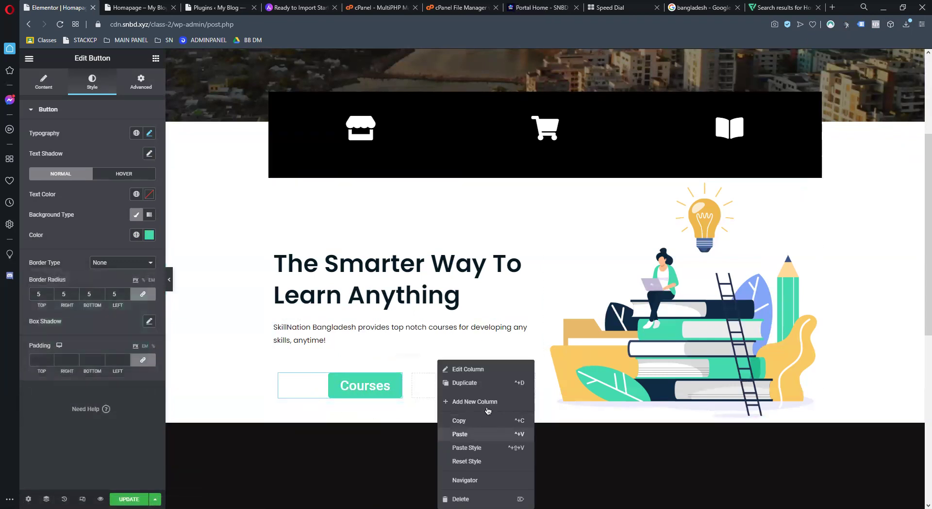
left_click(460, 434)
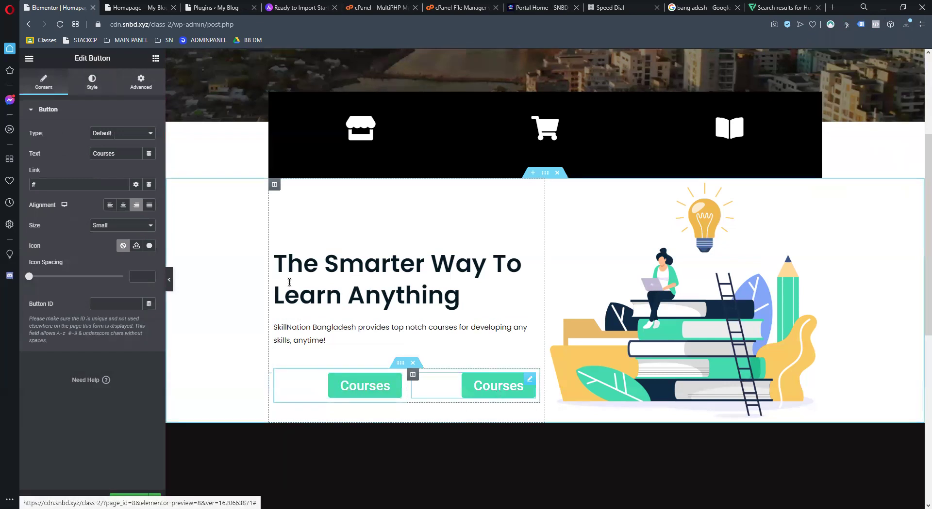
left_click(110, 205)
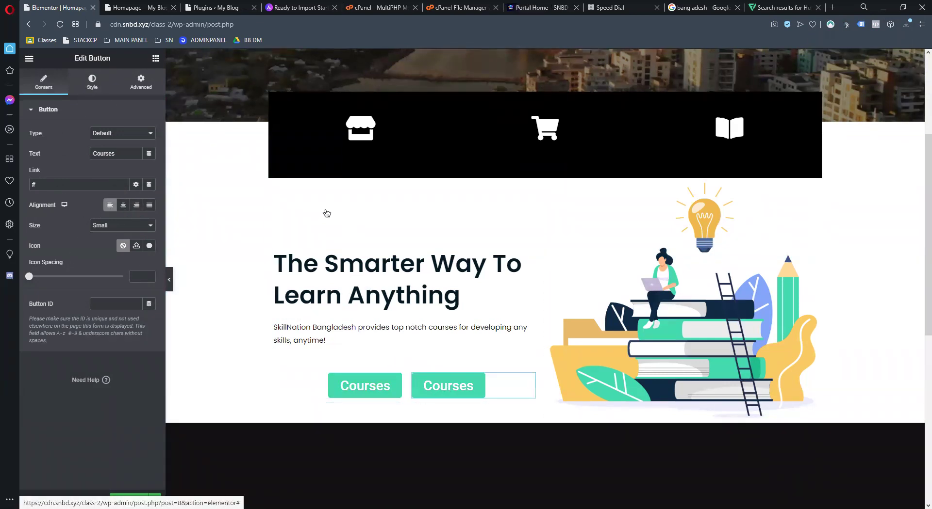
Sample yellow #F9CA63 from the illustration and set it as the second button's background
left_click(92, 81)
left_click(890, 24)
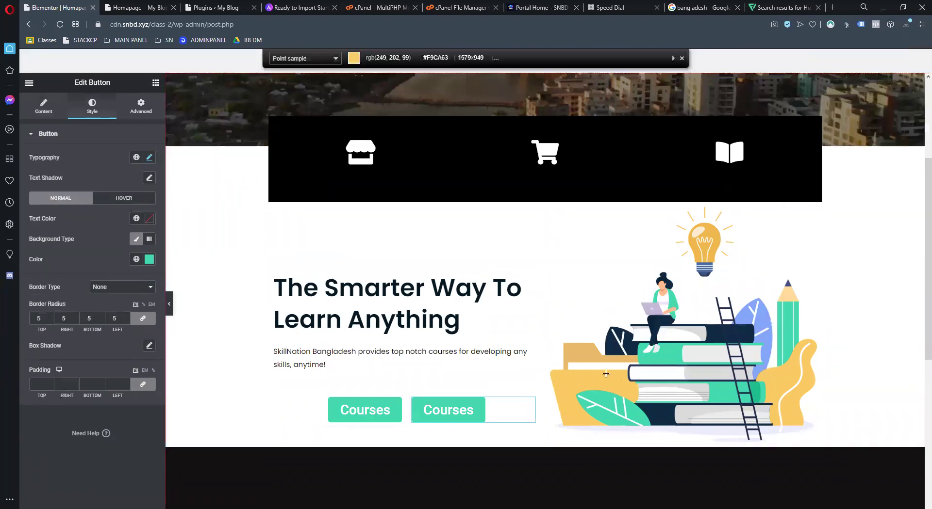
left_click(605, 378)
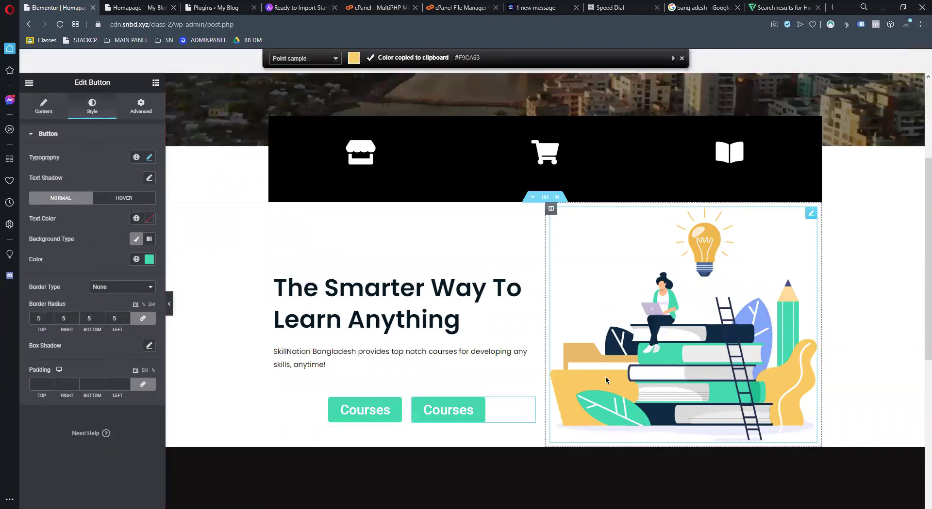
left_click(150, 263)
left_click(143, 231)
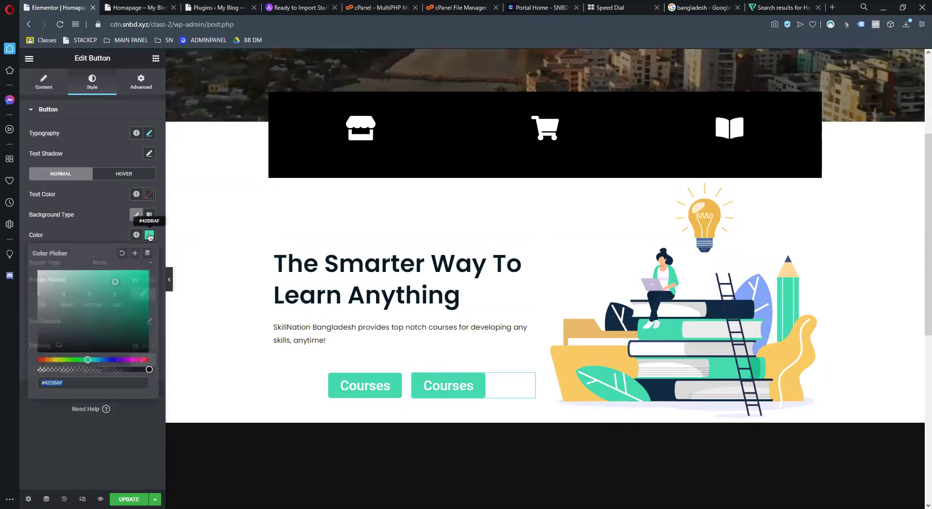
key("ctrl+v")
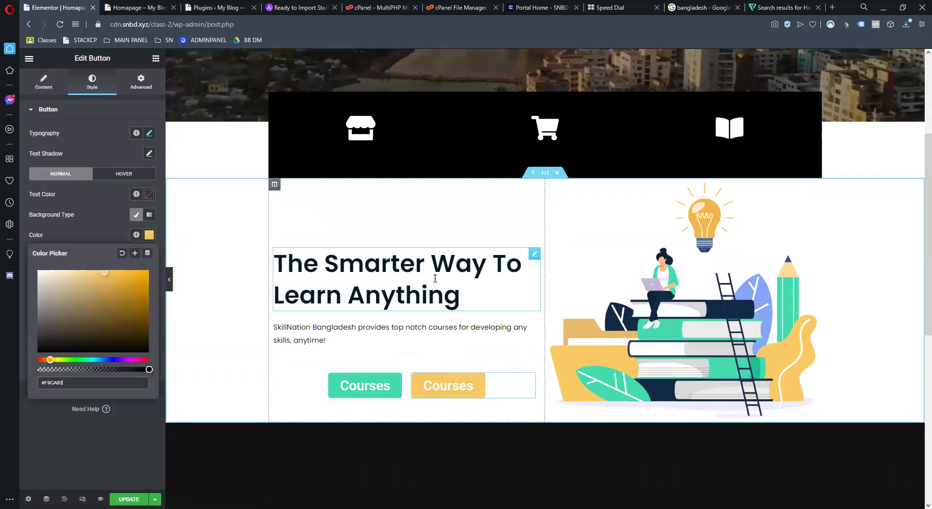
left_click(481, 285)
key("Return")
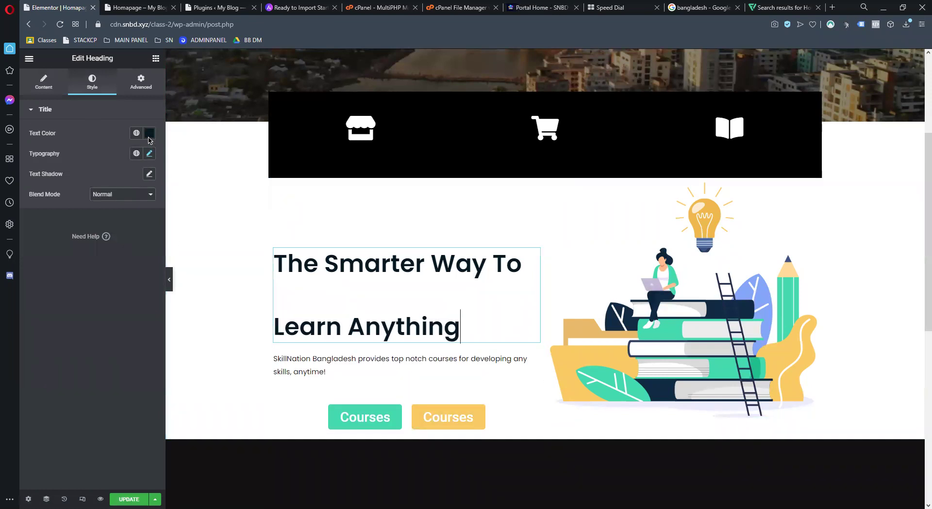
Undo the stray heading line and set the heading text to navy #0F2B43 sampled from the books
key("ctrl+z")
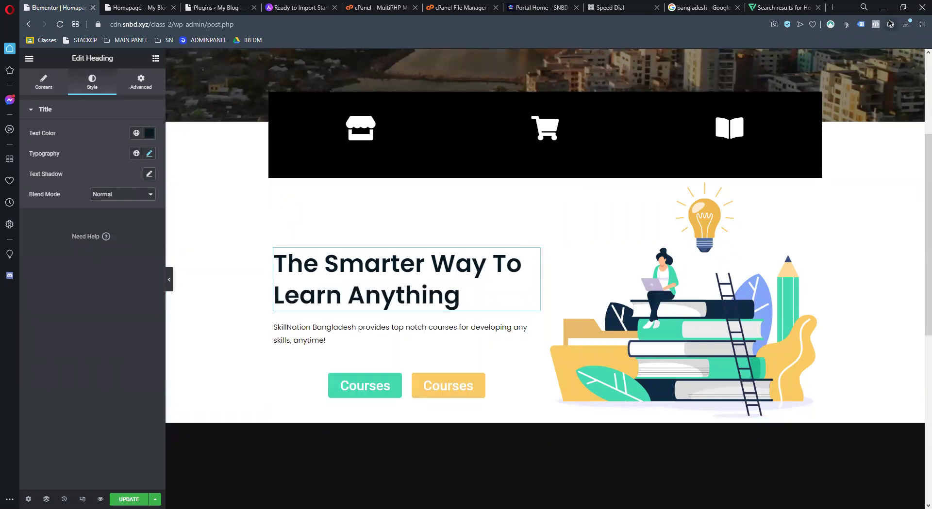
left_click(889, 23)
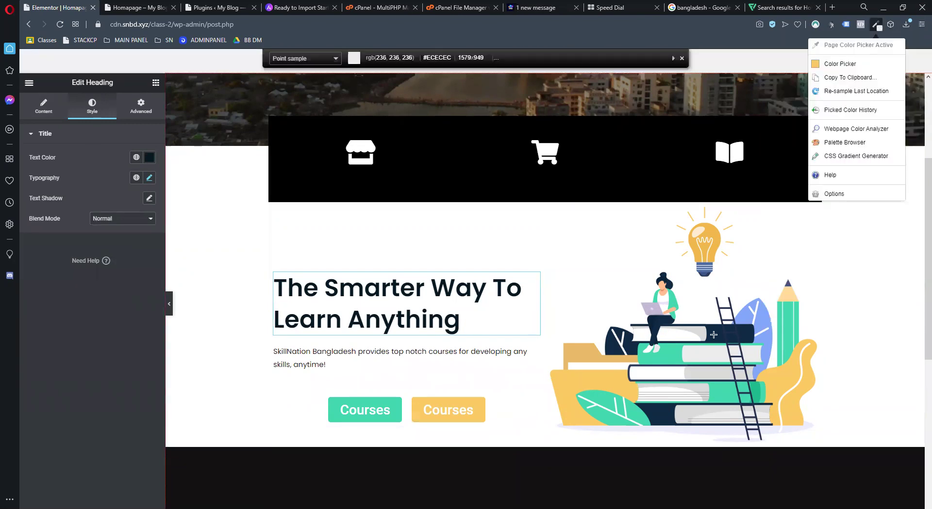
left_click(713, 335)
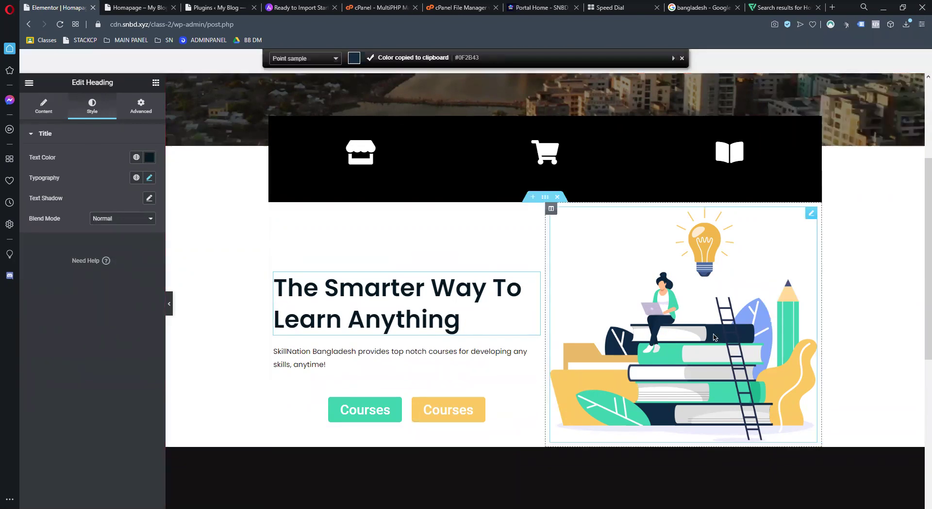
left_click(149, 159)
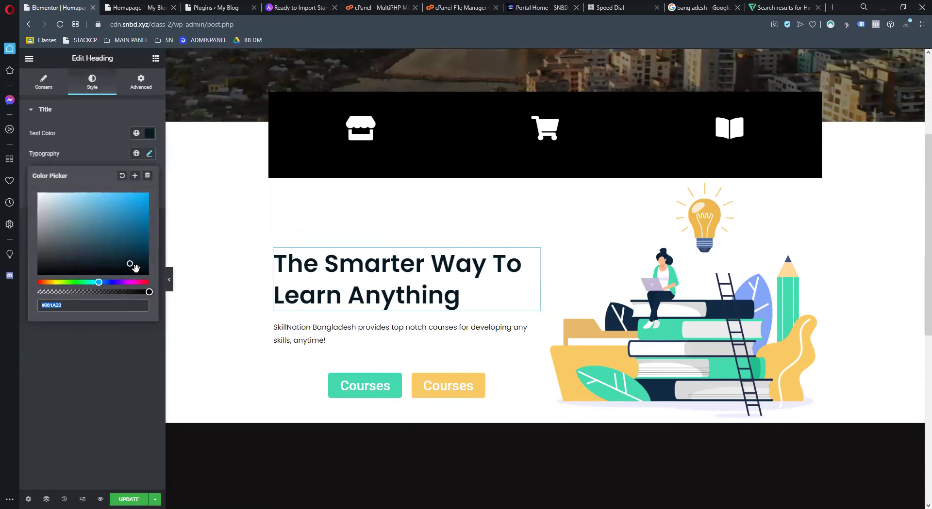
key("ctrl+v")
left_click(101, 437)
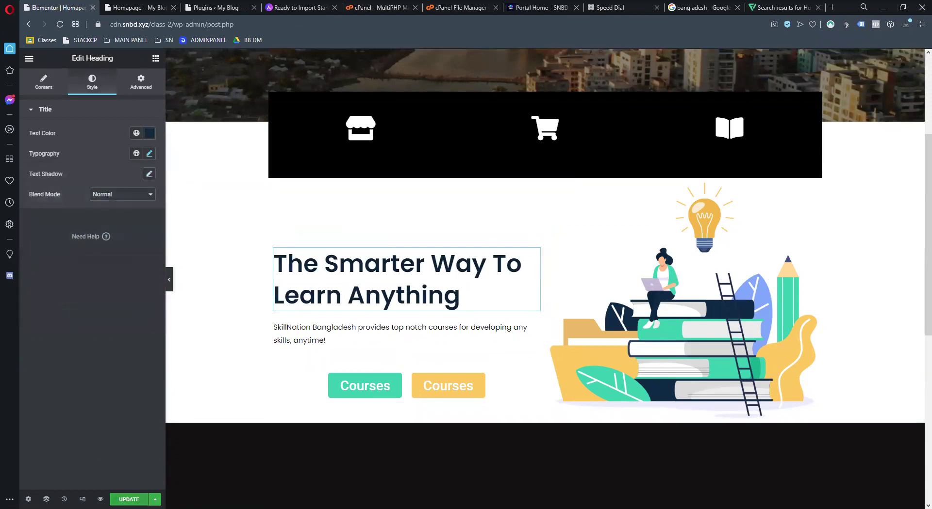
scroll(576, 297, "down", 2)
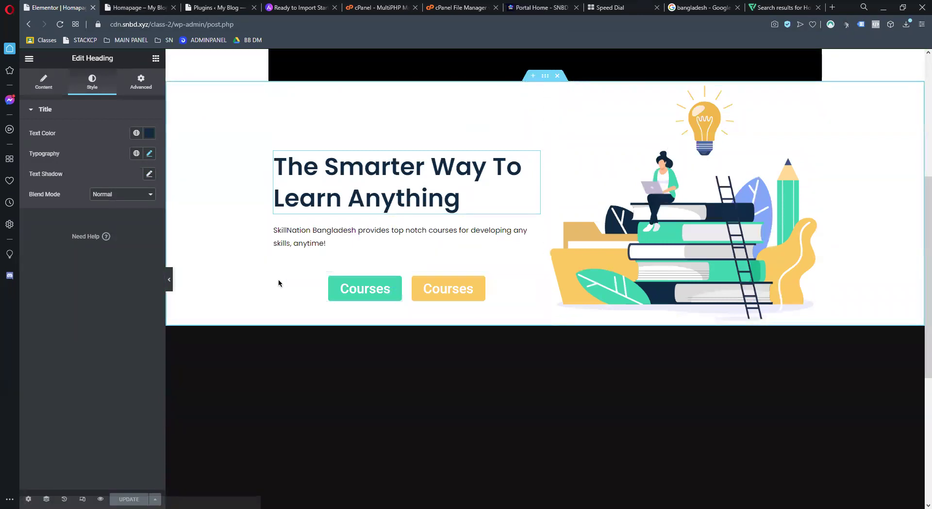
Left-align the teal Courses button and drag the column divider to about 37% / 63%
left_click(388, 290)
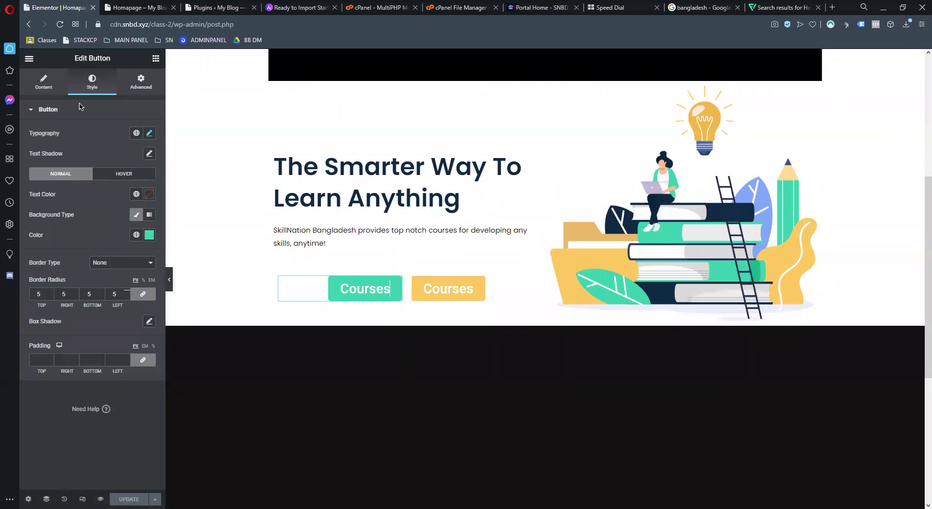
left_click(44, 81)
left_click(111, 205)
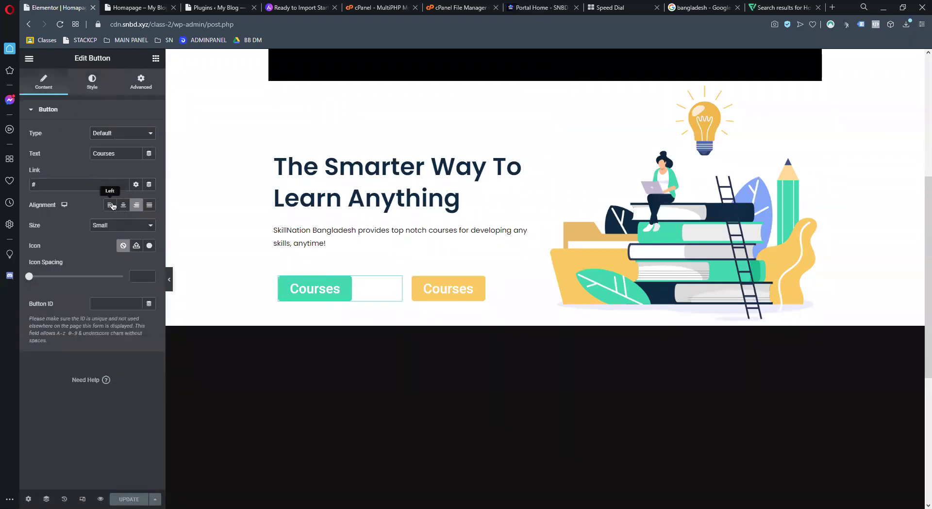
left_click(439, 294)
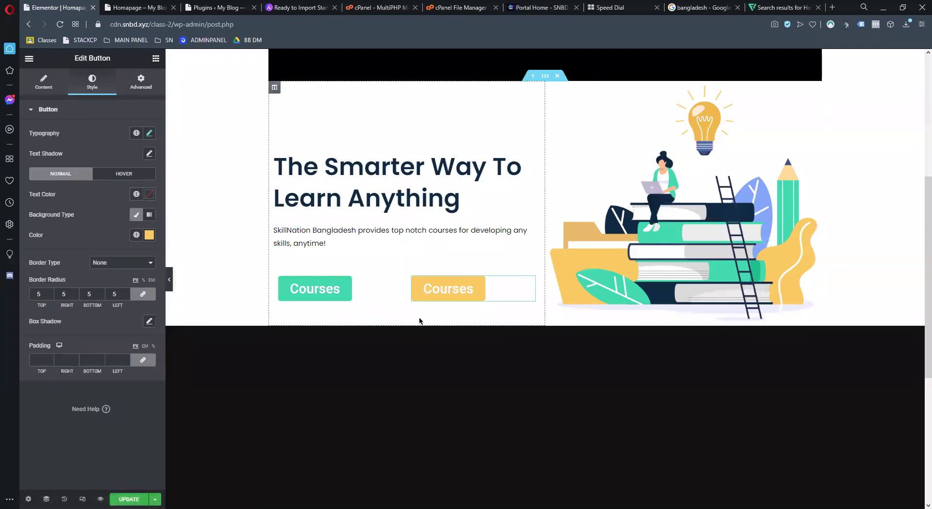
left_click_drag(405, 287, 365, 289)
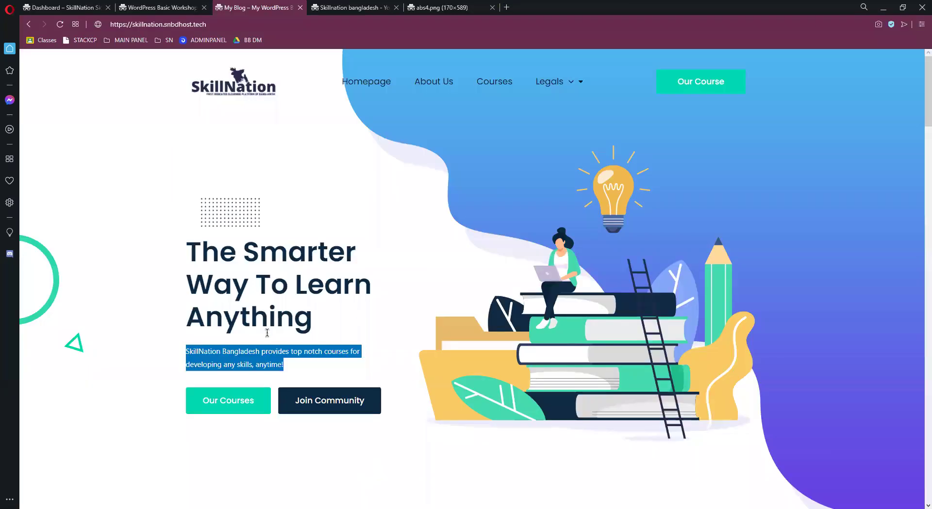
scroll(296, 326, "down", 3)
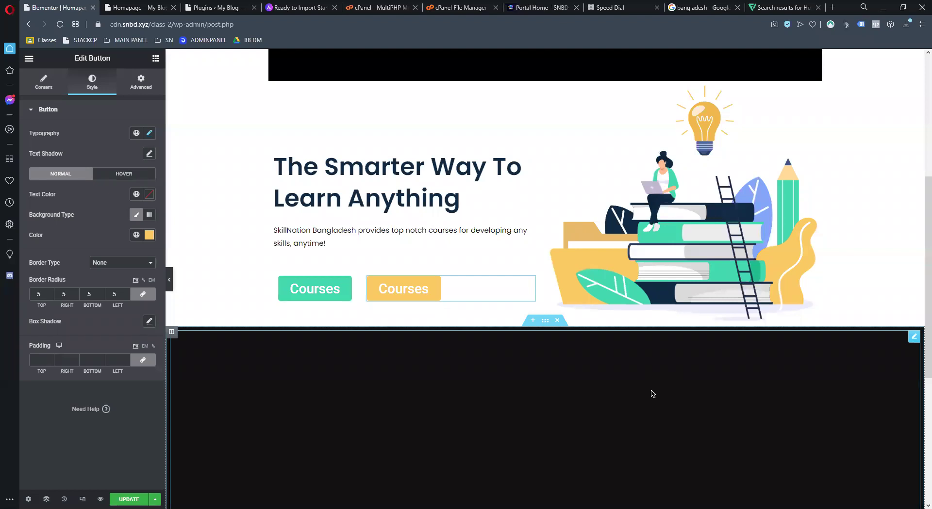
left_click(55, 84)
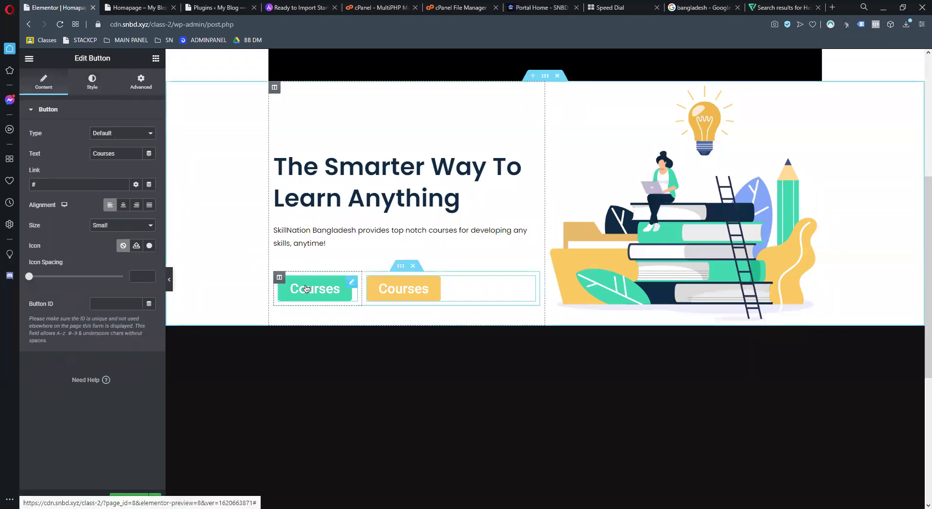
Reopen the teal Courses button with Edit Button and bring up its Style tab's Hover settings
left_click(92, 80)
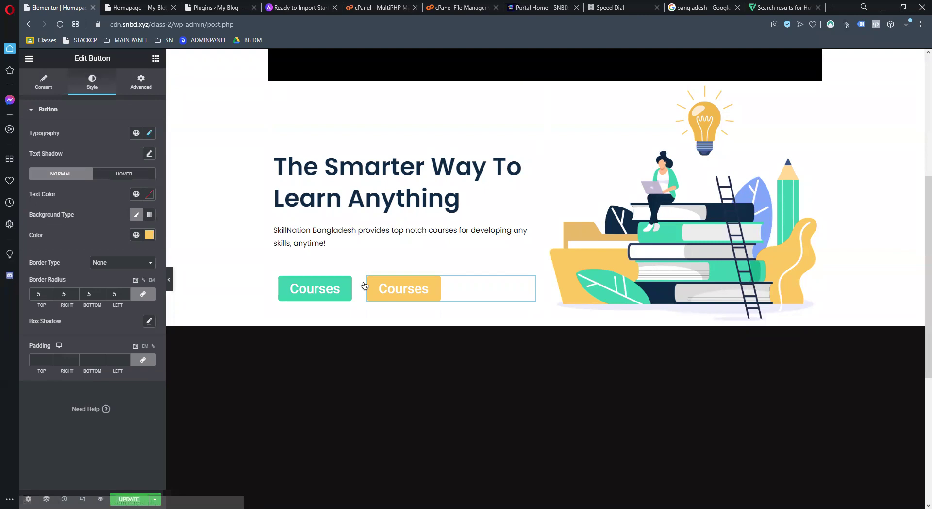
left_click(279, 278)
right_click(298, 289)
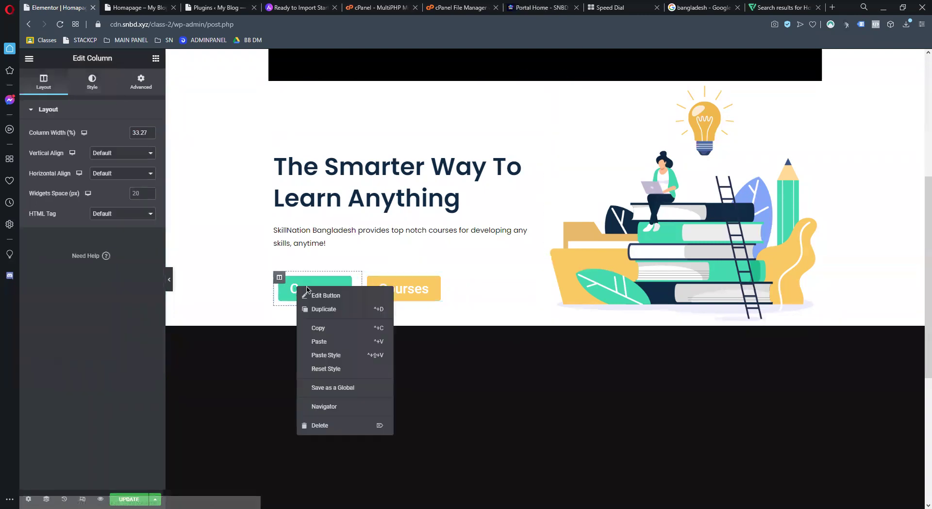
left_click(314, 296)
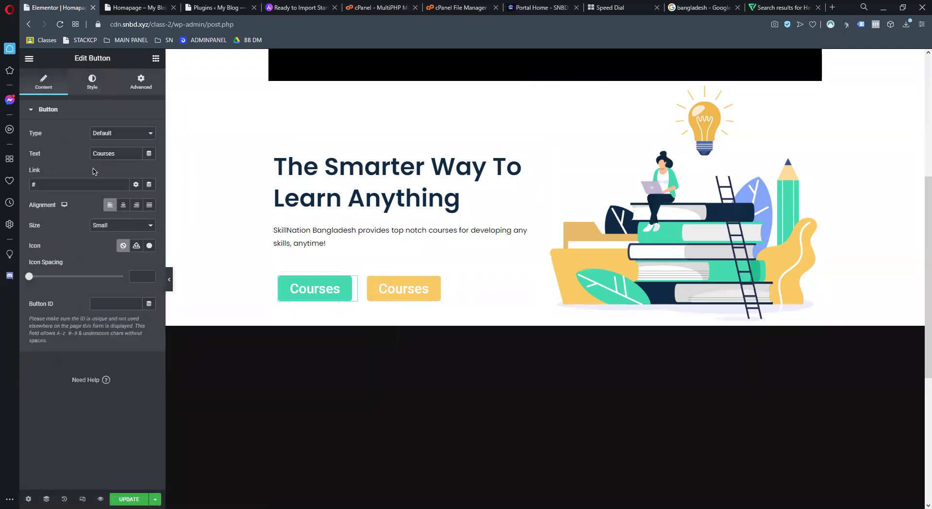
left_click(93, 89)
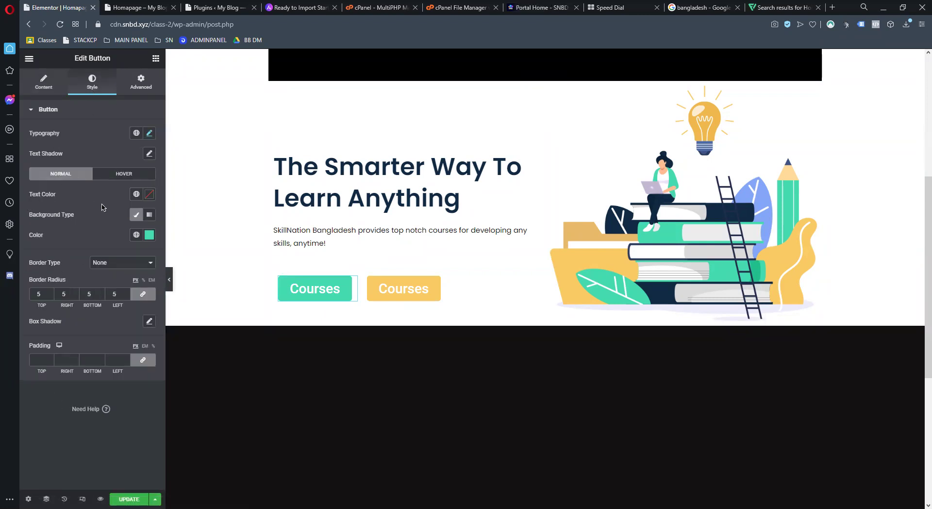
left_click(141, 82)
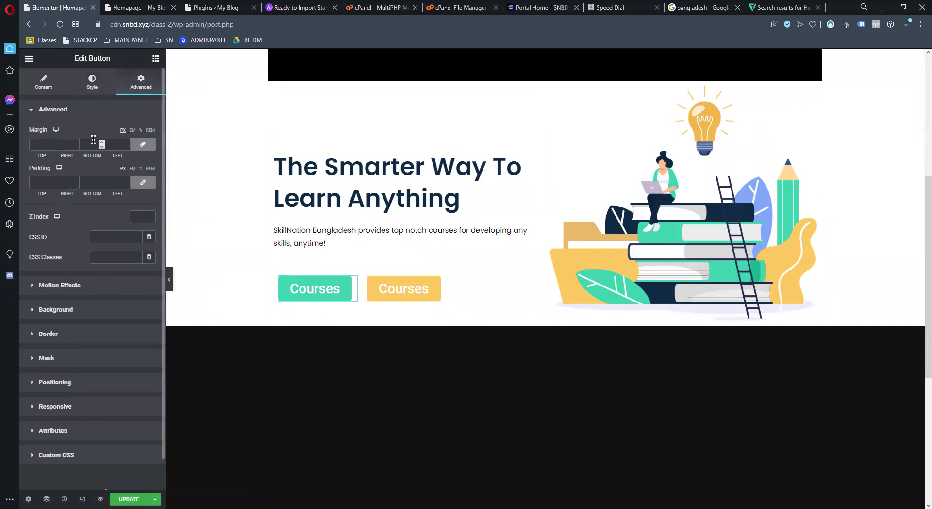
left_click(90, 81)
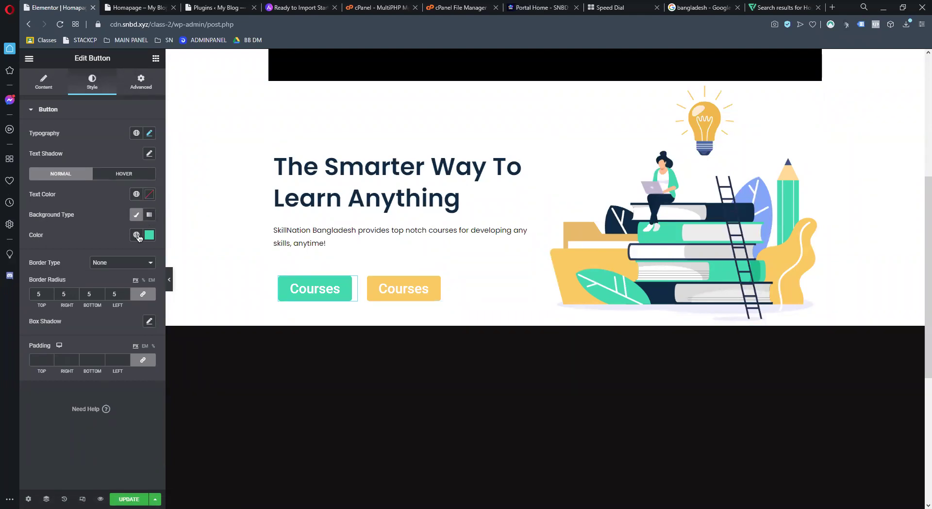
left_click(49, 82)
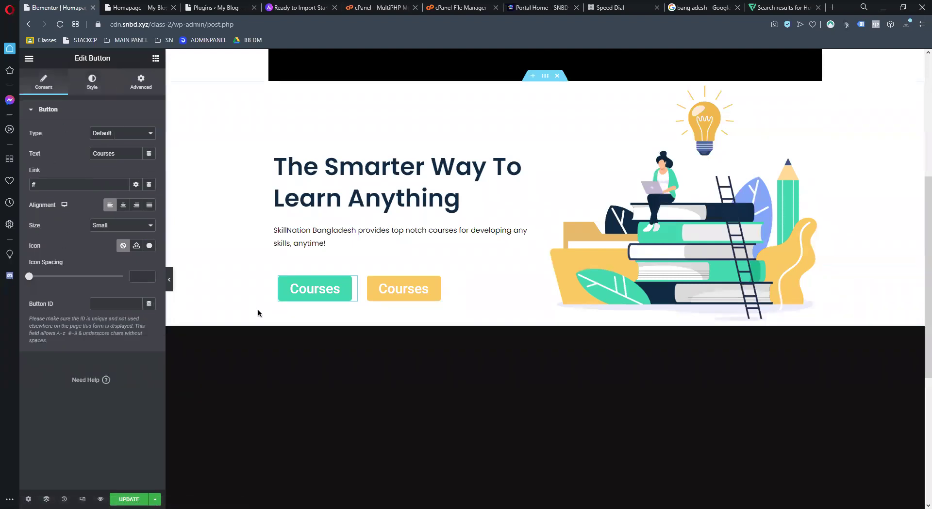
right_click(290, 292)
left_click(303, 299)
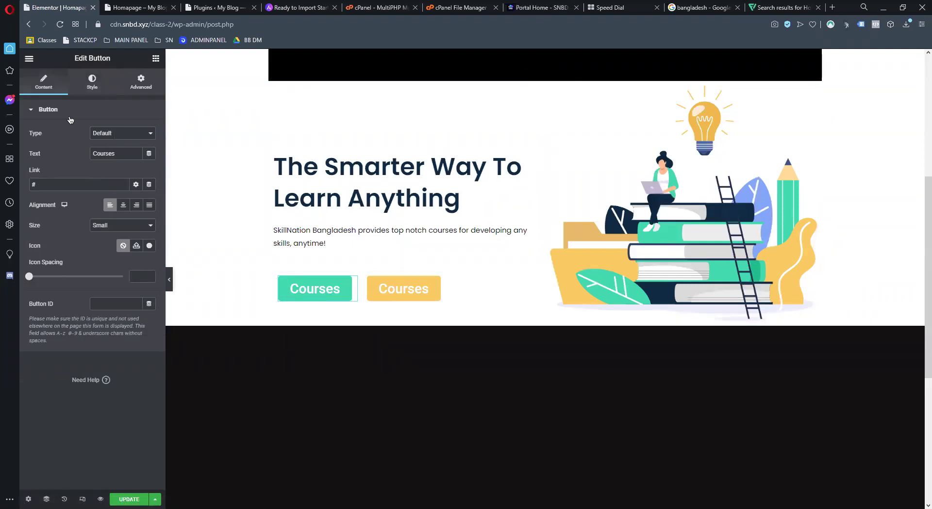
left_click(94, 88)
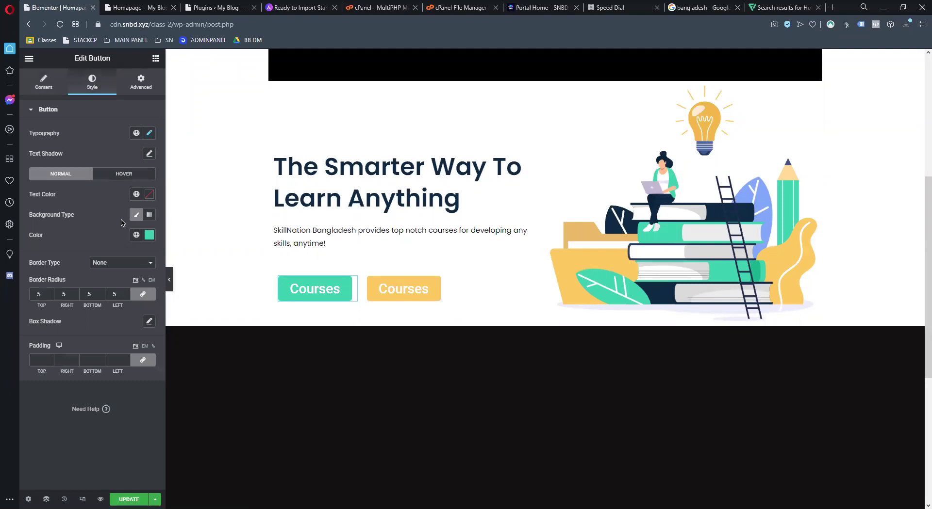
left_click(122, 175)
left_click(79, 176)
left_click(124, 176)
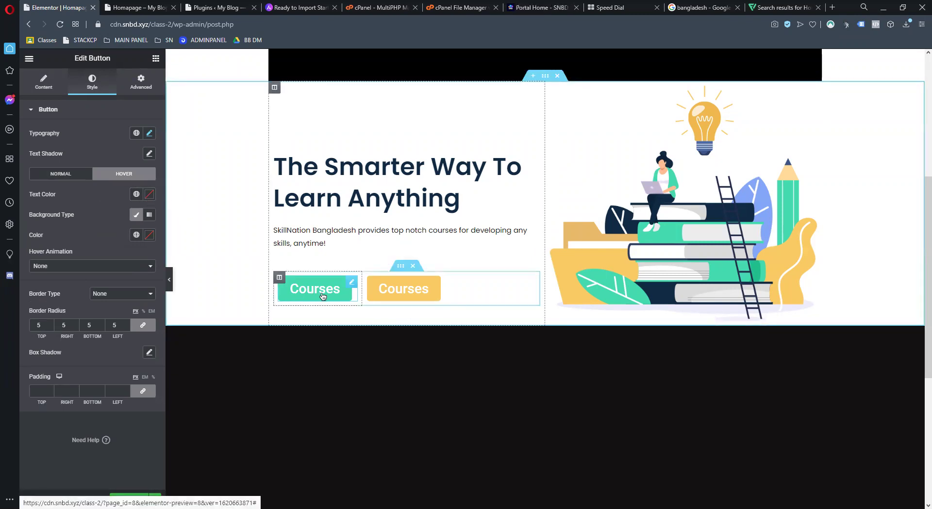
Paste a dark purple hover text colour for the teal Courses button
left_click(149, 194)
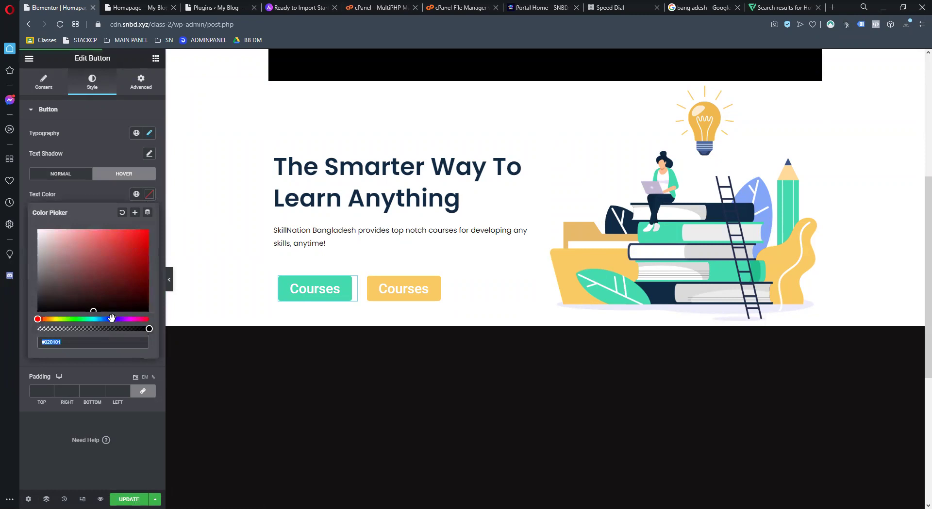
key("ctrl+v")
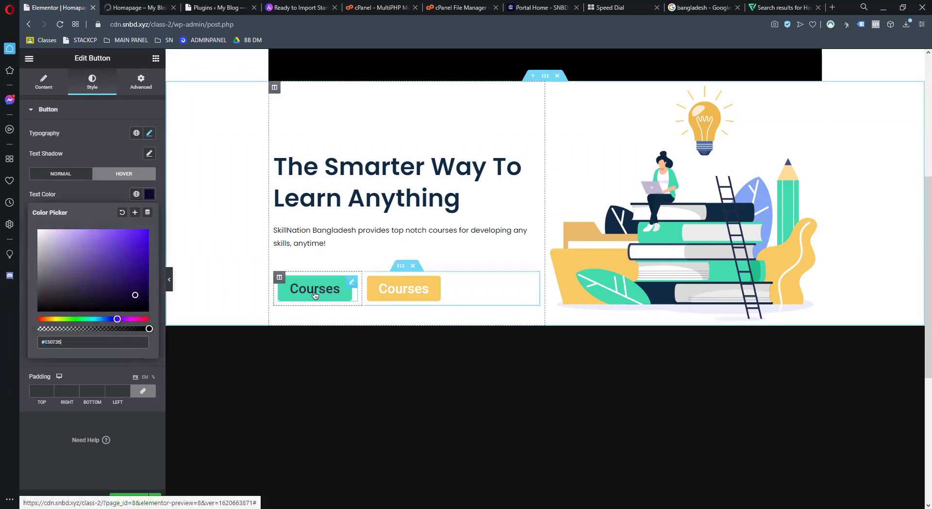
left_click(149, 194)
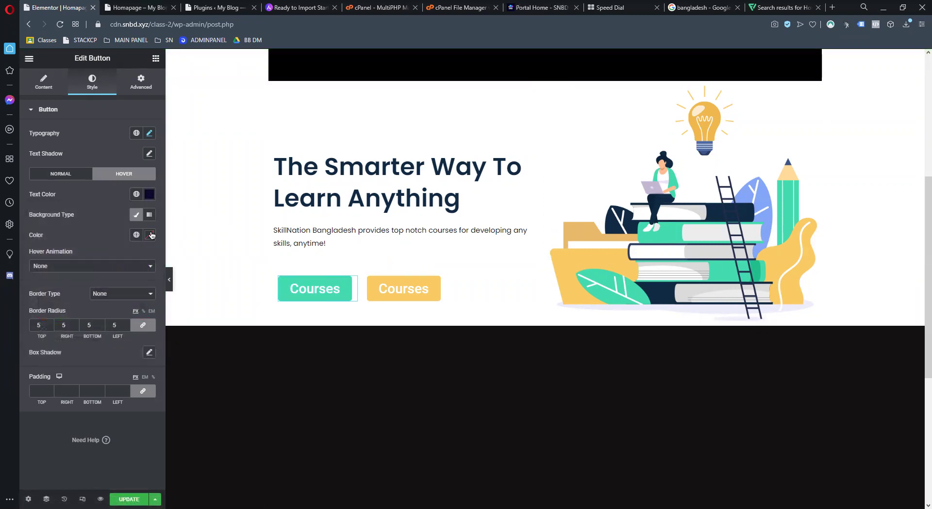
Give the hover state a pale cyan #DCF3F4 background and copy the first Courses button
left_click(150, 235)
left_click_drag(97, 302, 13, 260)
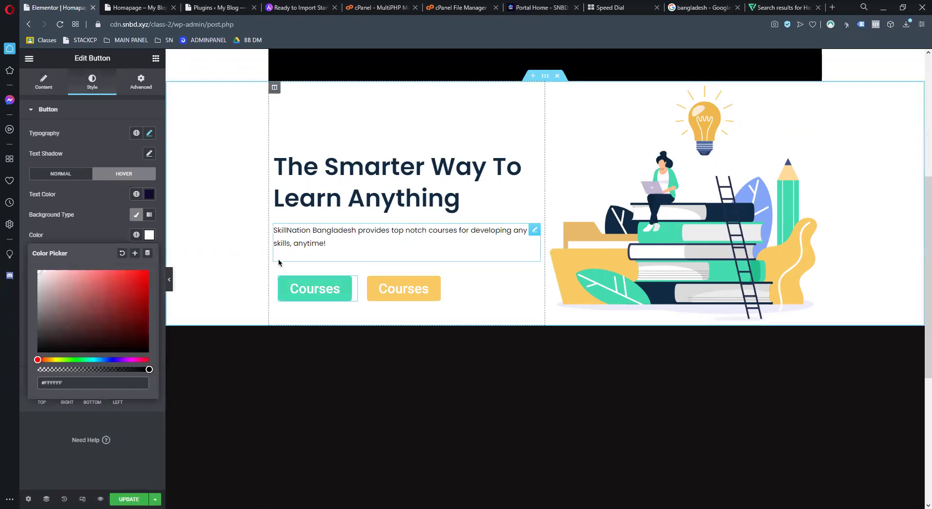
left_click(43, 278)
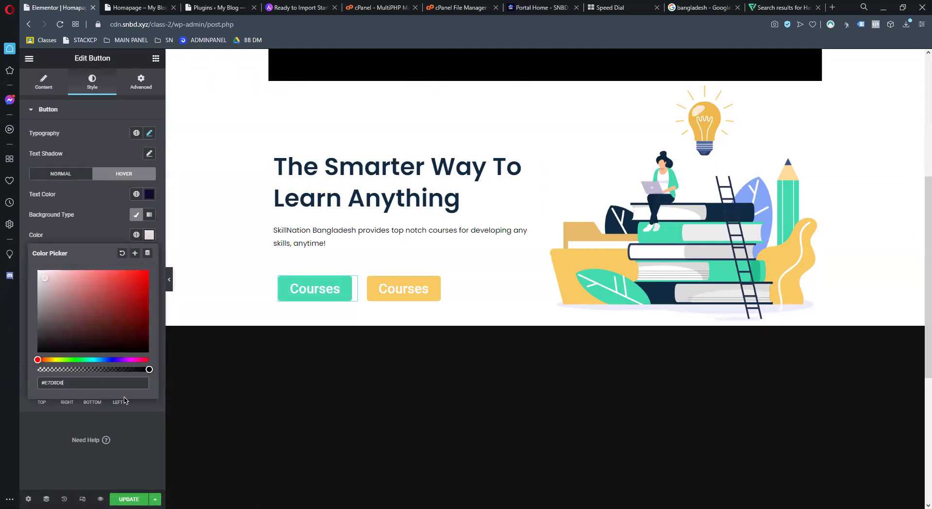
left_click(94, 360)
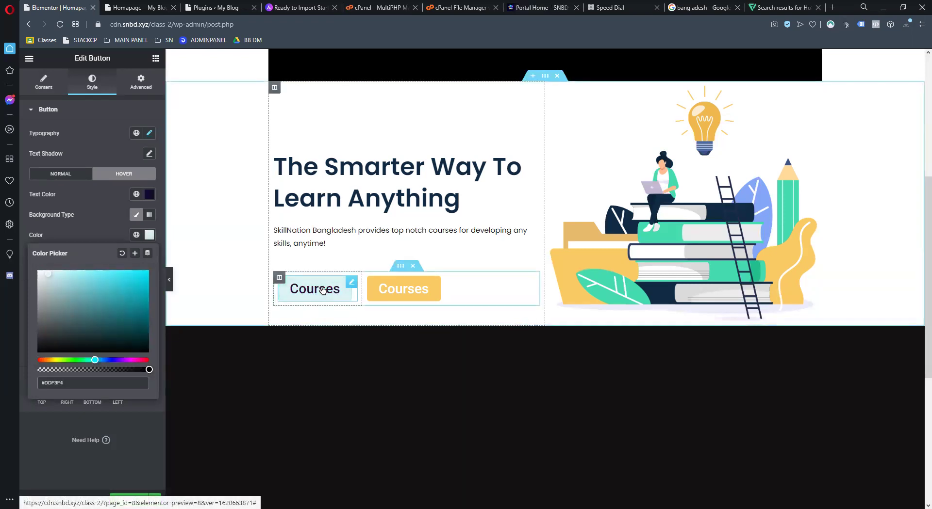
right_click(353, 288)
left_click(359, 330)
Delete the yellow Courses button and paste a teal copy of the first button into its column
right_click(410, 287)
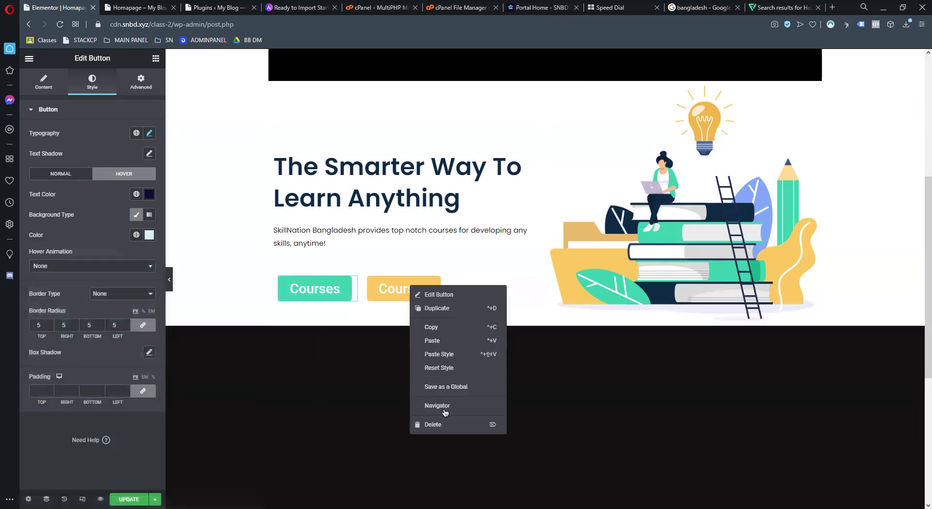
left_click(433, 425)
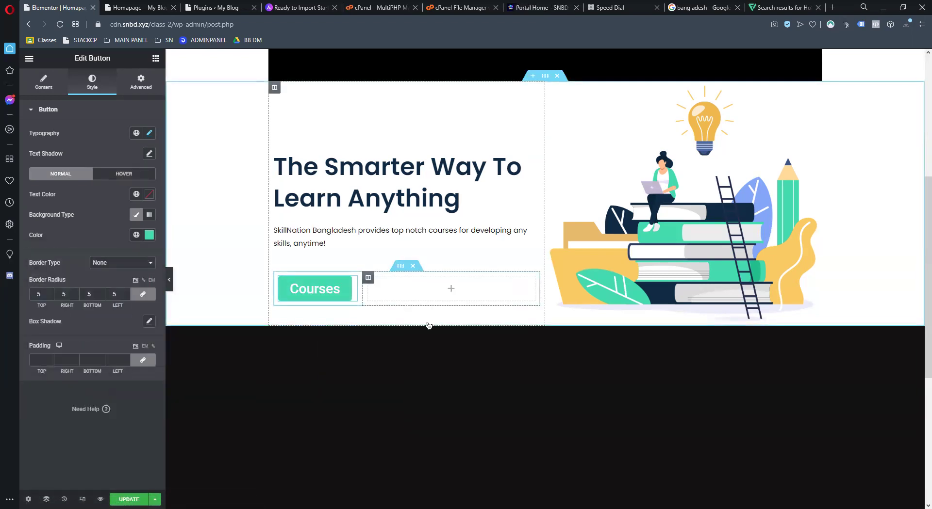
right_click(404, 287)
left_click(433, 359)
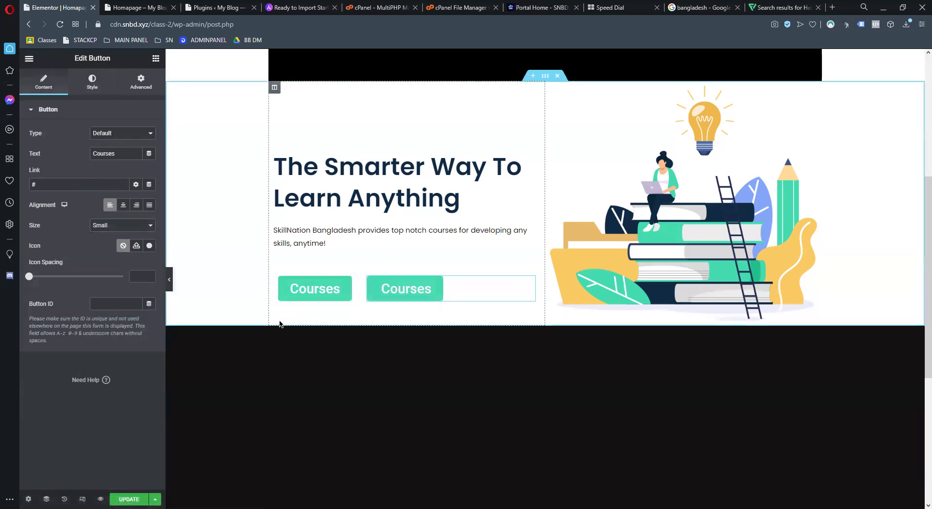
scroll(516, 104, "up", 3)
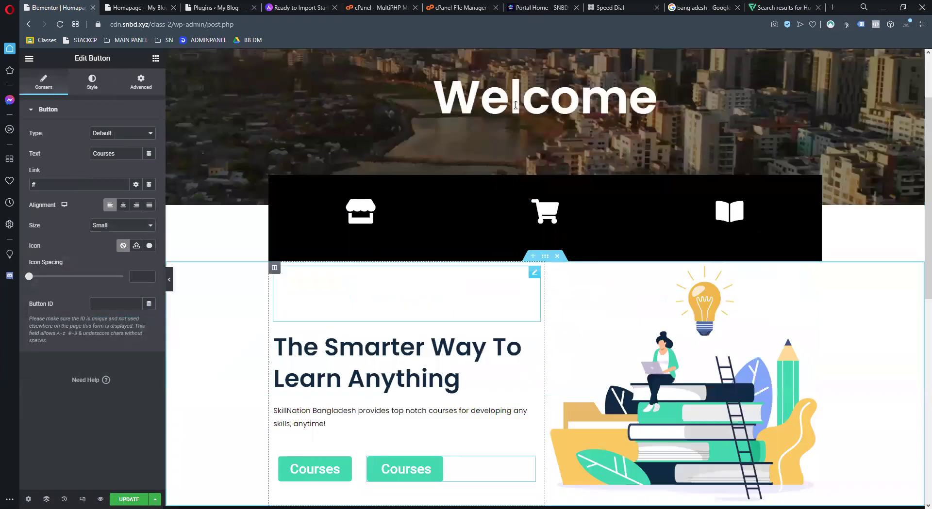
scroll(290, 291, "down", 3)
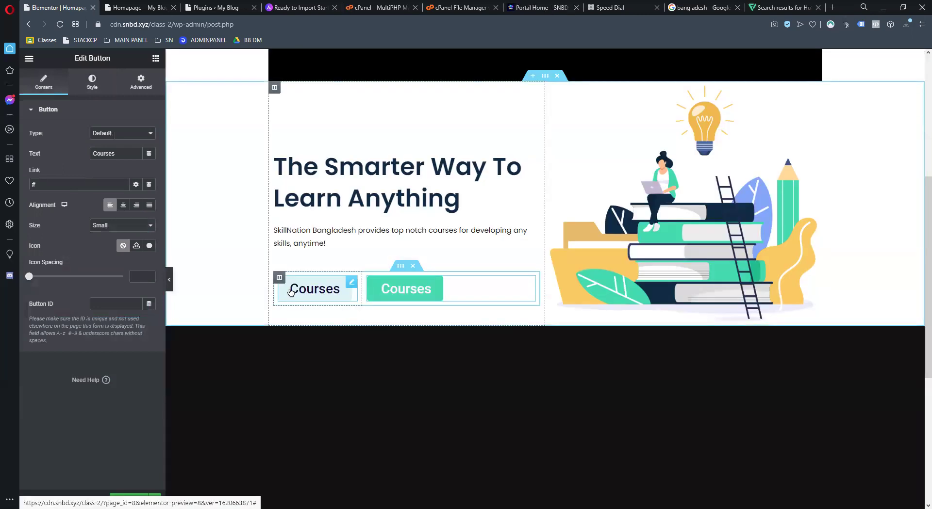
left_click(290, 292)
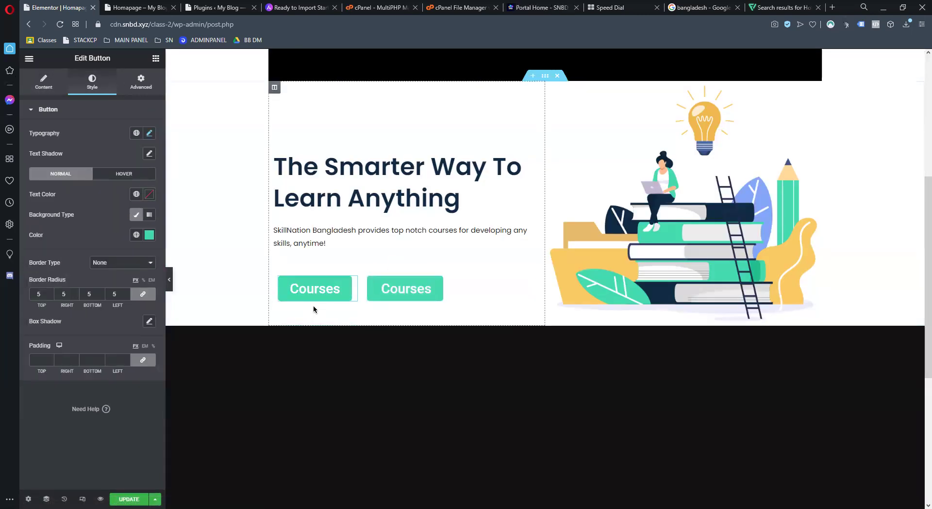
right_click(350, 286)
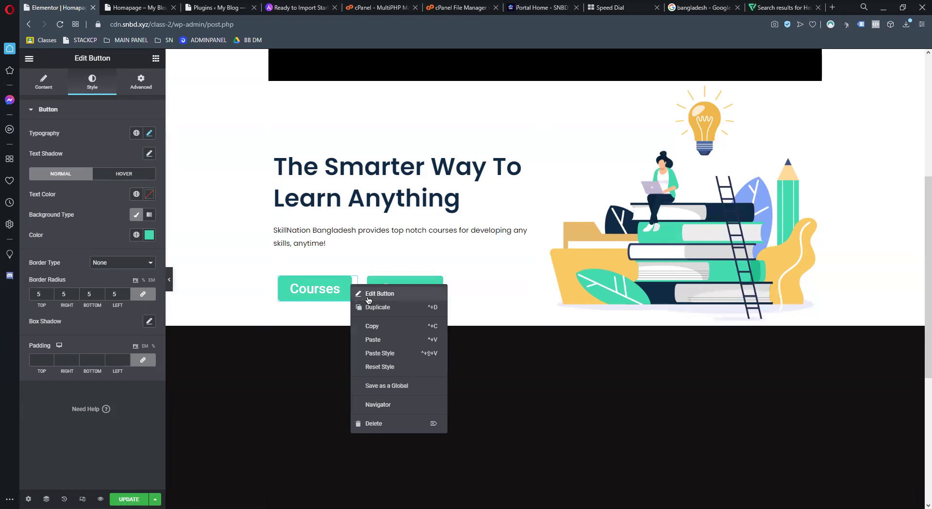
Set the first Courses button's Motion Effects entrance animation to Zoom In
left_click(73, 87)
left_click(48, 90)
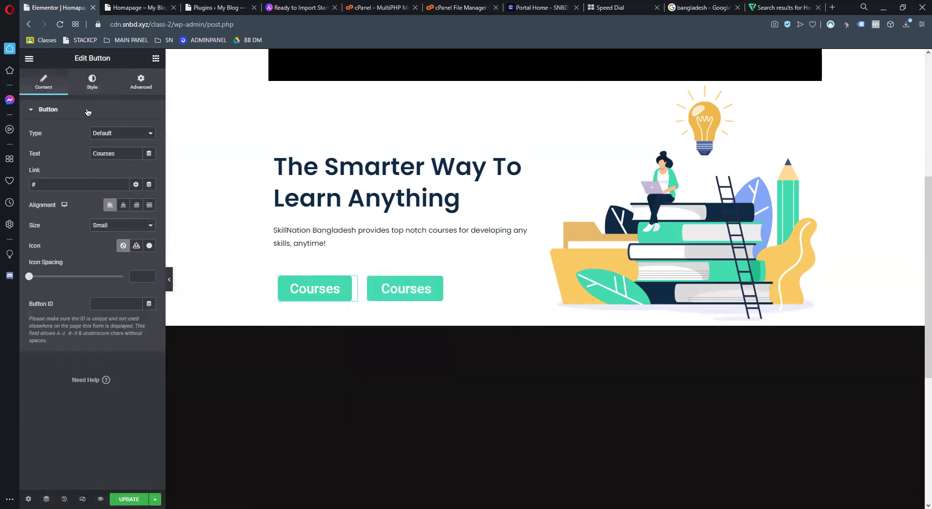
left_click(92, 82)
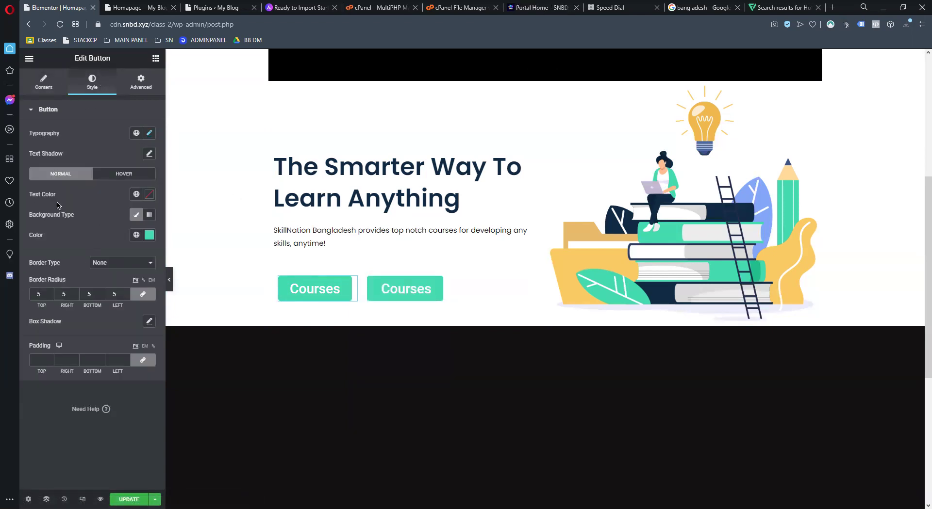
left_click(140, 83)
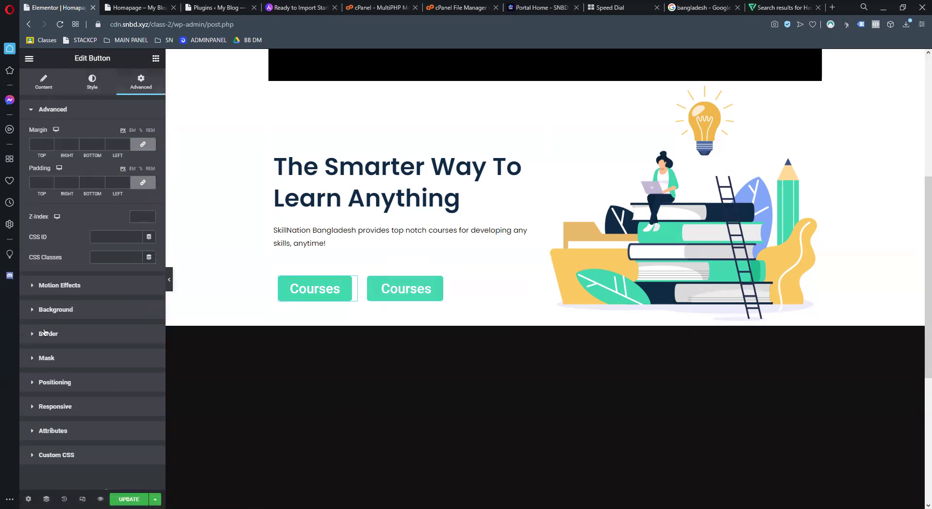
left_click(35, 286)
left_click(73, 245)
scroll(63, 328, "down", 2)
left_click(57, 317)
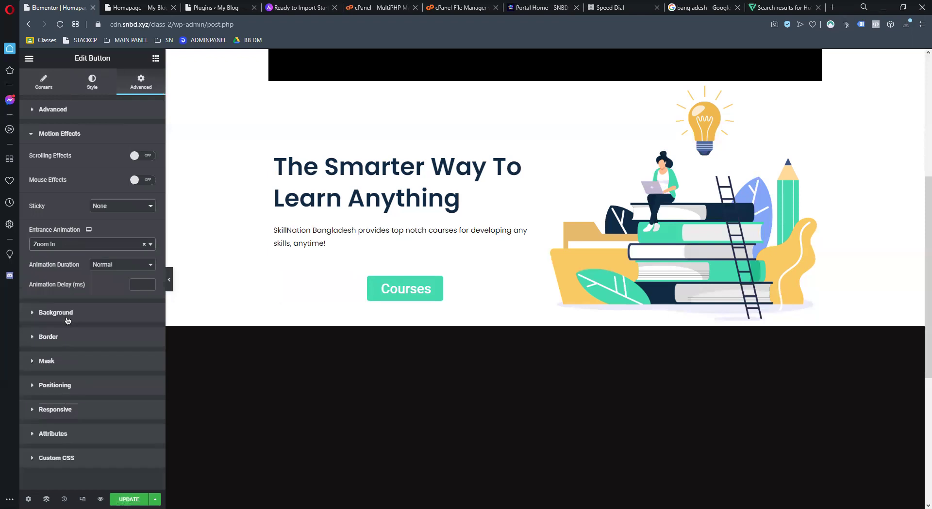
right_click(343, 292)
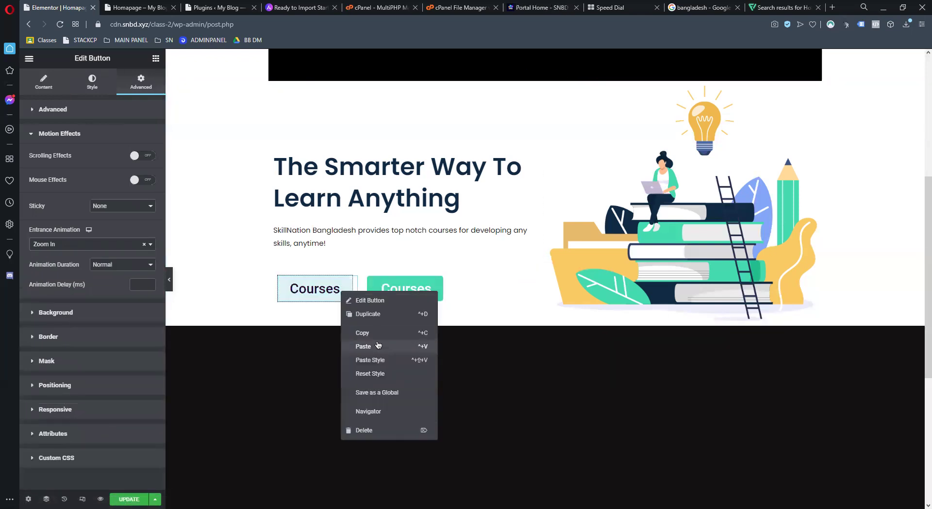
Replace the second Courses button with a copy of the animated first one, save, and view the live page
left_click(362, 333)
right_click(417, 282)
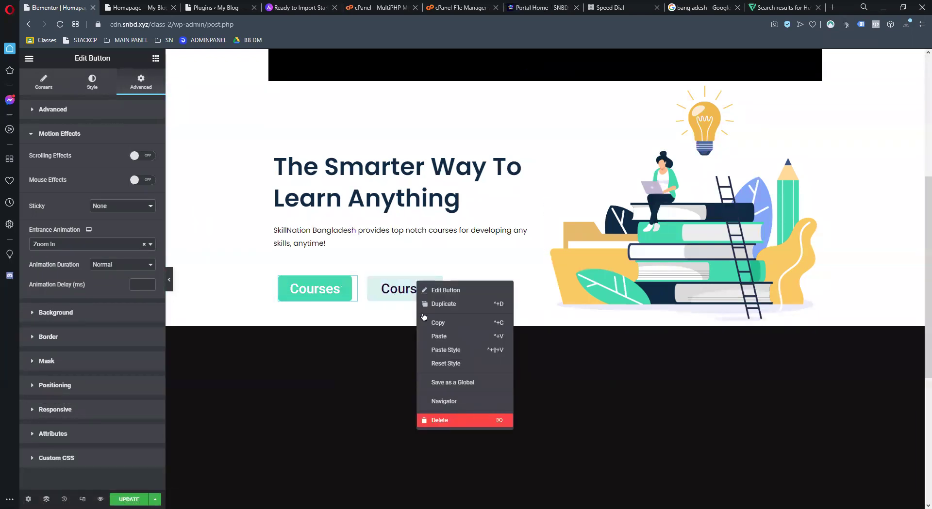
left_click(458, 421)
right_click(398, 286)
left_click(442, 359)
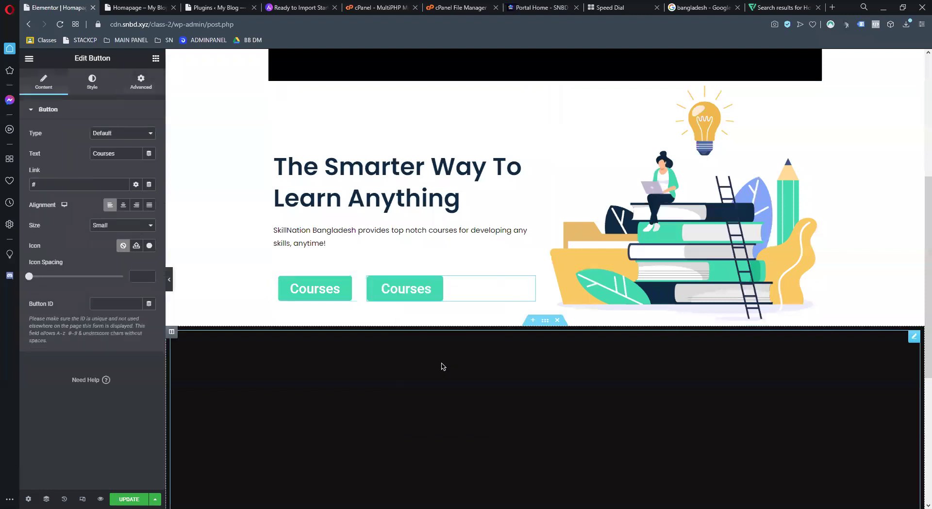
left_click(129, 500)
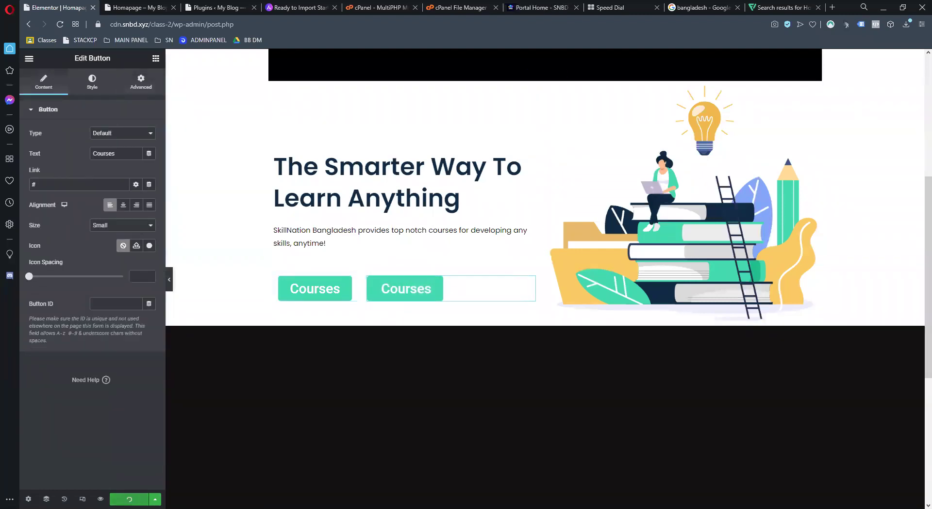
left_click(141, 8)
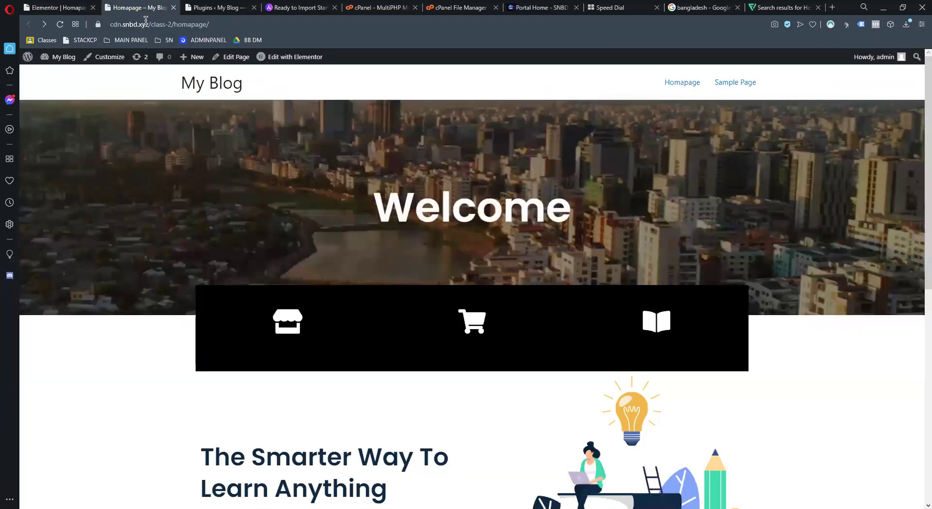
Scroll the live homepage to check both teal Courses buttons and their animation, then return to the editor
scroll(339, 256, "down", 3)
scroll(339, 256, "up", 3)
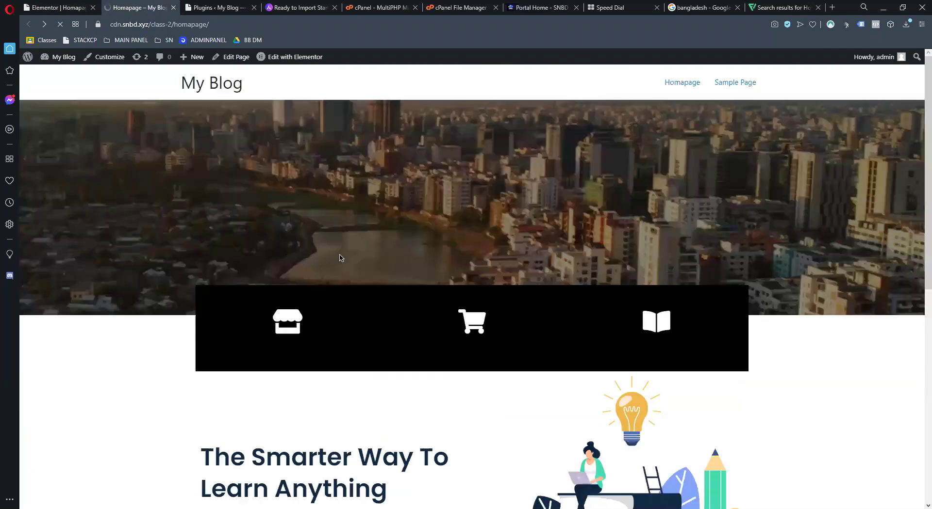
scroll(354, 256, "down", 2)
scroll(414, 344, "down", 3)
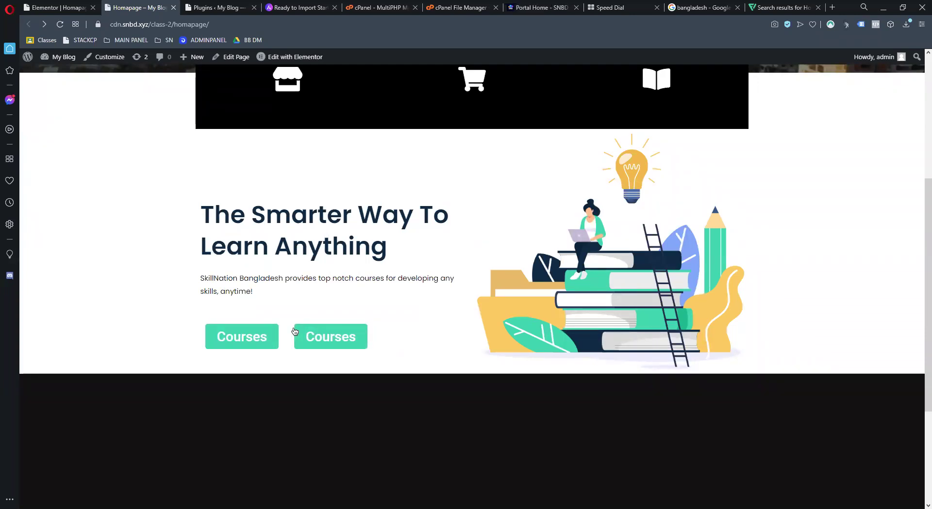
scroll(335, 332, "down", 4)
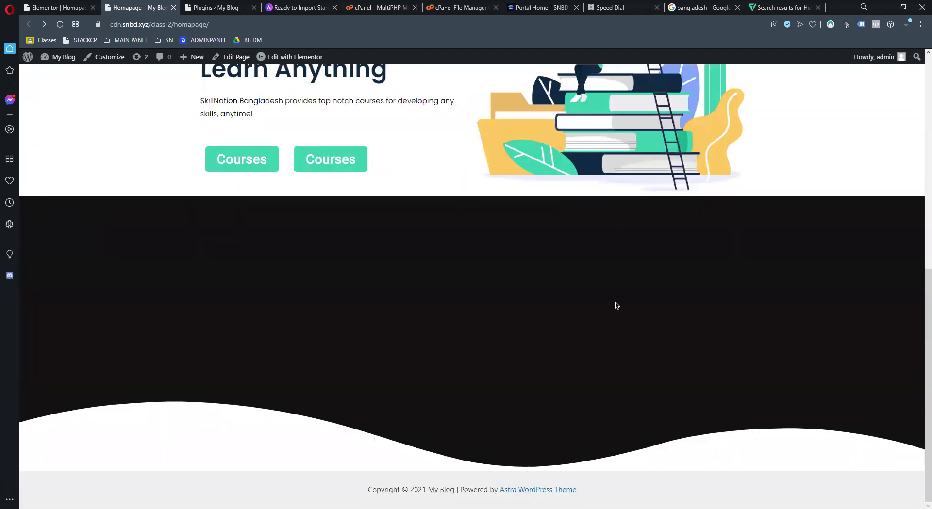
scroll(338, 345, "up", 4)
scroll(371, 351, "up", 3)
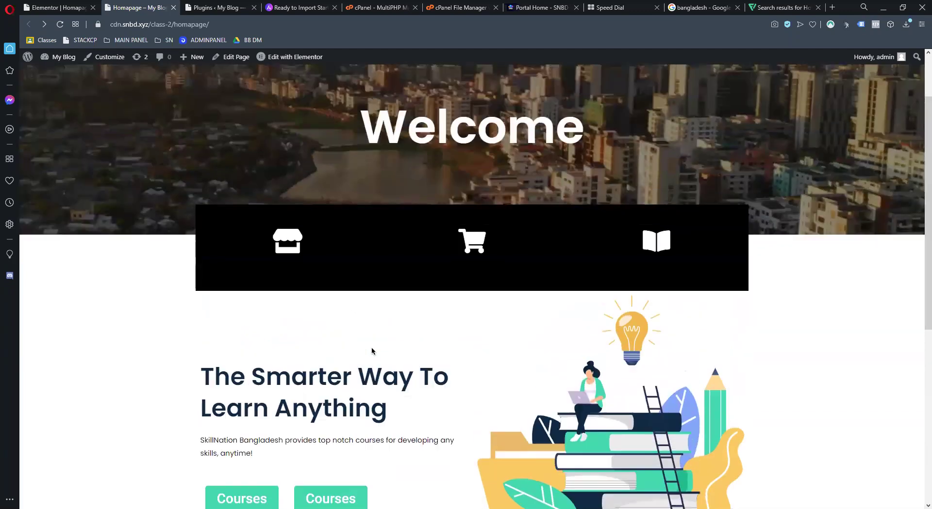
scroll(605, 459, "down", 6)
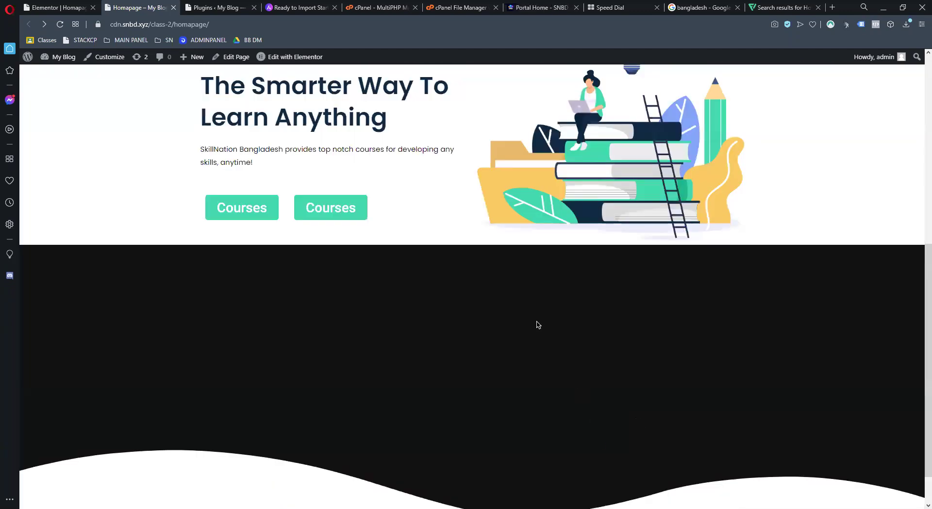
left_click(59, 7)
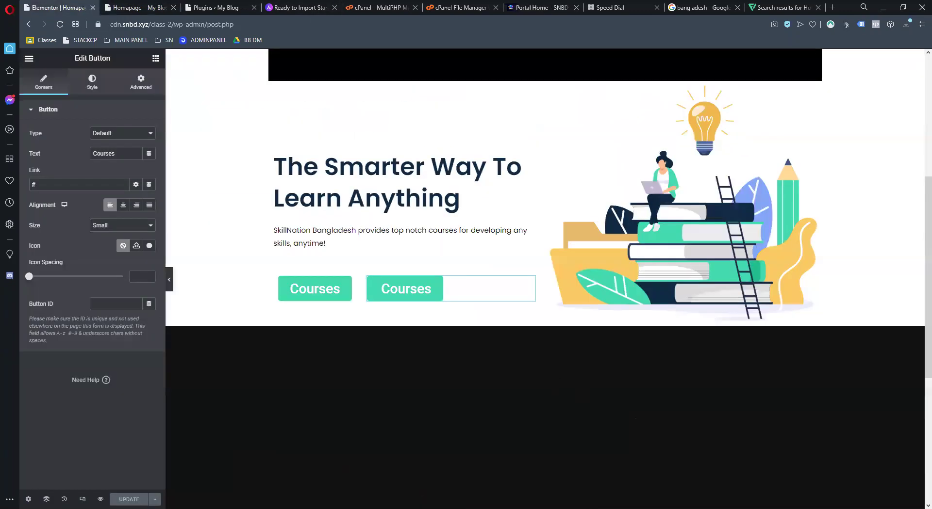
scroll(400, 358, "down", 3)
scroll(476, 400, "up", 3)
right_click(476, 401)
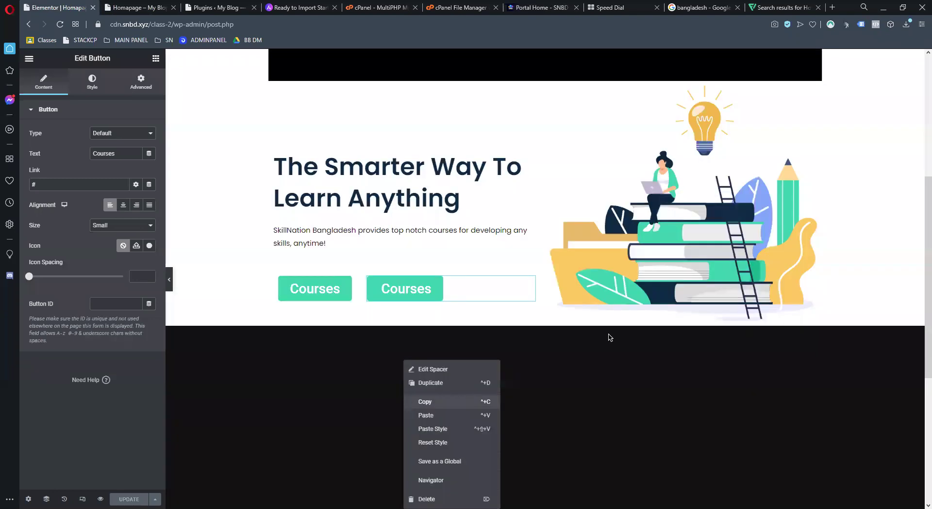
left_click(605, 380)
scroll(605, 380, "up", 3)
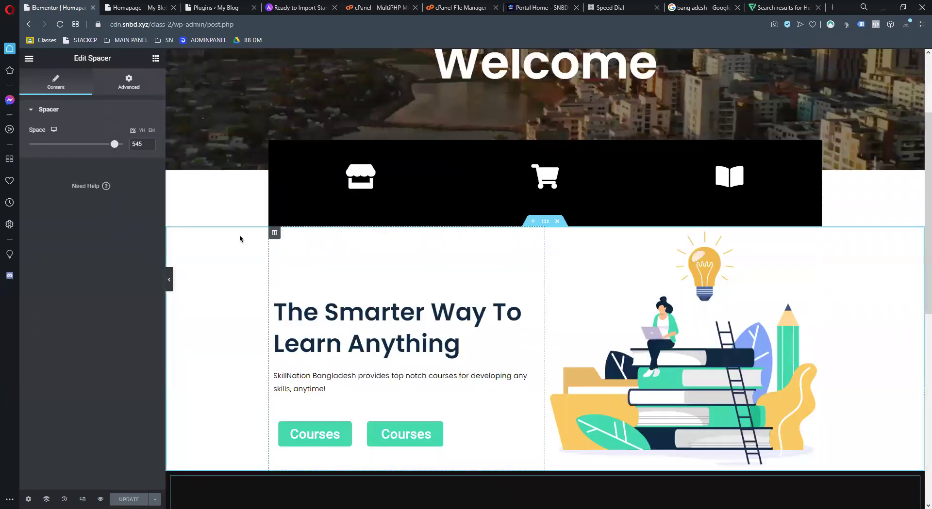
right_click(209, 247)
left_click(232, 289)
scroll(489, 326, "down", 6)
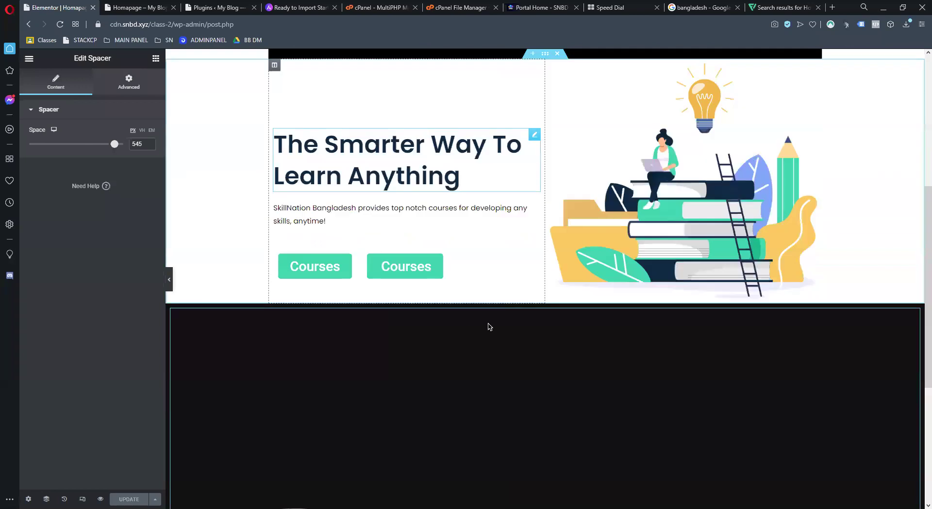
right_click(536, 328)
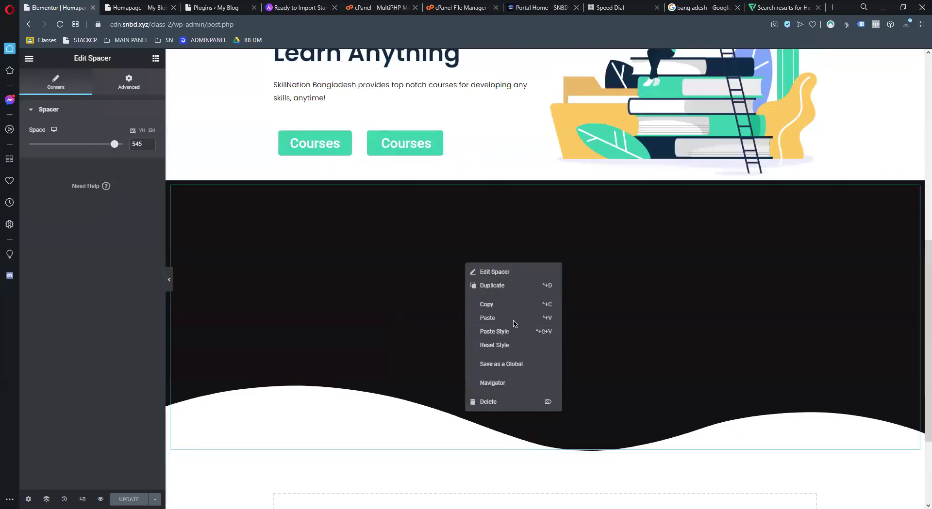
left_click(339, 349)
scroll(505, 343, "down", 3)
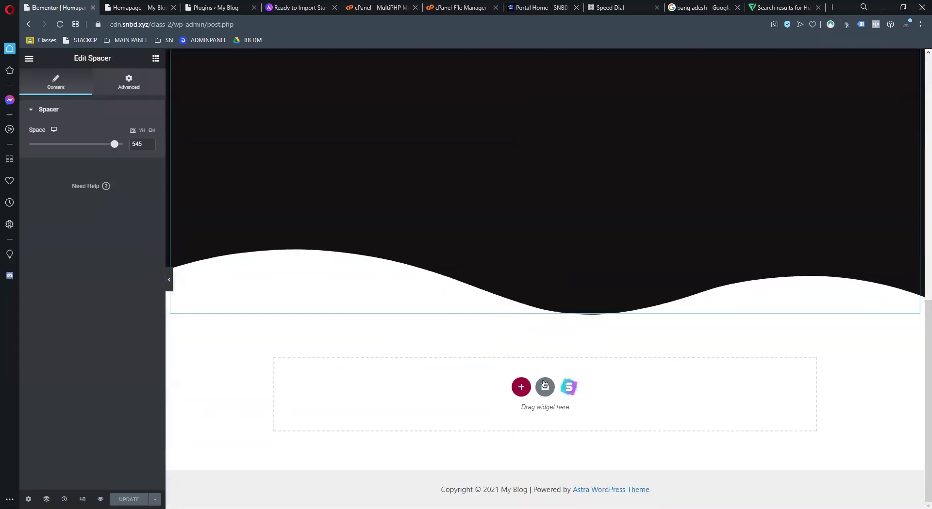
left_click(516, 390)
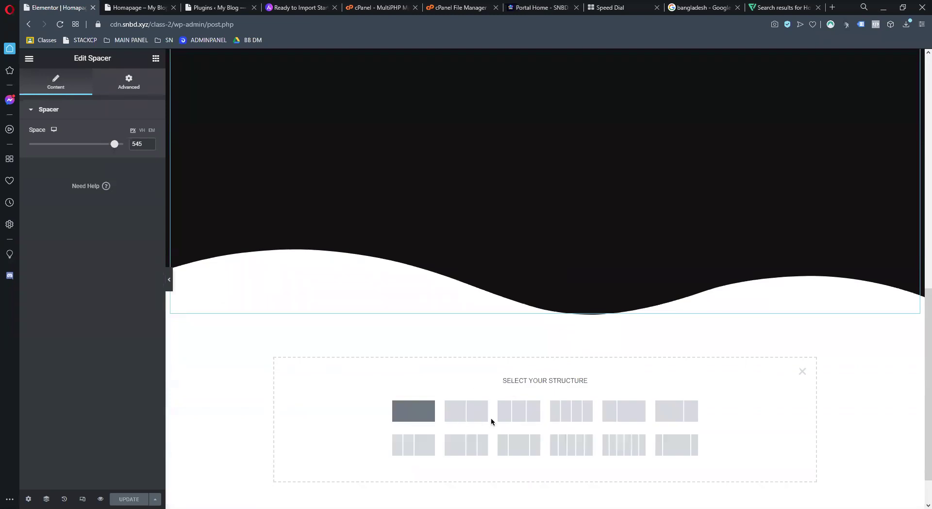
left_click(490, 418)
right_click(456, 329)
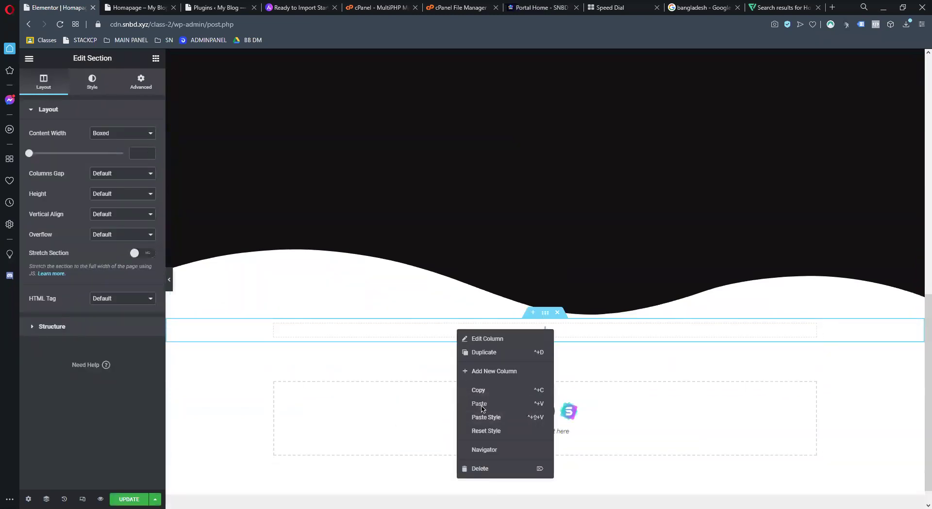
scroll(327, 376, "up", 8)
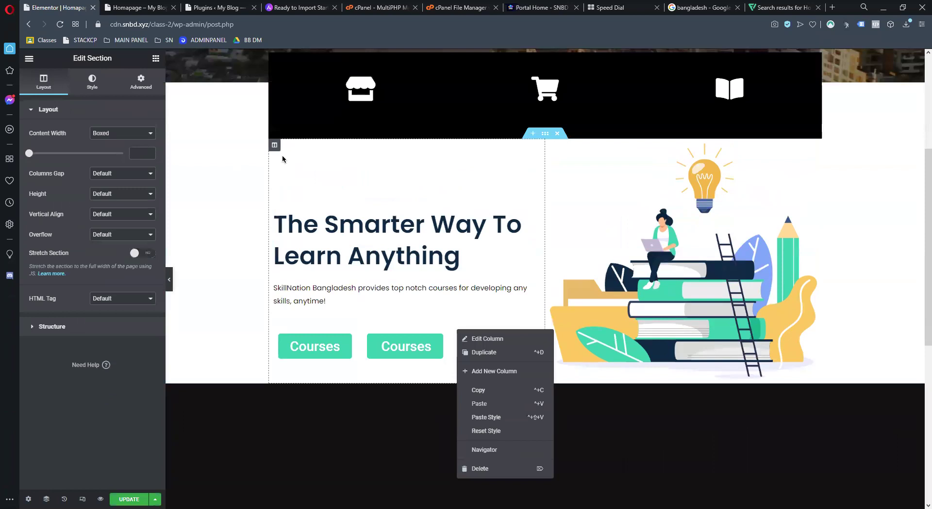
left_click(223, 172)
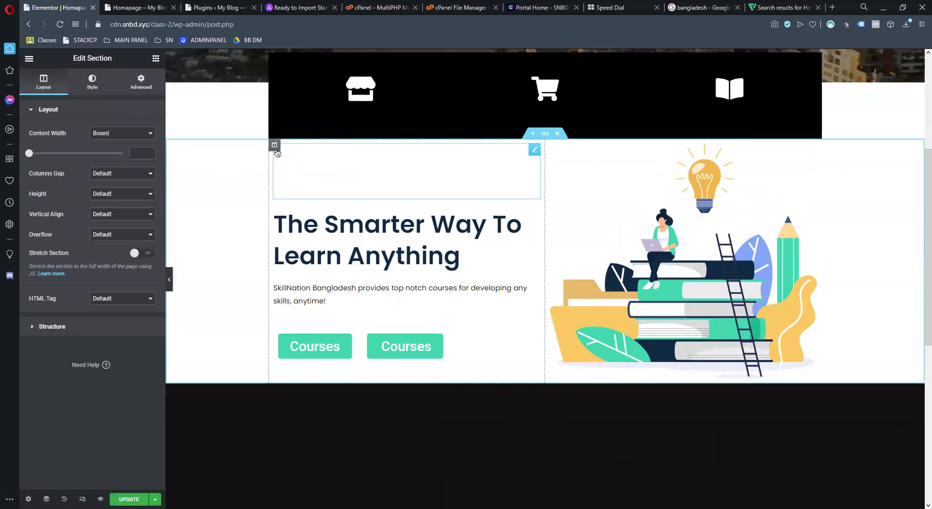
Move the books illustration column and the heading column into the dark wave section
left_click_drag(274, 145, 313, 287)
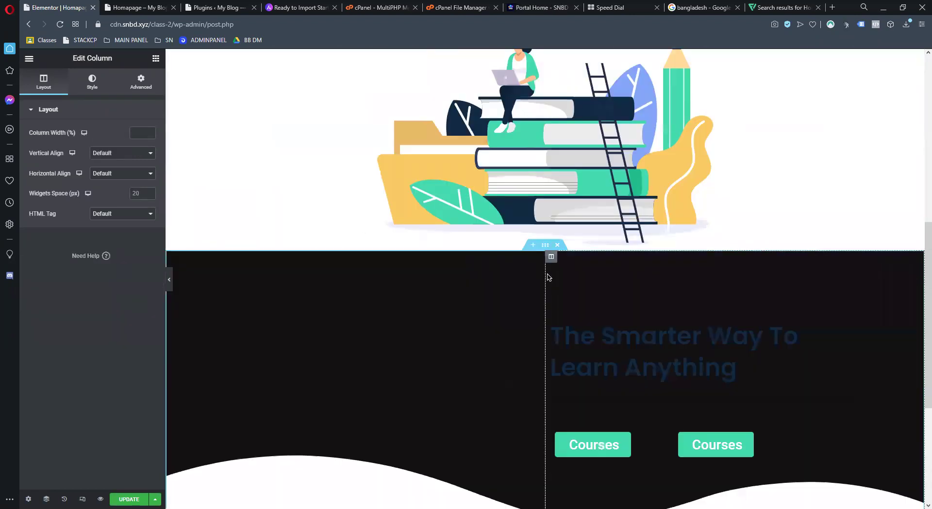
scroll(601, 272, "down", 5)
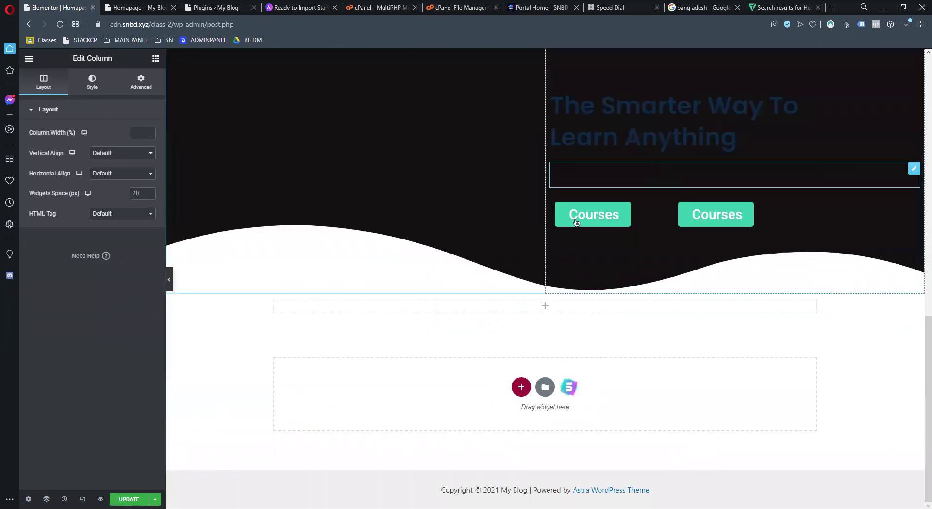
scroll(515, 193, "up", 3)
scroll(264, 158, "up", 4)
left_click_drag(276, 161, 405, 158)
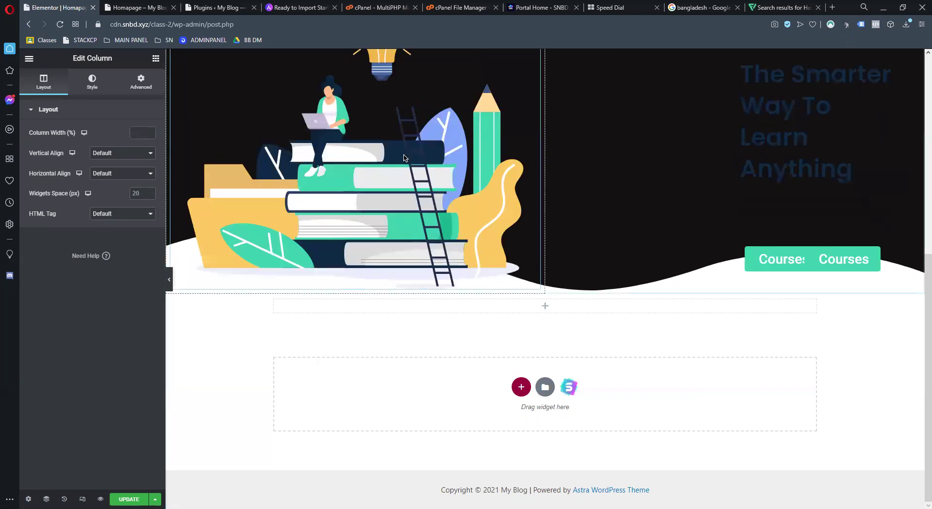
scroll(493, 240, "up", 3)
left_click_drag(545, 227, 477, 223)
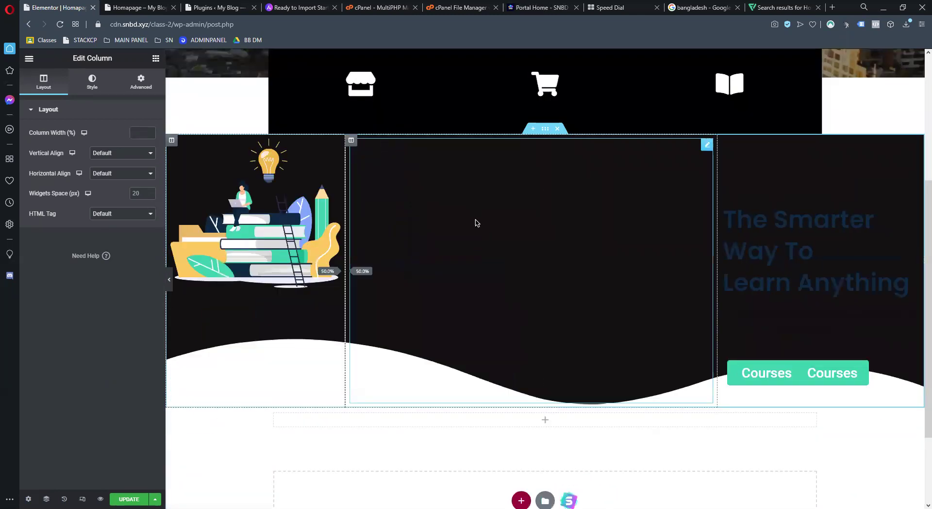
Delete the leftover spacer and empty middle column, and resize the two columns to about equal width
right_click(488, 199)
left_click(554, 344)
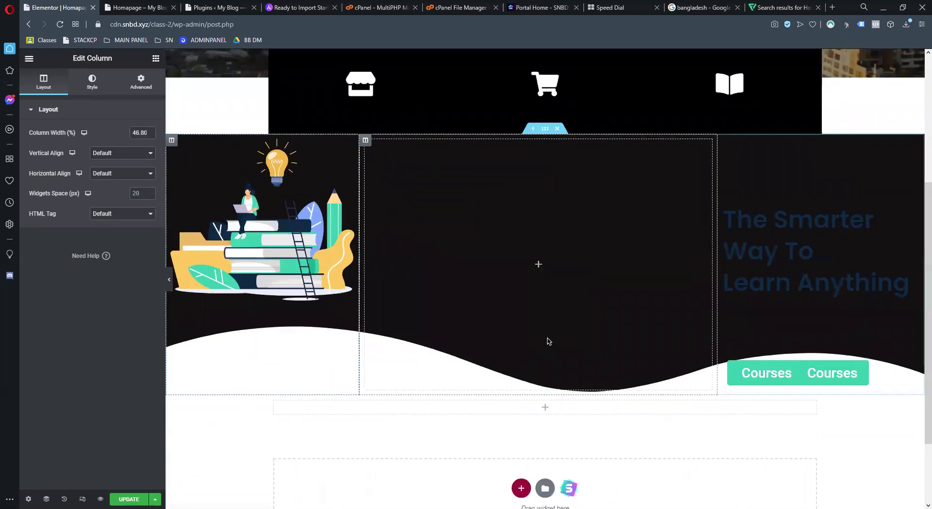
right_click(493, 229)
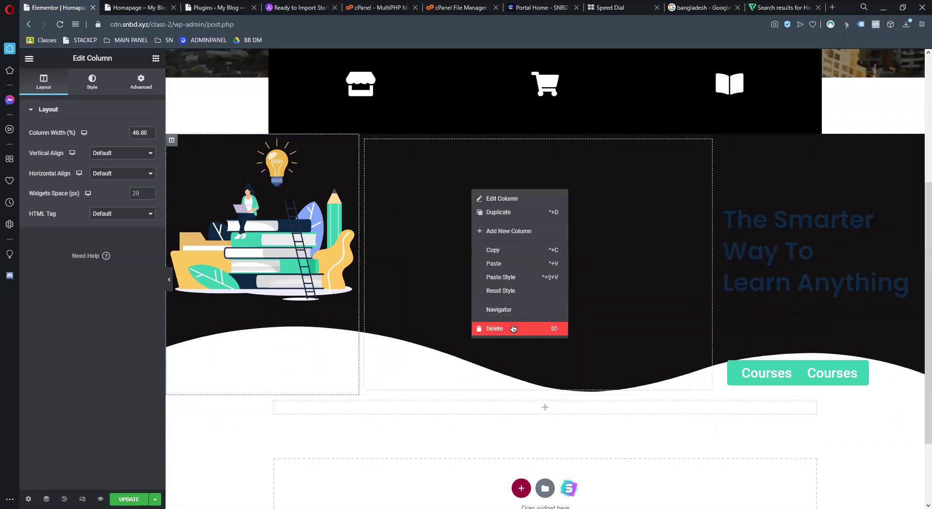
left_click(513, 329)
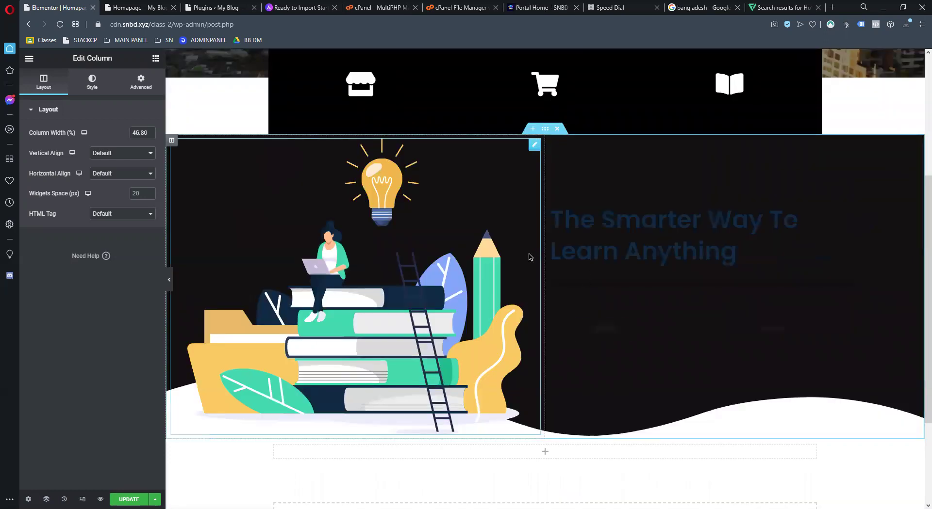
left_click_drag(546, 273, 576, 257)
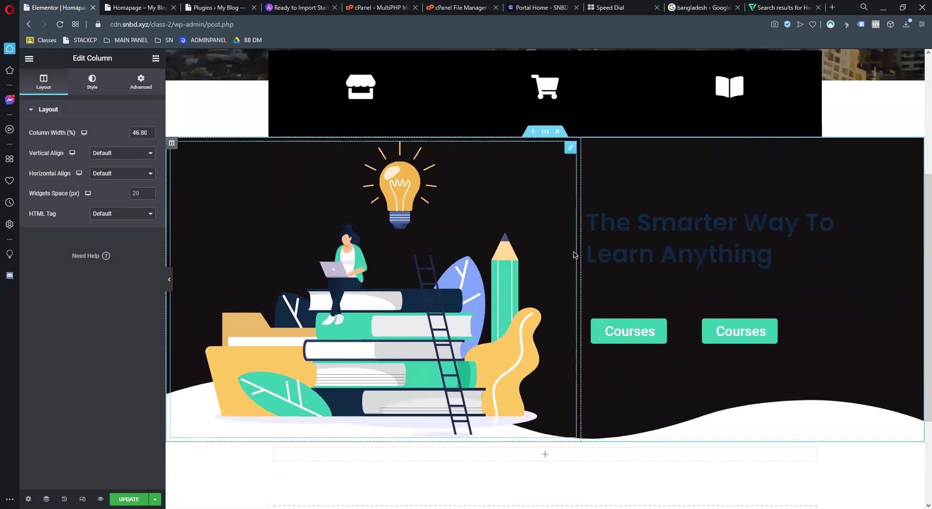
scroll(574, 254, "up", 3)
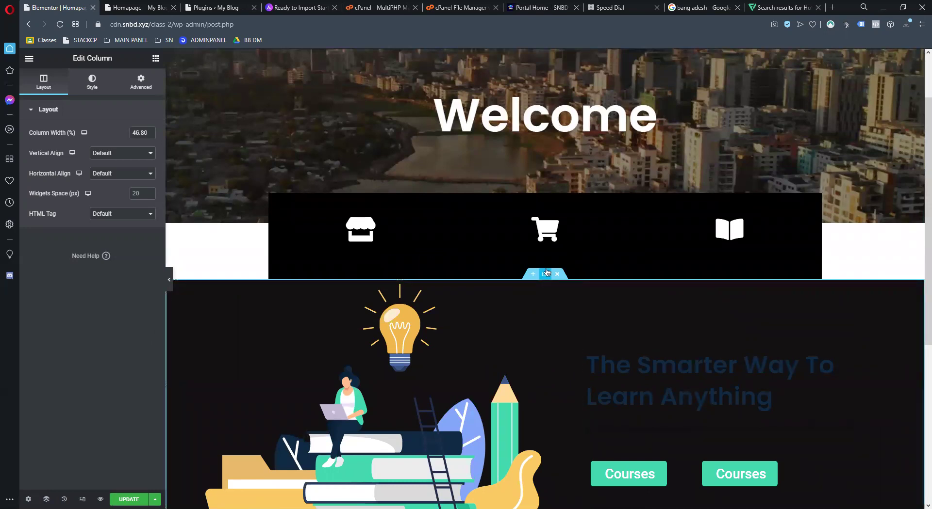
Give the hero section a pale pink #FBF6F6 background and add an empty section above it
left_click(547, 273)
left_click(149, 174)
key("ctrl+v")
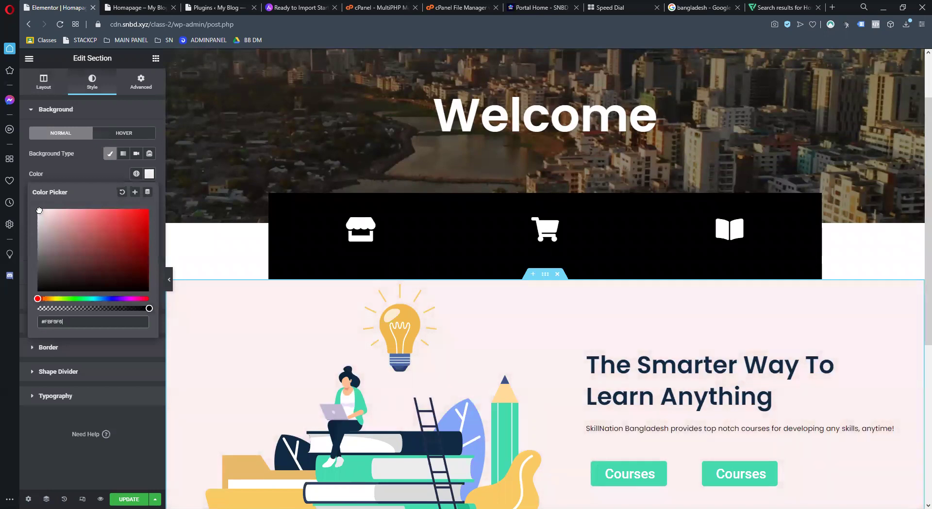
scroll(537, 275, "down", 3)
scroll(593, 319, "down", 1)
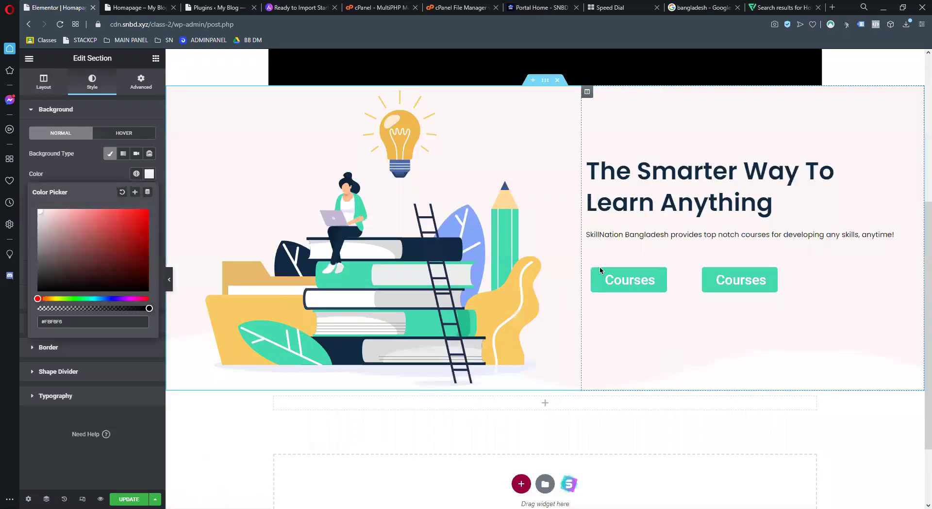
left_click(533, 80)
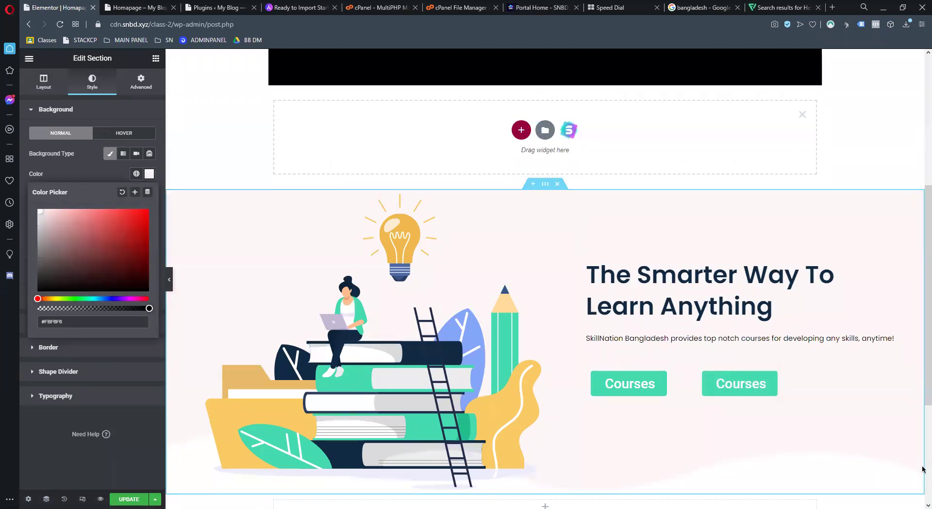
left_click(129, 500)
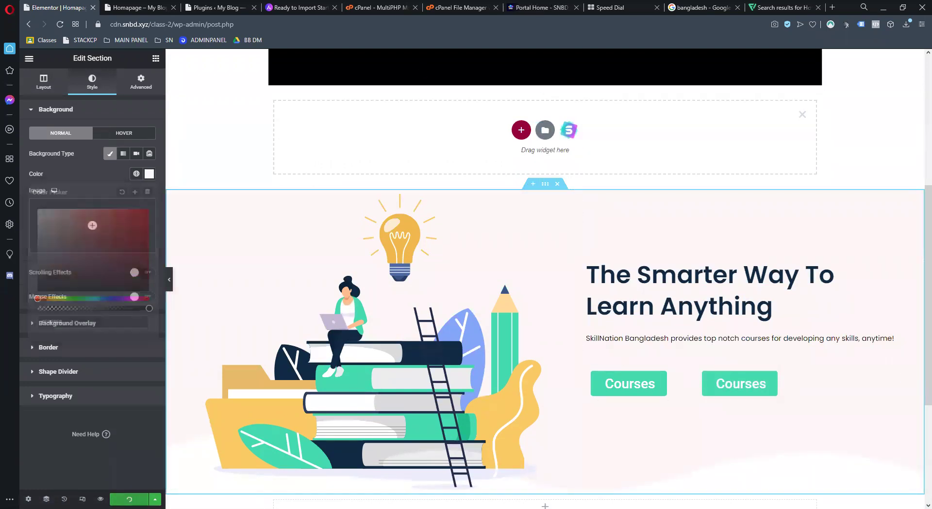
Add a 20 px spacer in the new section above the hero, save, and view the live homepage
left_click(156, 58)
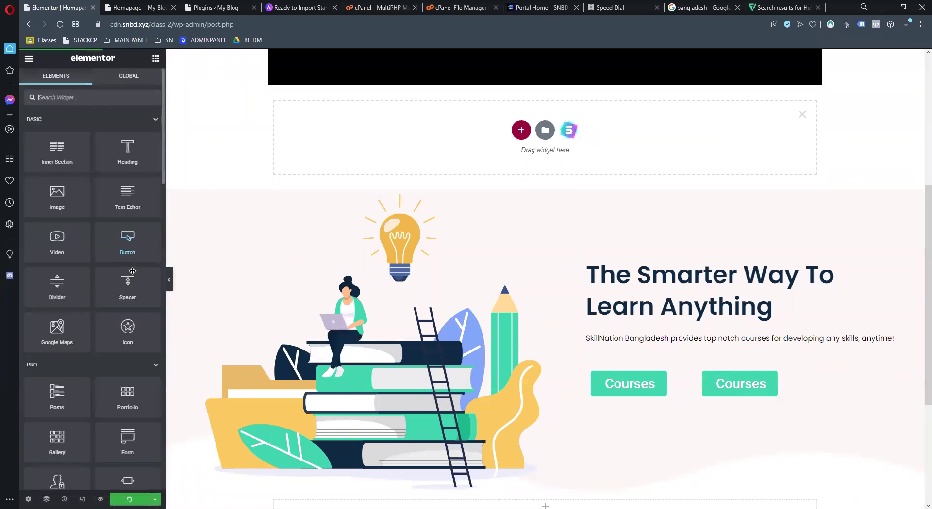
left_click_drag(138, 290, 493, 167)
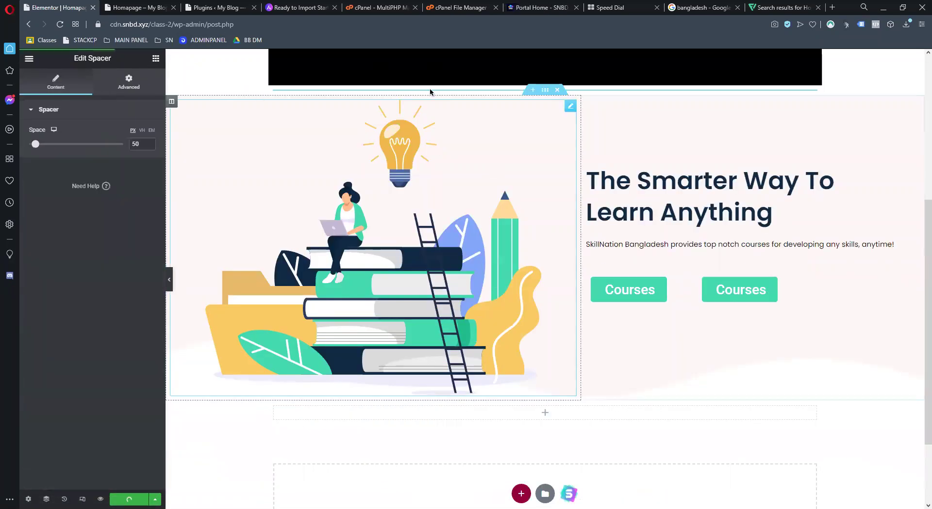
left_click_drag(35, 144, 30, 144)
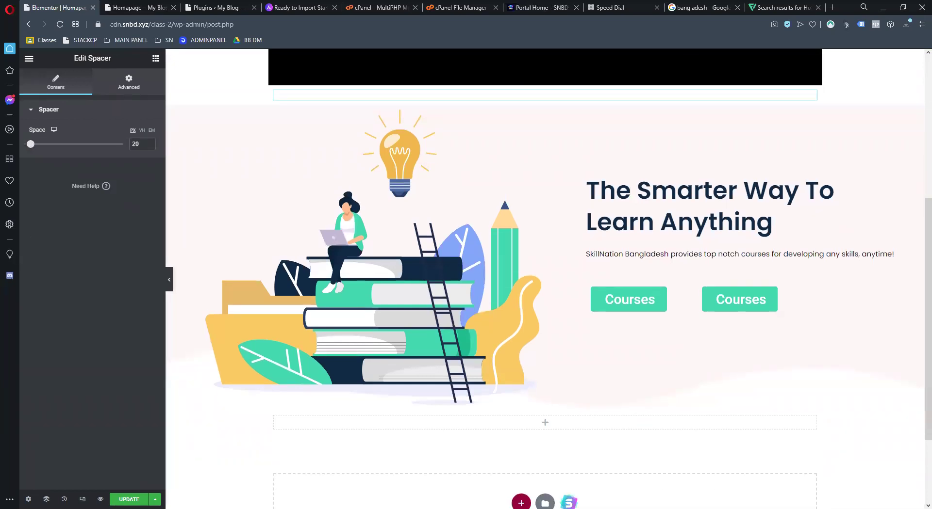
key("ctrl+s")
key("ctrl+Tab")
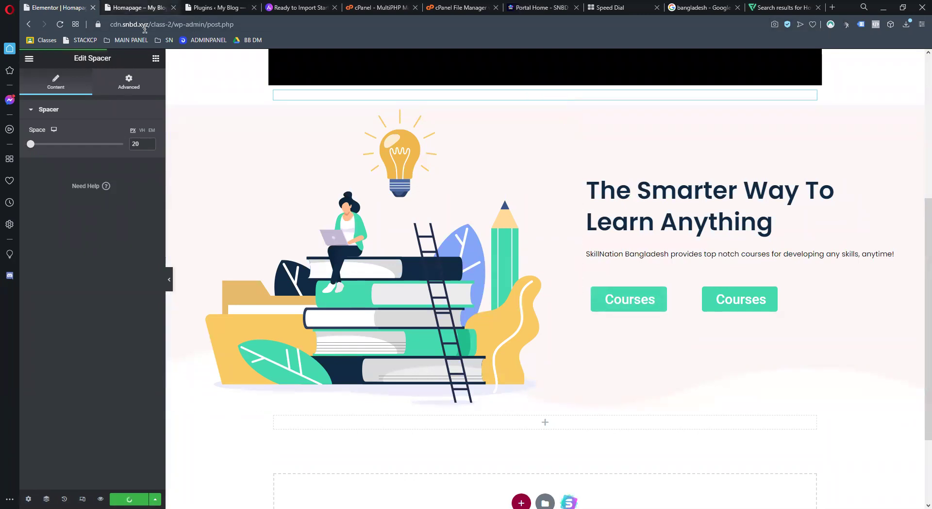
scroll(437, 246, "down", 2)
Reload the live homepage to see the pink hero, then return to the Elementor editor
scroll(377, 159, "down", 3)
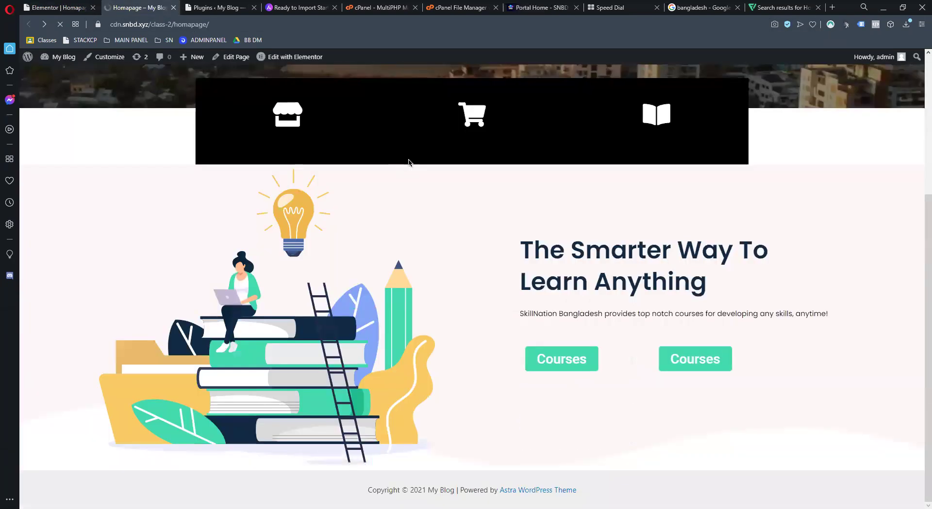
key("F5")
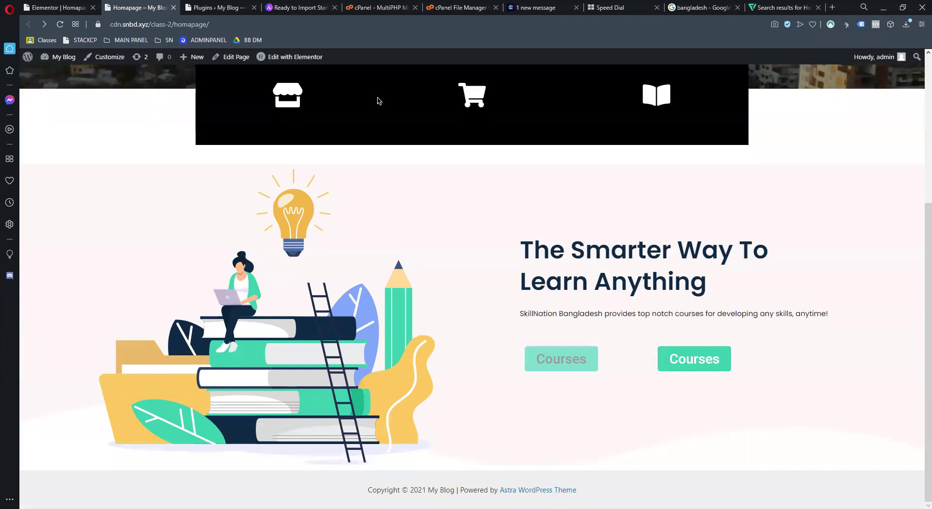
key("ctrl+shift+Tab")
Add a 408 px spacer below the pink hero, save with UPDATE, and view the live homepage
left_click(155, 58)
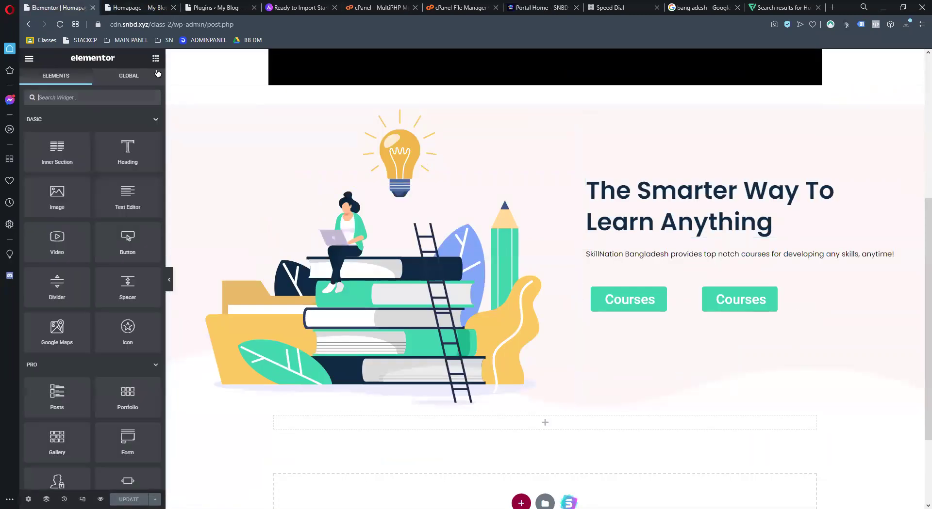
left_click_drag(133, 294, 547, 426)
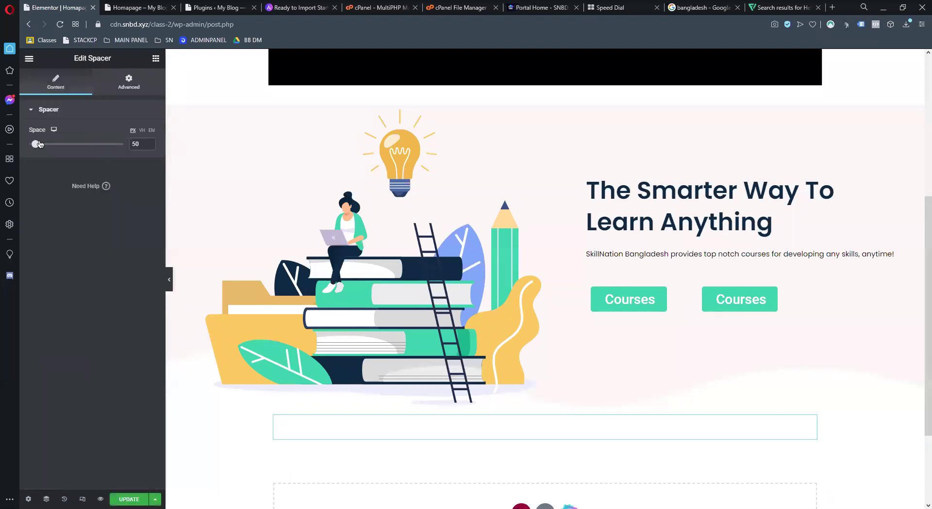
left_click_drag(39, 145, 93, 144)
left_click(128, 500)
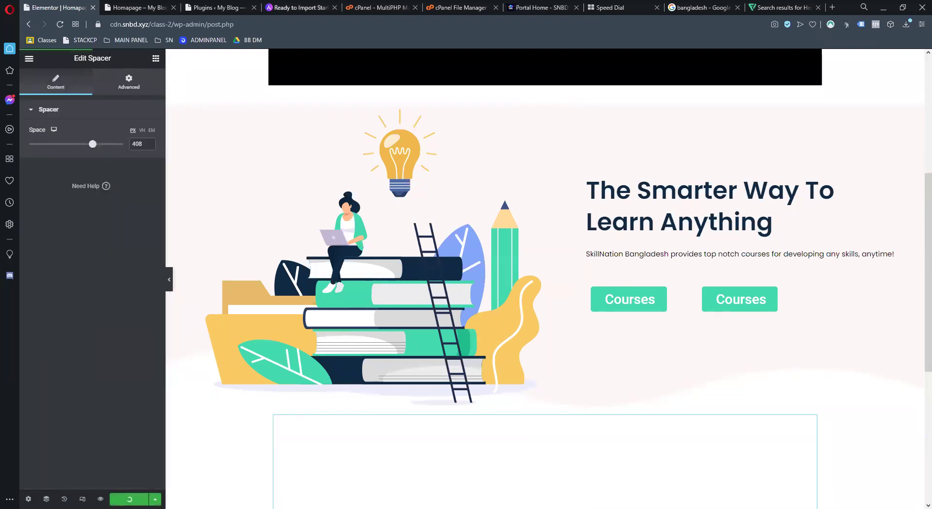
left_click(161, 7)
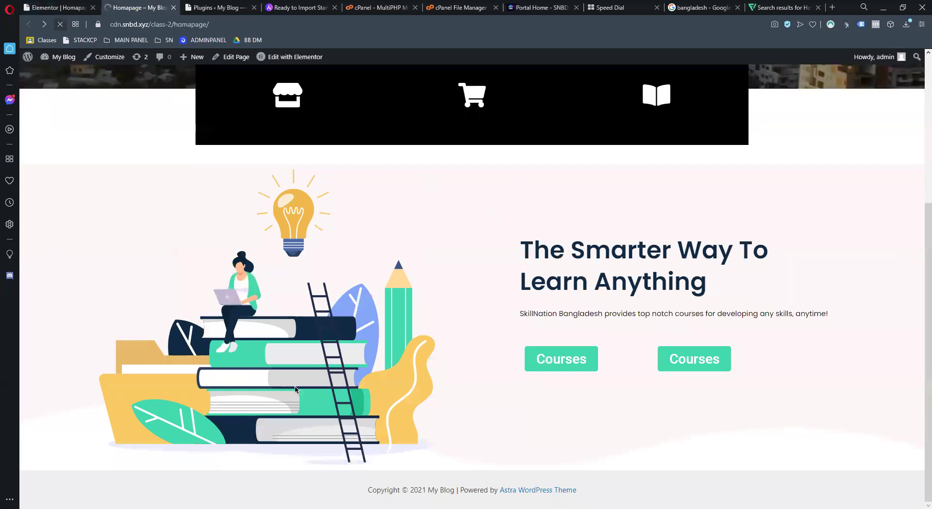
Reload the live homepage and scroll through it to check the hero and Courses buttons
key("F5")
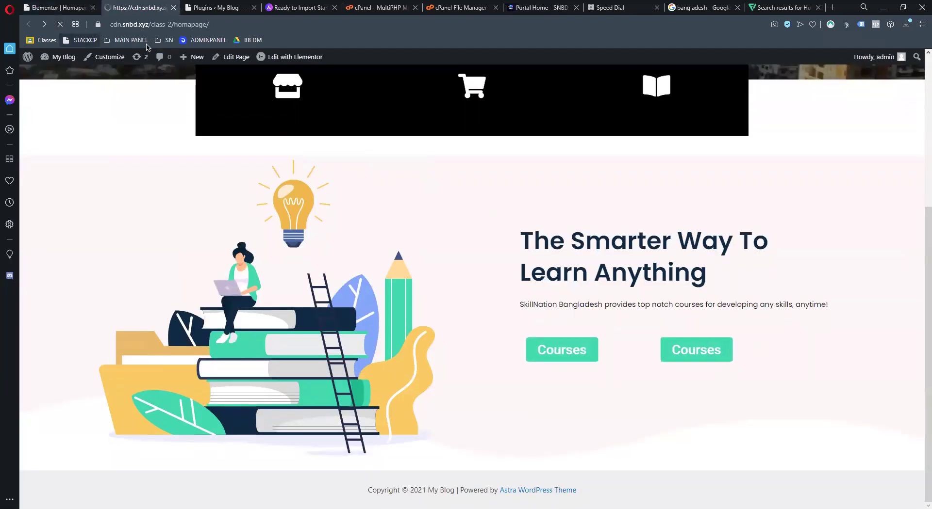
scroll(347, 188, "down", 5)
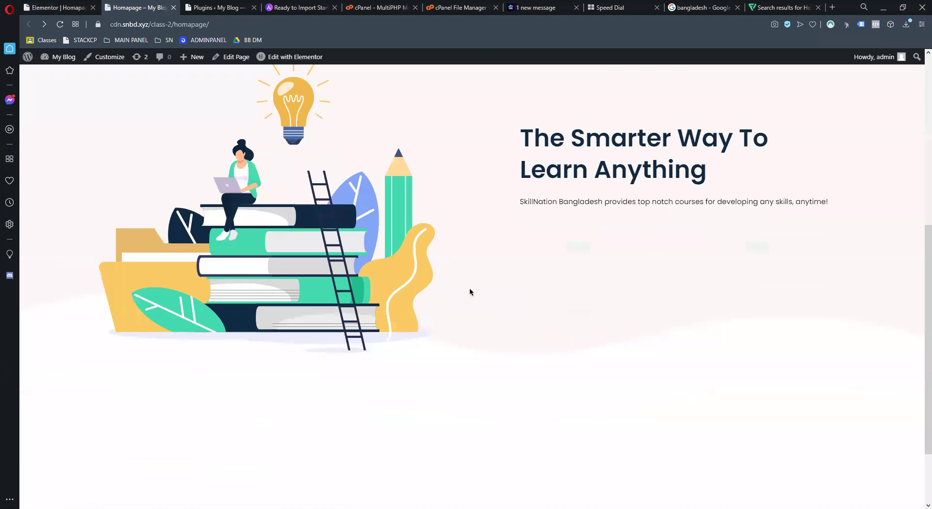
scroll(467, 281, "down", 2)
scroll(466, 281, "up", 5)
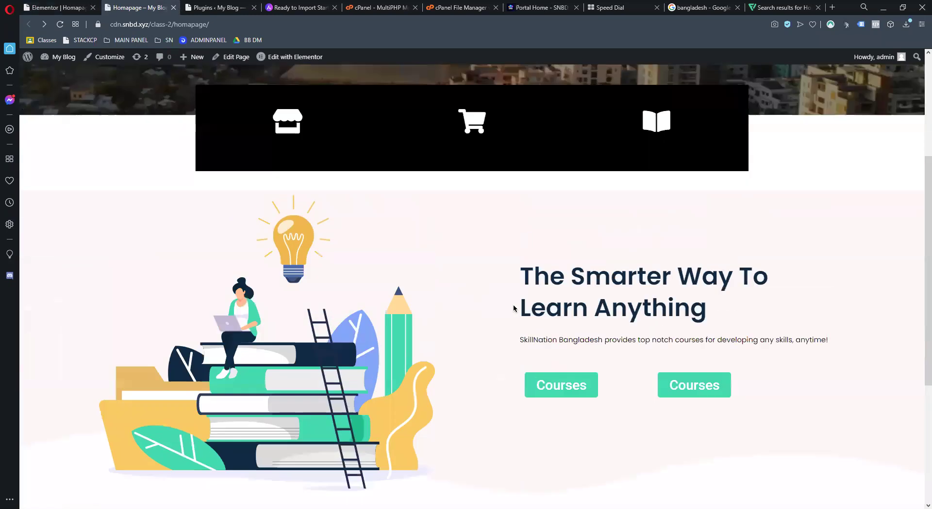
scroll(656, 326, "down", 3)
scroll(622, 219, "up", 1)
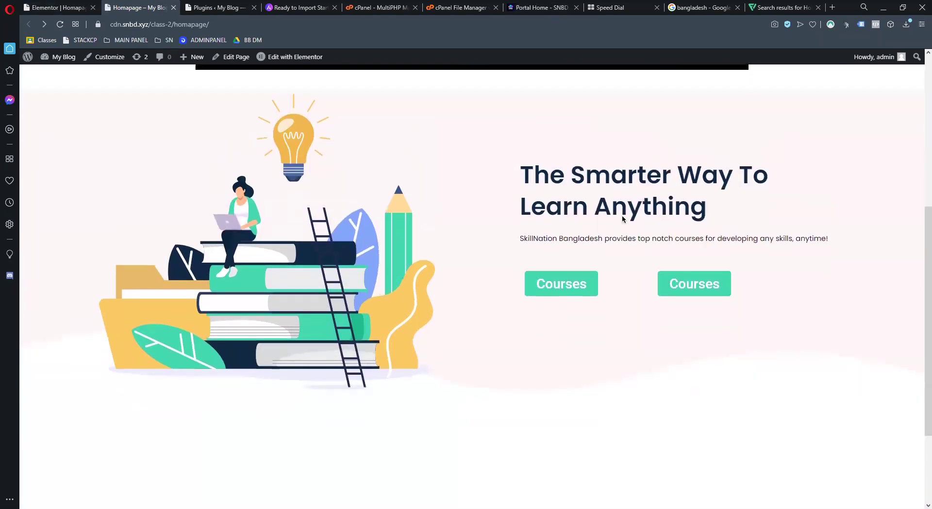
scroll(622, 220, "down", 2)
scroll(621, 216, "up", 1)
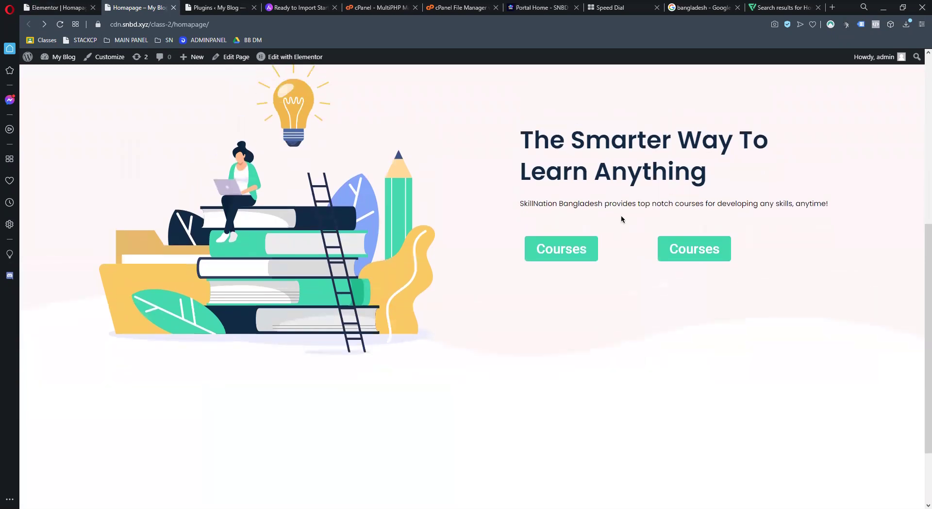
scroll(625, 214, "up", 5)
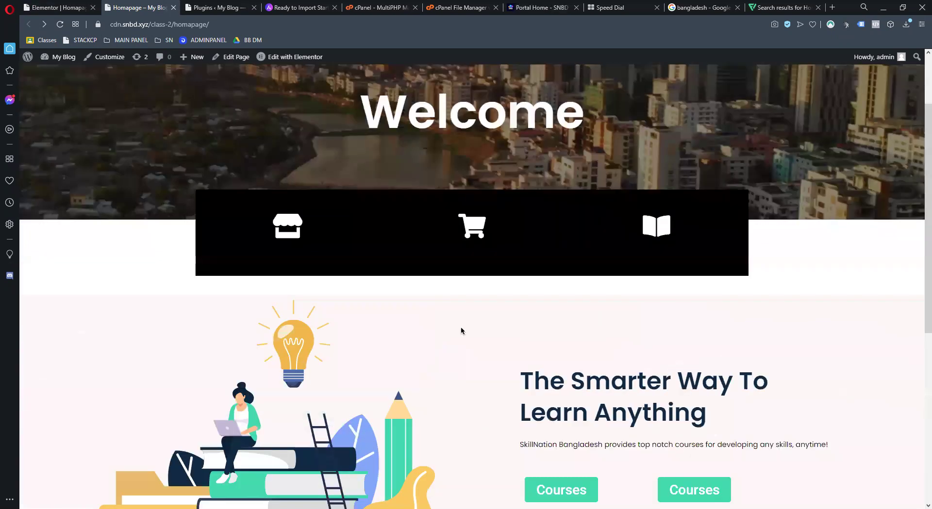
scroll(658, 267, "down", 5)
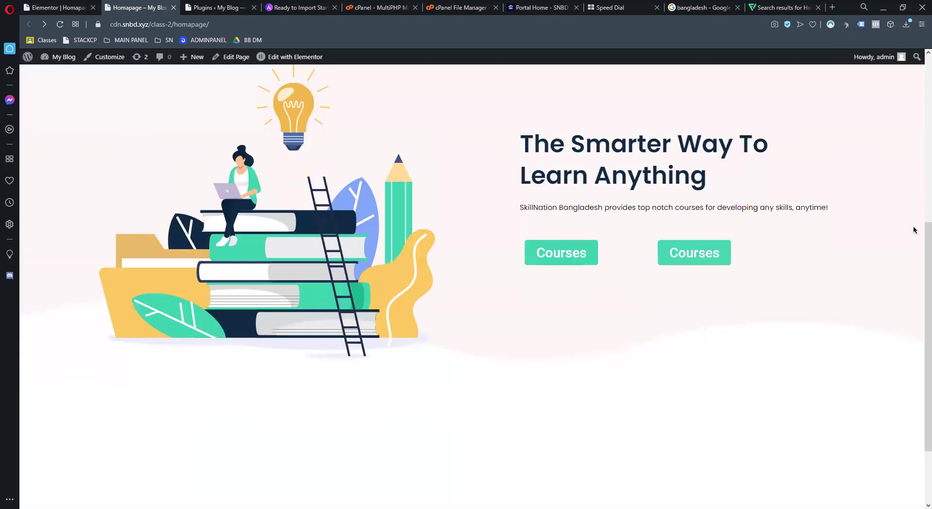
left_click_drag(923, 262, 922, 251)
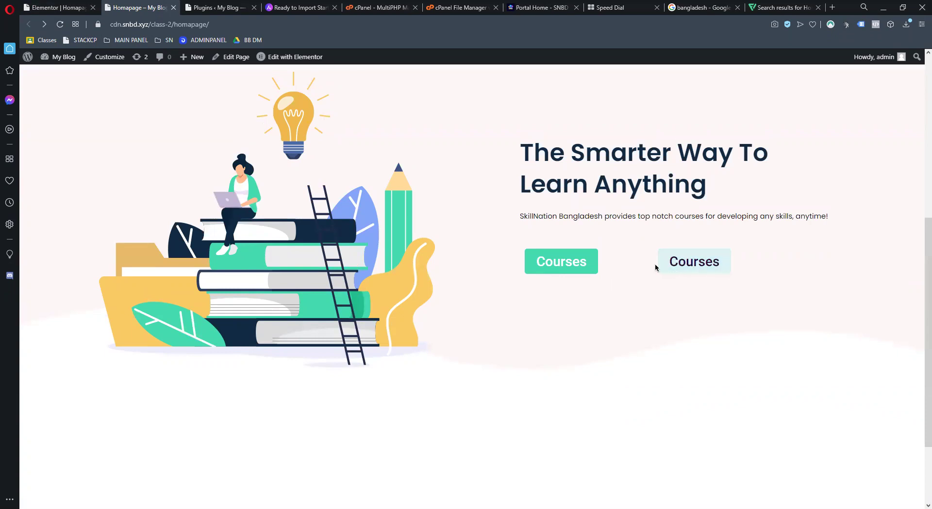
Test where both Courses buttons link, then go to the Installed Plugins page
left_click(701, 264)
scroll(252, 301, "down", 4)
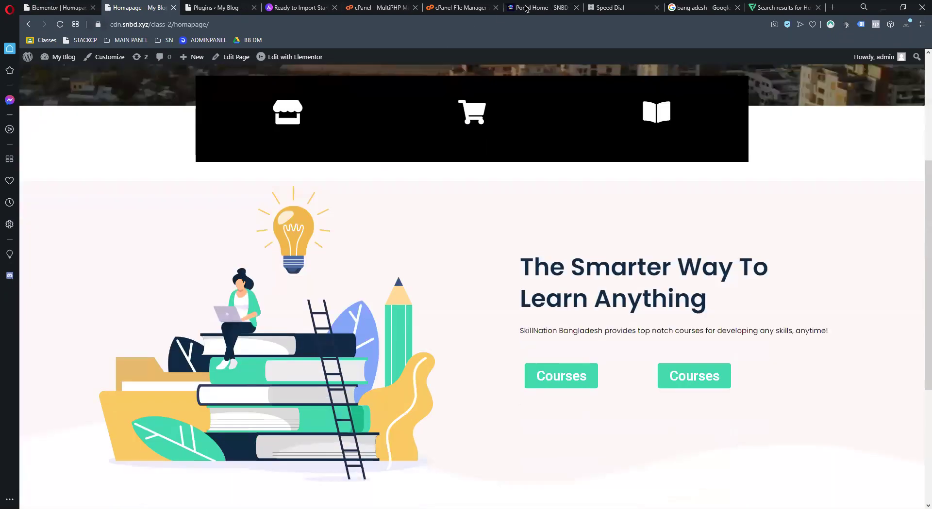
scroll(524, 235, "down", 5)
left_click(573, 152)
scroll(558, 156, "down", 5)
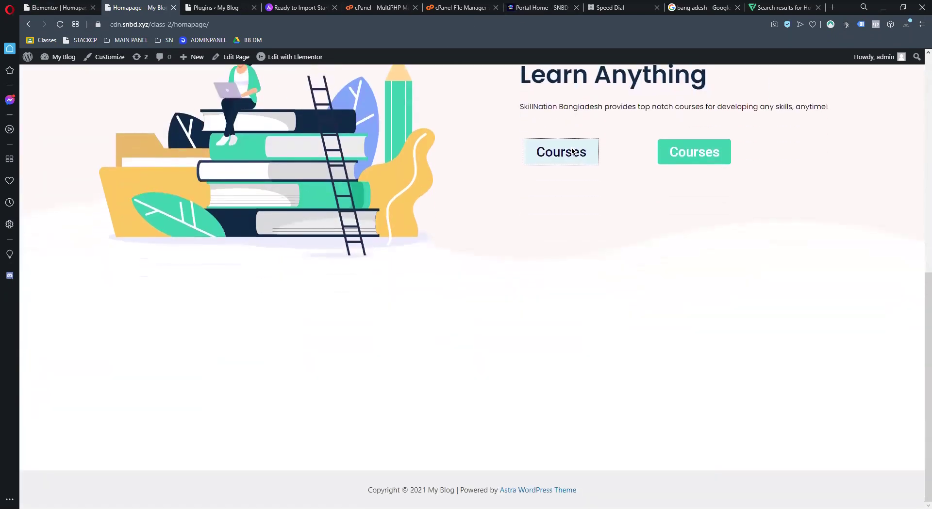
left_click(532, 164)
left_click(216, 7)
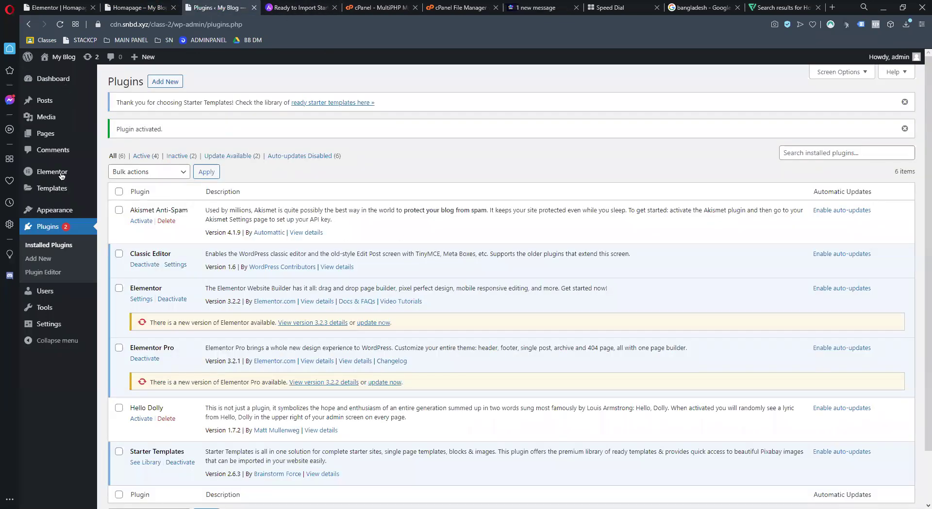
Take another look at the live homepage, then return to the Elementor homepage editor
left_click(140, 7)
scroll(359, 373, "up", 5)
scroll(473, 407, "down", 5)
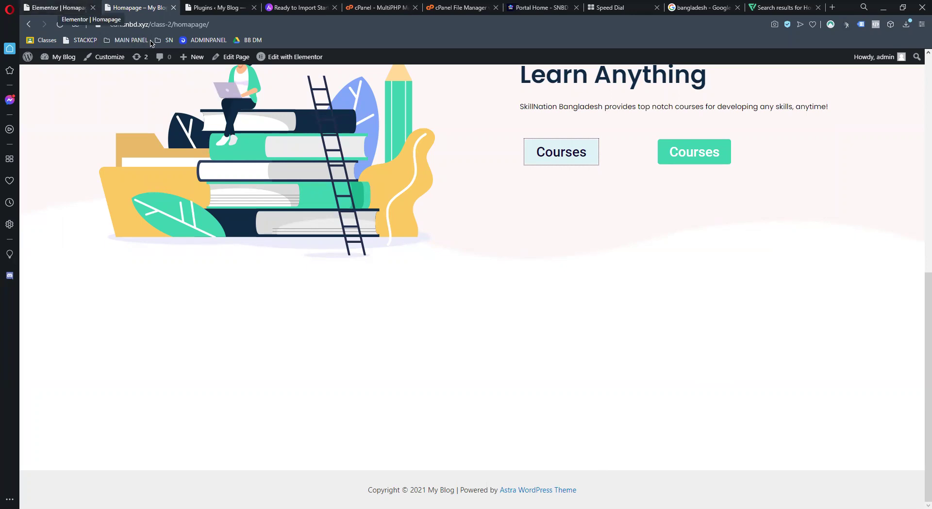
key("ctrl+Tab")
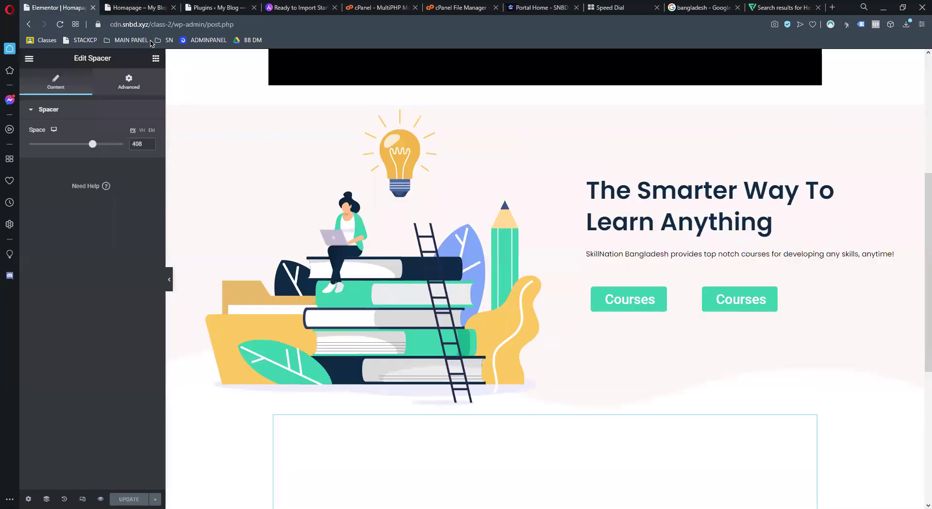
Insert the 'Astronomy binoculars' block from the template Blocks library below the hero section
scroll(576, 295, "down", 5)
scroll(485, 328, "up", 5)
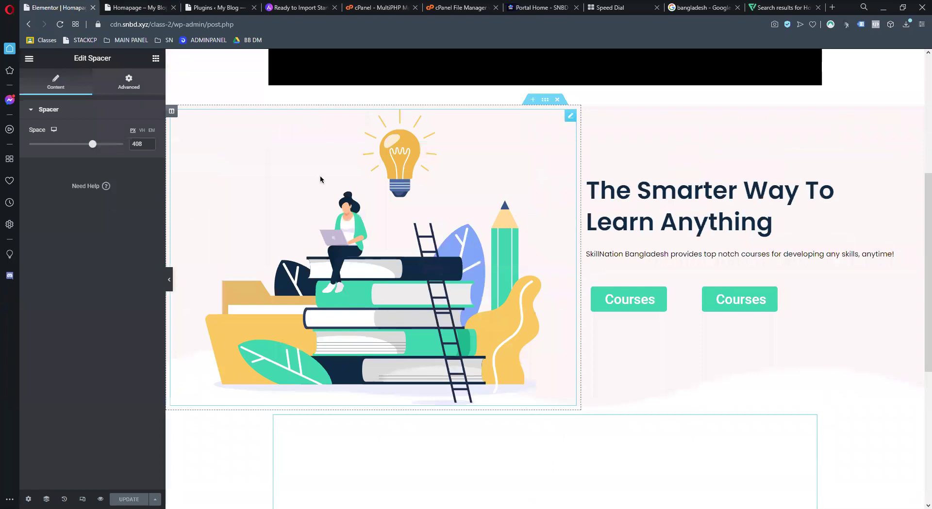
scroll(688, 384, "down", 5)
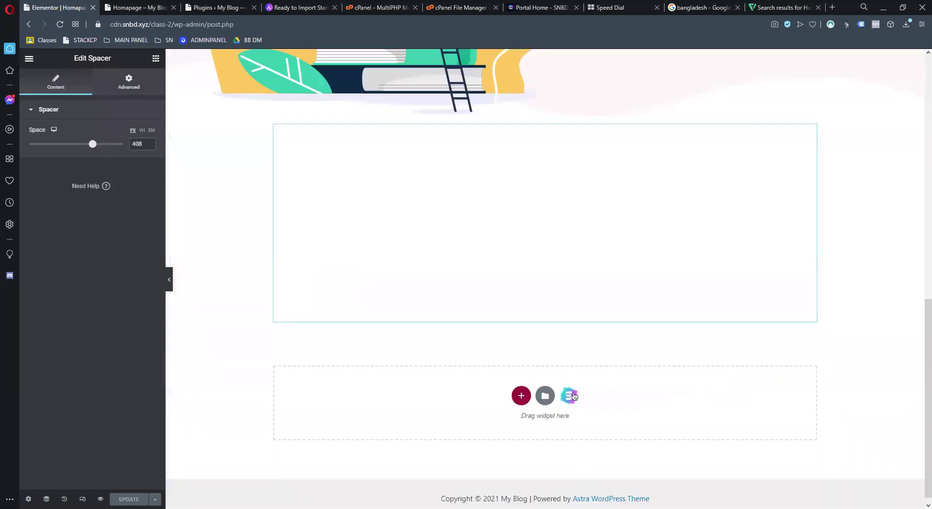
left_click(544, 396)
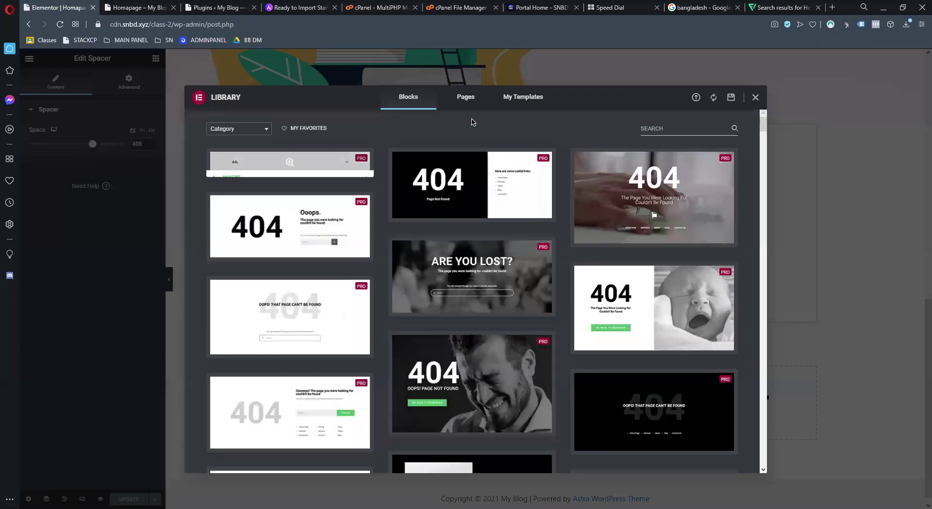
scroll(535, 358, "down", 10)
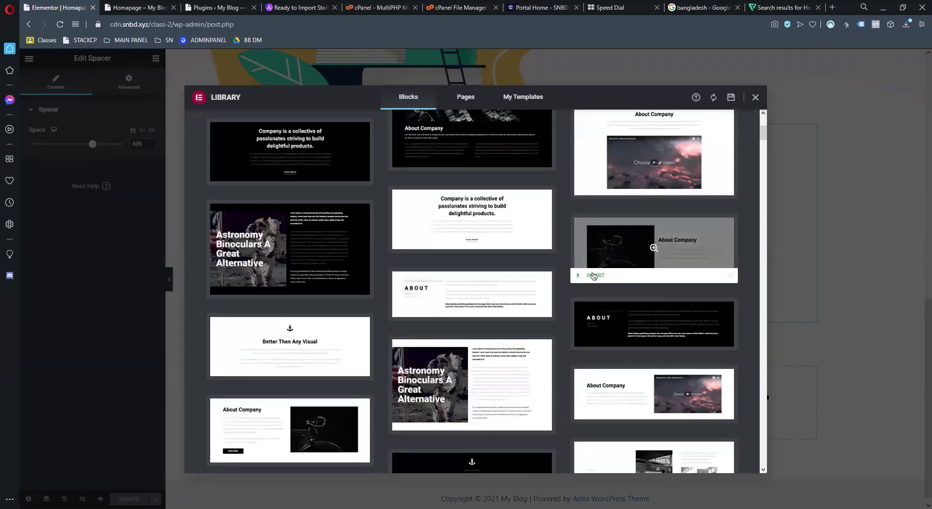
left_click(413, 428)
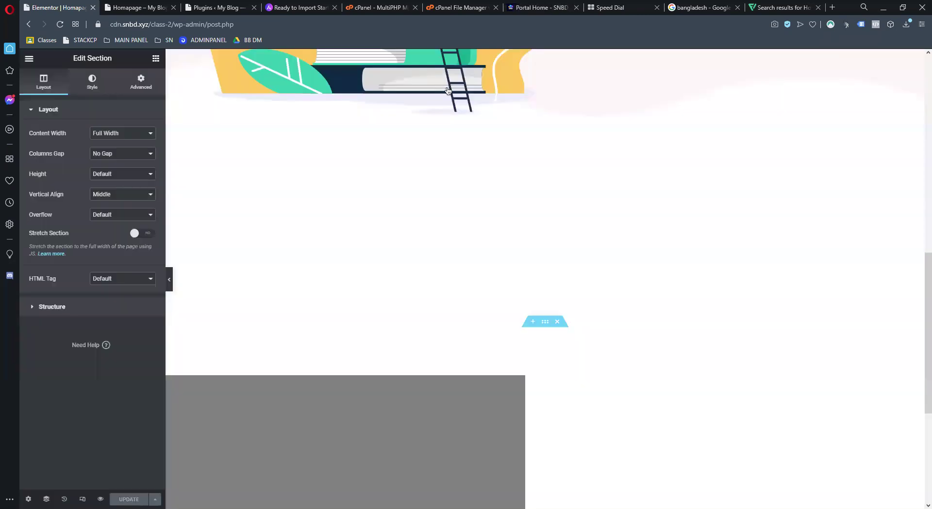
scroll(561, 245, "down", 1)
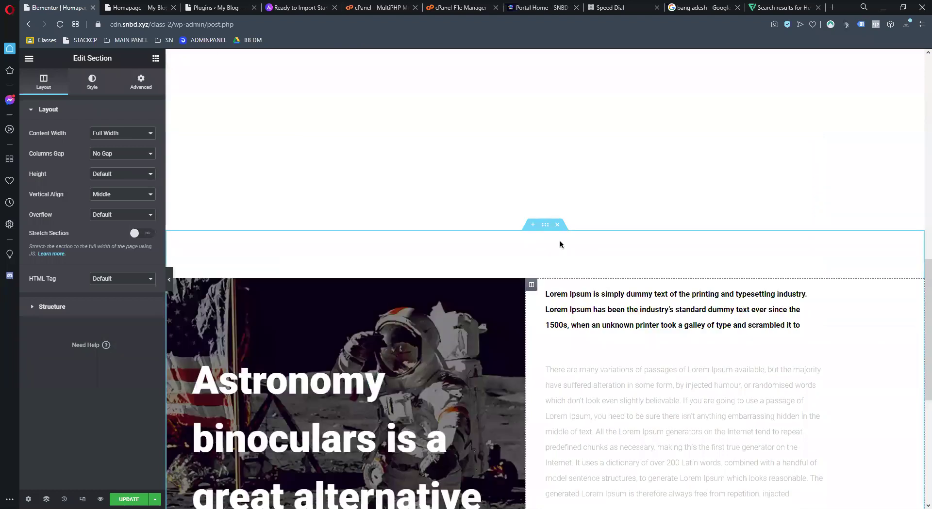
scroll(562, 286, "down", 5)
scroll(544, 386, "down", 1)
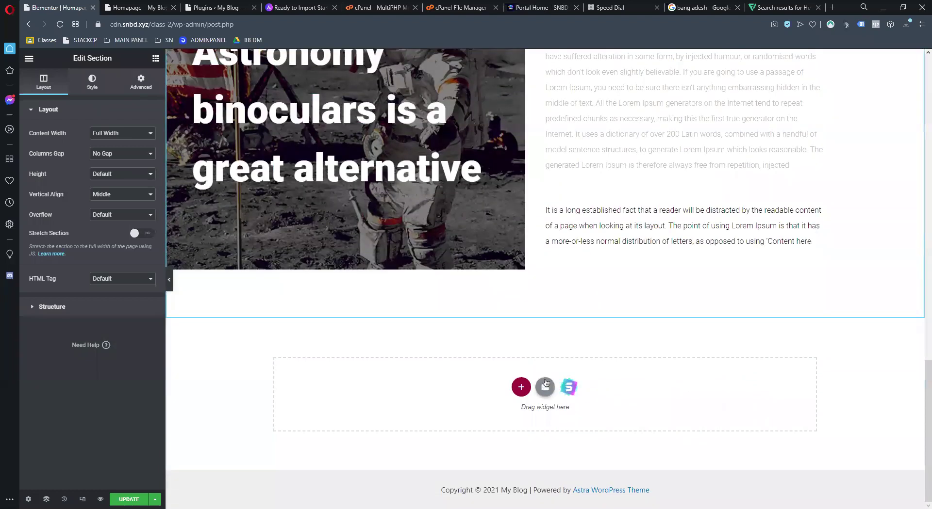
left_click(545, 387)
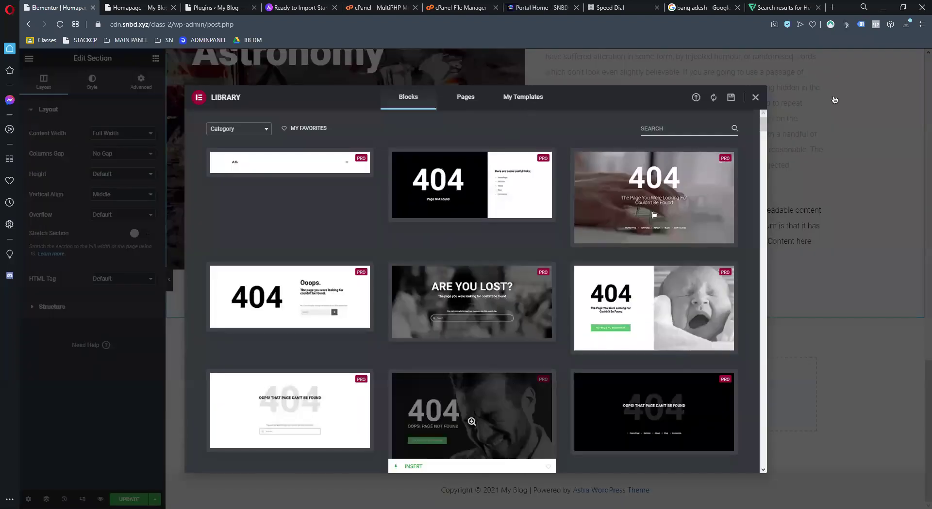
scroll(558, 316, "down", 3)
scroll(604, 242, "up", 3)
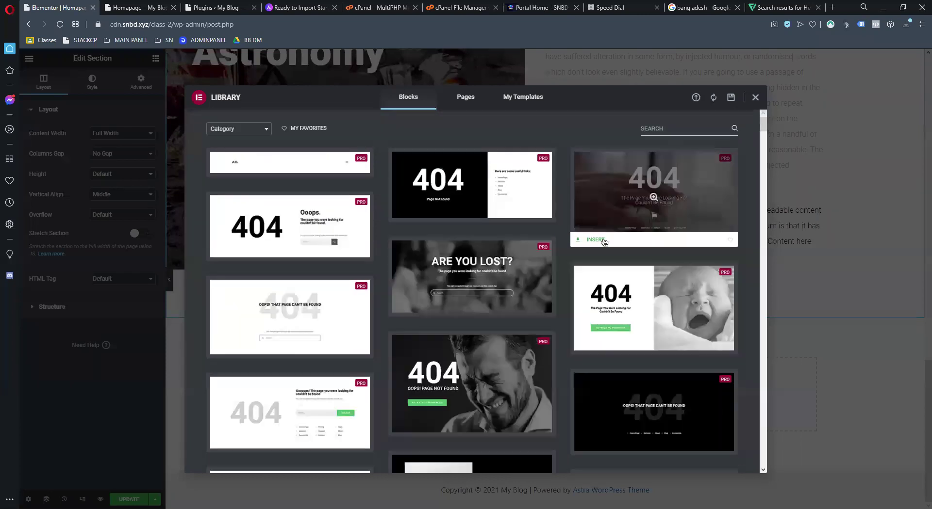
left_click(601, 240)
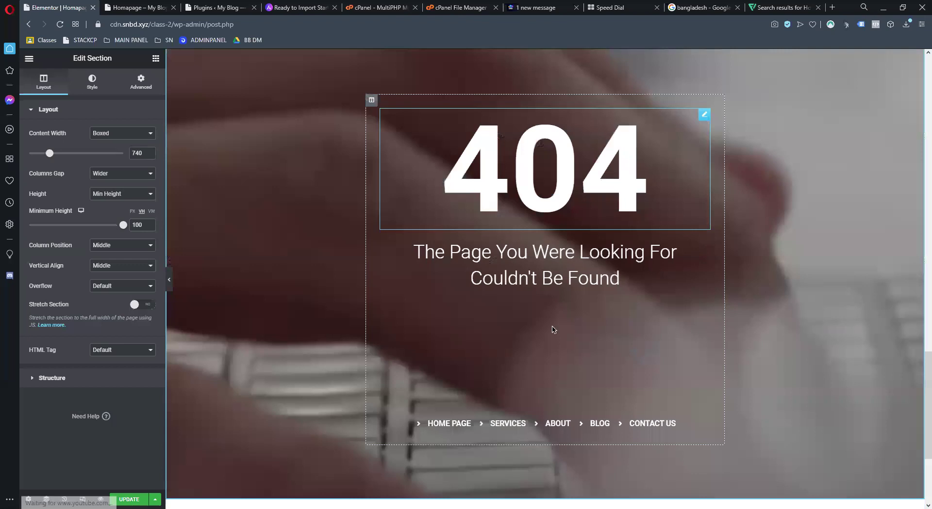
scroll(602, 283, "up", 2)
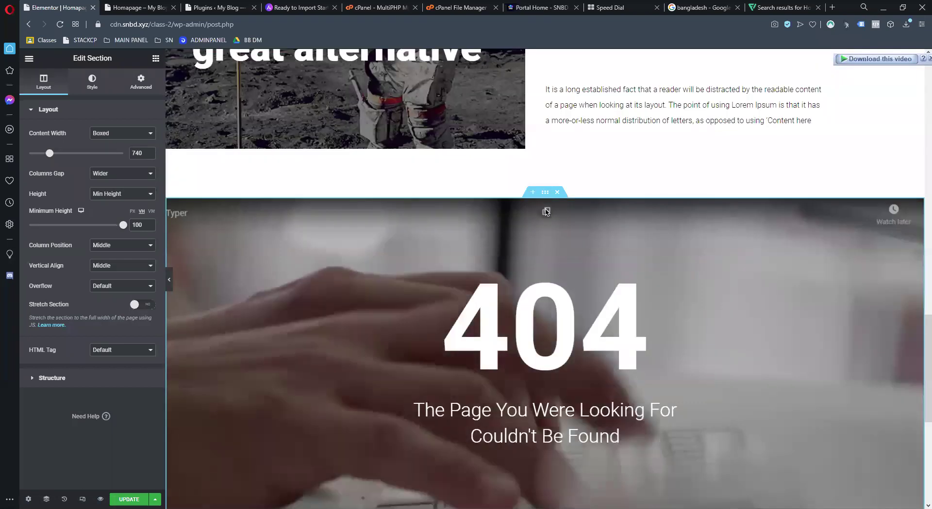
scroll(412, 272, "up", 3)
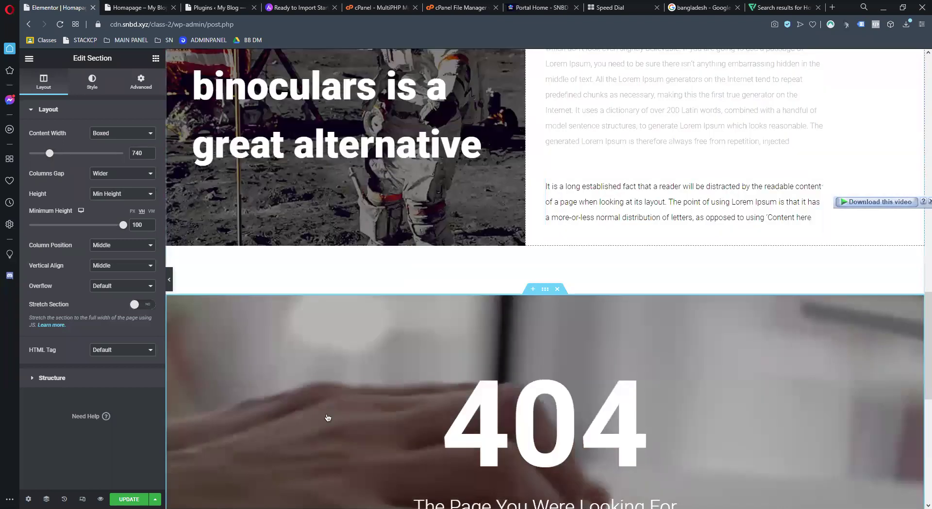
right_click(299, 427)
scroll(237, 404, "down", 4)
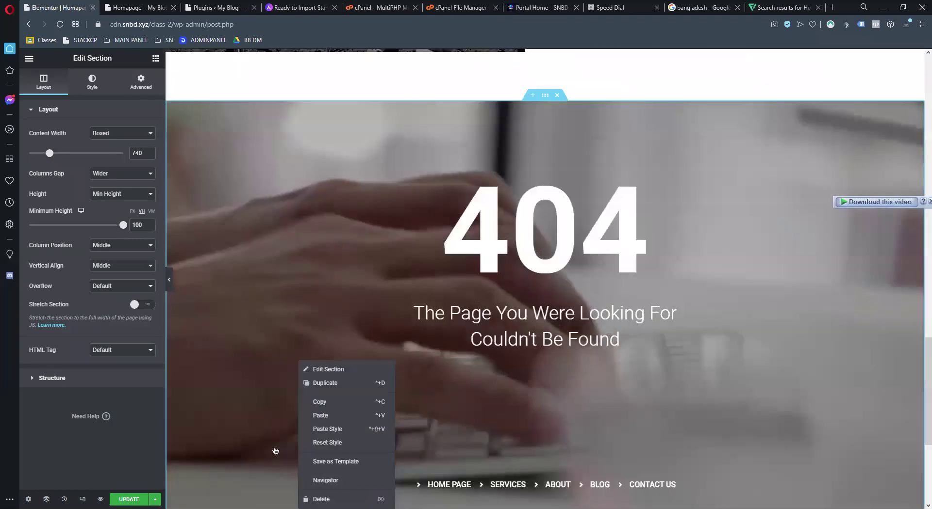
key("Delete")
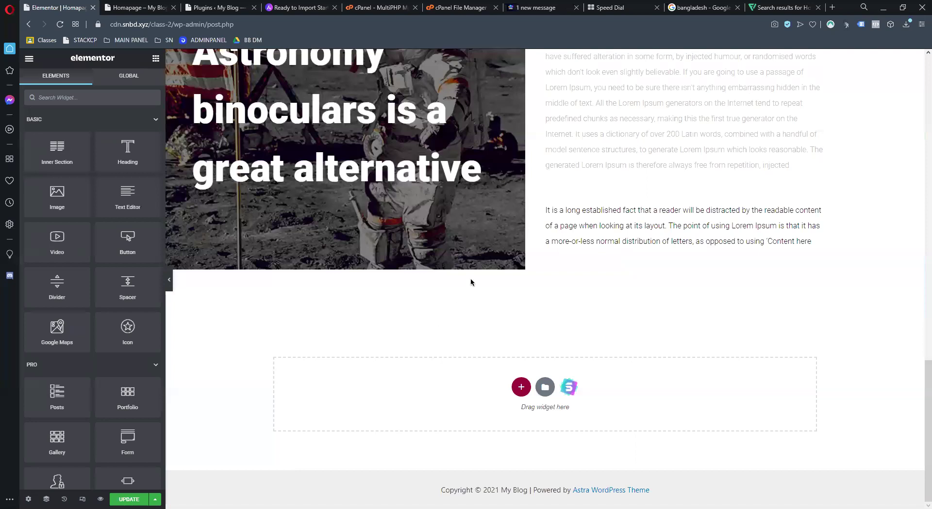
Delete the 408 px empty spacer so the Astronomy binoculars block sits directly beneath the pink hero
scroll(470, 282, "up", 5)
scroll(623, 207, "down", 1)
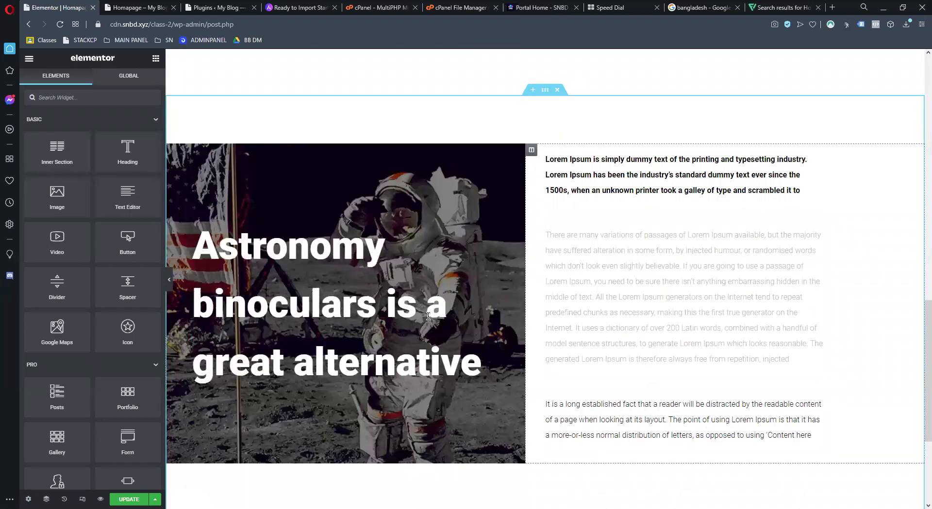
scroll(502, 174, "up", 2)
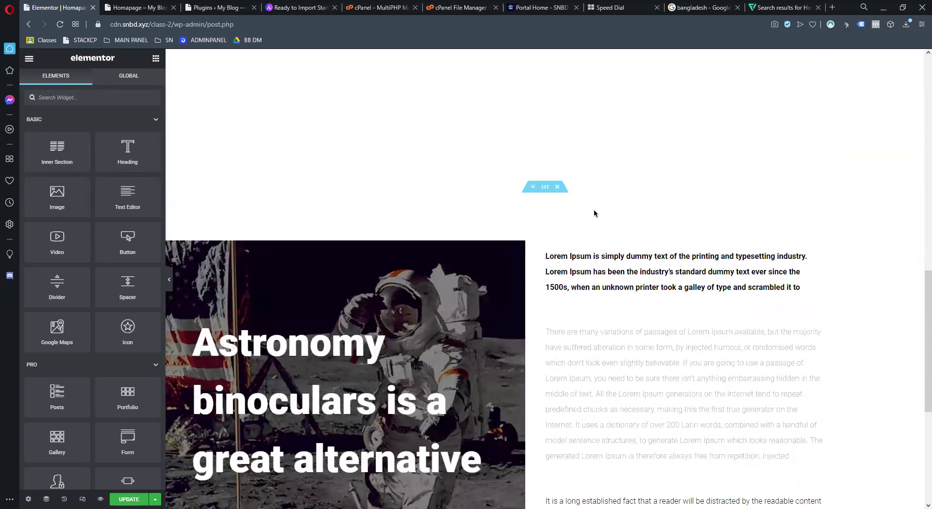
scroll(582, 204, "up", 5)
scroll(548, 262, "down", 4)
right_click(534, 230)
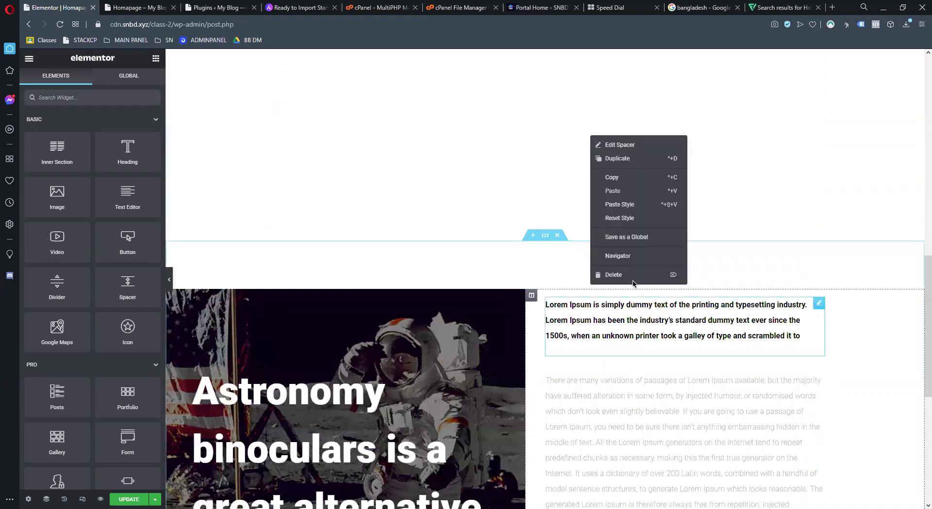
left_click(628, 281)
scroll(537, 184, "up", 2)
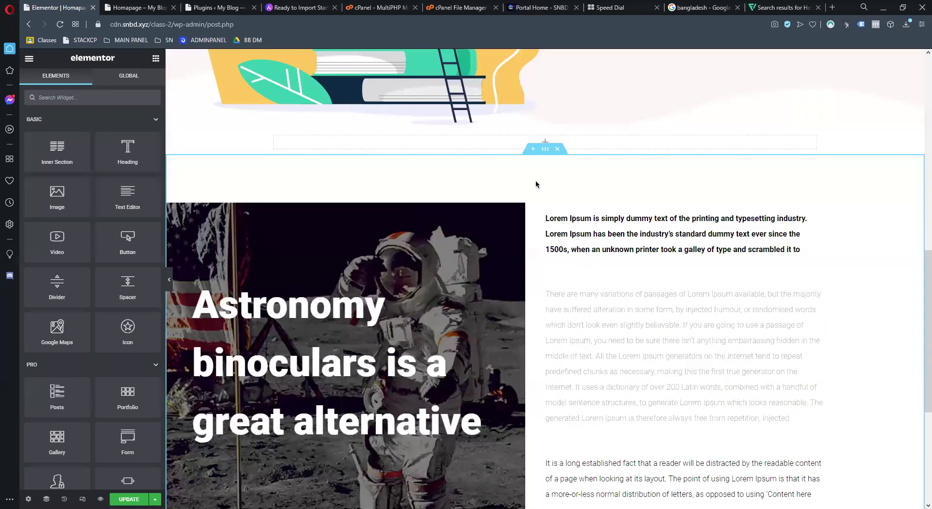
scroll(558, 267, "down", 4)
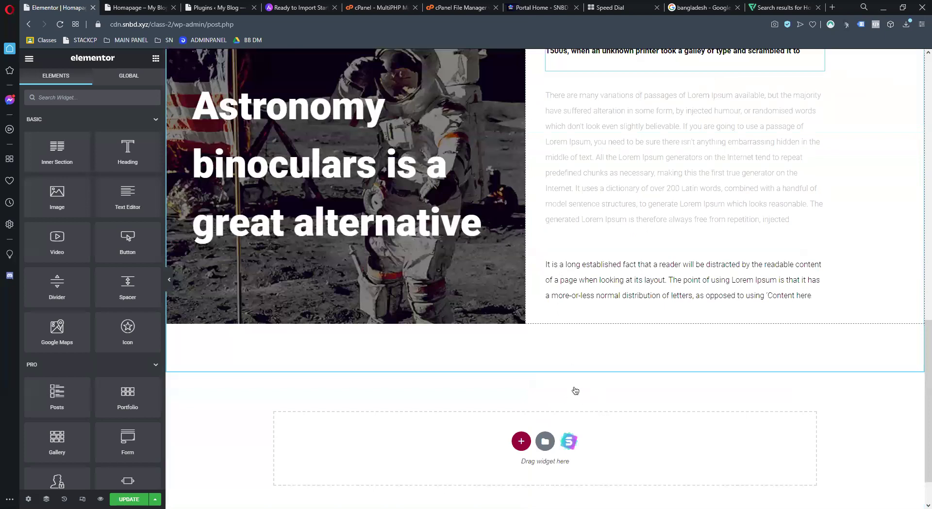
scroll(575, 391, "down", 1)
Import the middle Contact Form block with address, email, phone and message form from Starter Templates
left_click(570, 389)
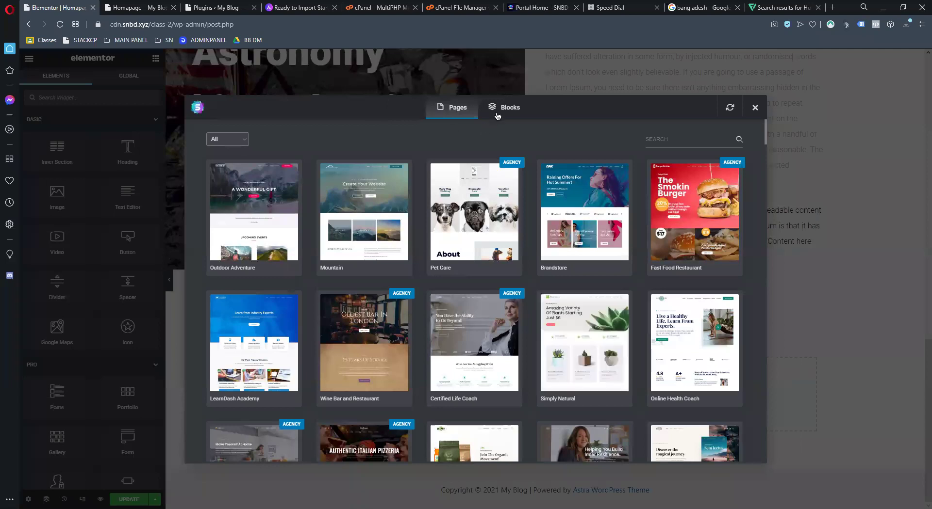
scroll(722, 276, "down", 6)
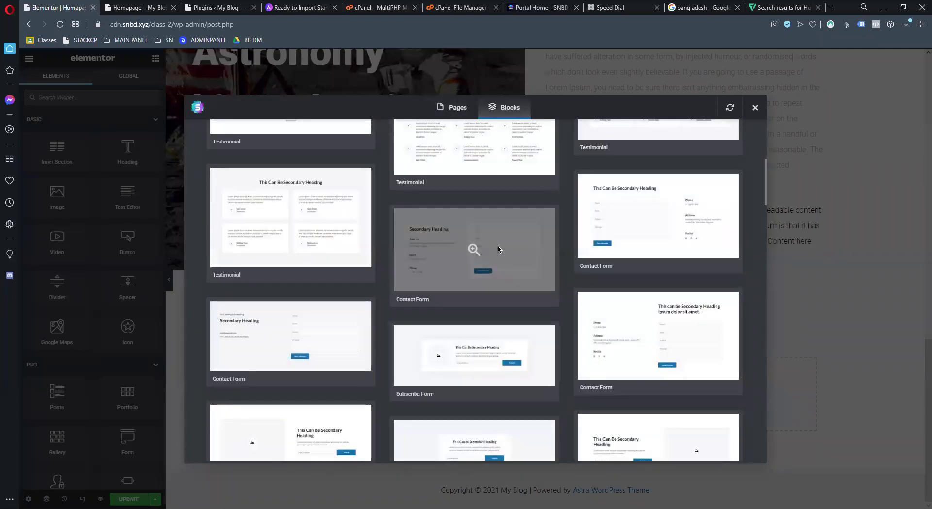
left_click(536, 250)
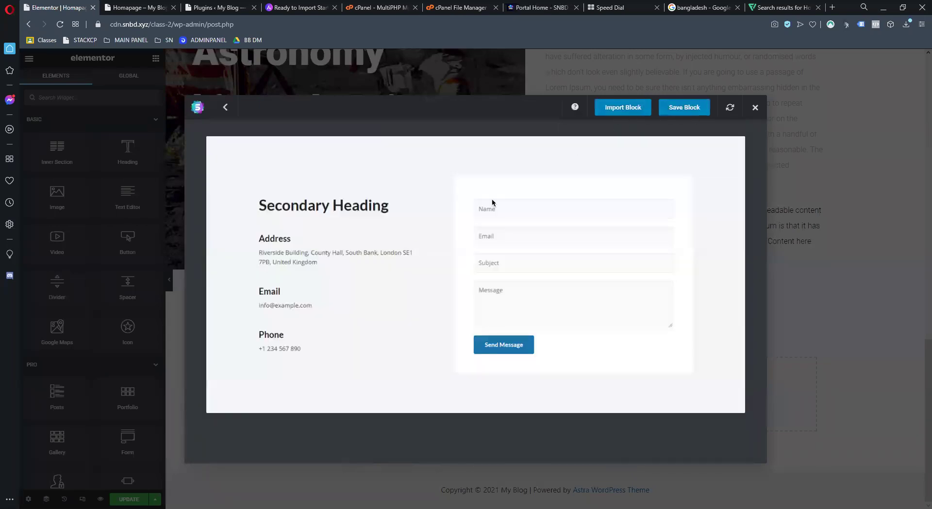
left_click(641, 114)
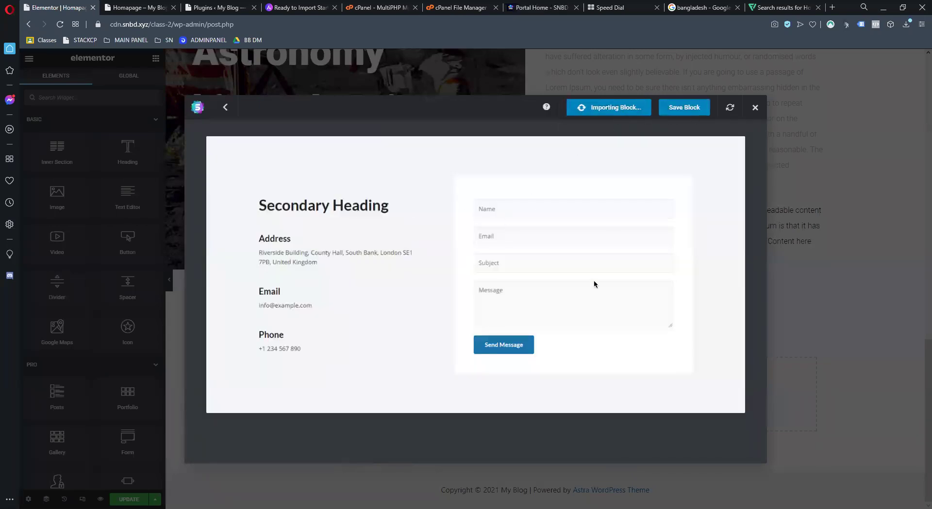